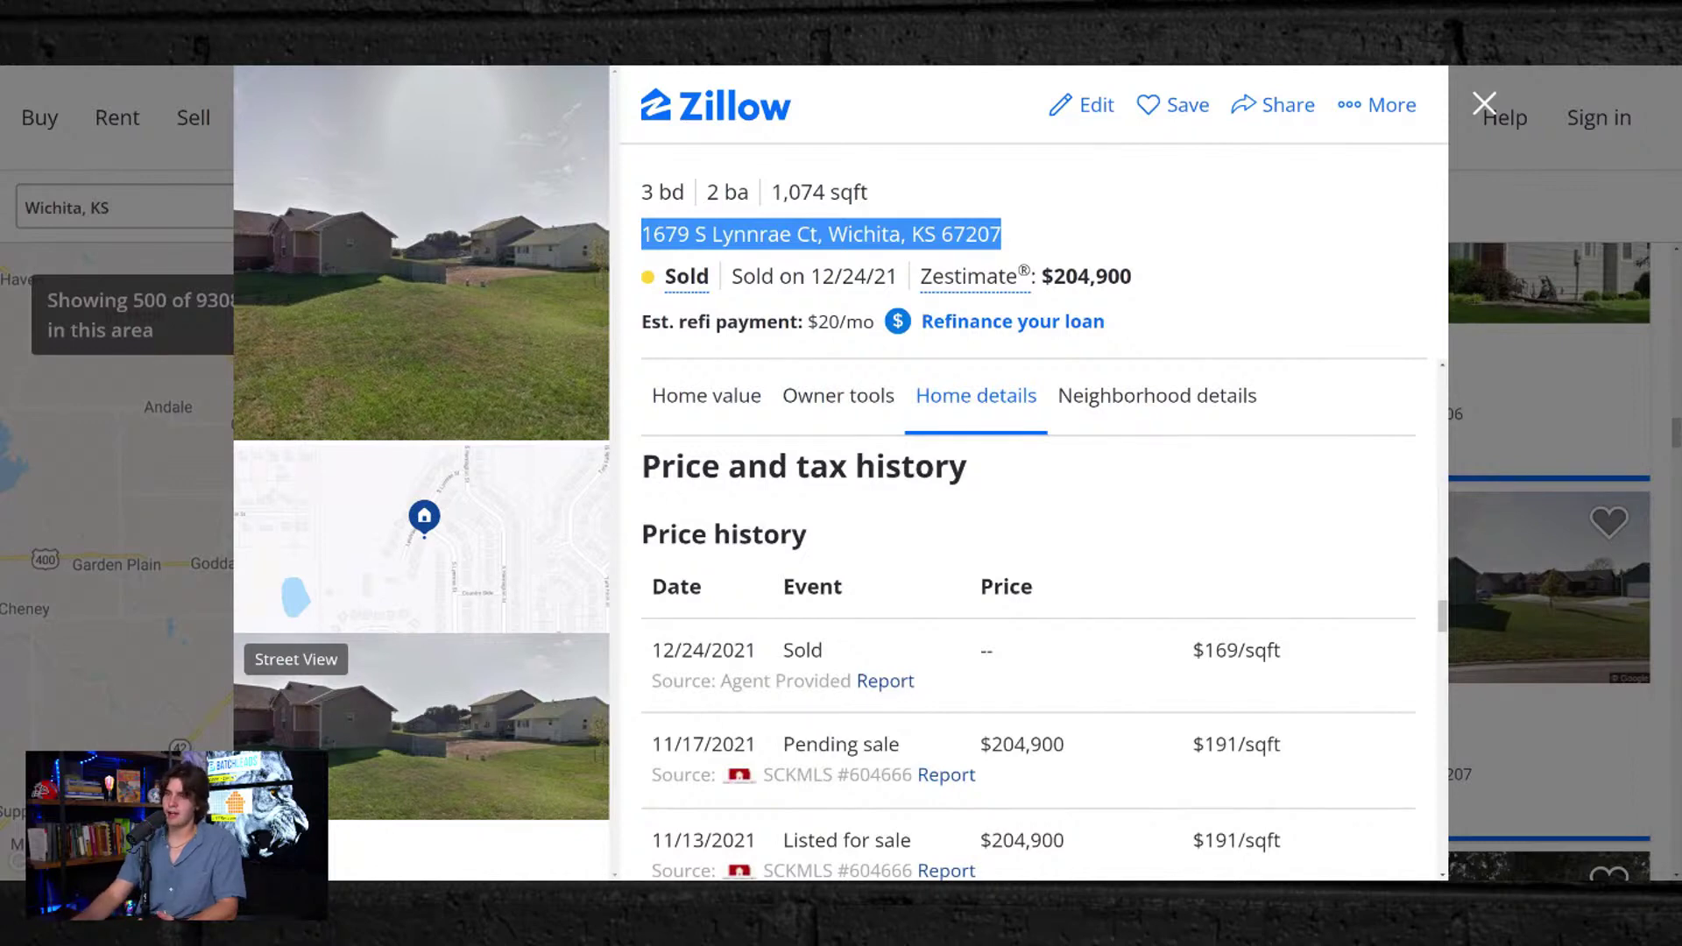
pyautogui.click(121, 64)
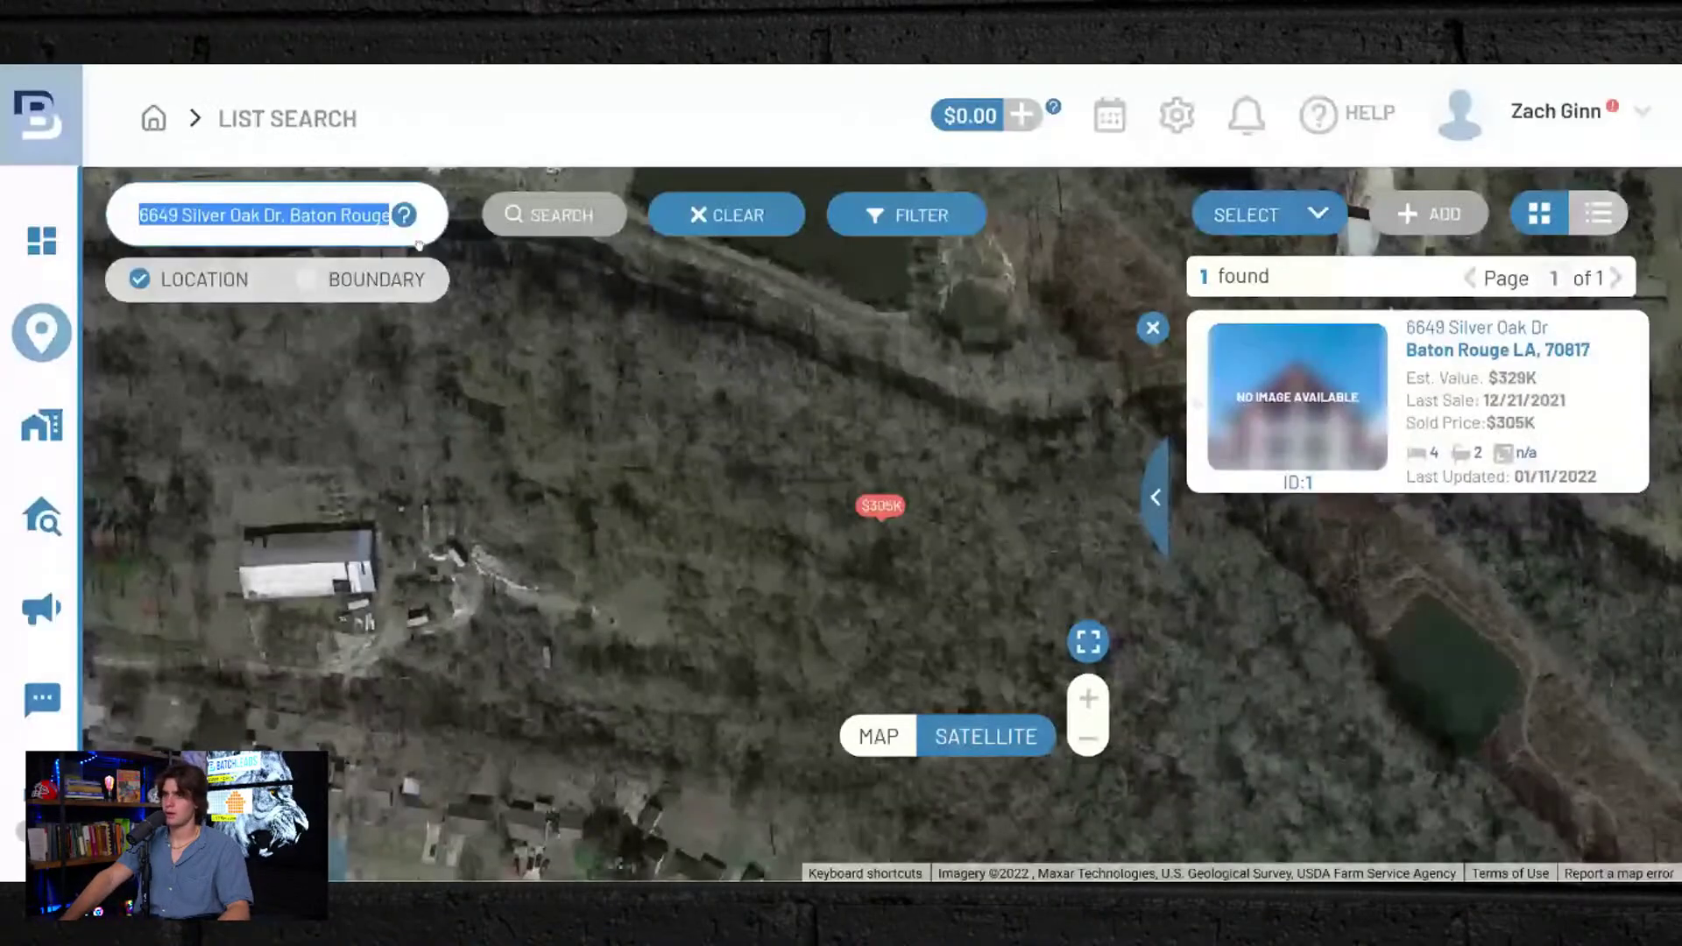
pyautogui.click(280, 277)
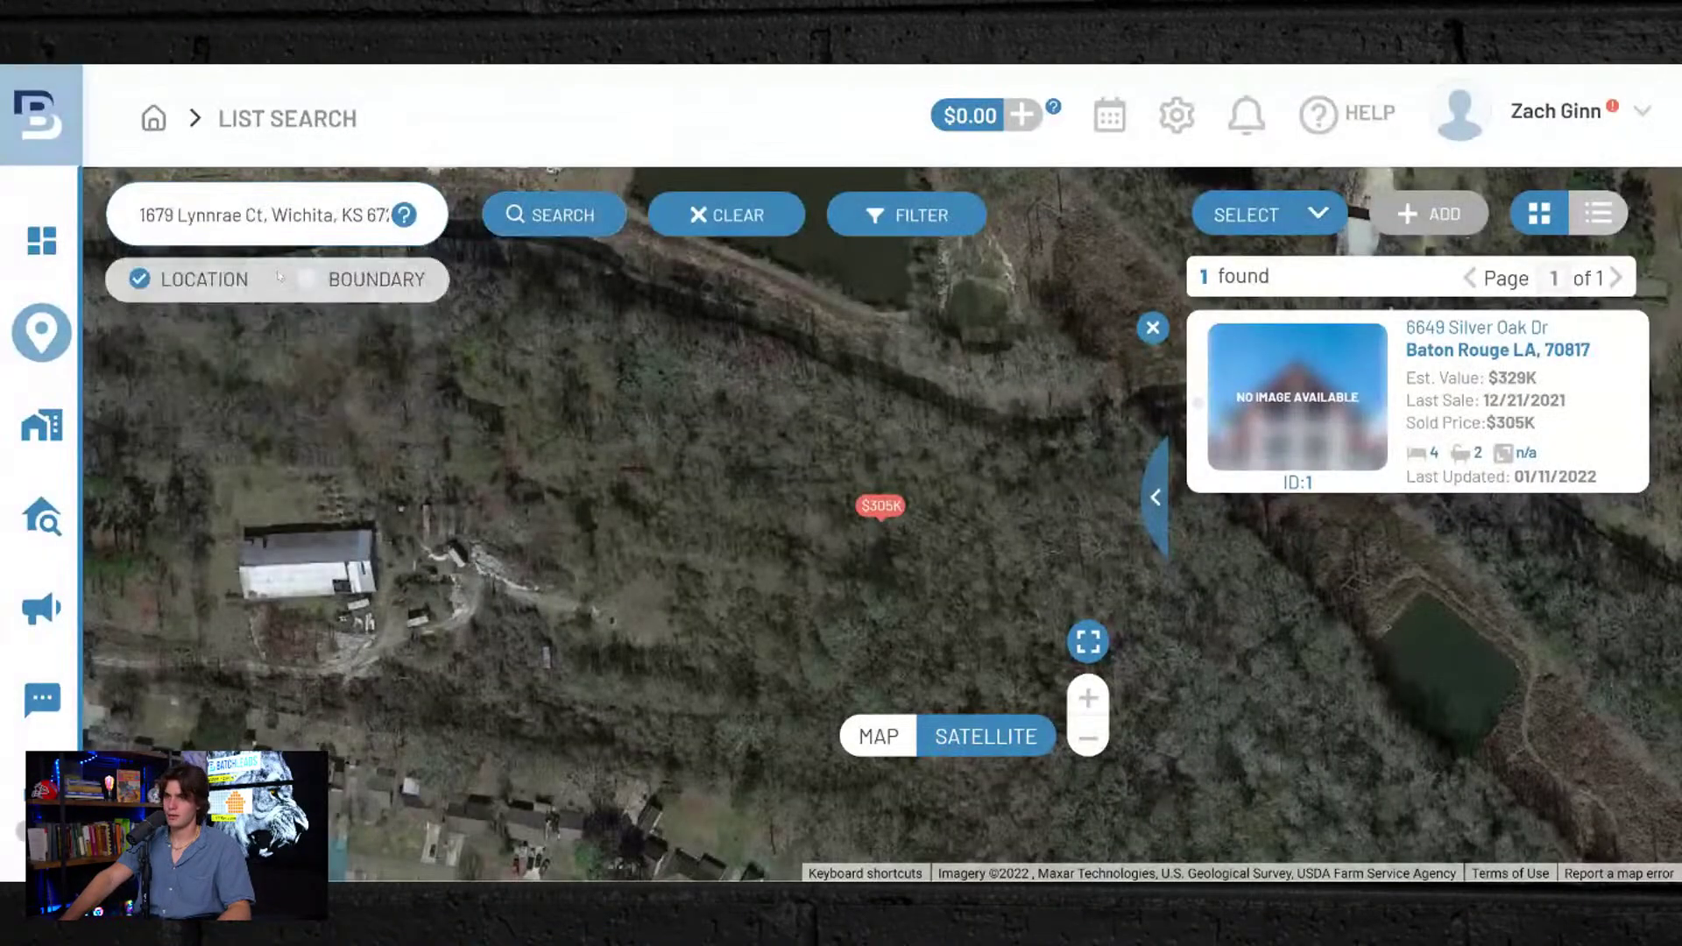
pyautogui.click(534, 220)
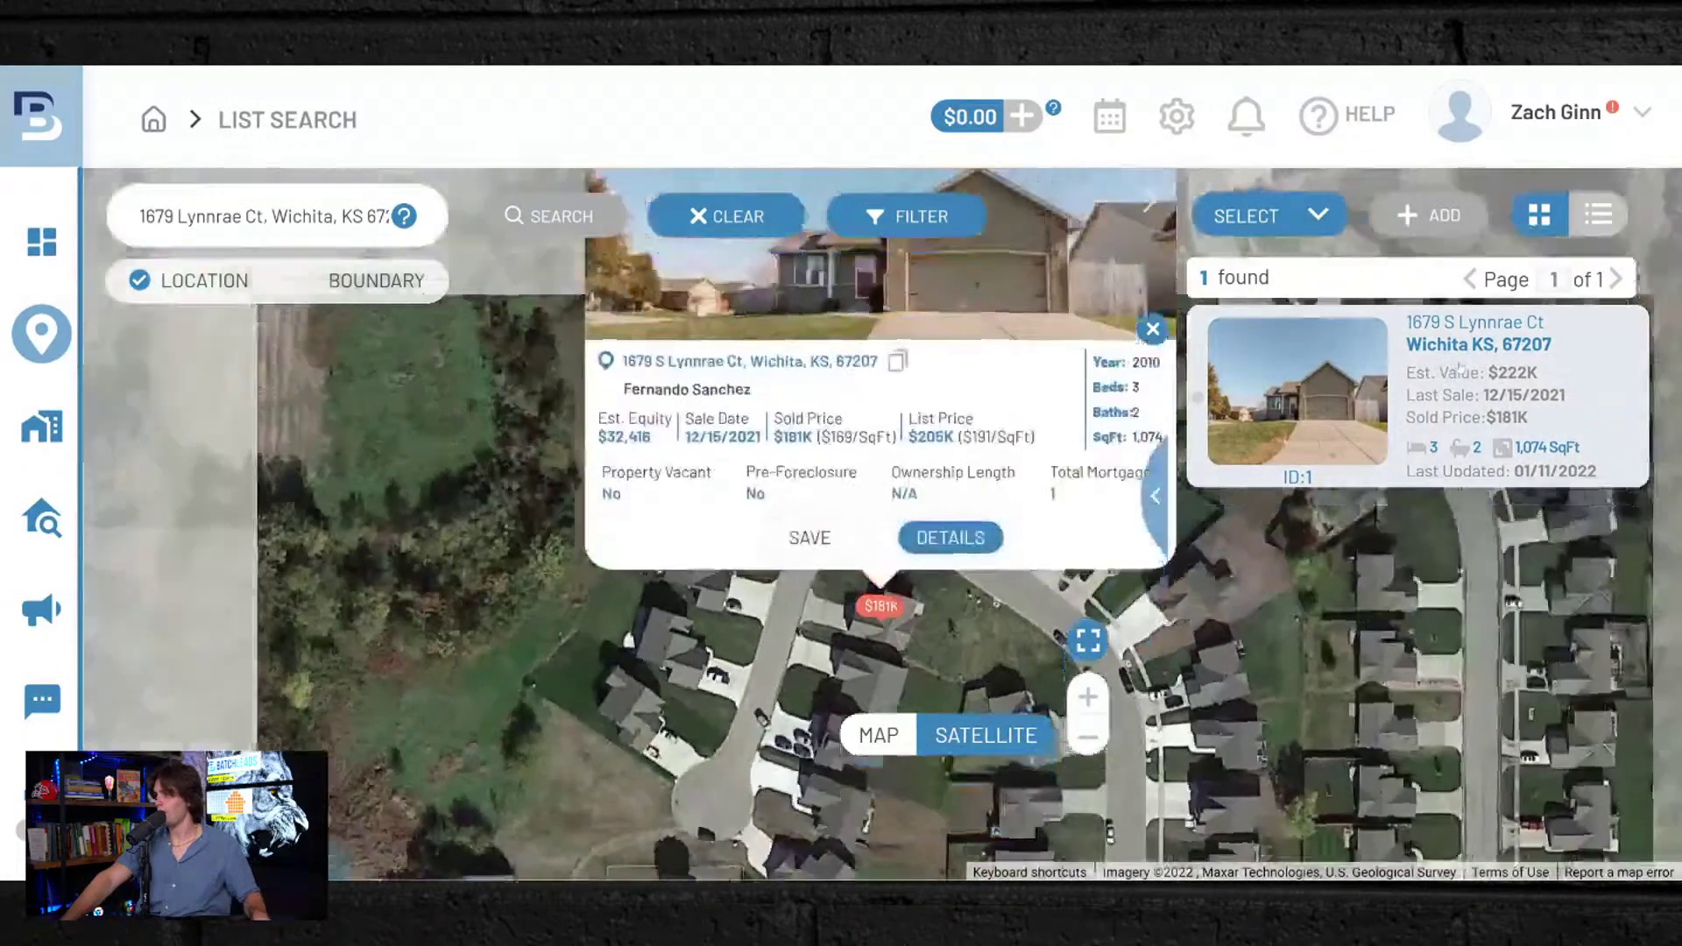
pyautogui.click(1459, 368)
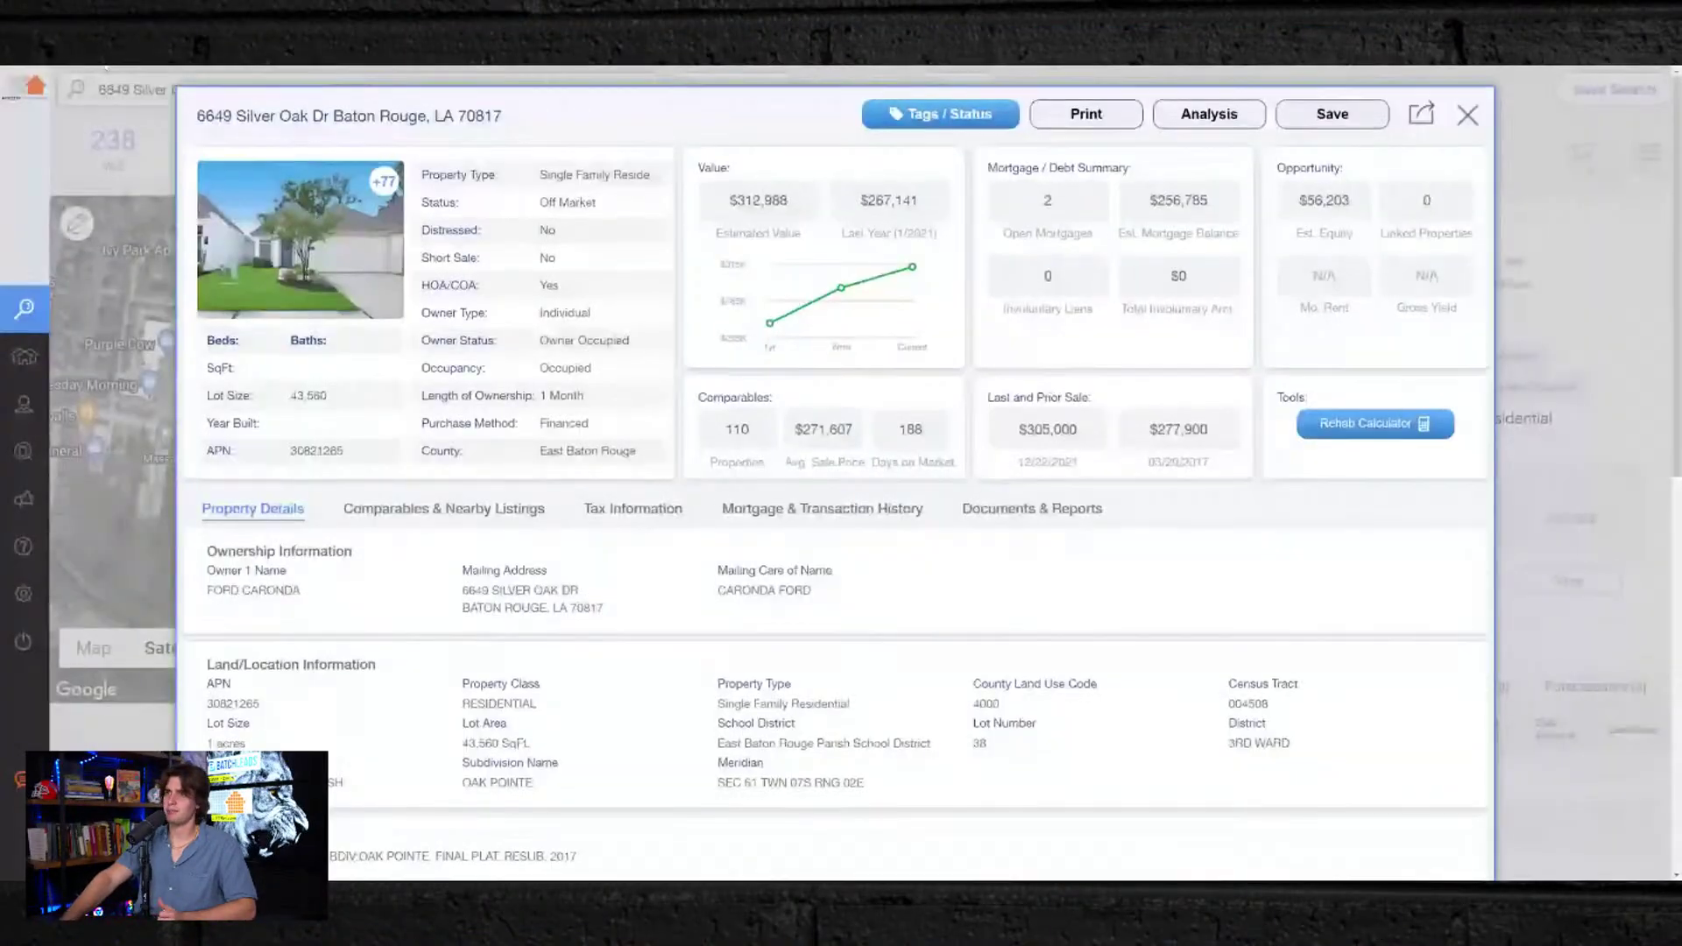
# Step: Replace the Baton Rouge address in PropStream's search with the Wichita address and open its details
pyautogui.click(1469, 115)
pyautogui.tripleClick(351, 90)
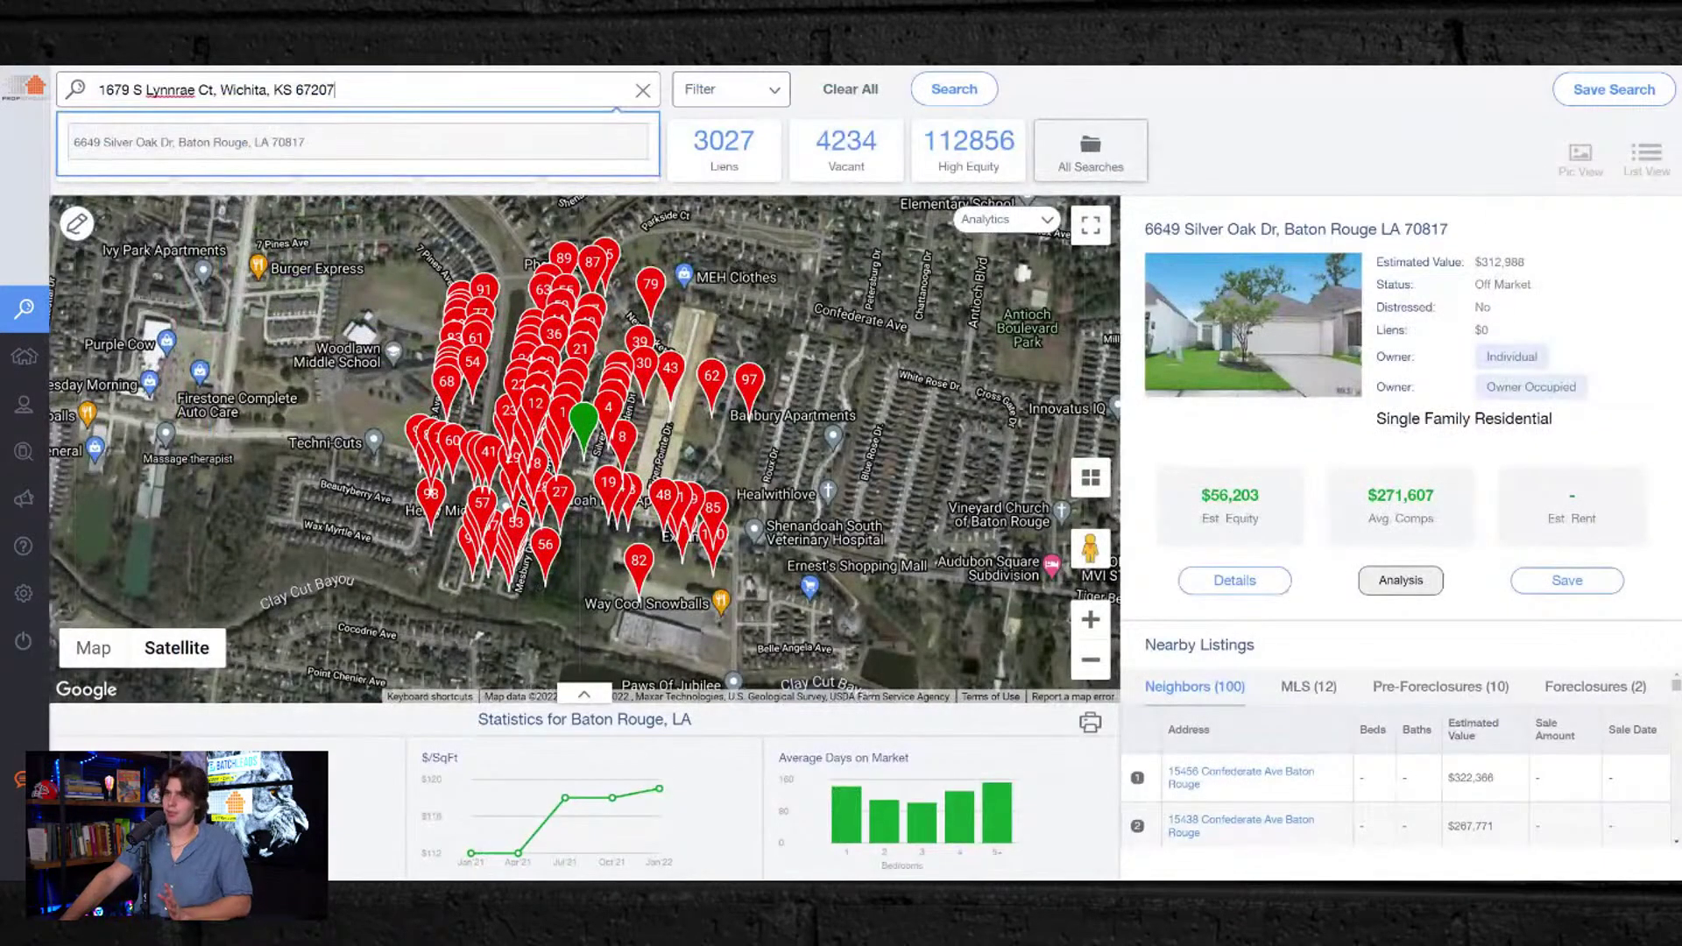
pyautogui.press('Return')
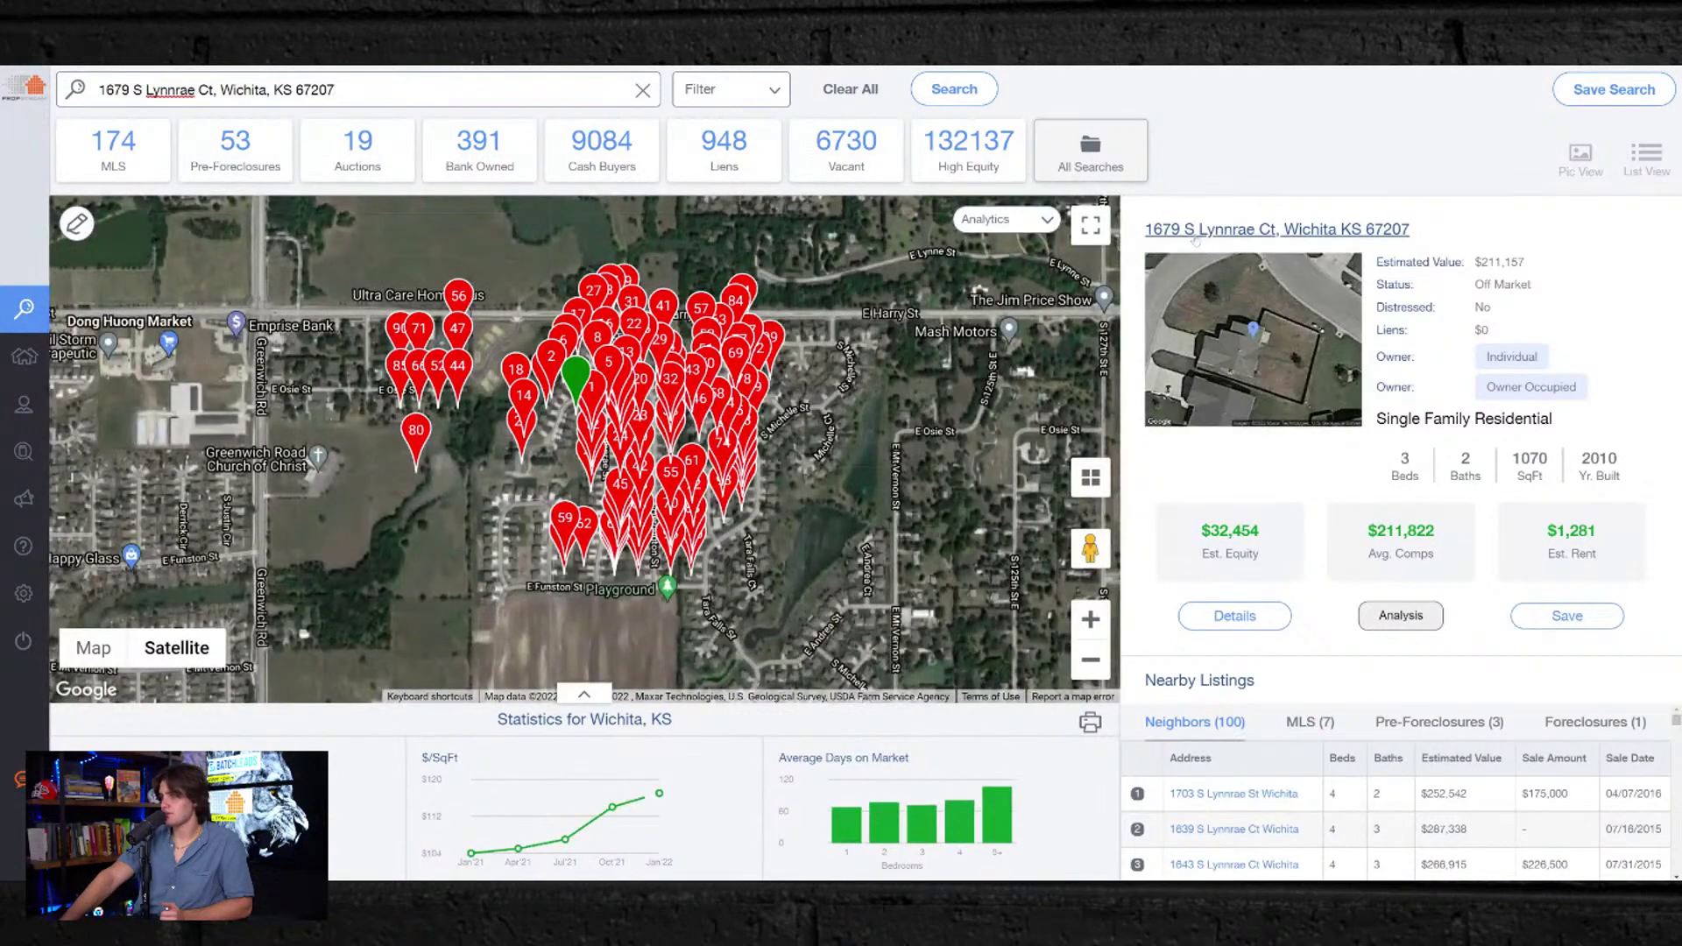
pyautogui.click(1200, 235)
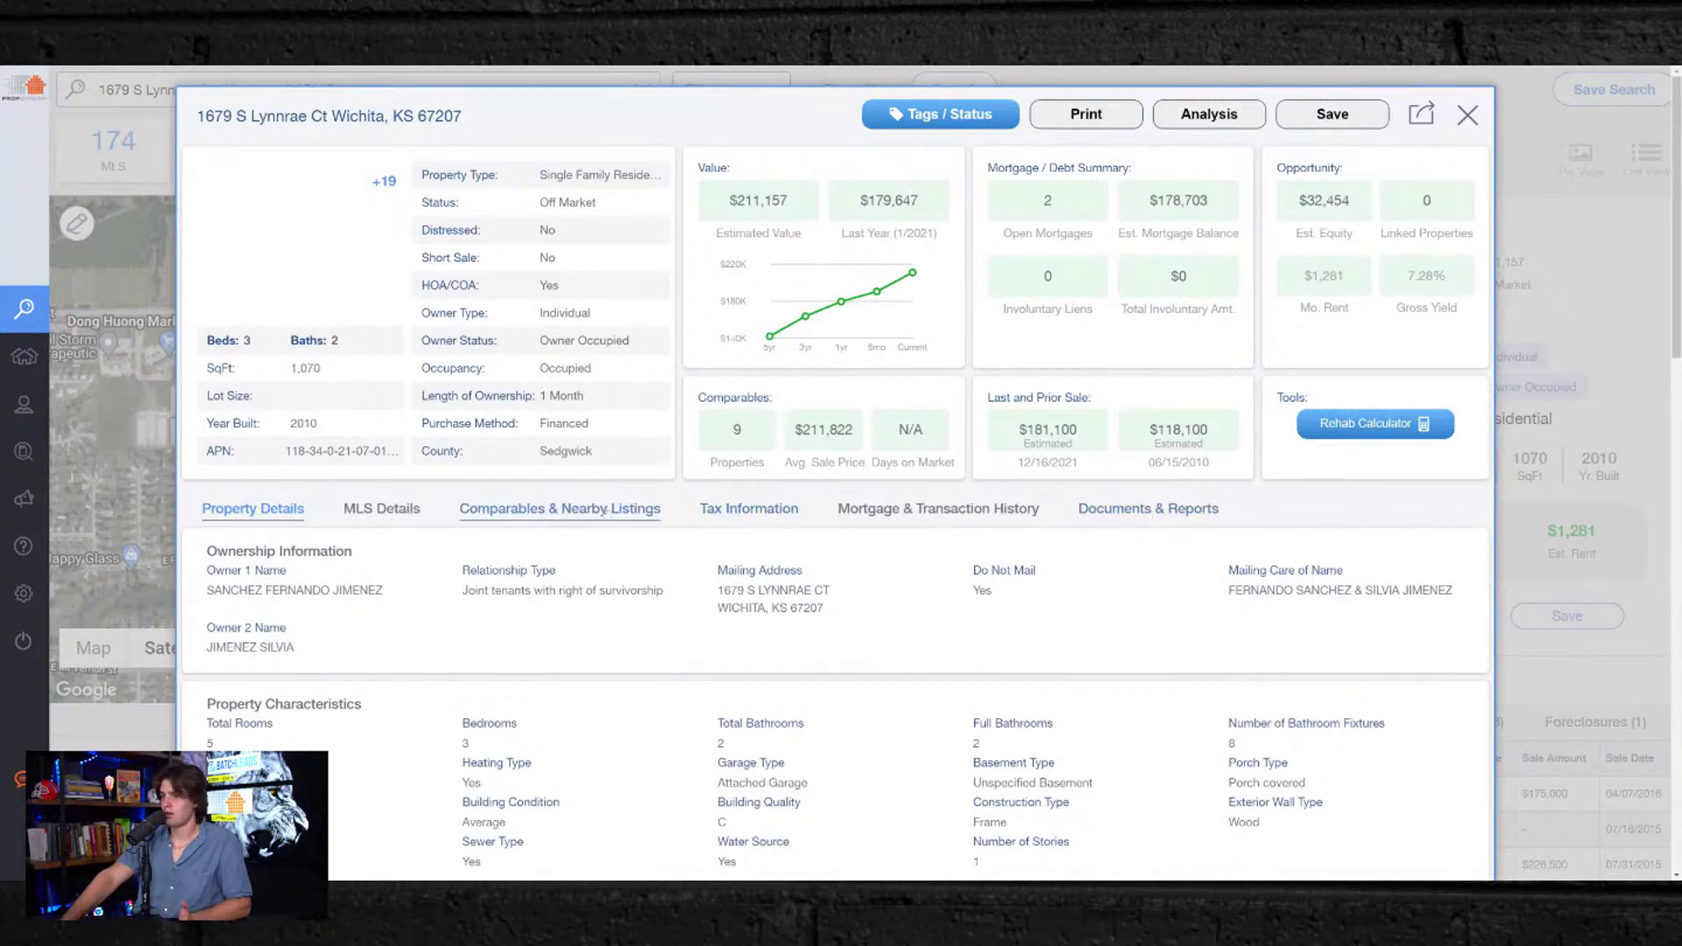
# Step: Show the nine Wichita comparables and scroll the table across to their beds, baths and square footage
pyautogui.click(550, 510)
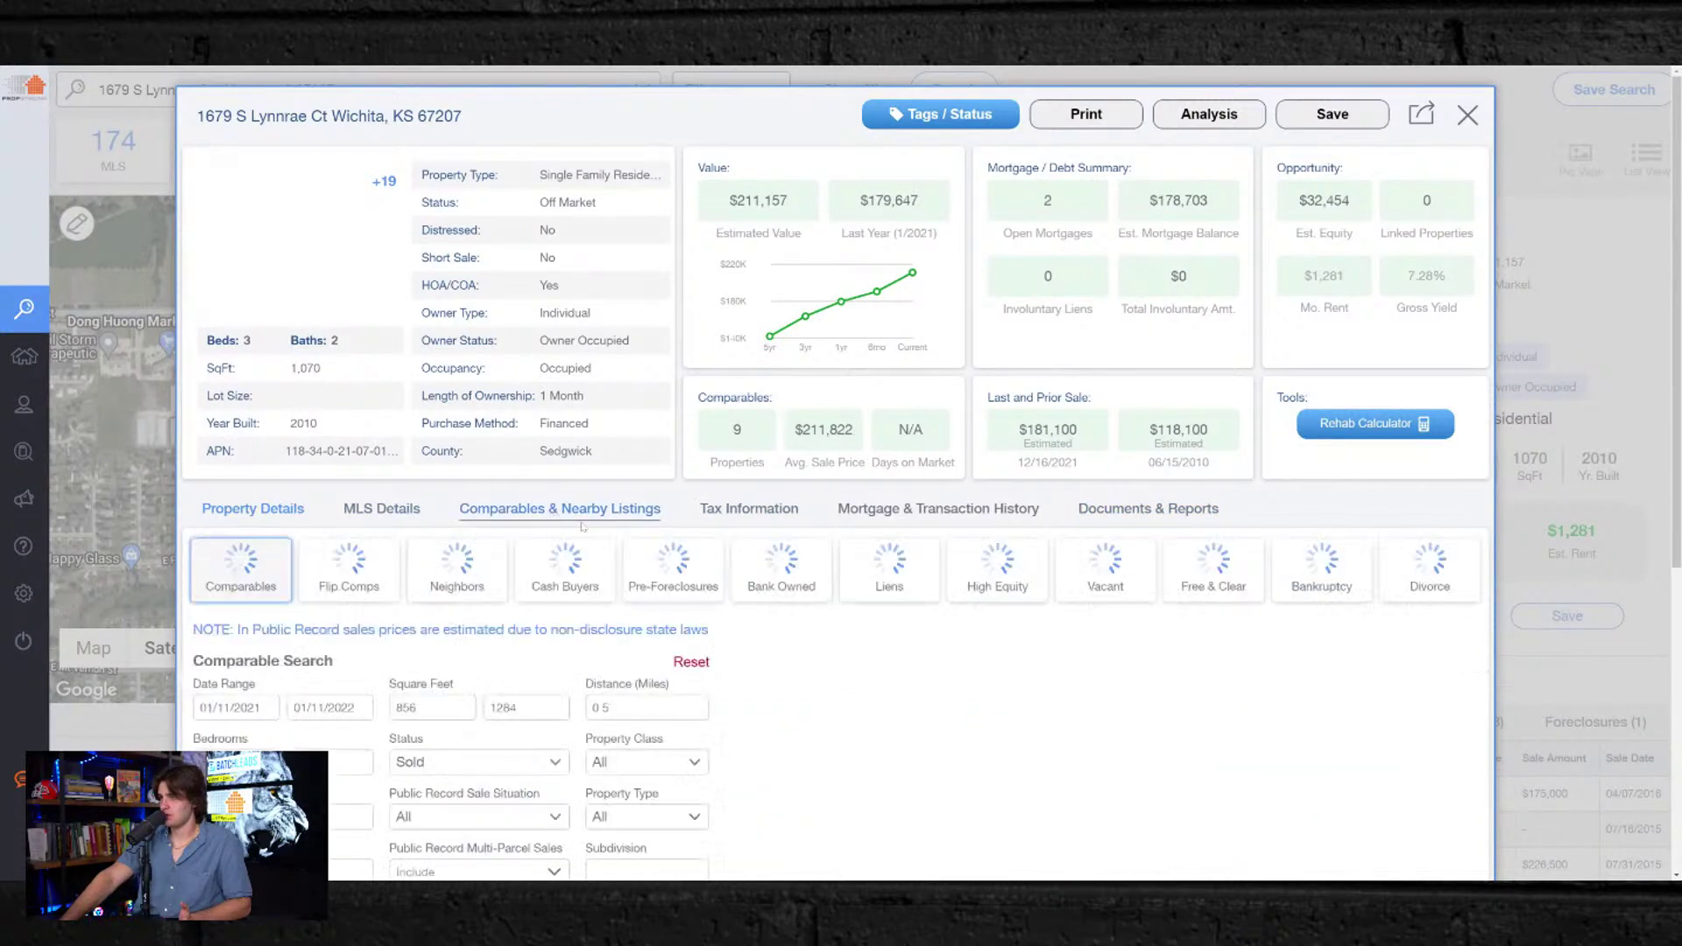
pyautogui.scroll(-3, 1237, 675)
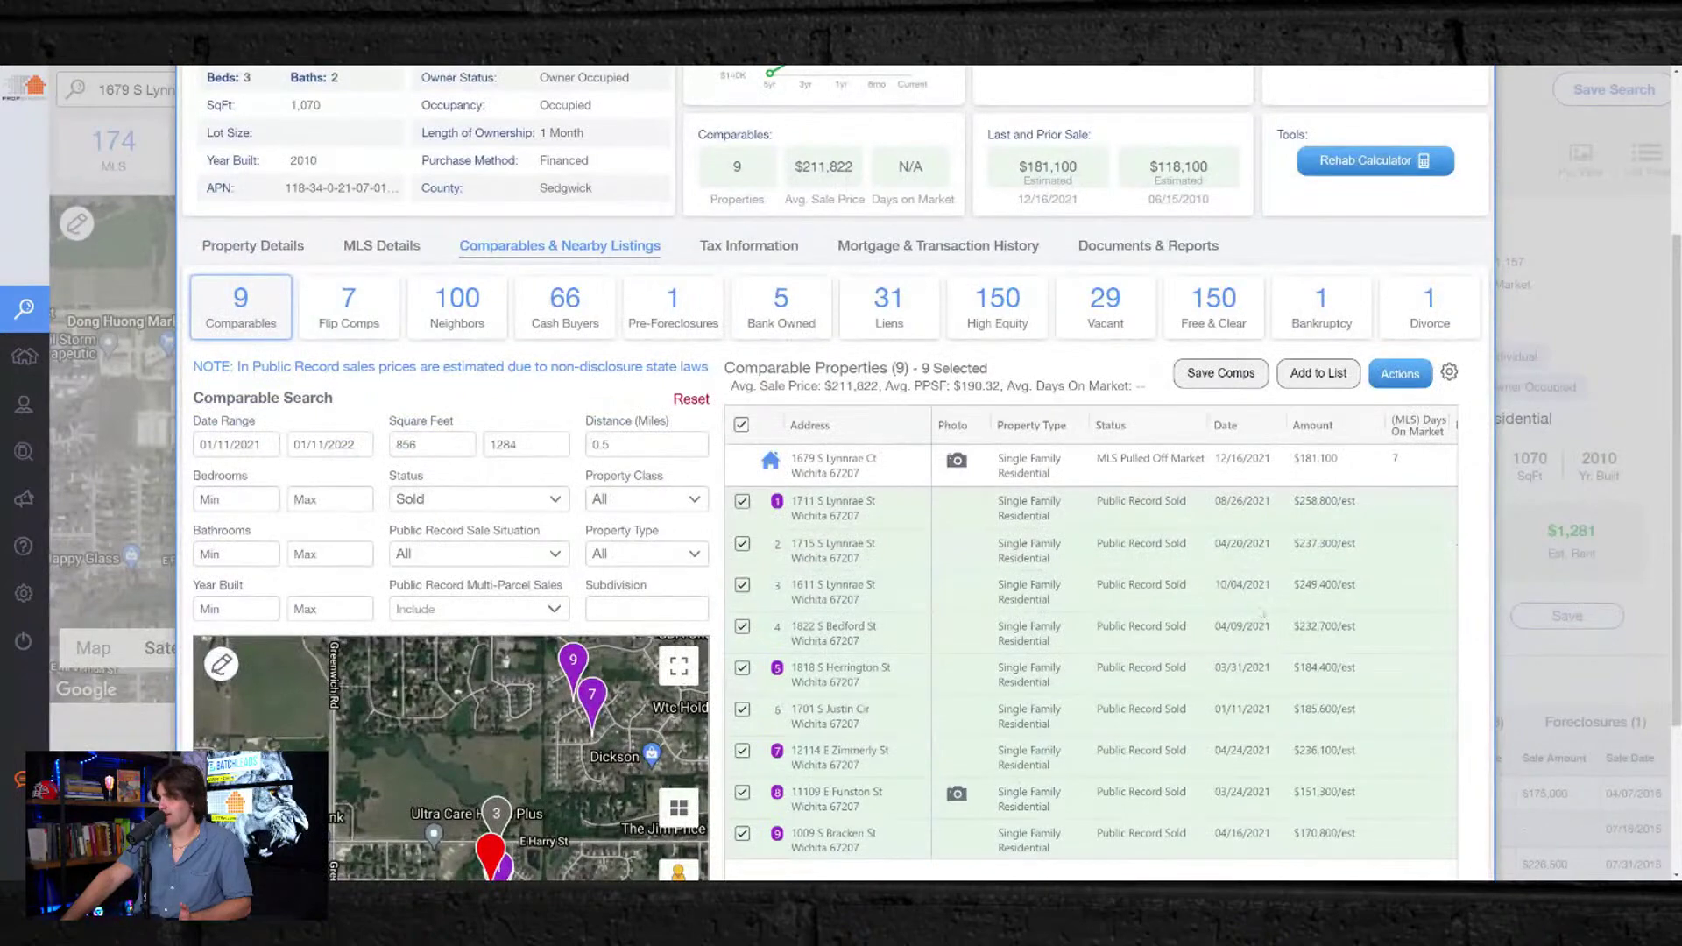
pyautogui.scroll(-2, 1191, 691)
pyautogui.moveTo(1053, 822); pyautogui.dragTo(1118, 821)
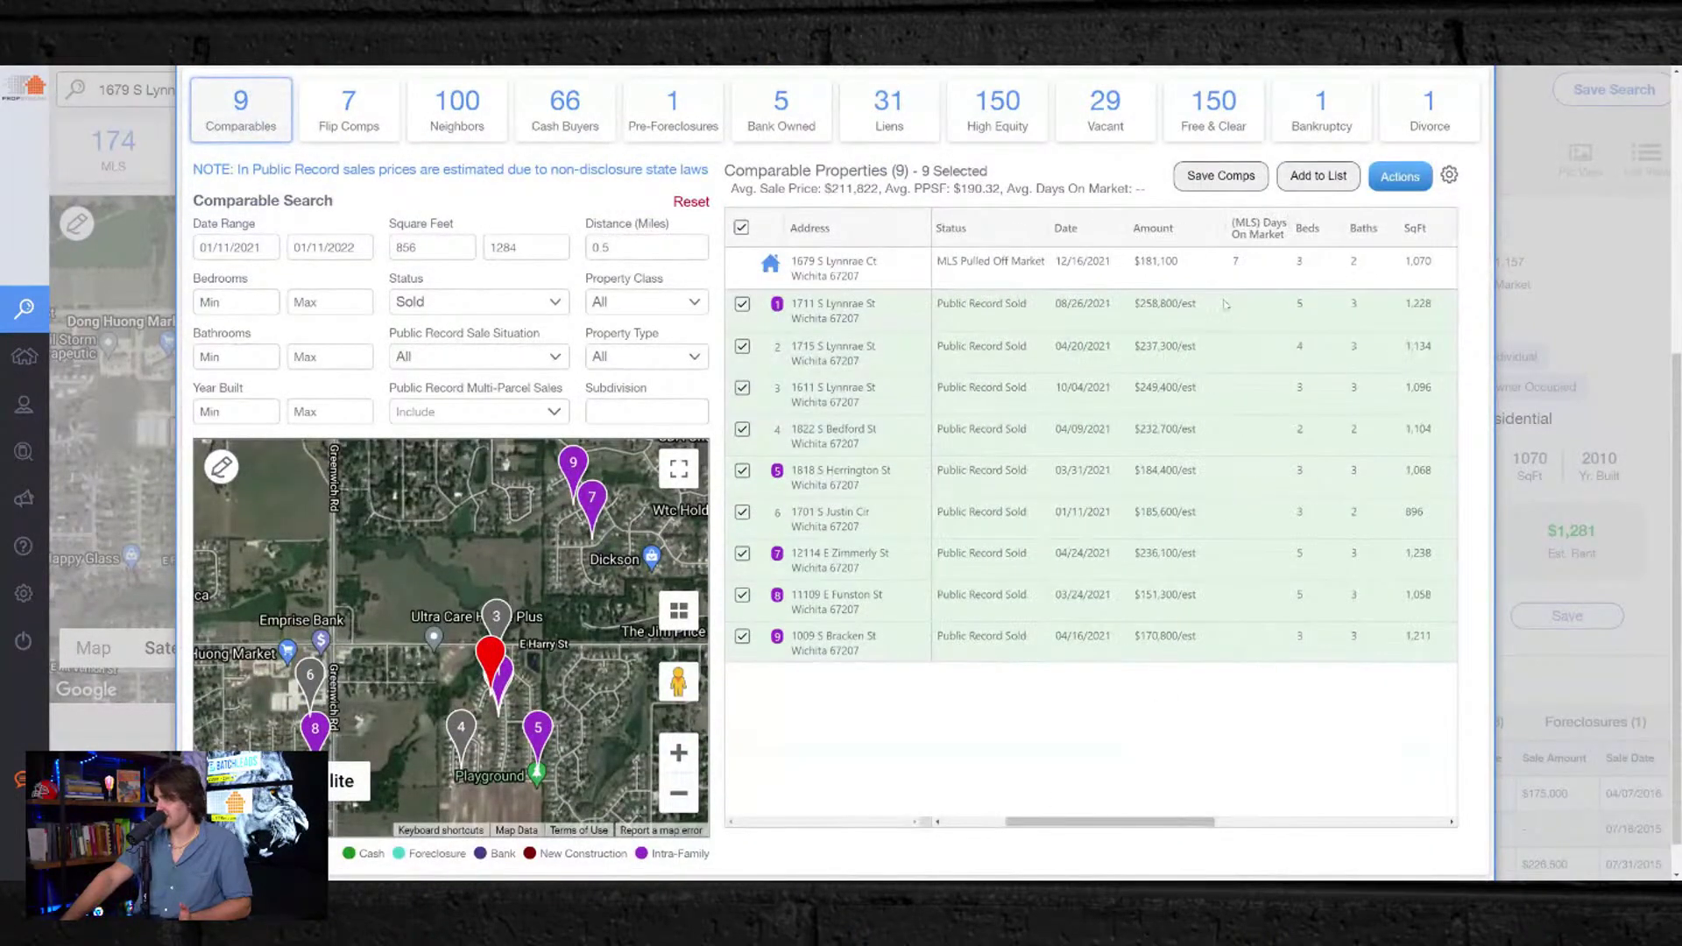
pyautogui.scroll(5, 1227, 630)
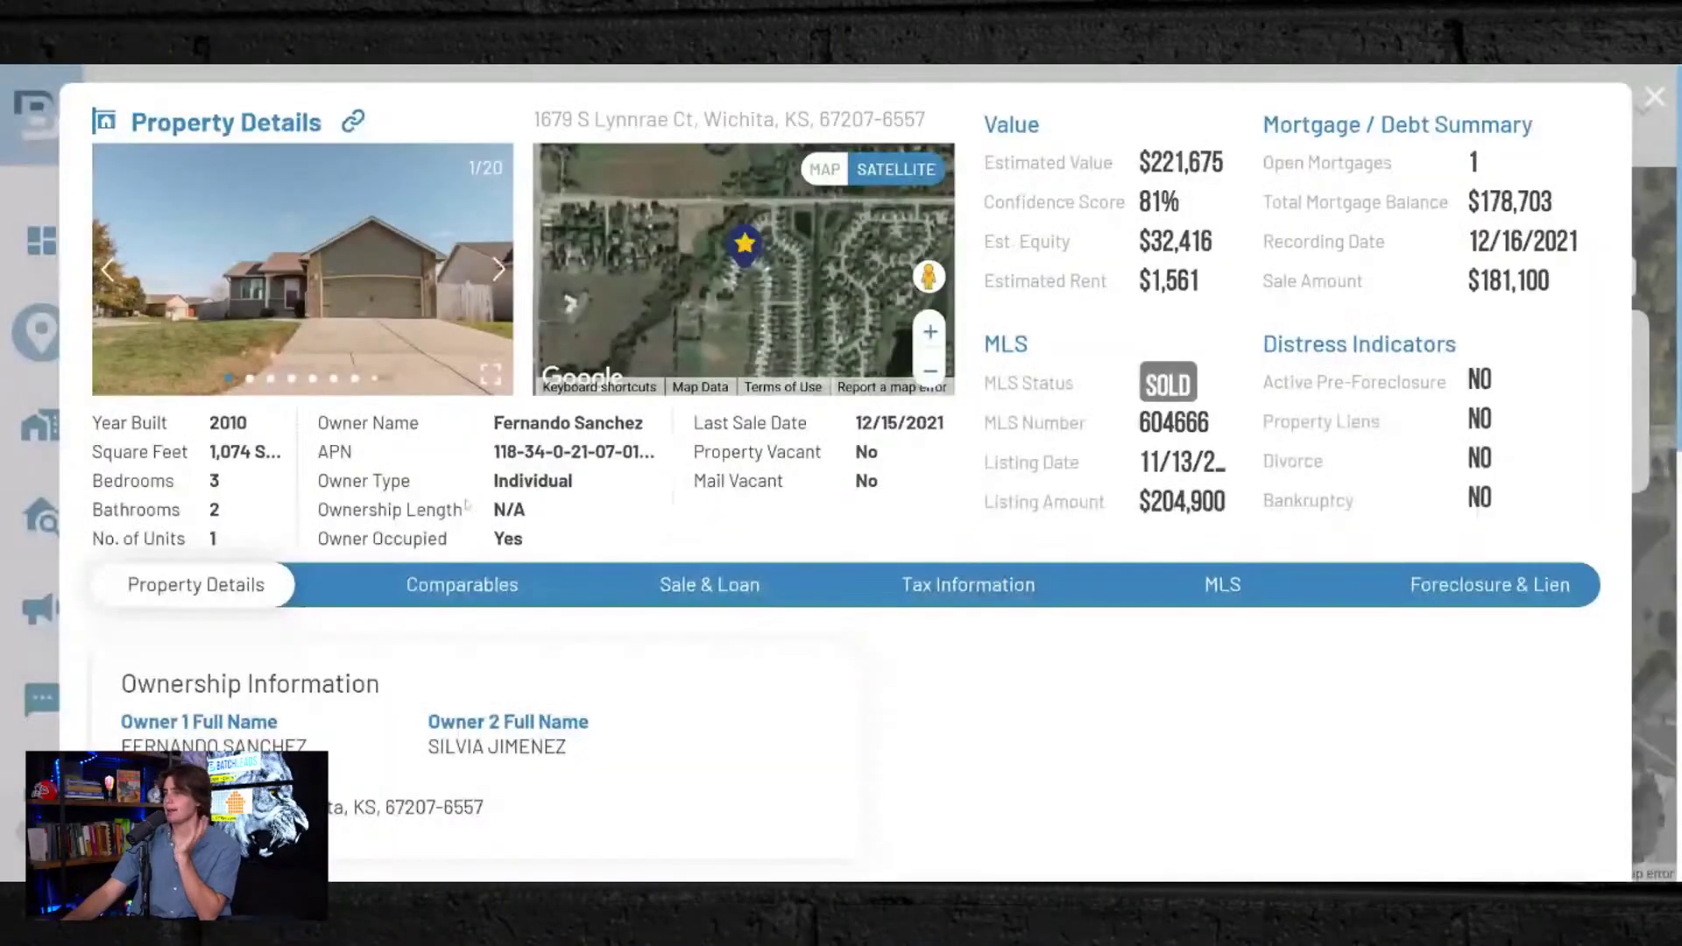
pyautogui.scroll(-3, 417, 487)
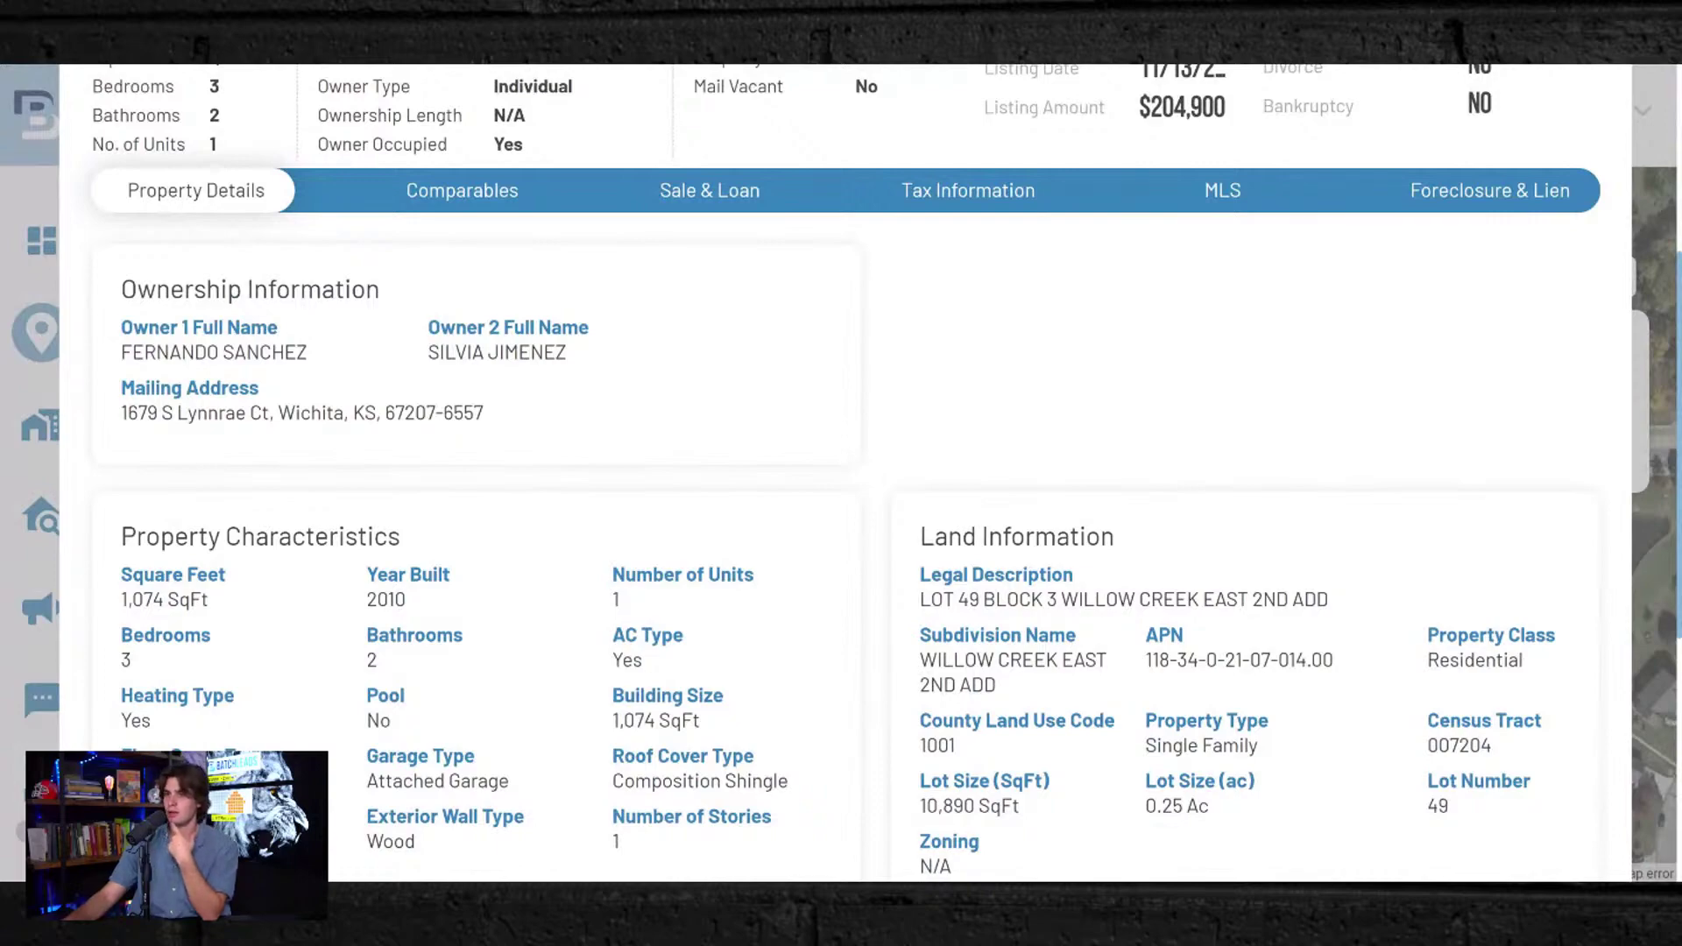
pyautogui.scroll(-2, 846, 469)
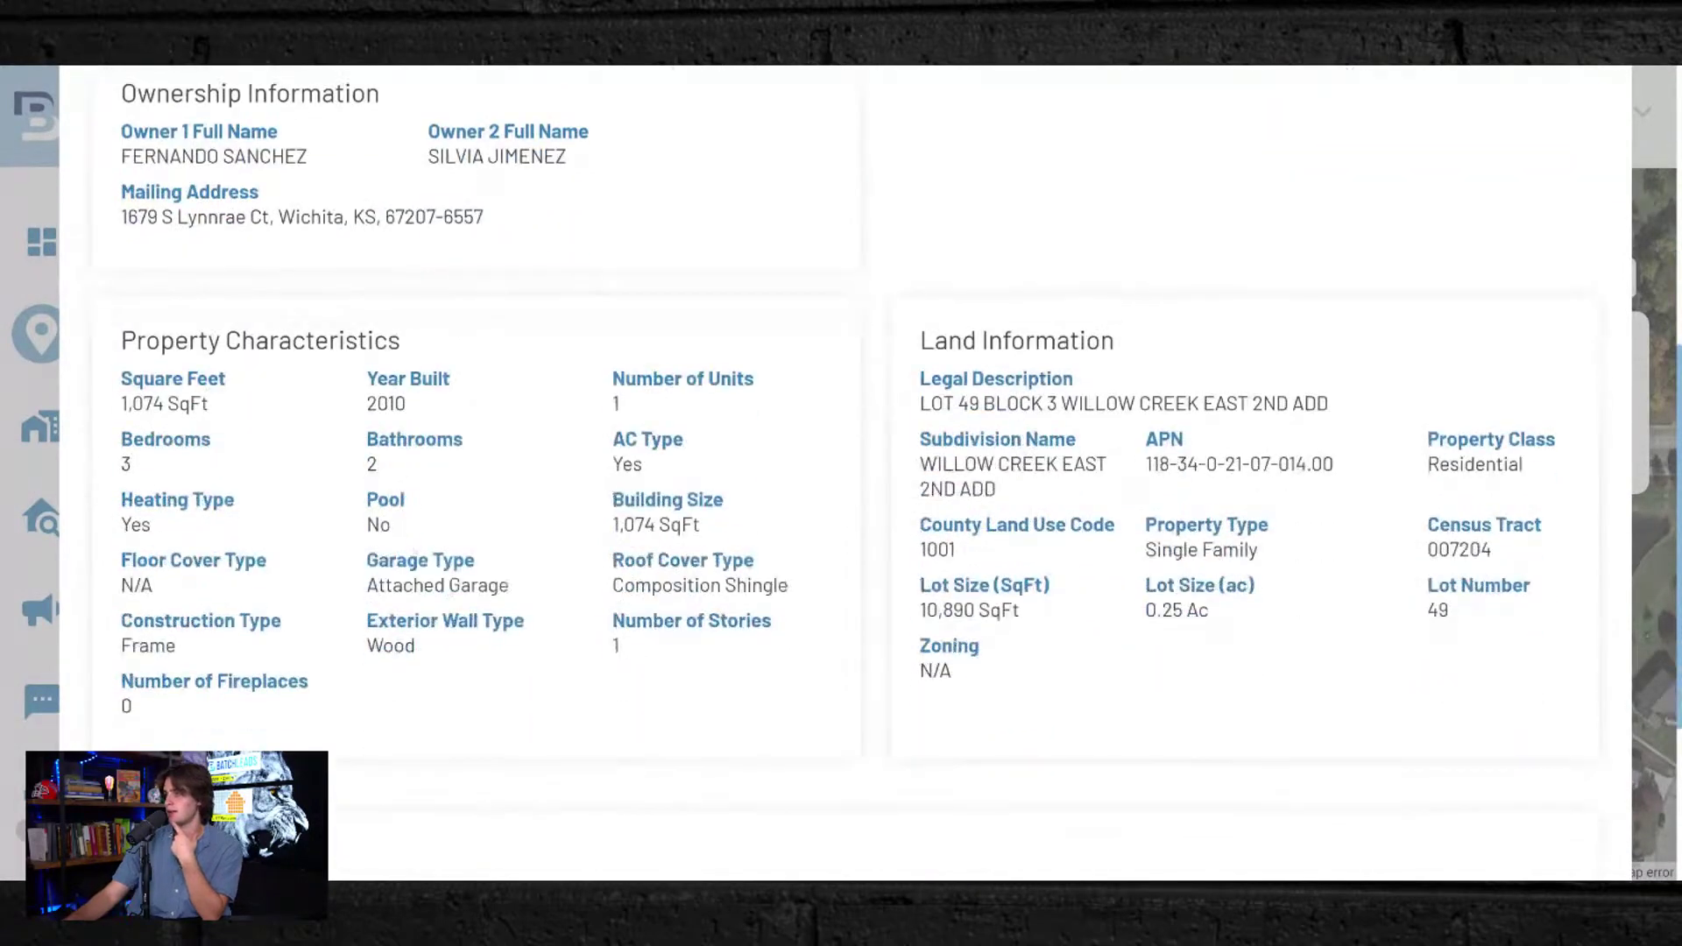
pyautogui.scroll(-1, 267, 645)
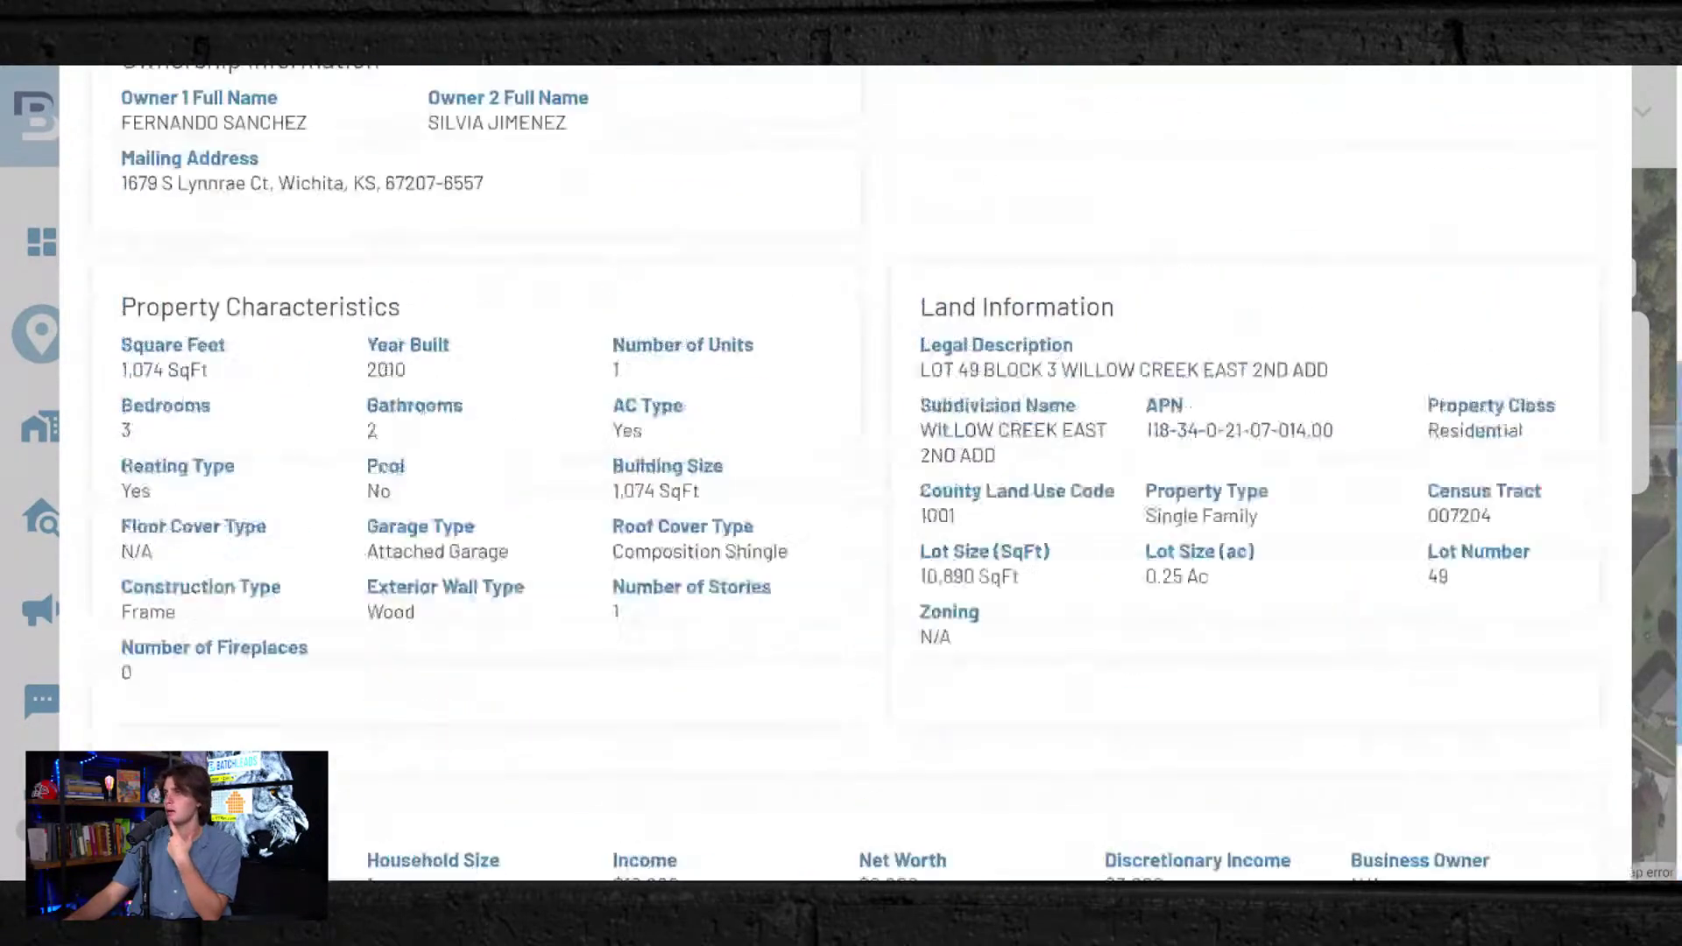
pyautogui.scroll(7, 394, 614)
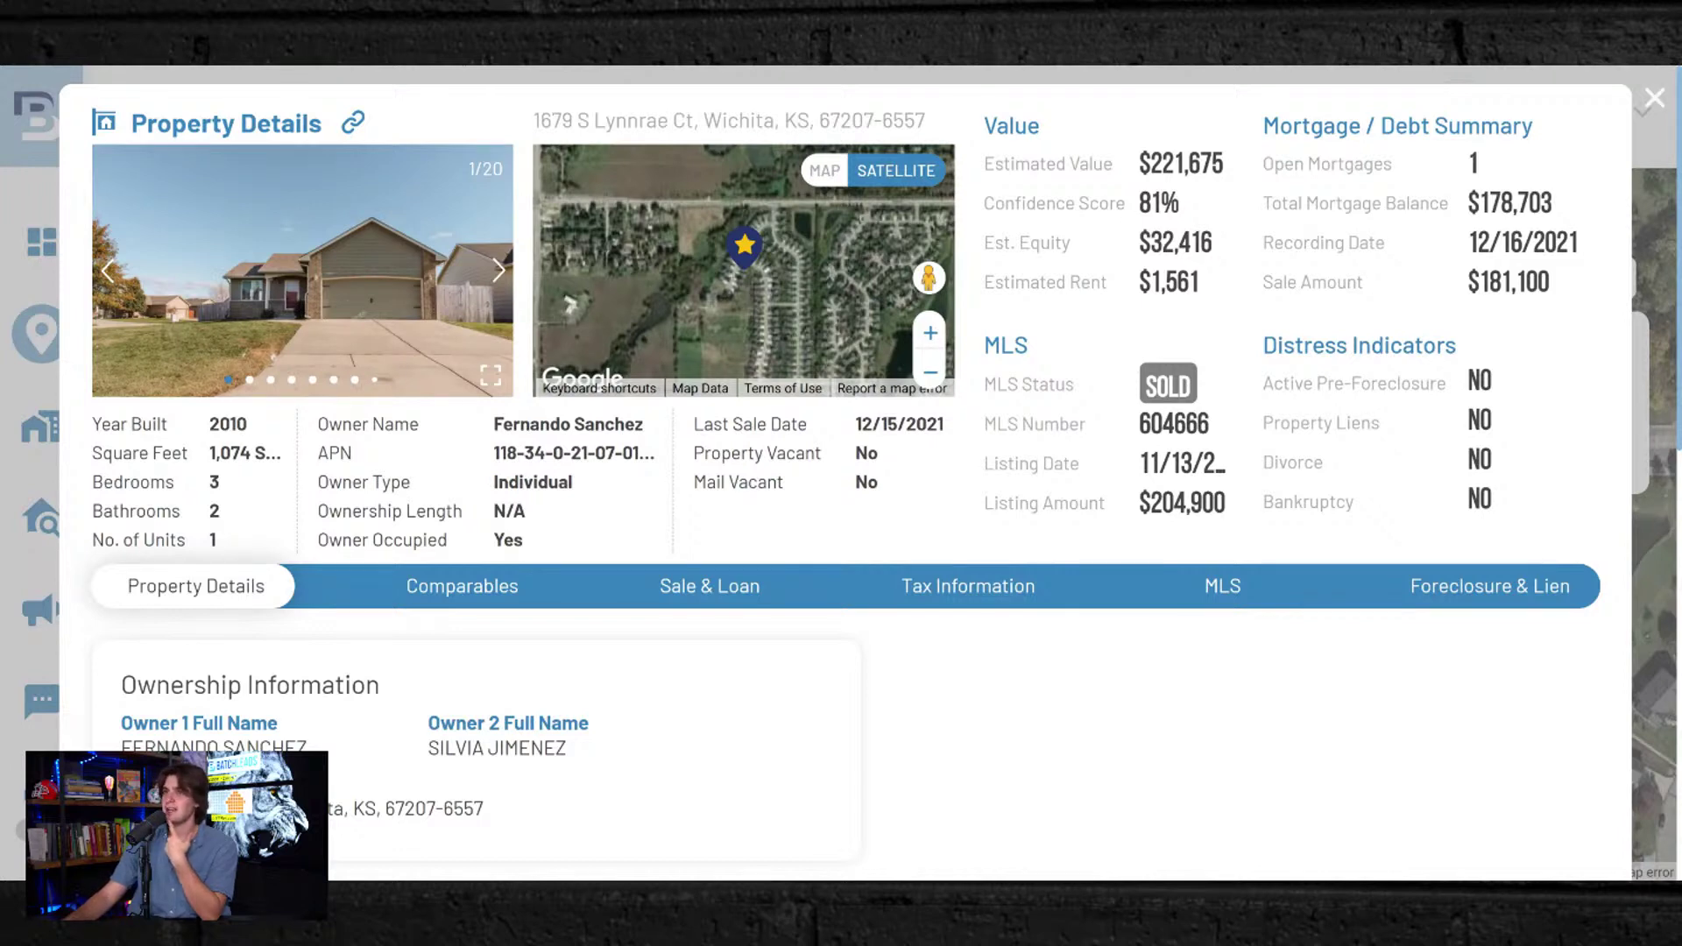
pyautogui.moveTo(1181, 202); pyautogui.dragTo(1138, 202)
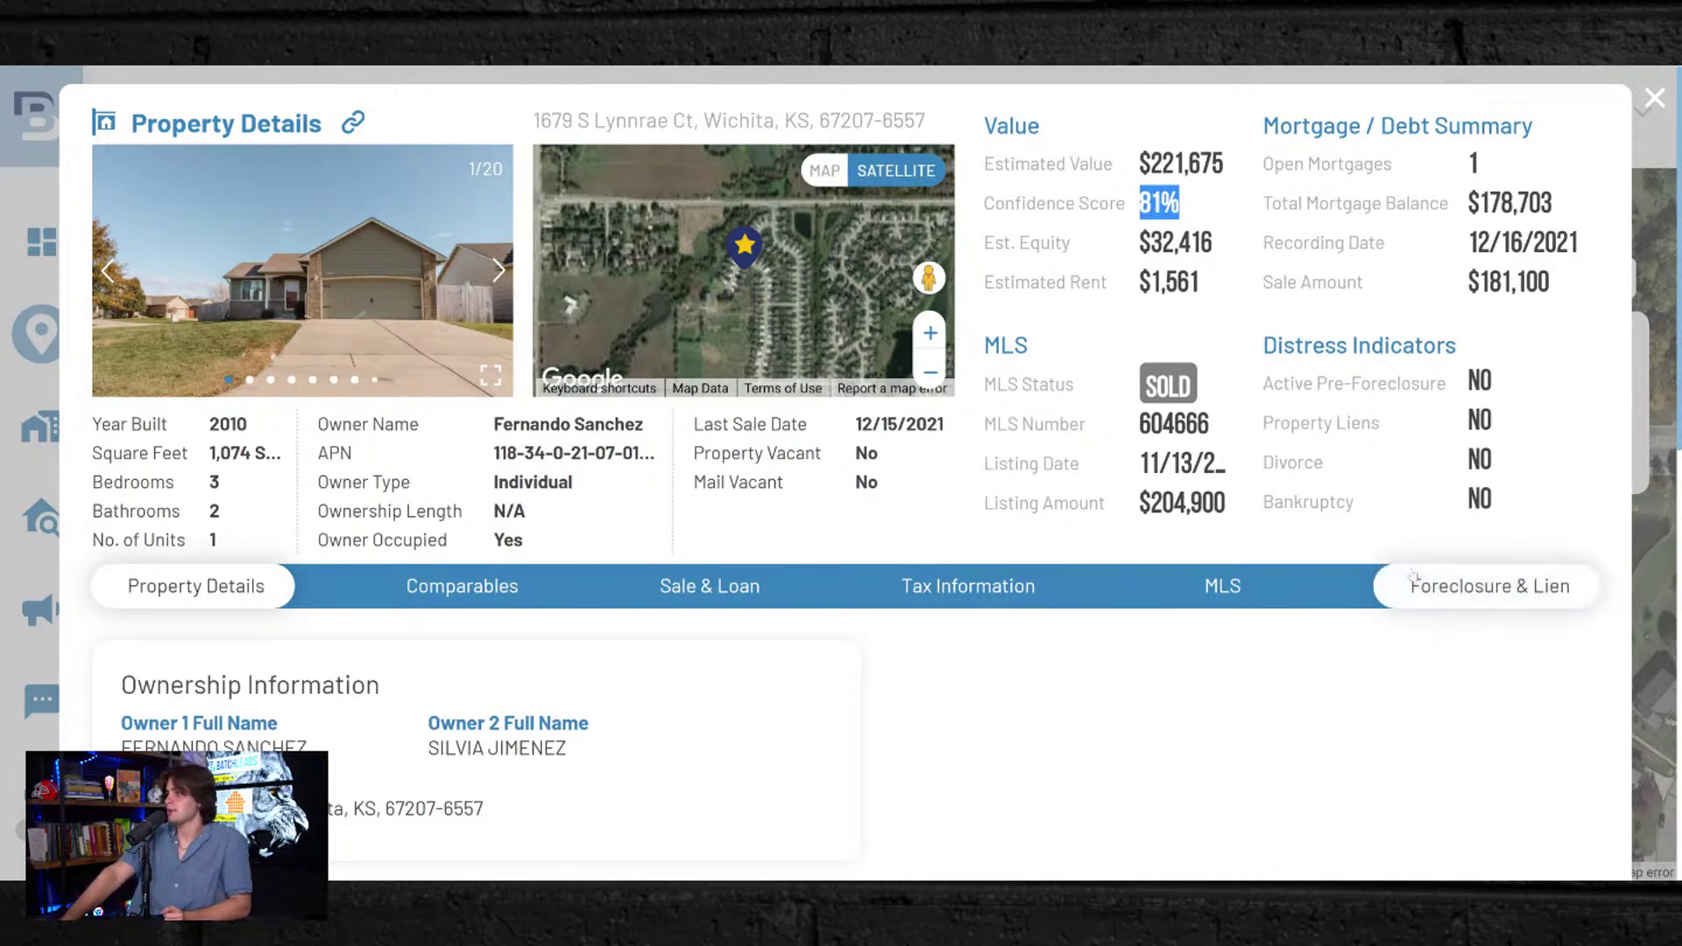
pyautogui.click(1358, 335)
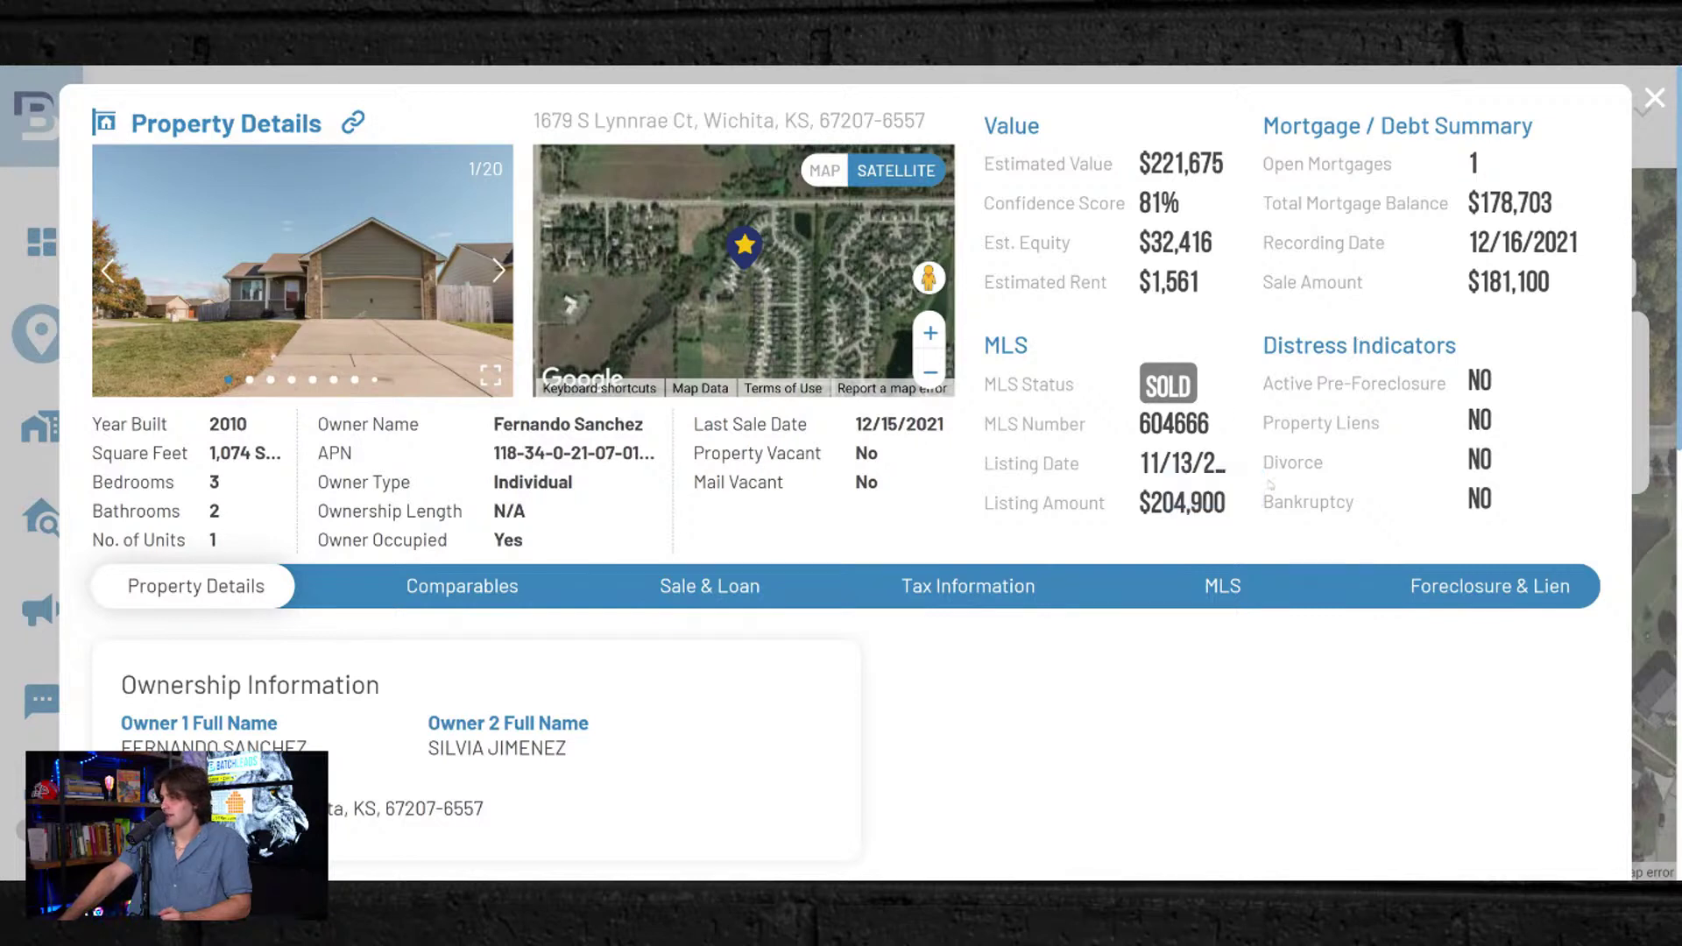
pyautogui.moveTo(1319, 383); pyautogui.dragTo(1417, 458)
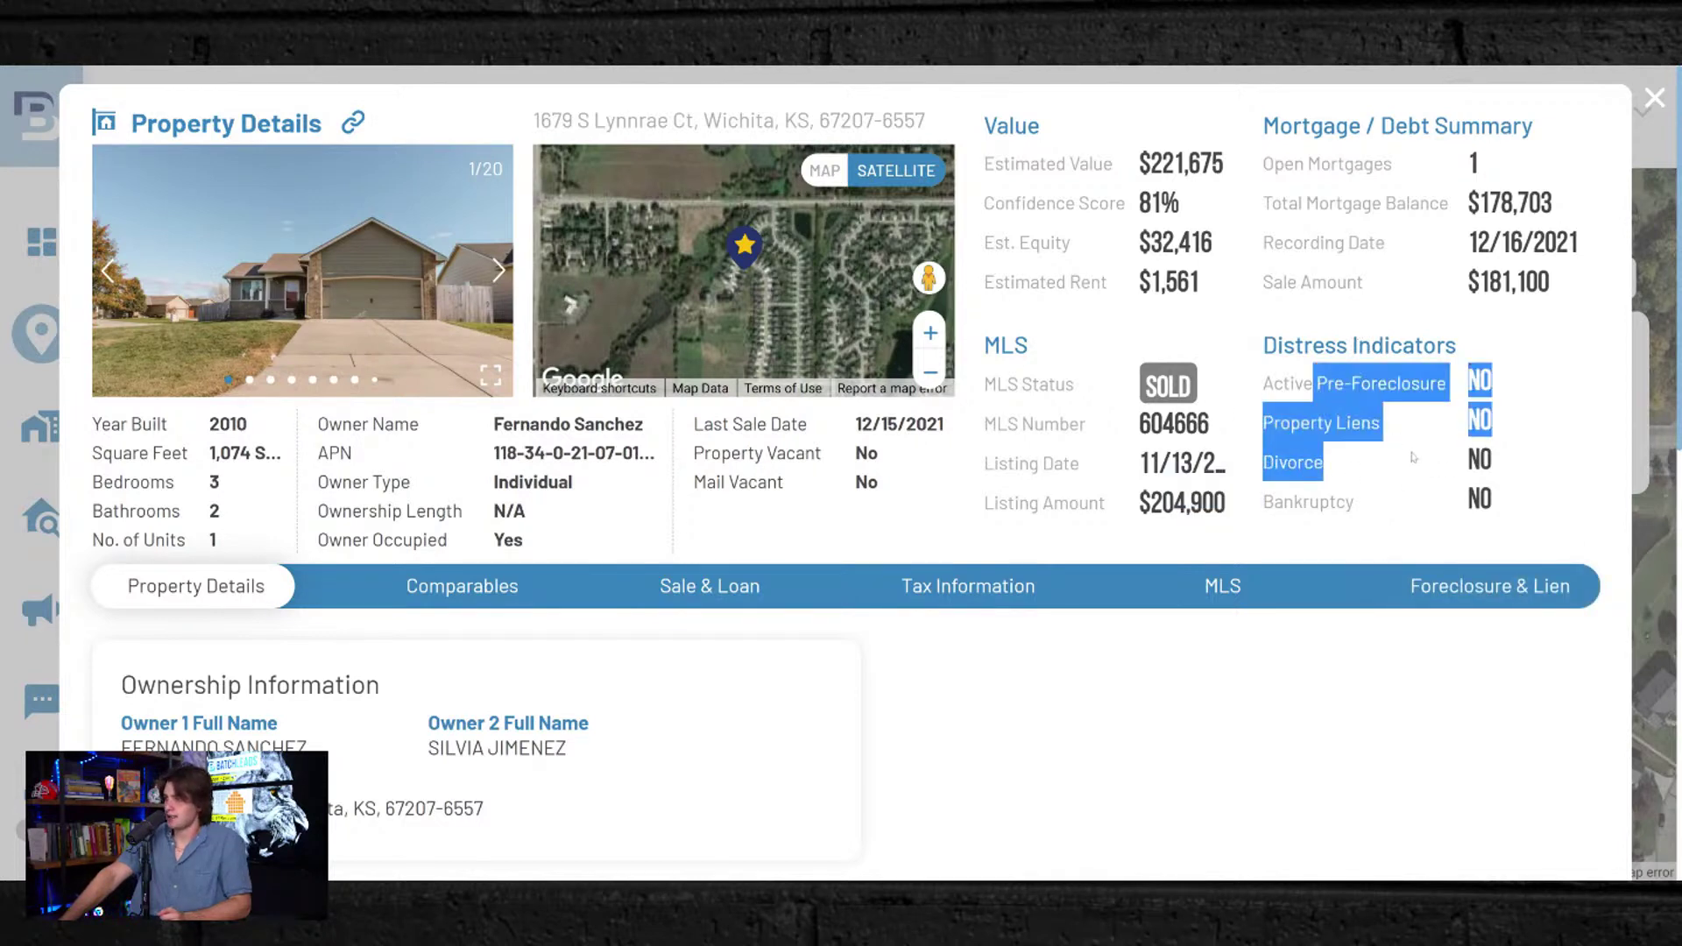
pyautogui.click(1417, 459)
pyautogui.scroll(-3, 451, 448)
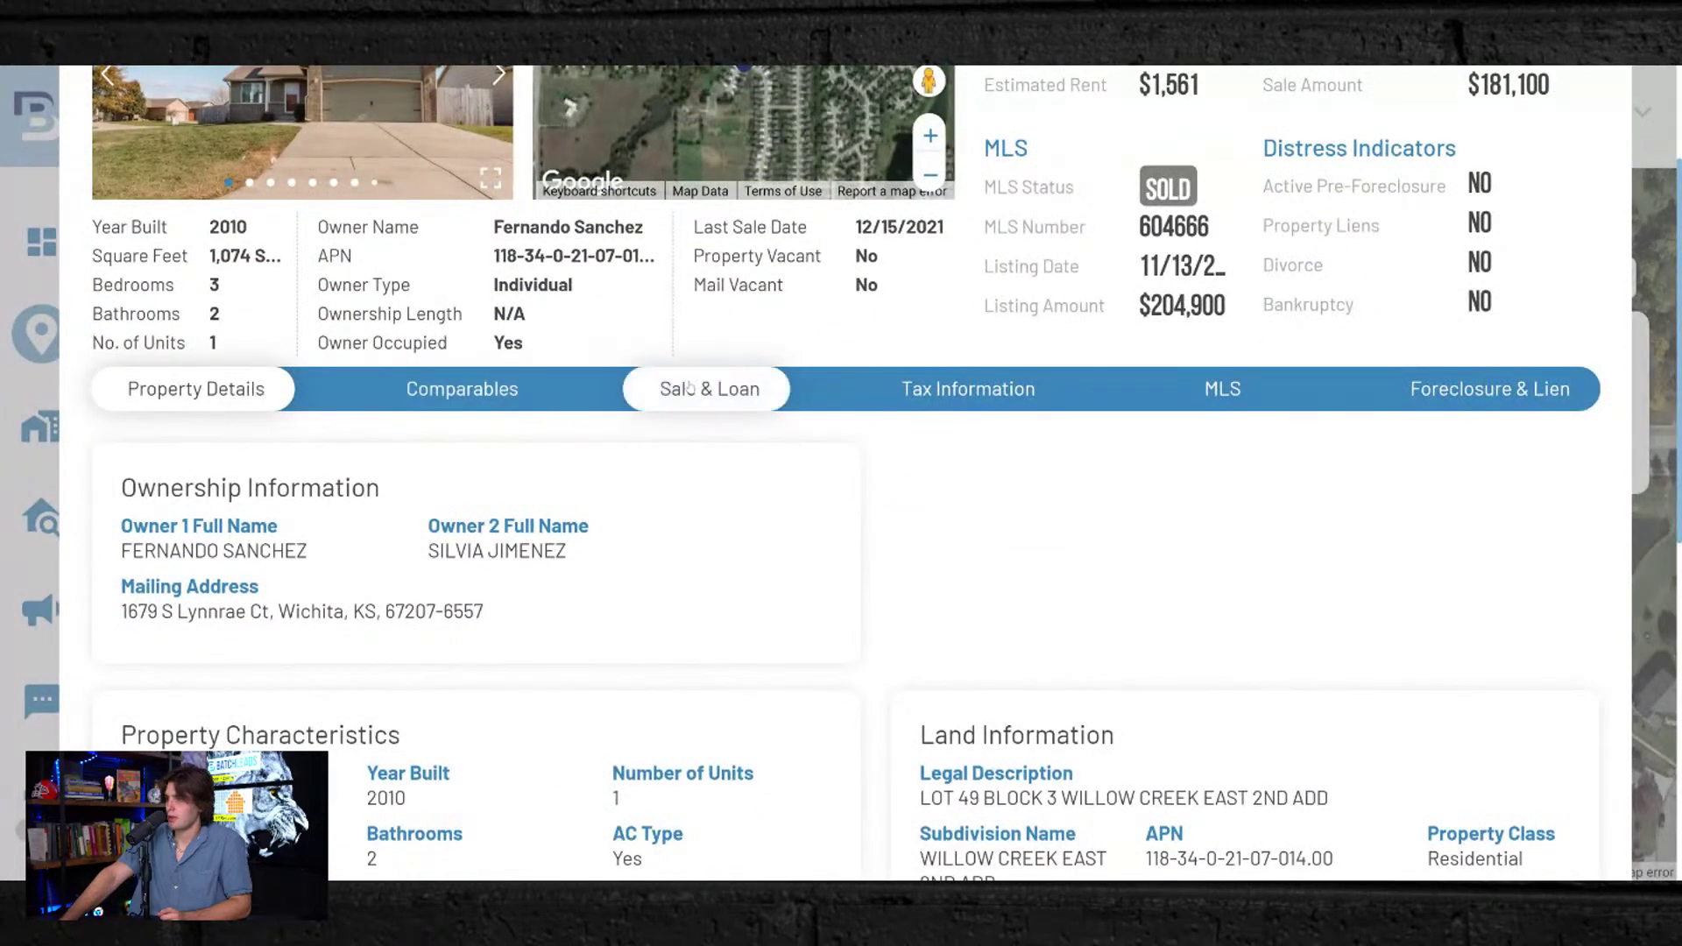
pyautogui.scroll(-5, 903, 506)
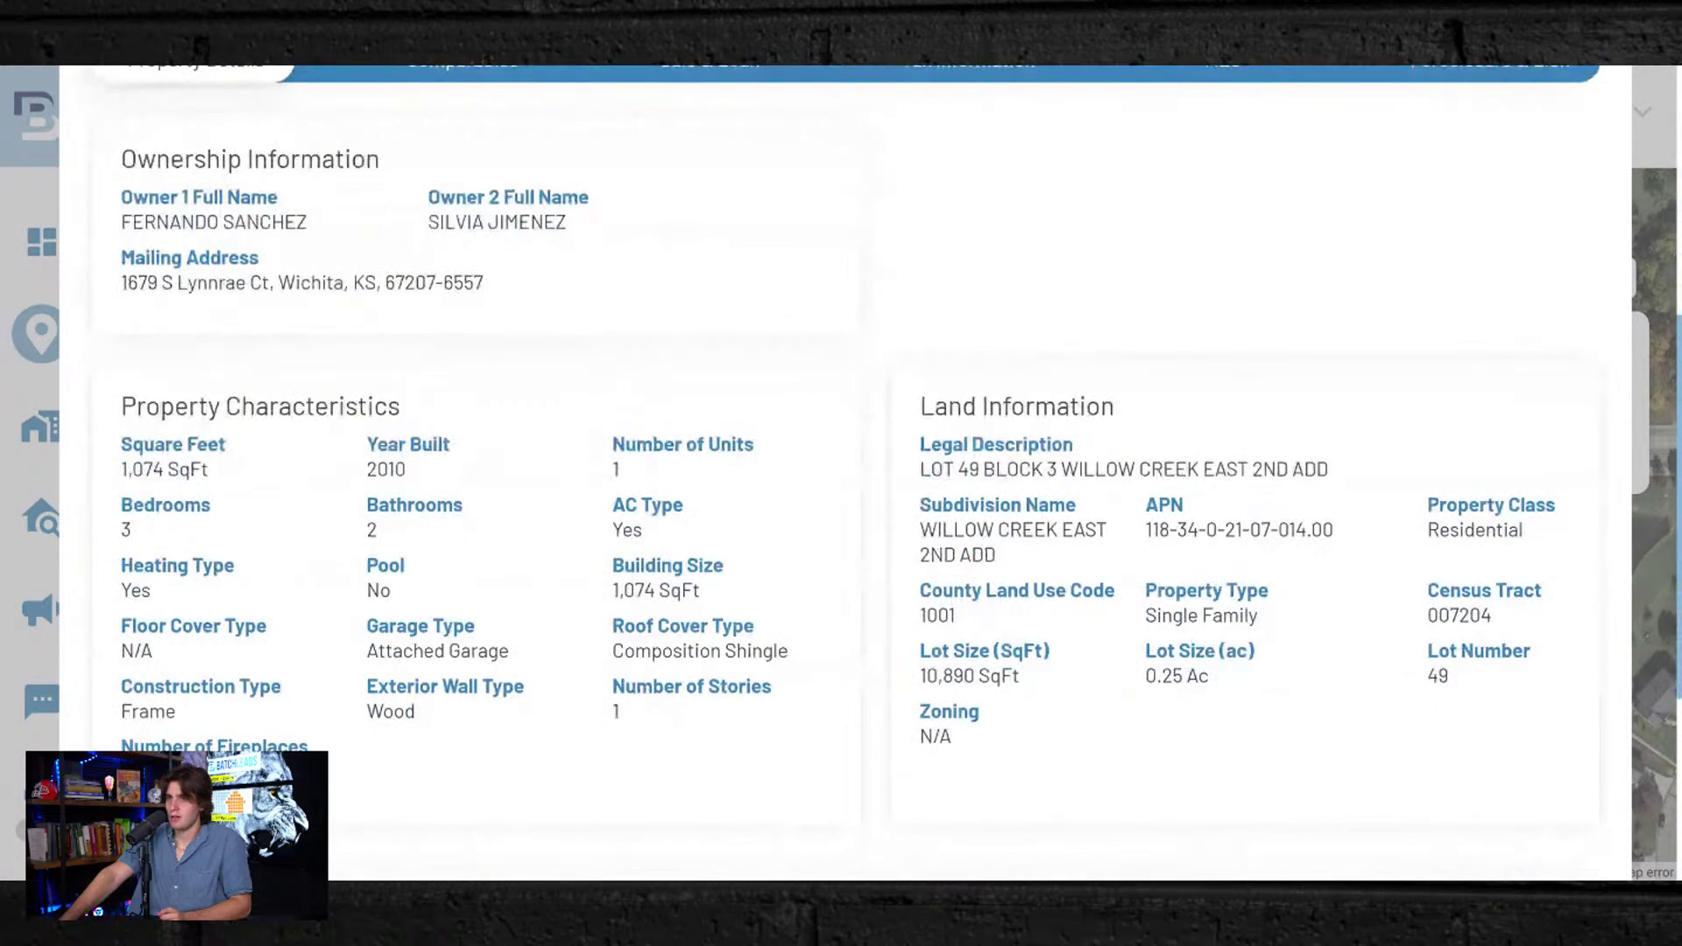
pyautogui.scroll(-6, 859, 473)
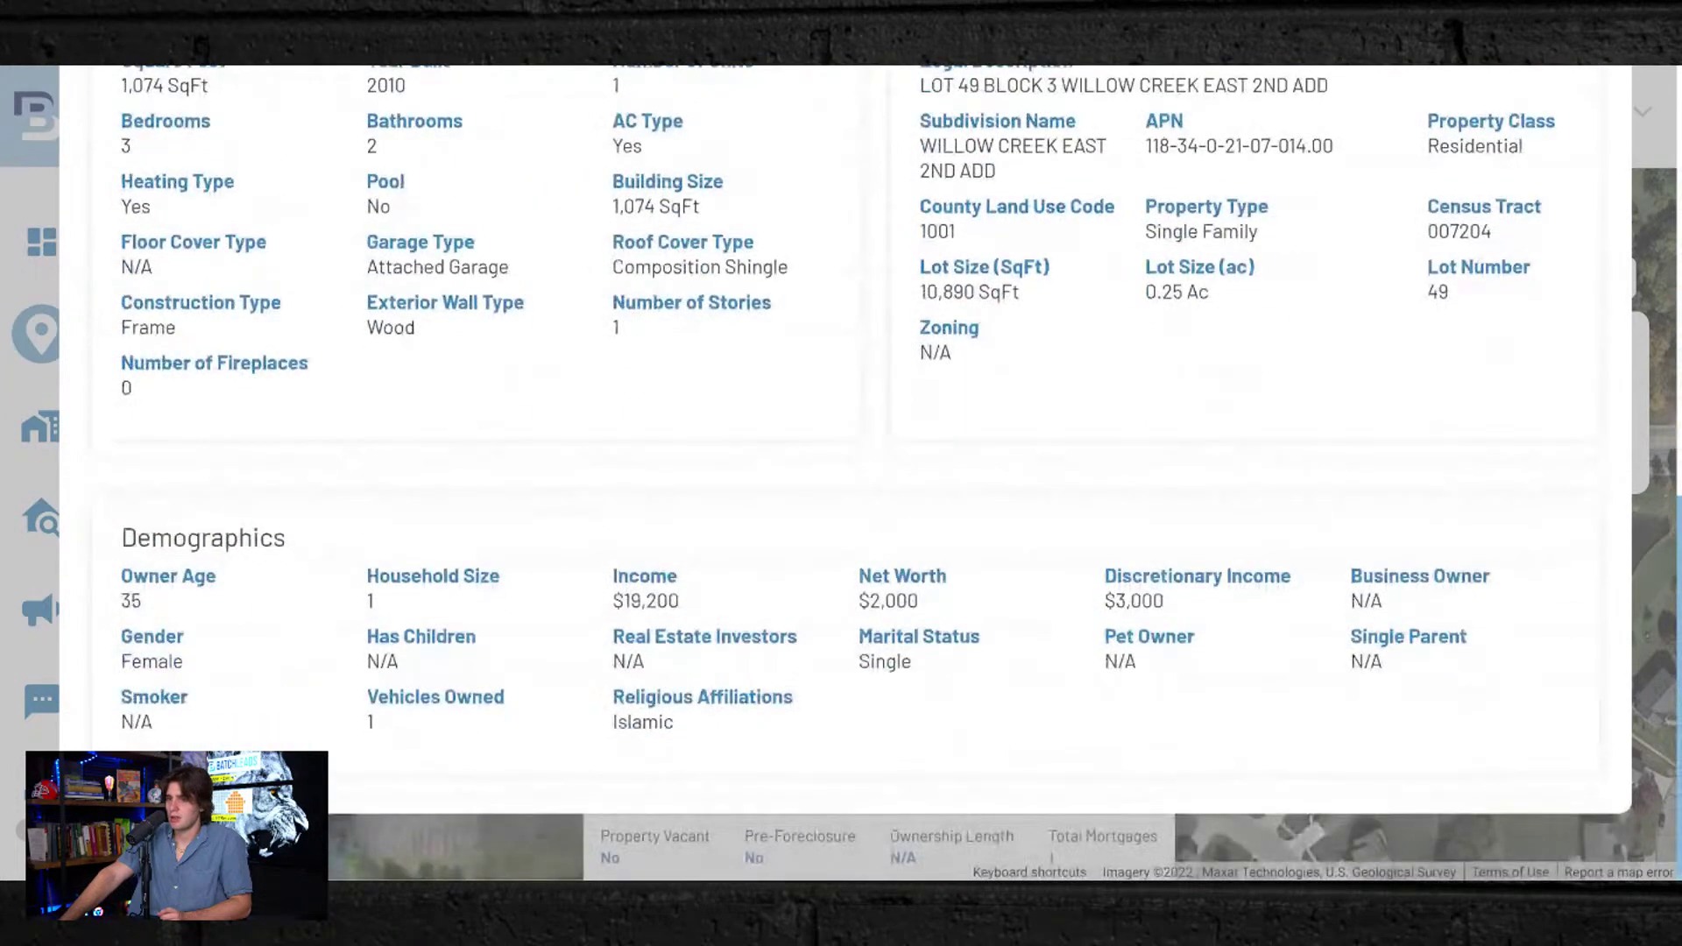
pyautogui.doubleClick(131, 601)
pyautogui.click(148, 598)
pyautogui.doubleClick(148, 599)
pyautogui.click(17, 67)
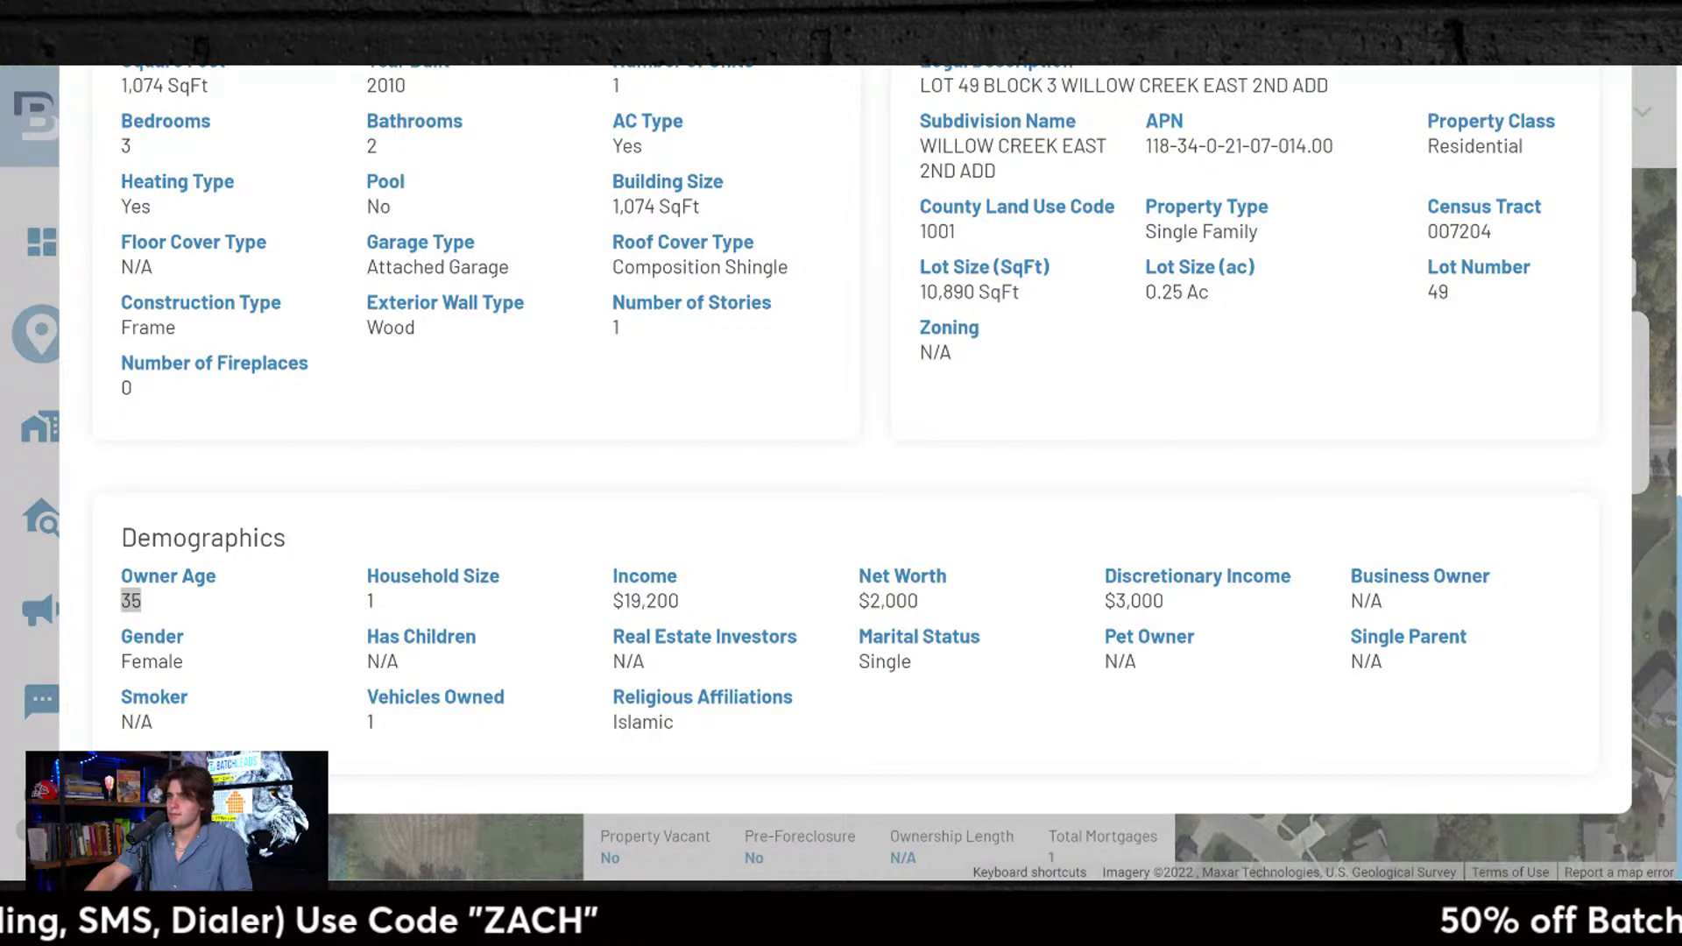
pyautogui.click(911, 382)
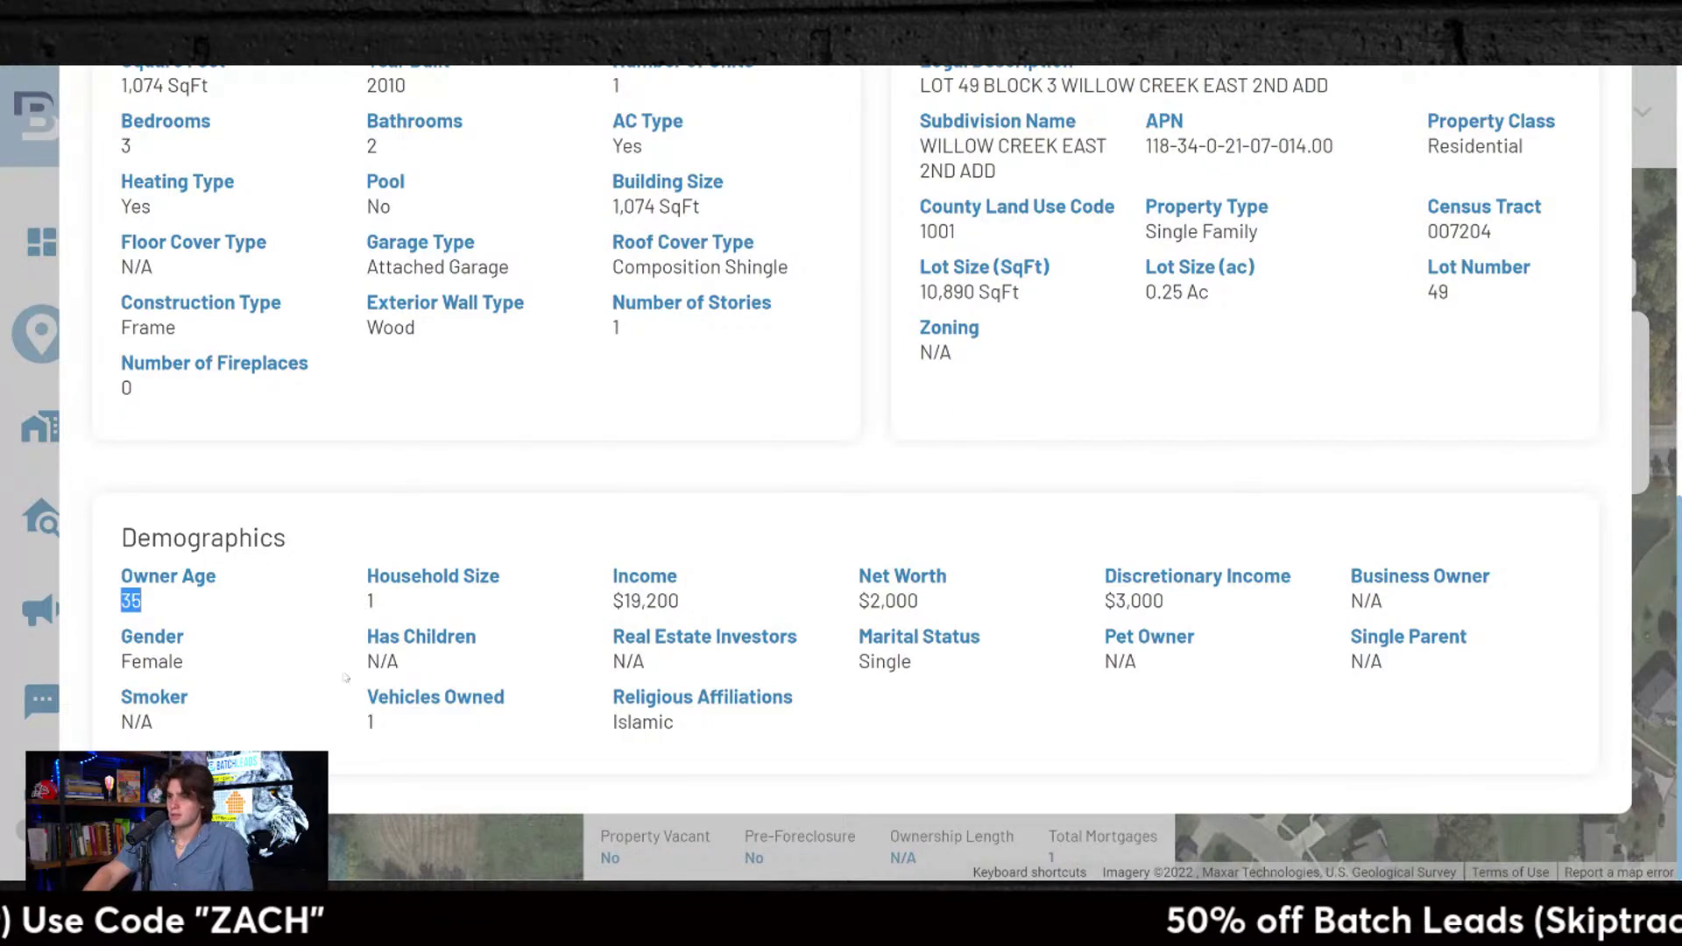
pyautogui.moveTo(361, 663); pyautogui.dragTo(412, 668)
pyautogui.doubleClick(258, 662)
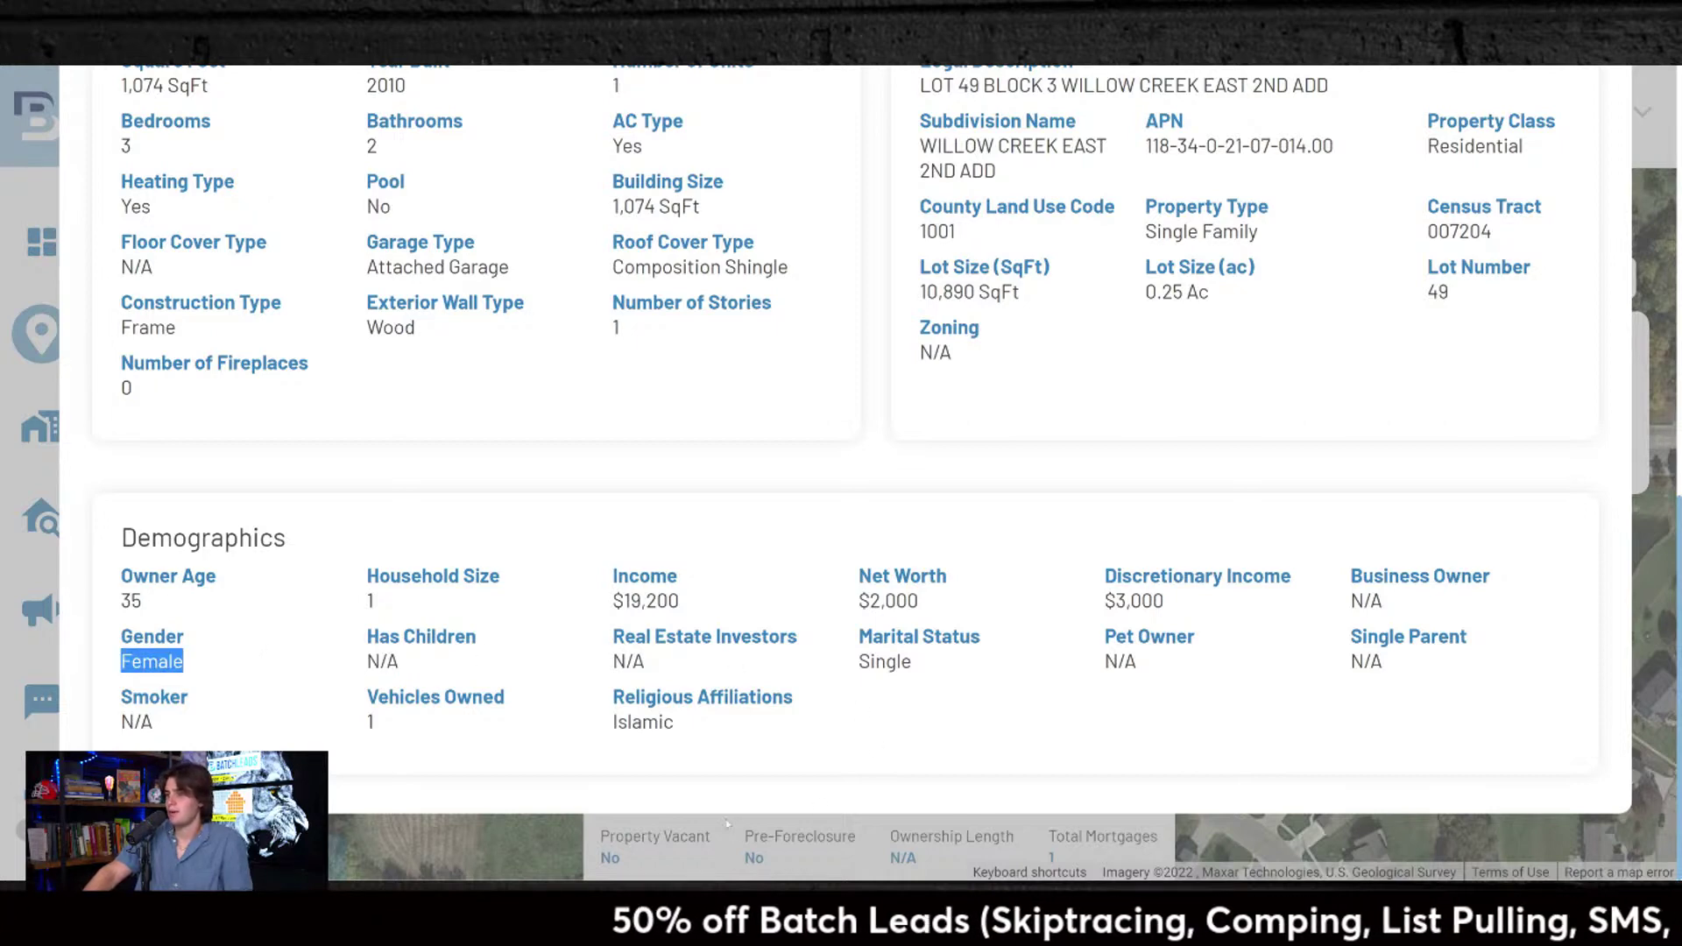
pyautogui.tripleClick(703, 696)
pyautogui.doubleClick(708, 736)
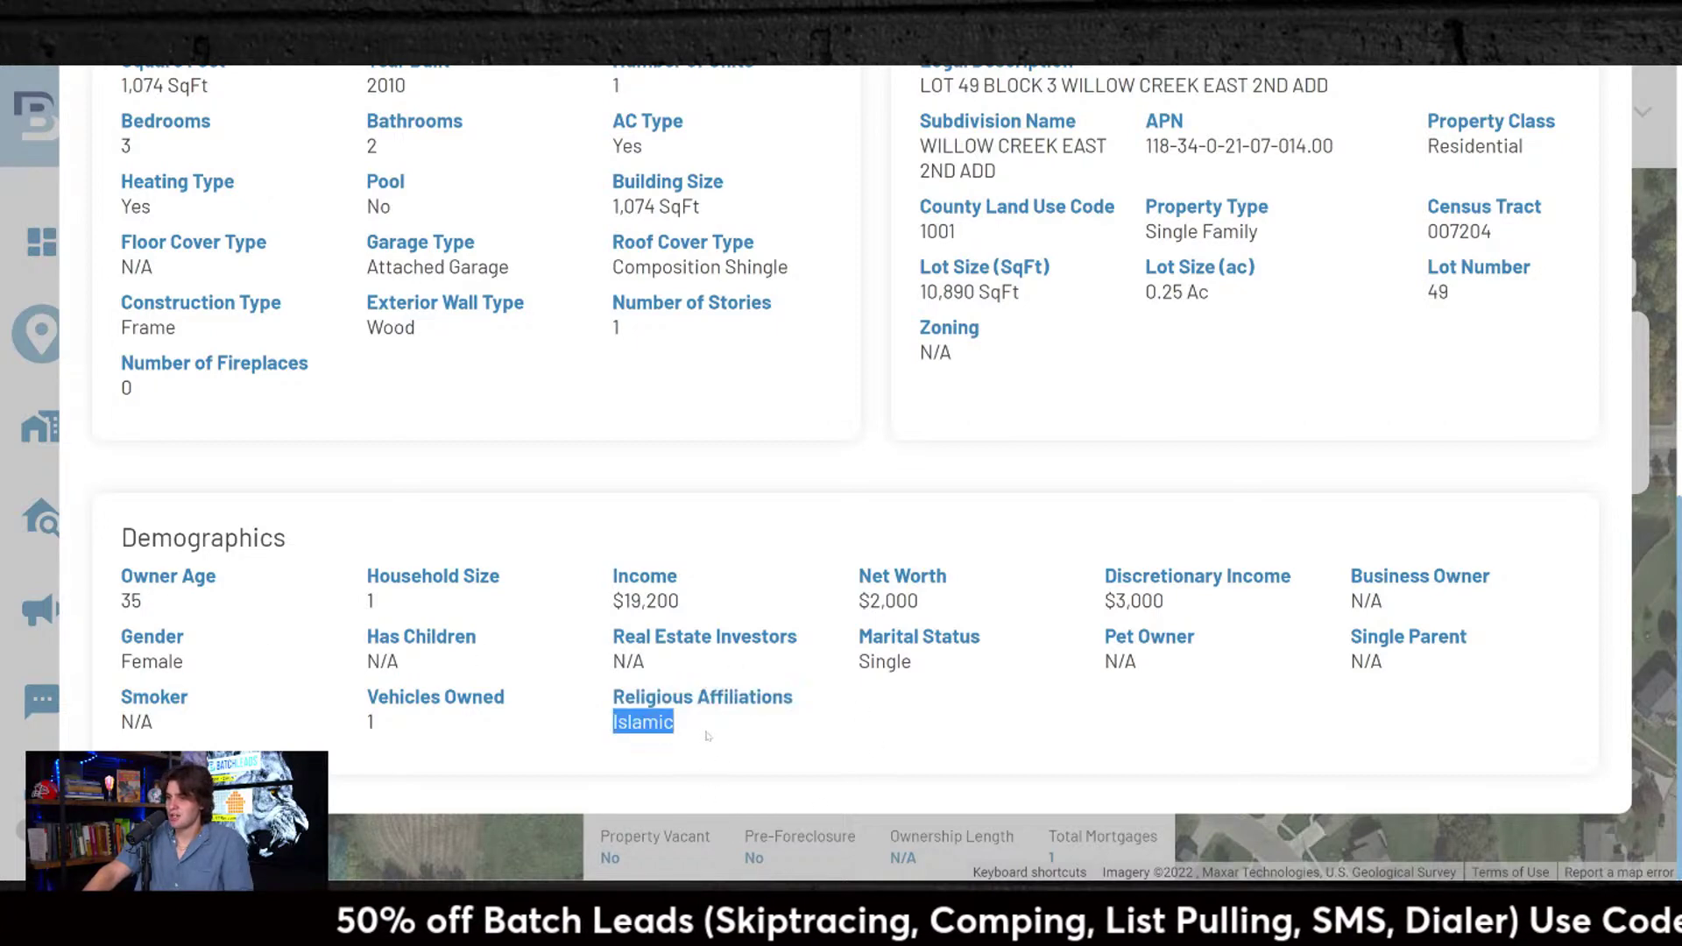
pyautogui.scroll(9, 734, 739)
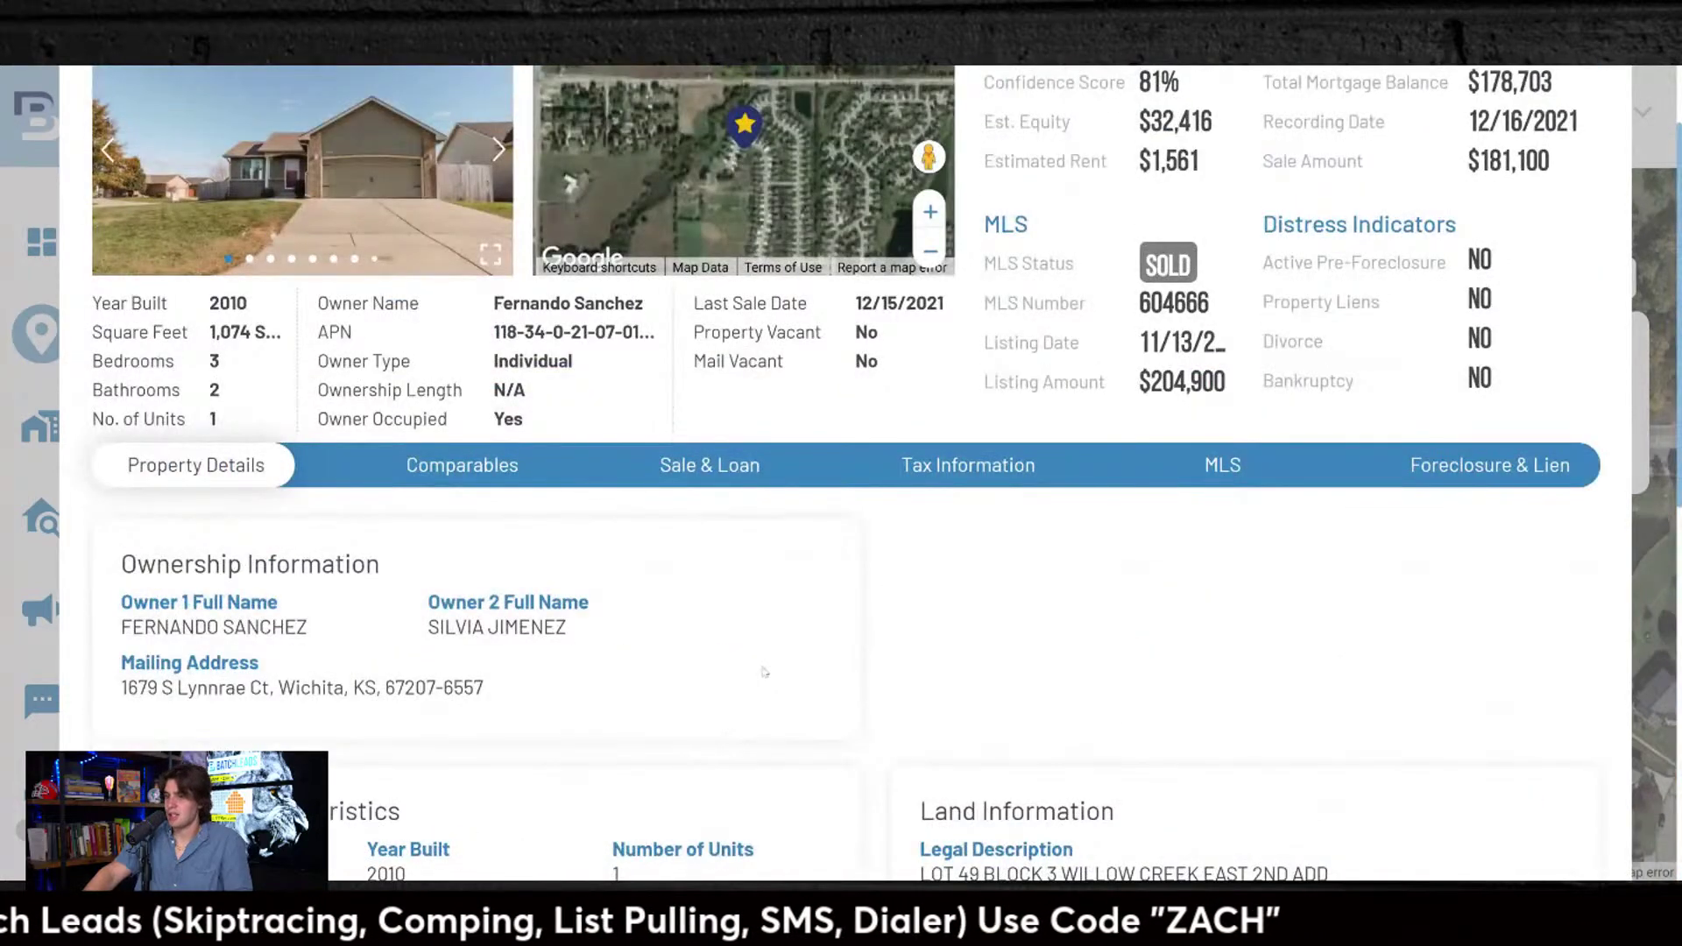
pyautogui.scroll(-5, 764, 672)
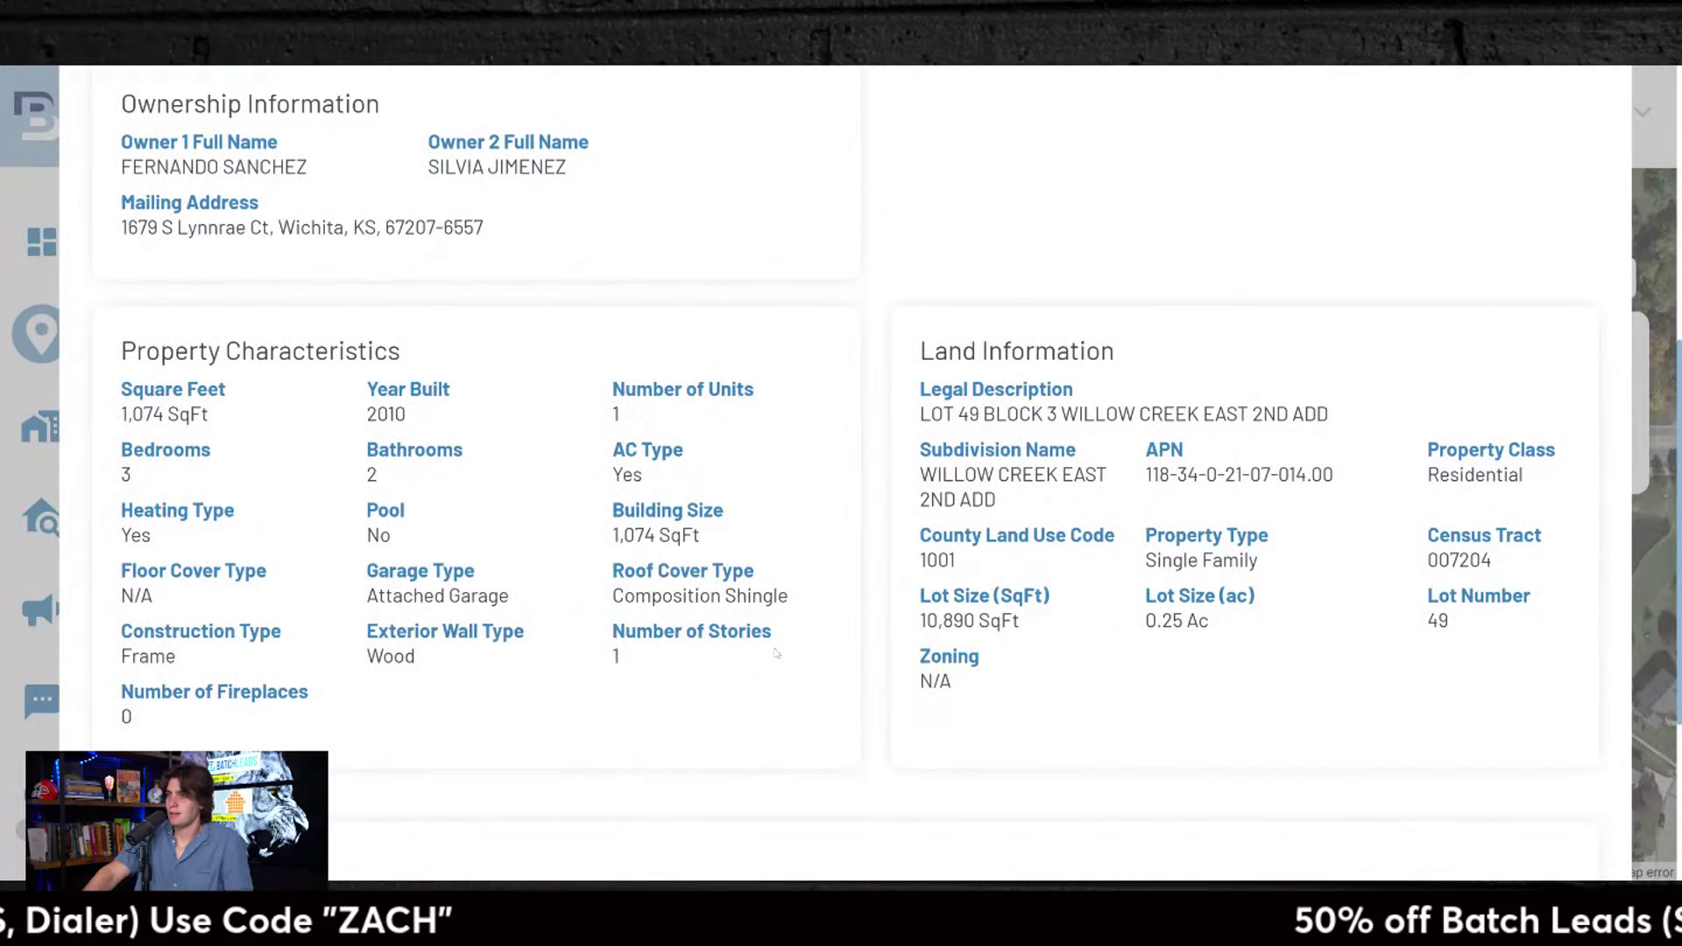
pyautogui.scroll(-4, 801, 696)
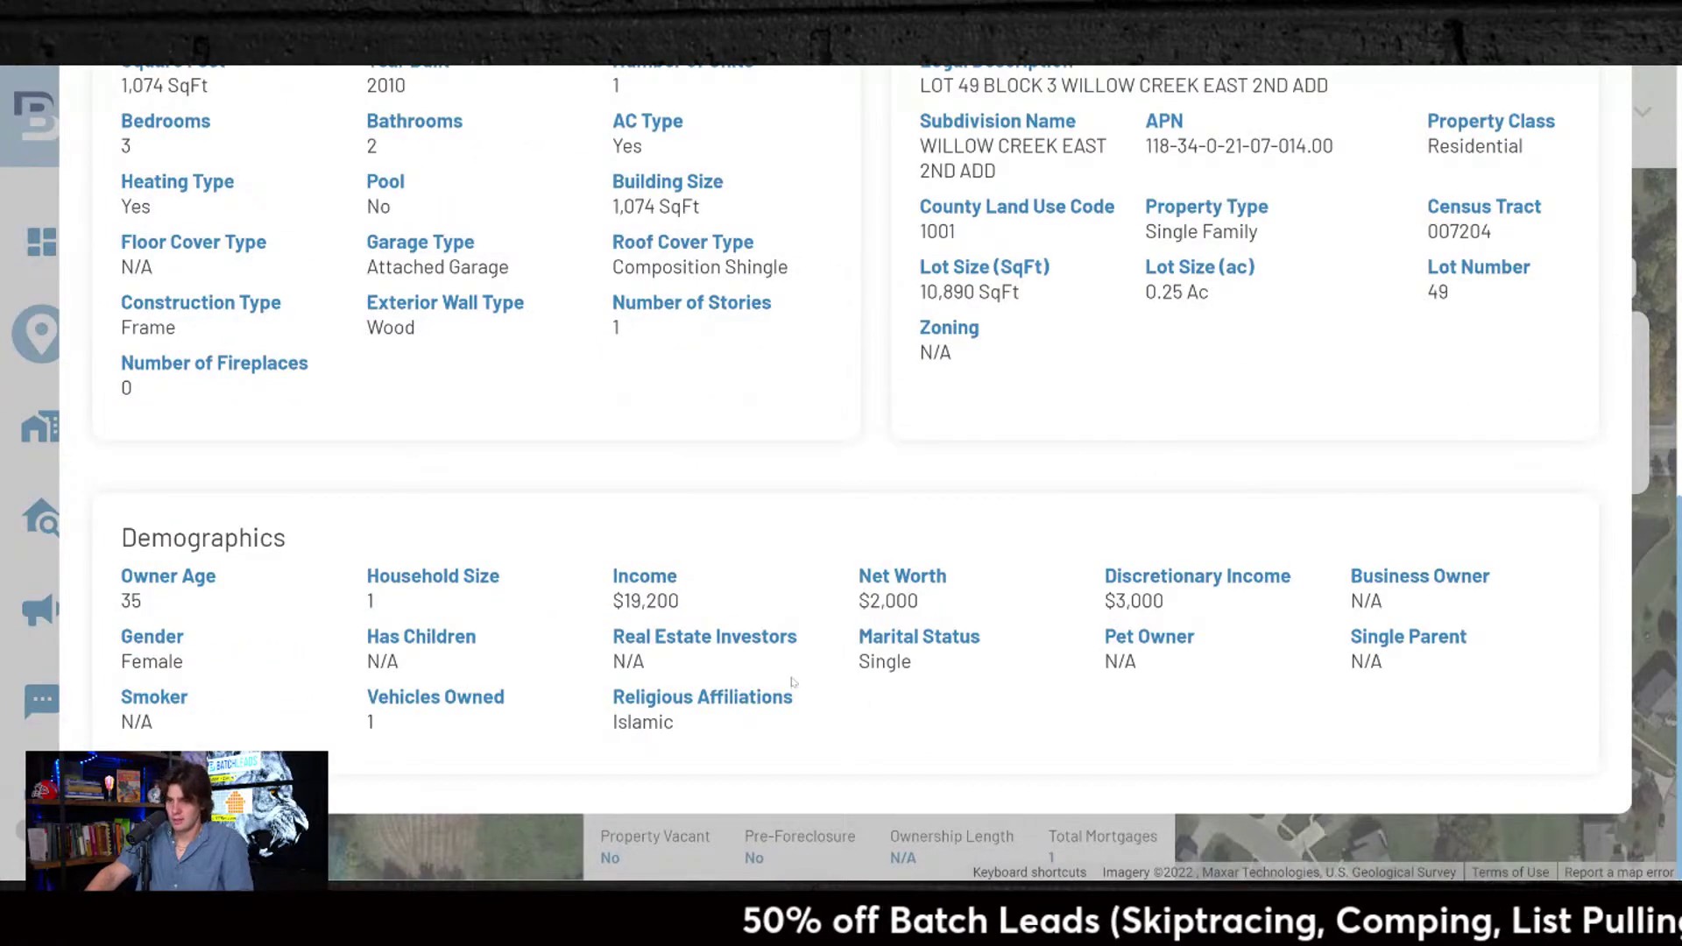
pyautogui.scroll(8, 791, 682)
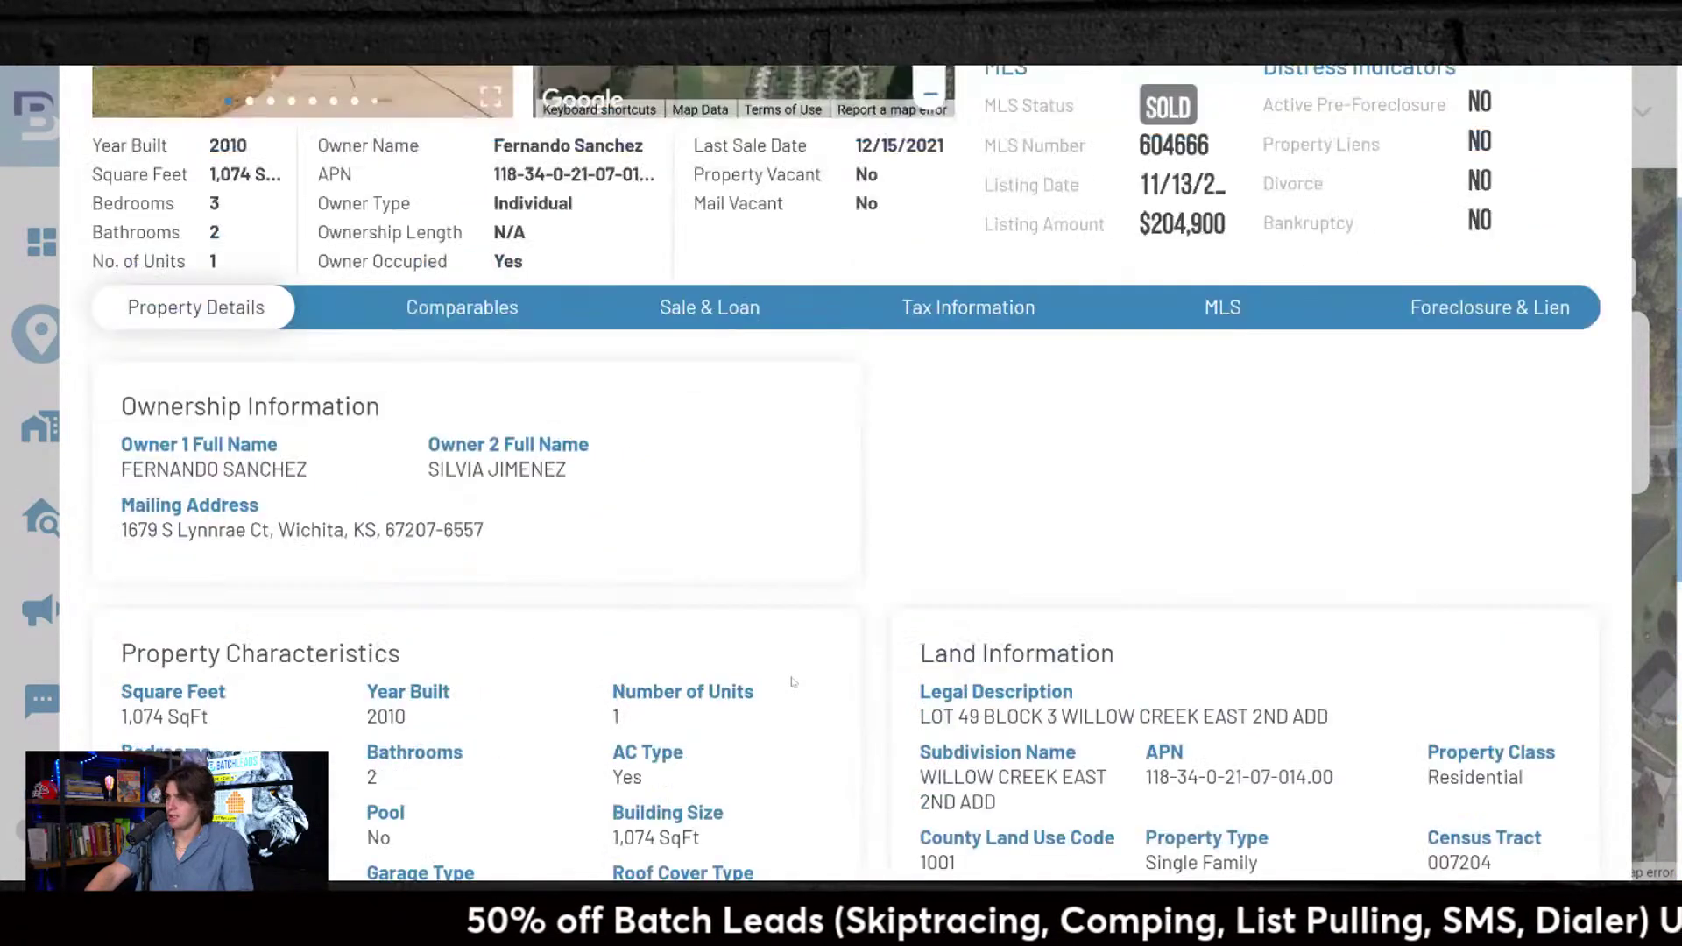
pyautogui.scroll(4, 792, 681)
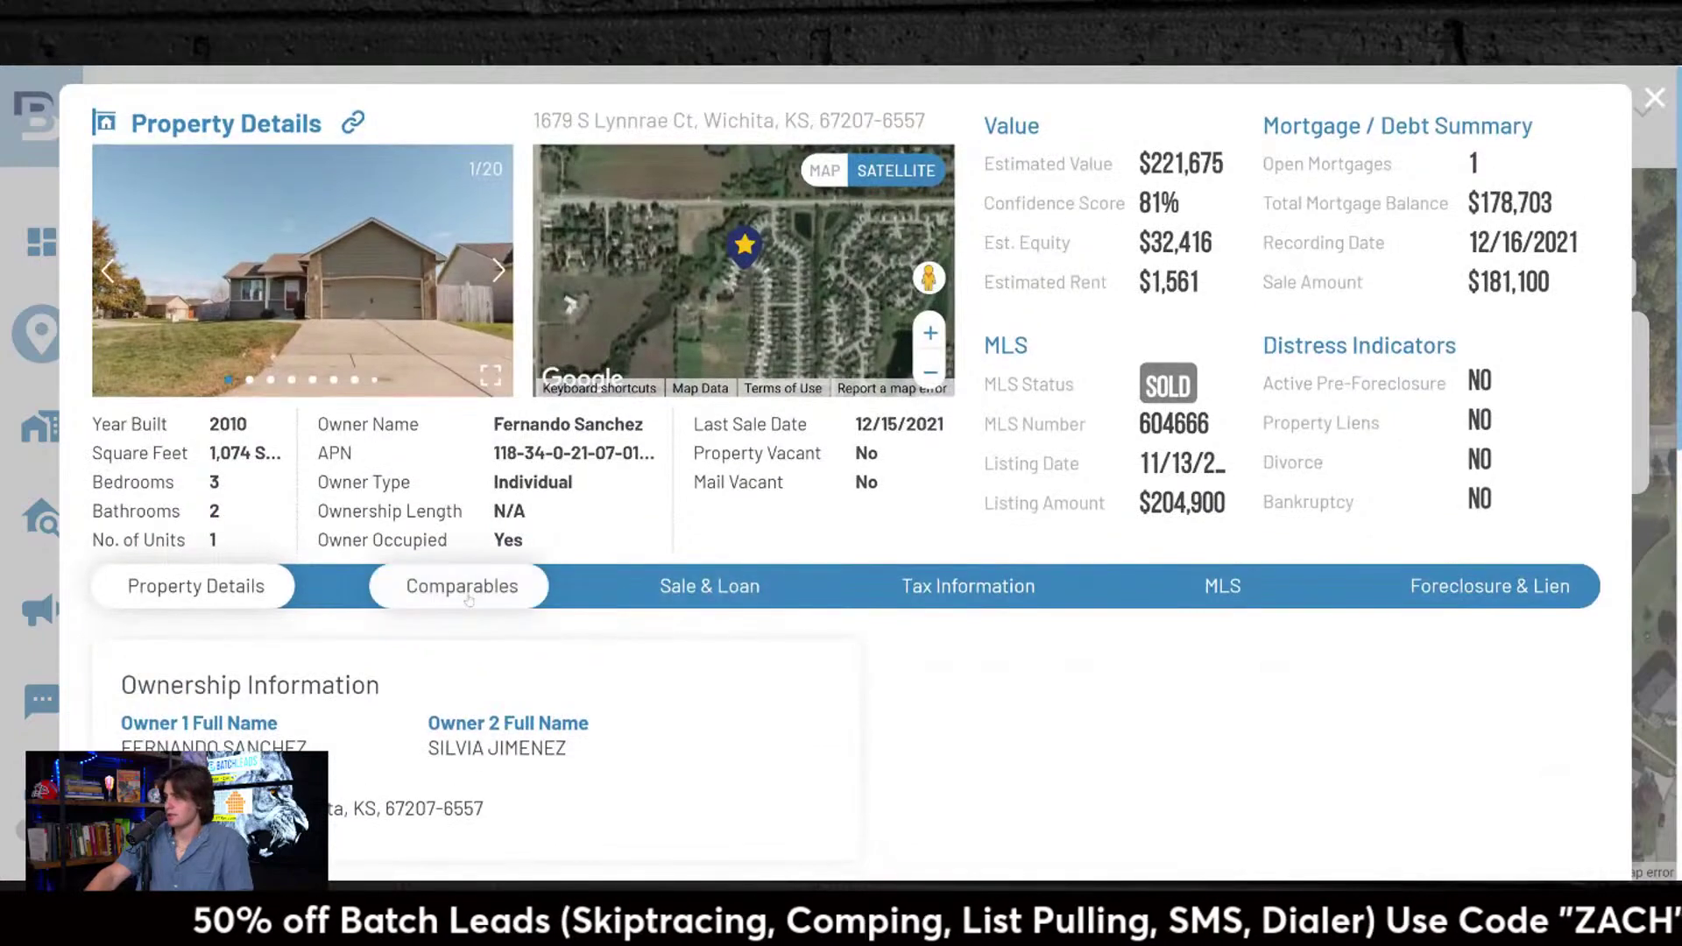
# Step: Open the Comparables tab and look over the comp map around the Wichita property
pyautogui.click(468, 601)
pyautogui.scroll(-5, 1336, 616)
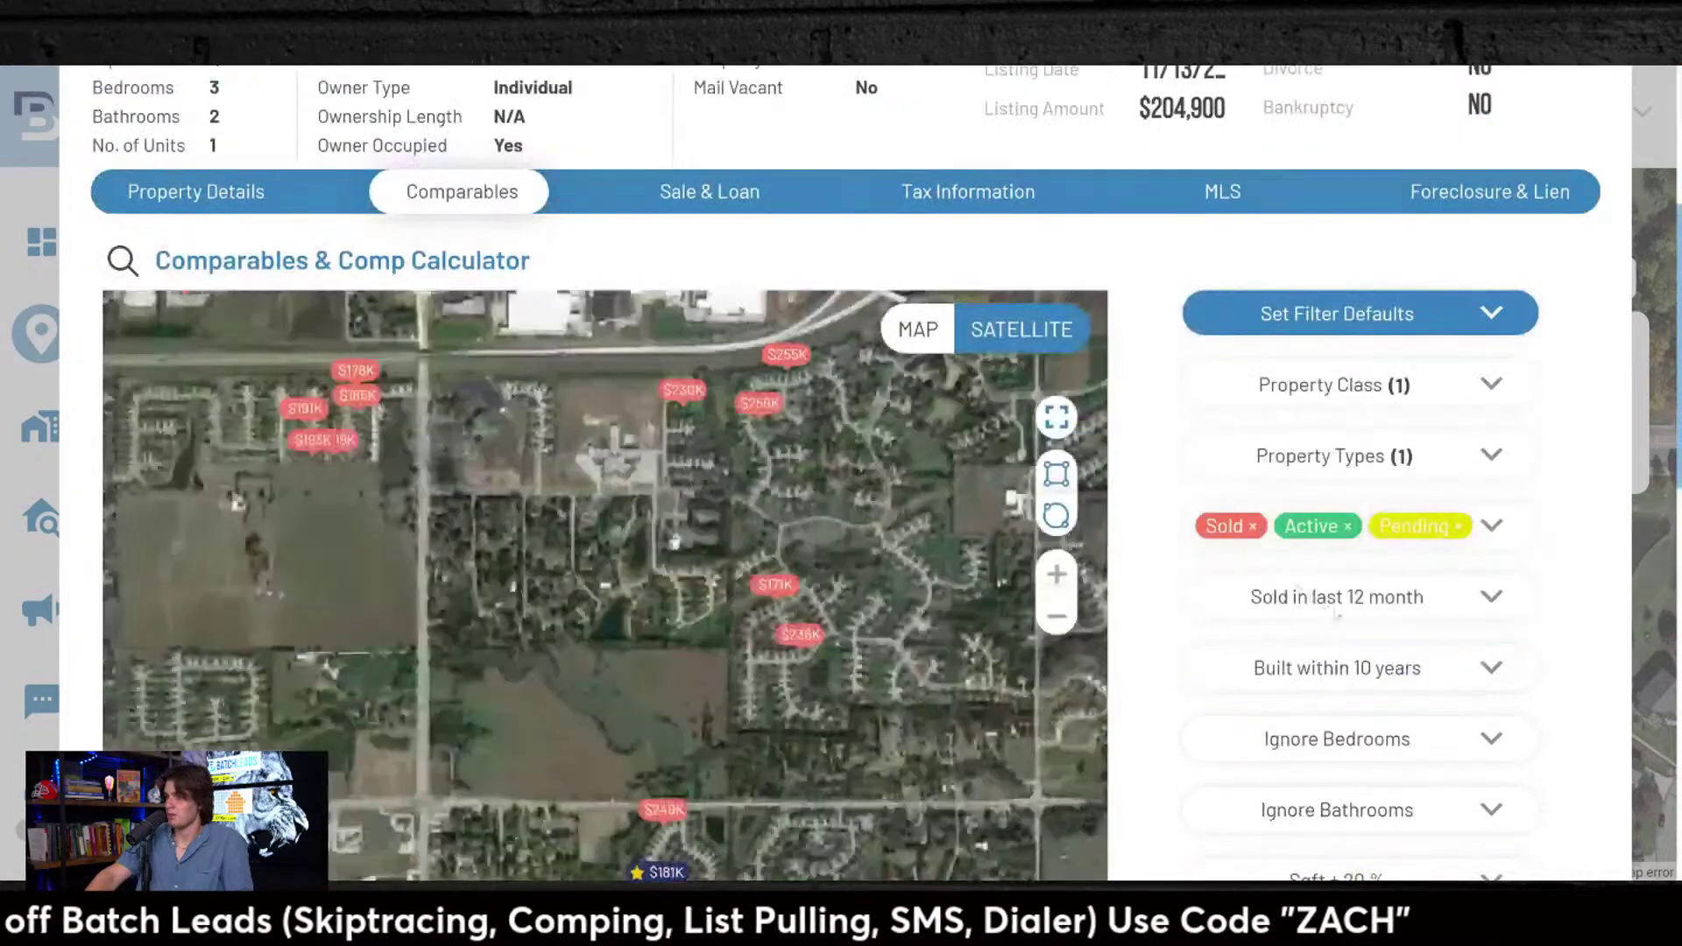
pyautogui.scroll(-7, 1336, 615)
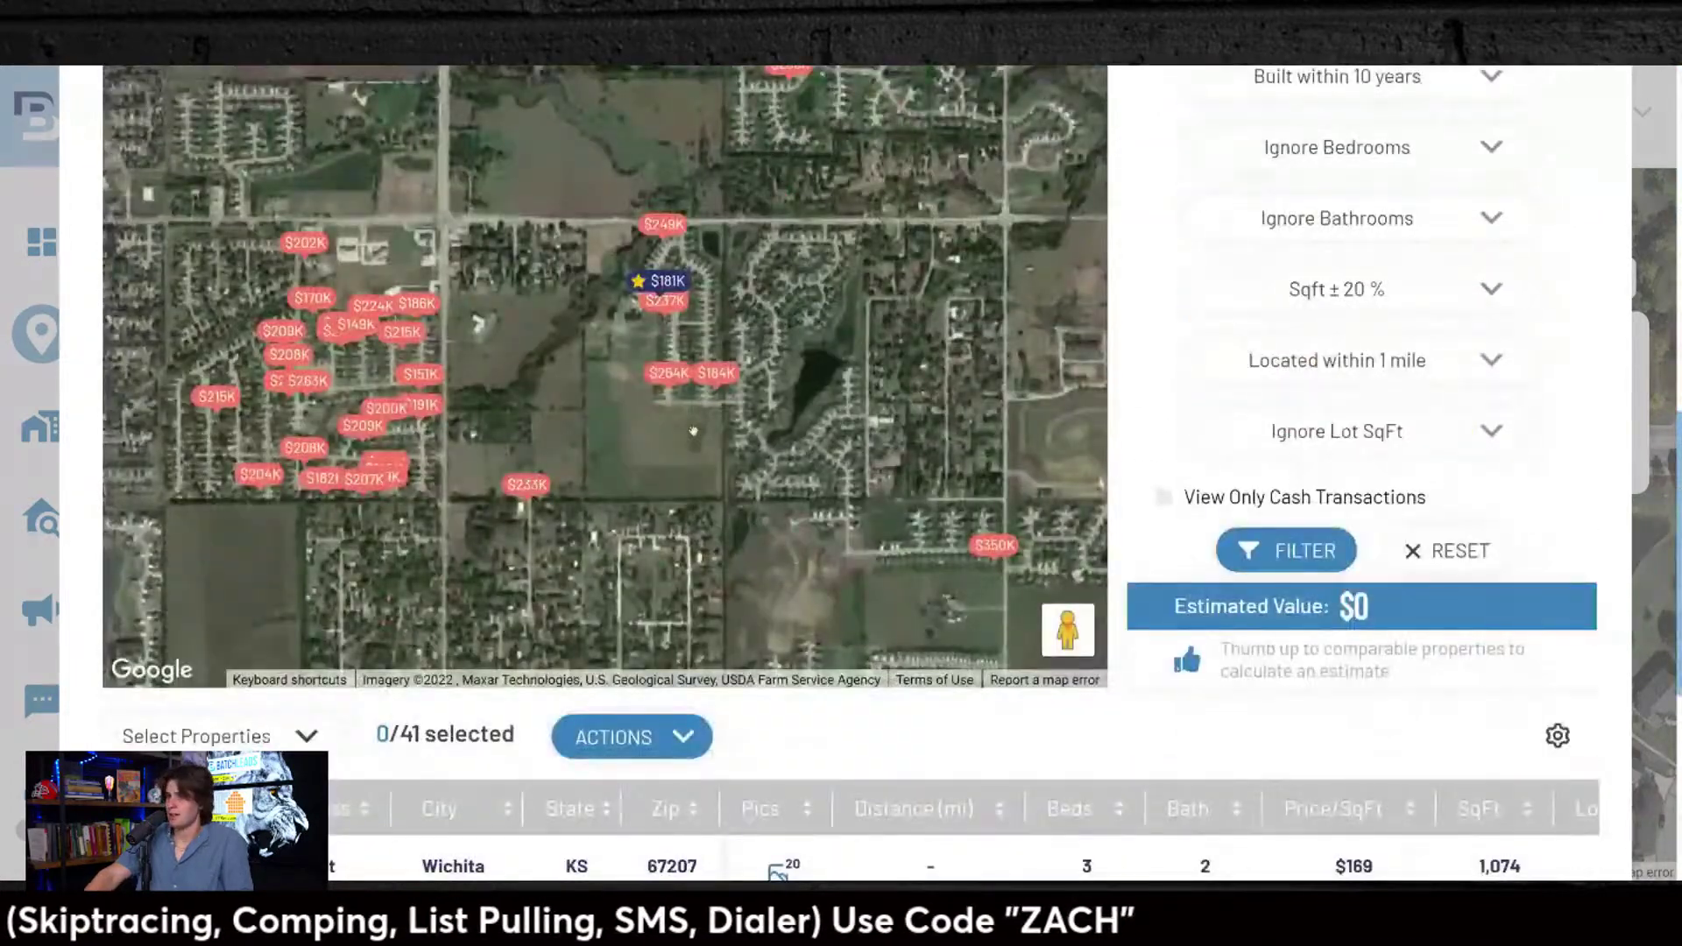
pyautogui.moveTo(693, 432); pyautogui.dragTo(722, 431)
pyautogui.moveTo(718, 510); pyautogui.dragTo(693, 579)
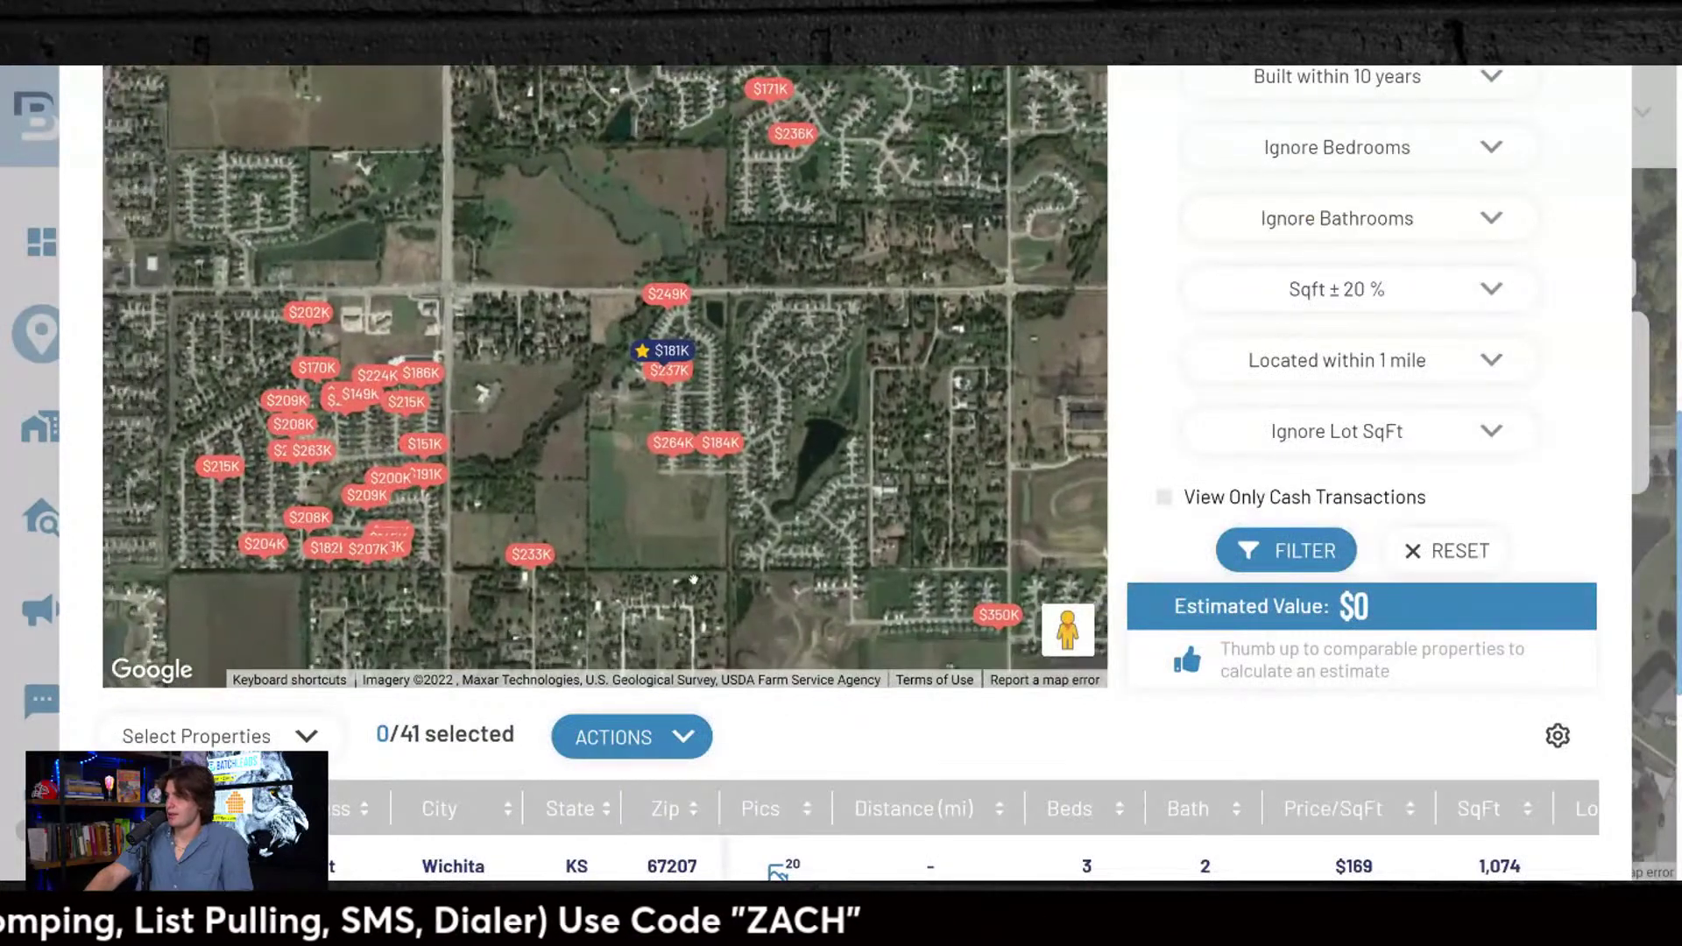
pyautogui.scroll(3, 693, 580)
# Step: Limit comps to cash transactions only, widen the map and reapply the filter
pyautogui.click(1162, 696)
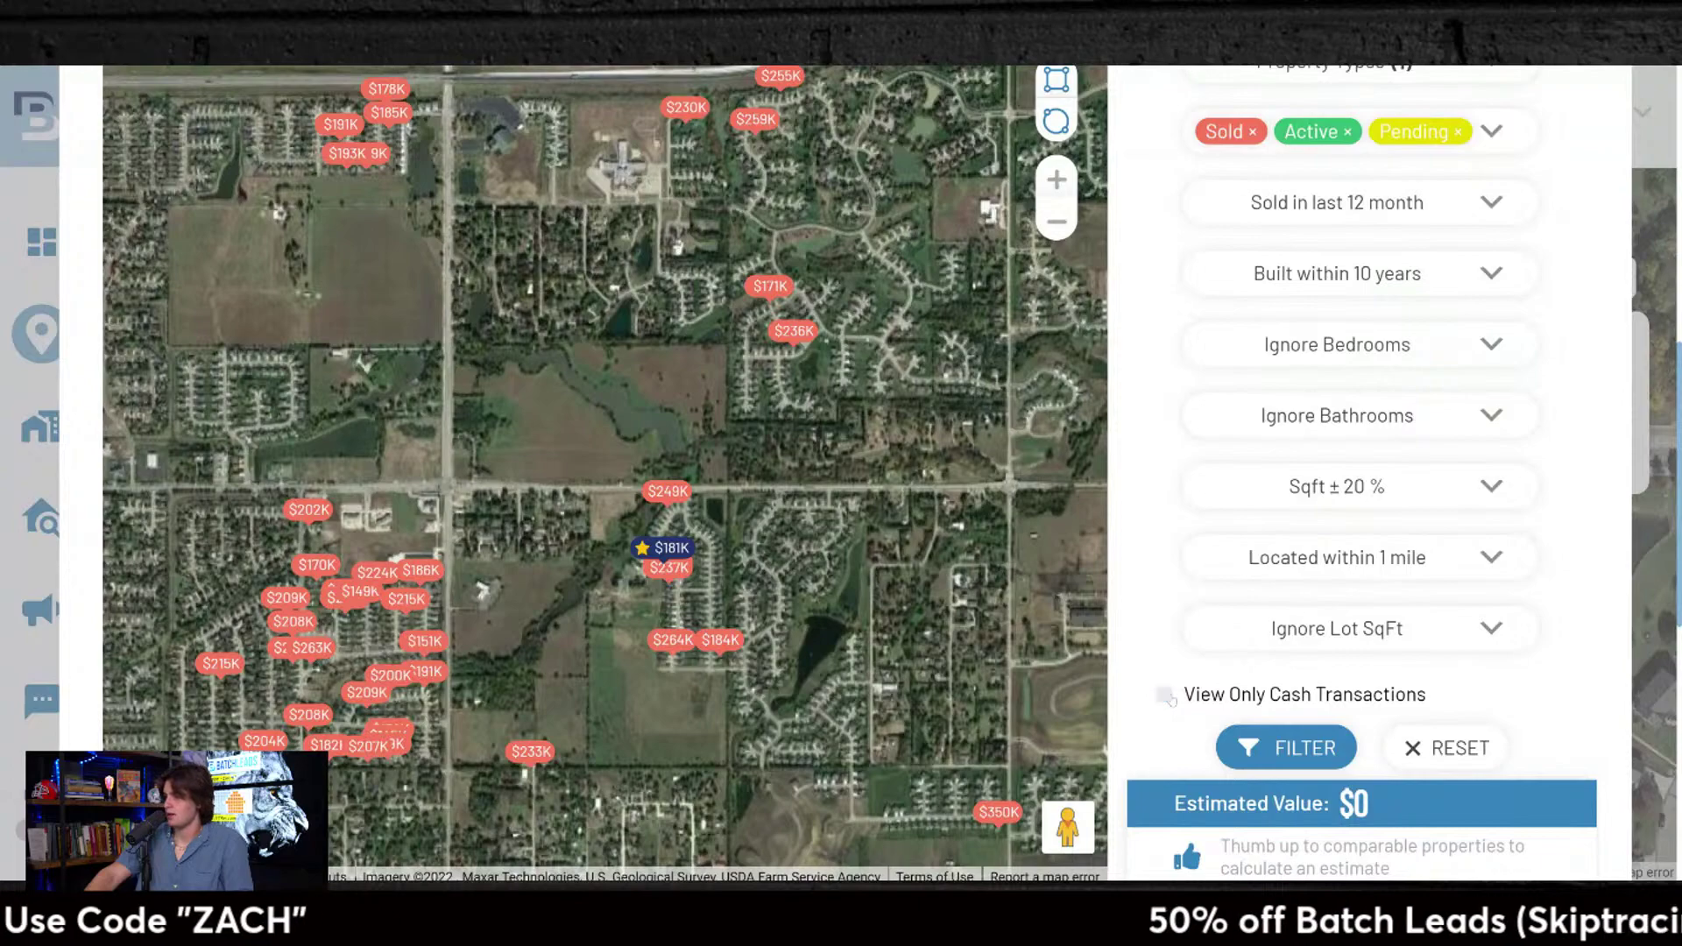
pyautogui.click(1353, 759)
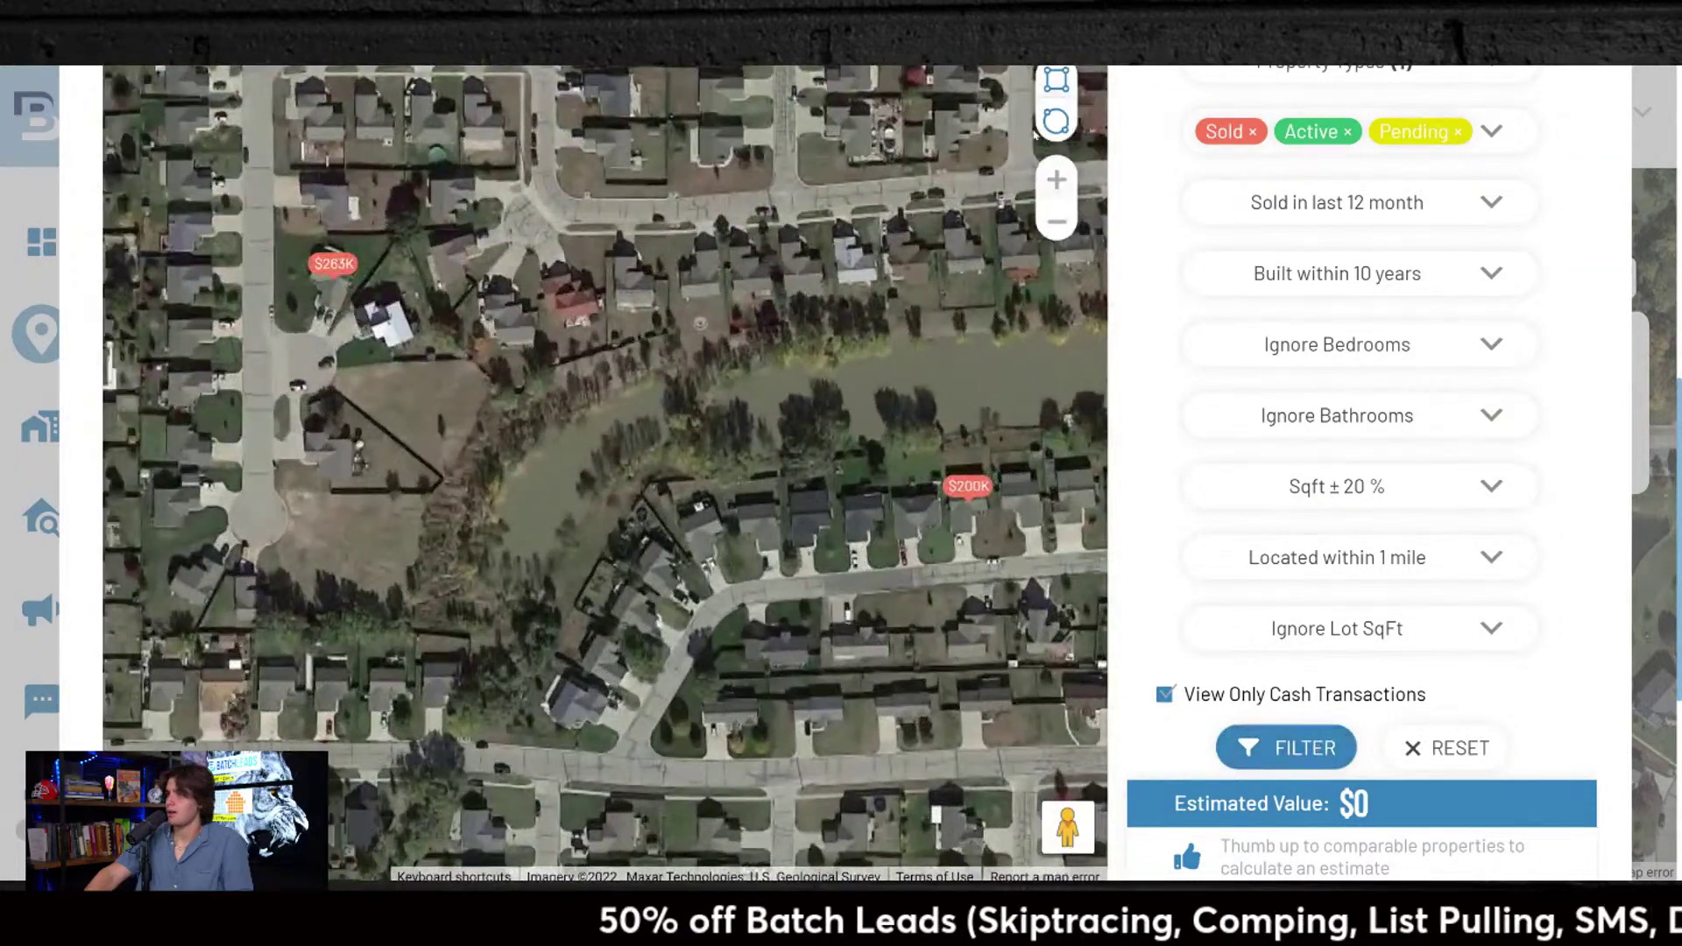
pyautogui.click(1058, 223)
pyautogui.click(1058, 222)
pyautogui.click(1058, 222)
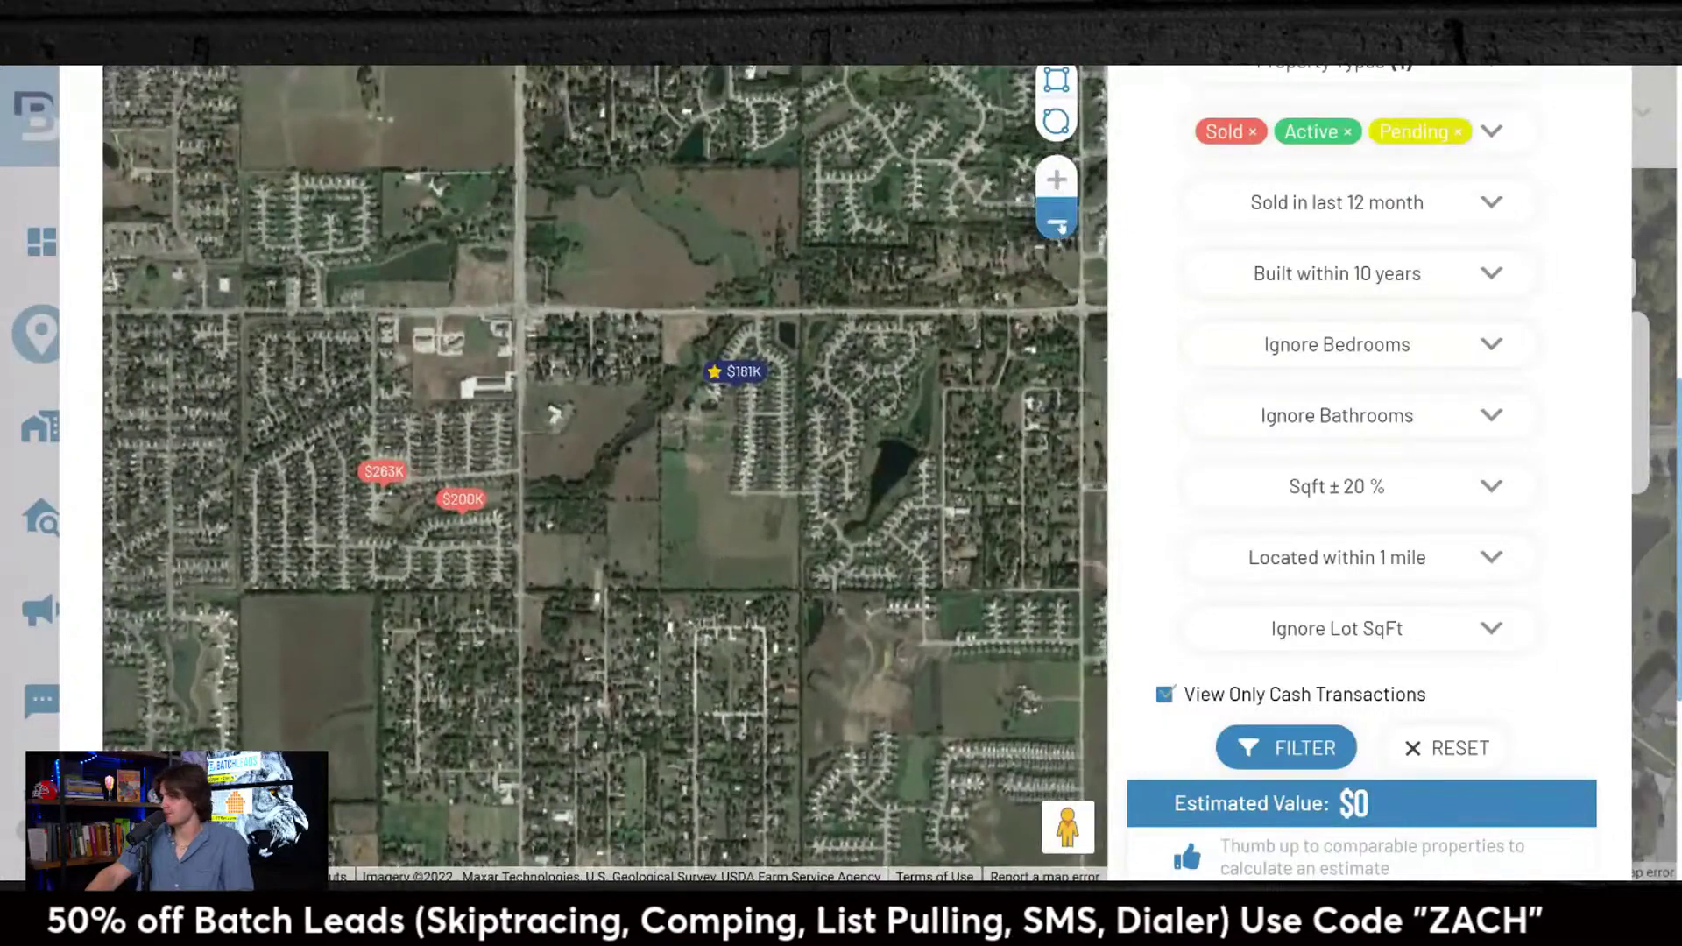
pyautogui.click(1288, 747)
# Step: Review the property type filter options in the comp filters
pyautogui.scroll(-5, 1301, 690)
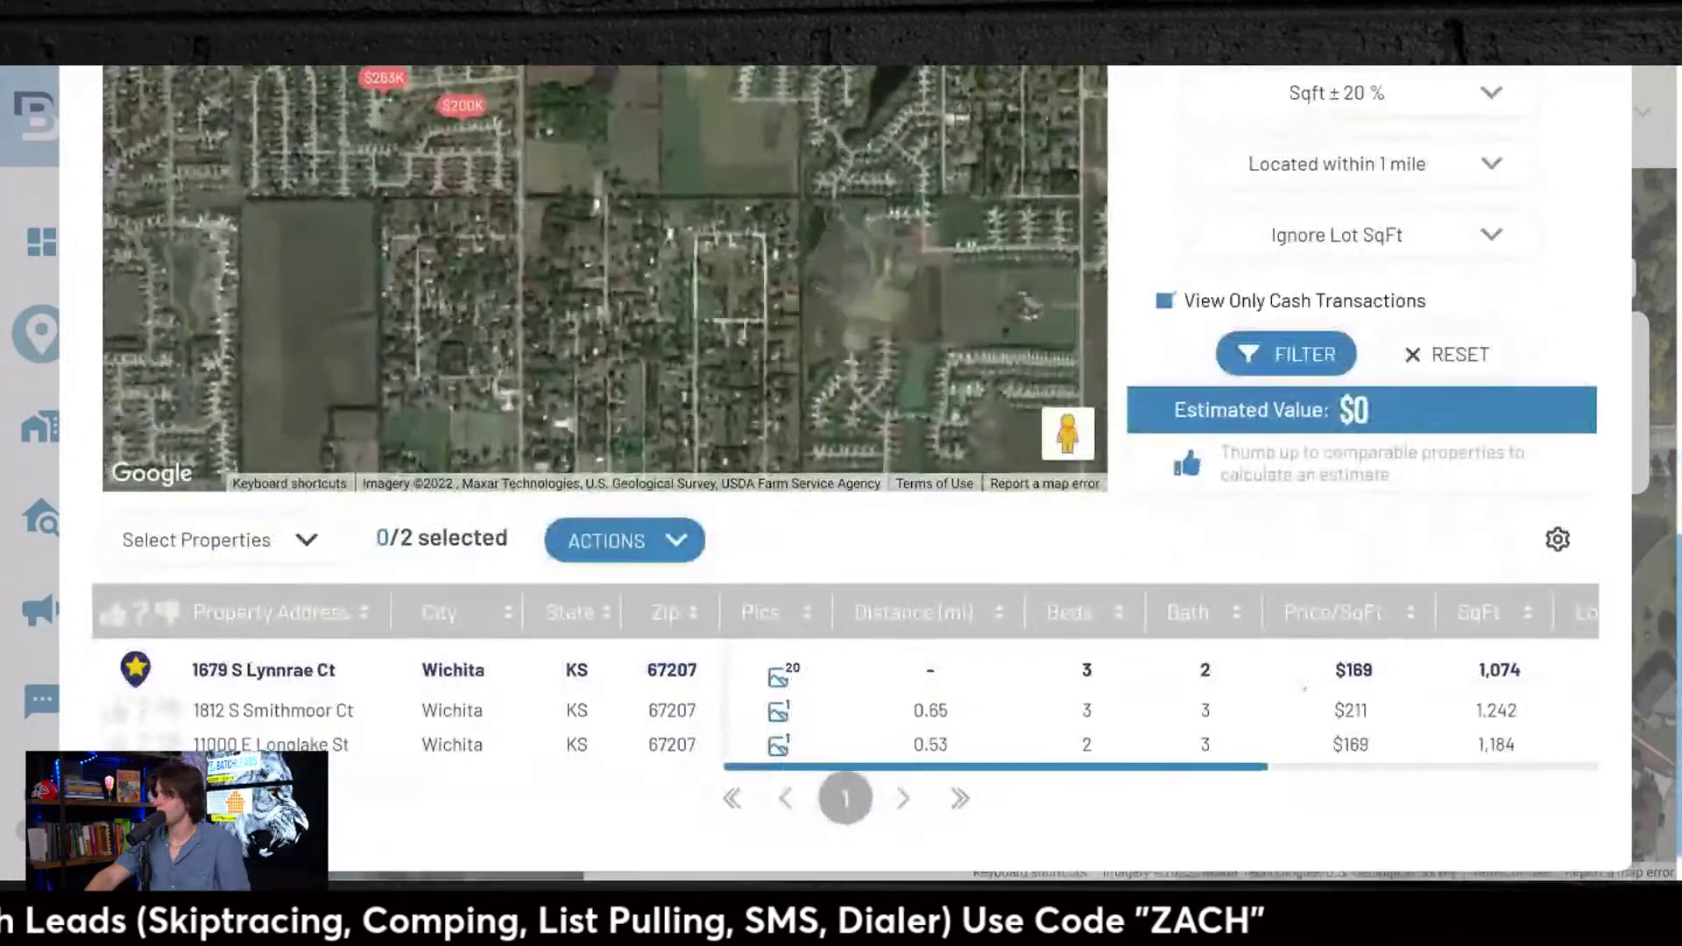
pyautogui.scroll(4, 1312, 544)
pyautogui.scroll(7, 1312, 543)
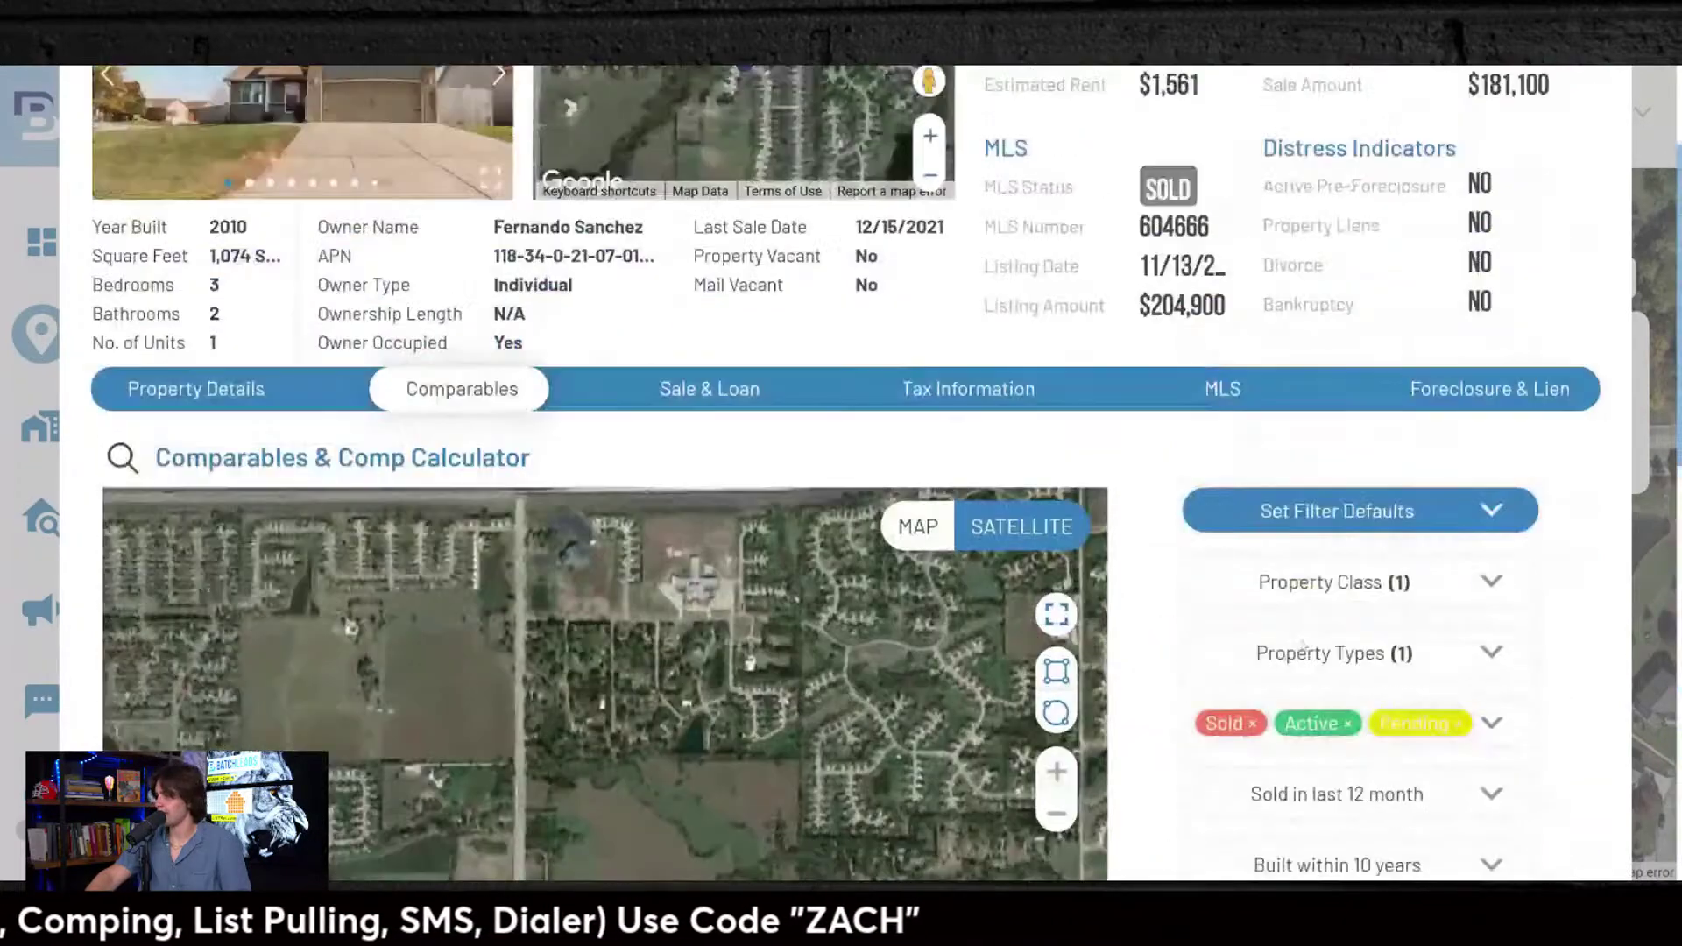
pyautogui.click(1304, 653)
pyautogui.scroll(-1, 1304, 653)
pyautogui.scroll(3, 1208, 756)
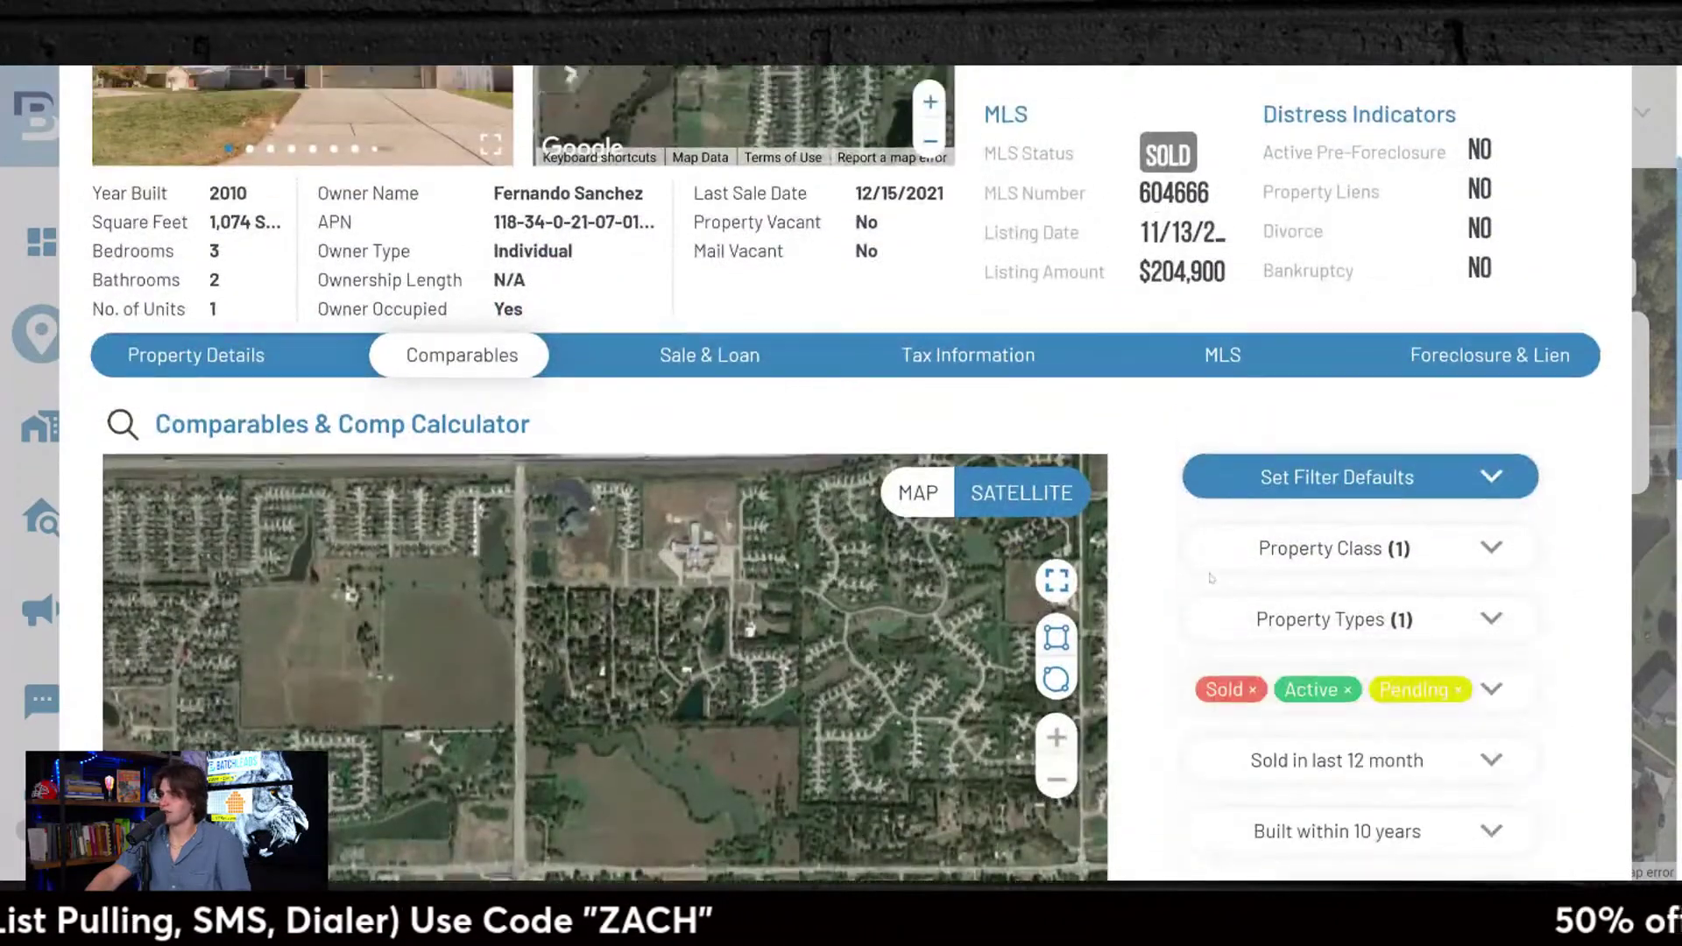
# Step: Review the property's sale and loan history, highlighting the loan's lender name
pyautogui.click(736, 586)
pyautogui.scroll(-5, 760, 489)
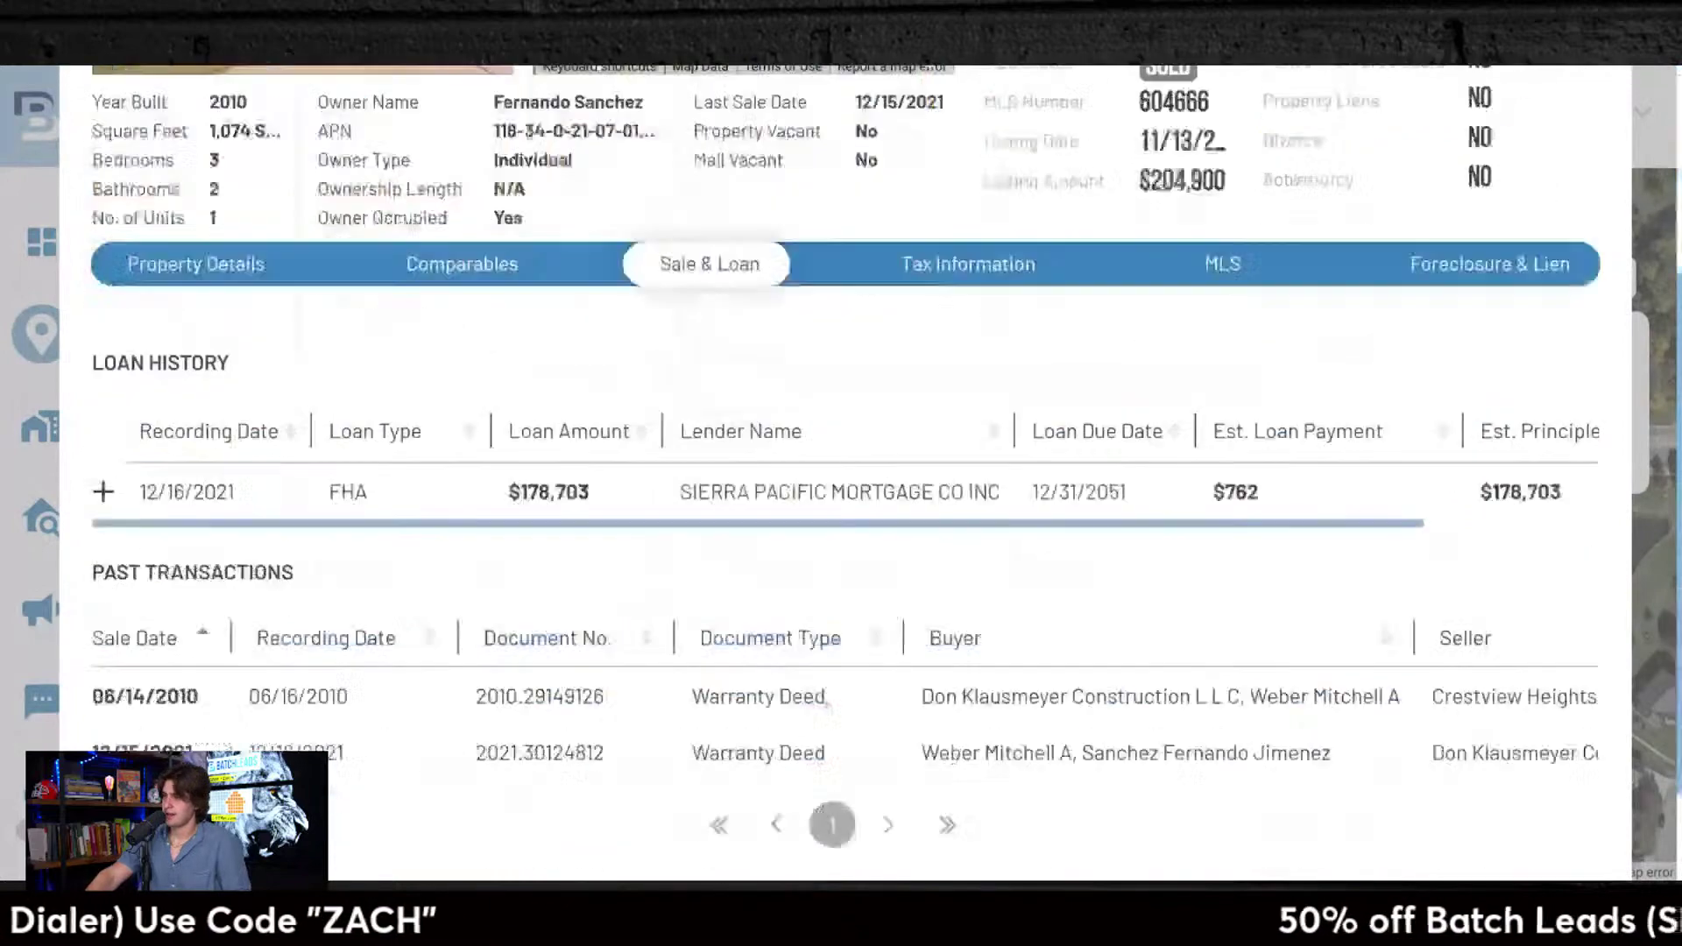
pyautogui.tripleClick(762, 414)
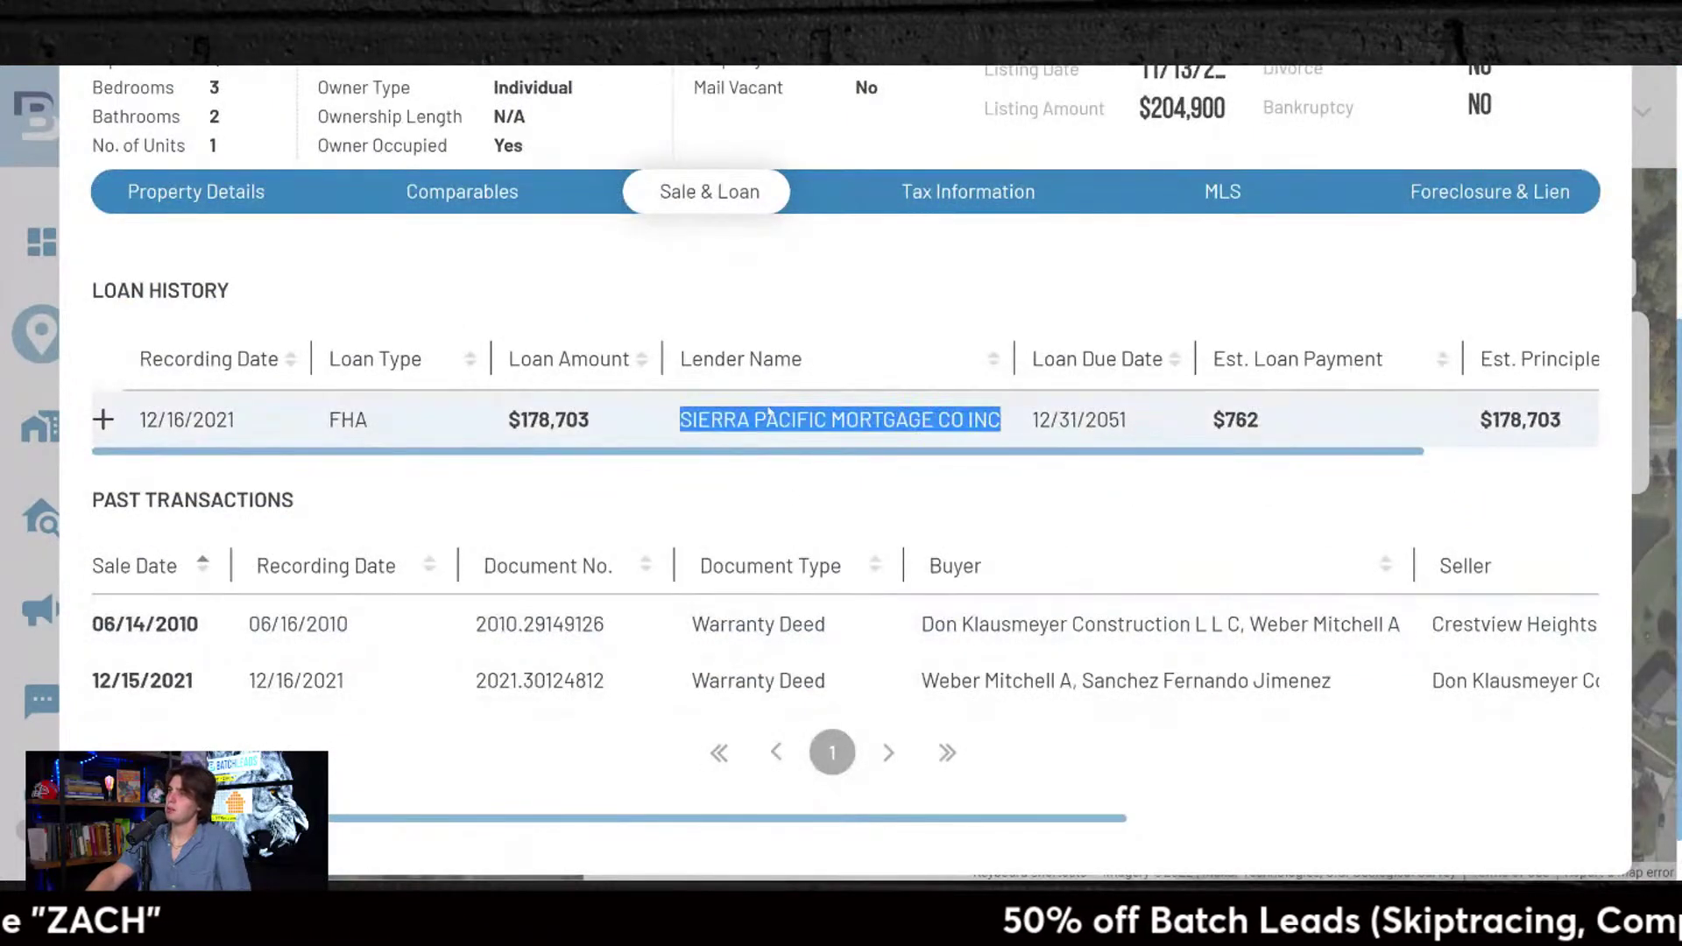
pyautogui.click(769, 413)
pyautogui.scroll(2, 845, 383)
# Step: Look through the property's tax information and MLS listing details
pyautogui.click(912, 391)
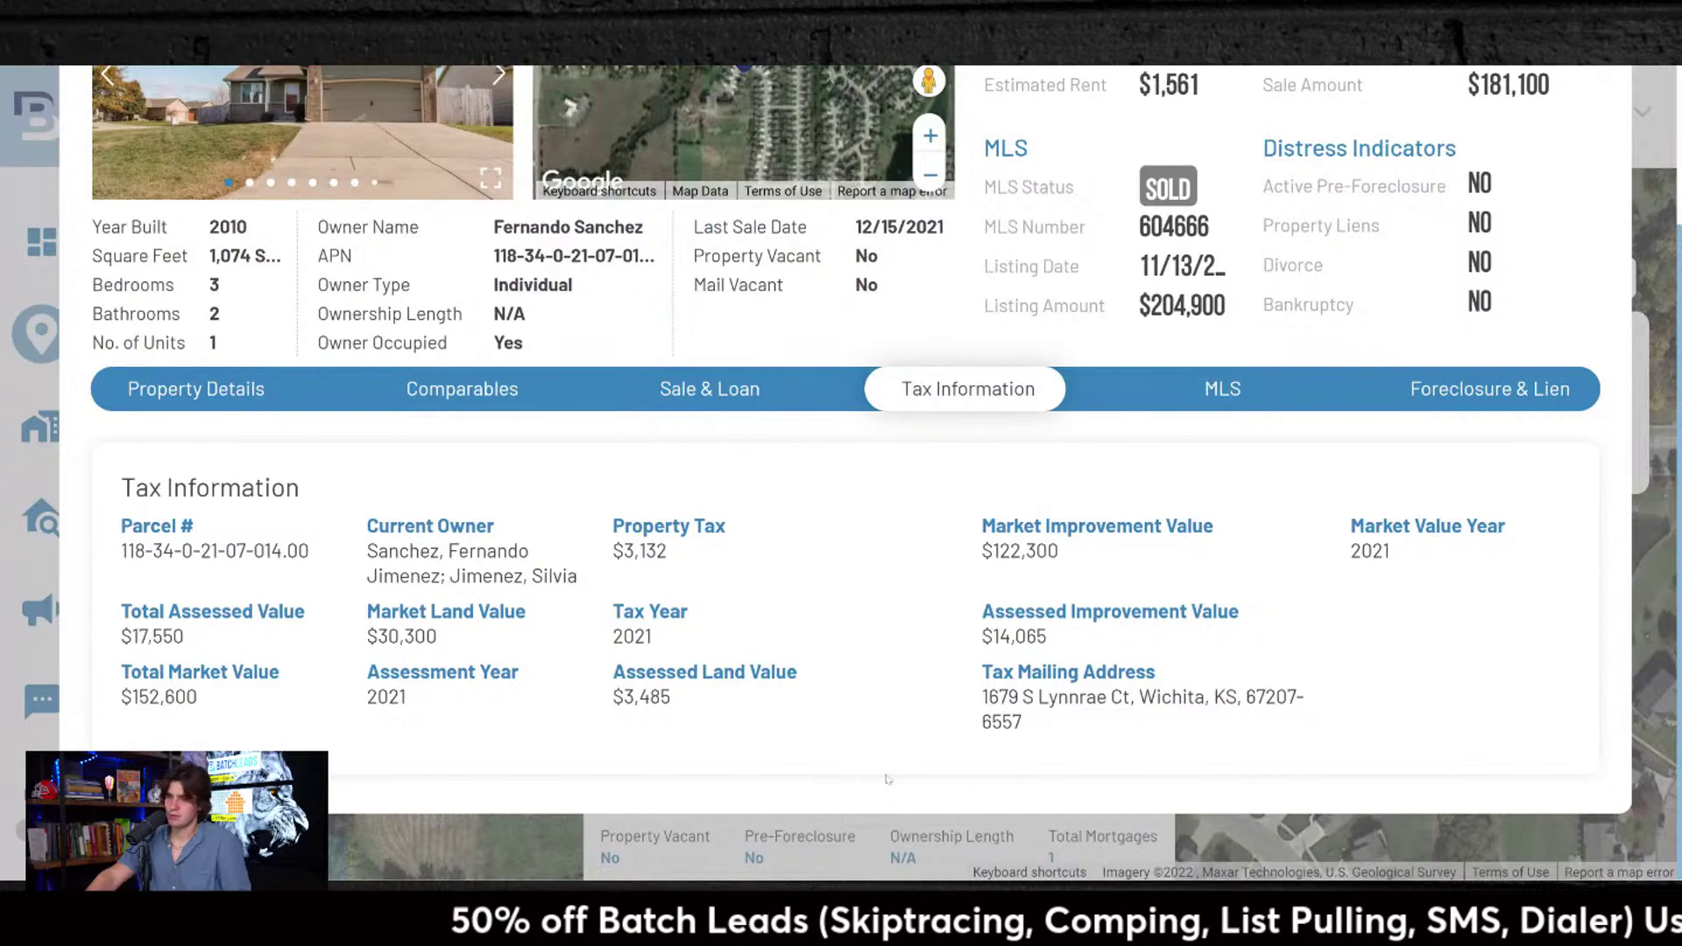
pyautogui.click(1219, 391)
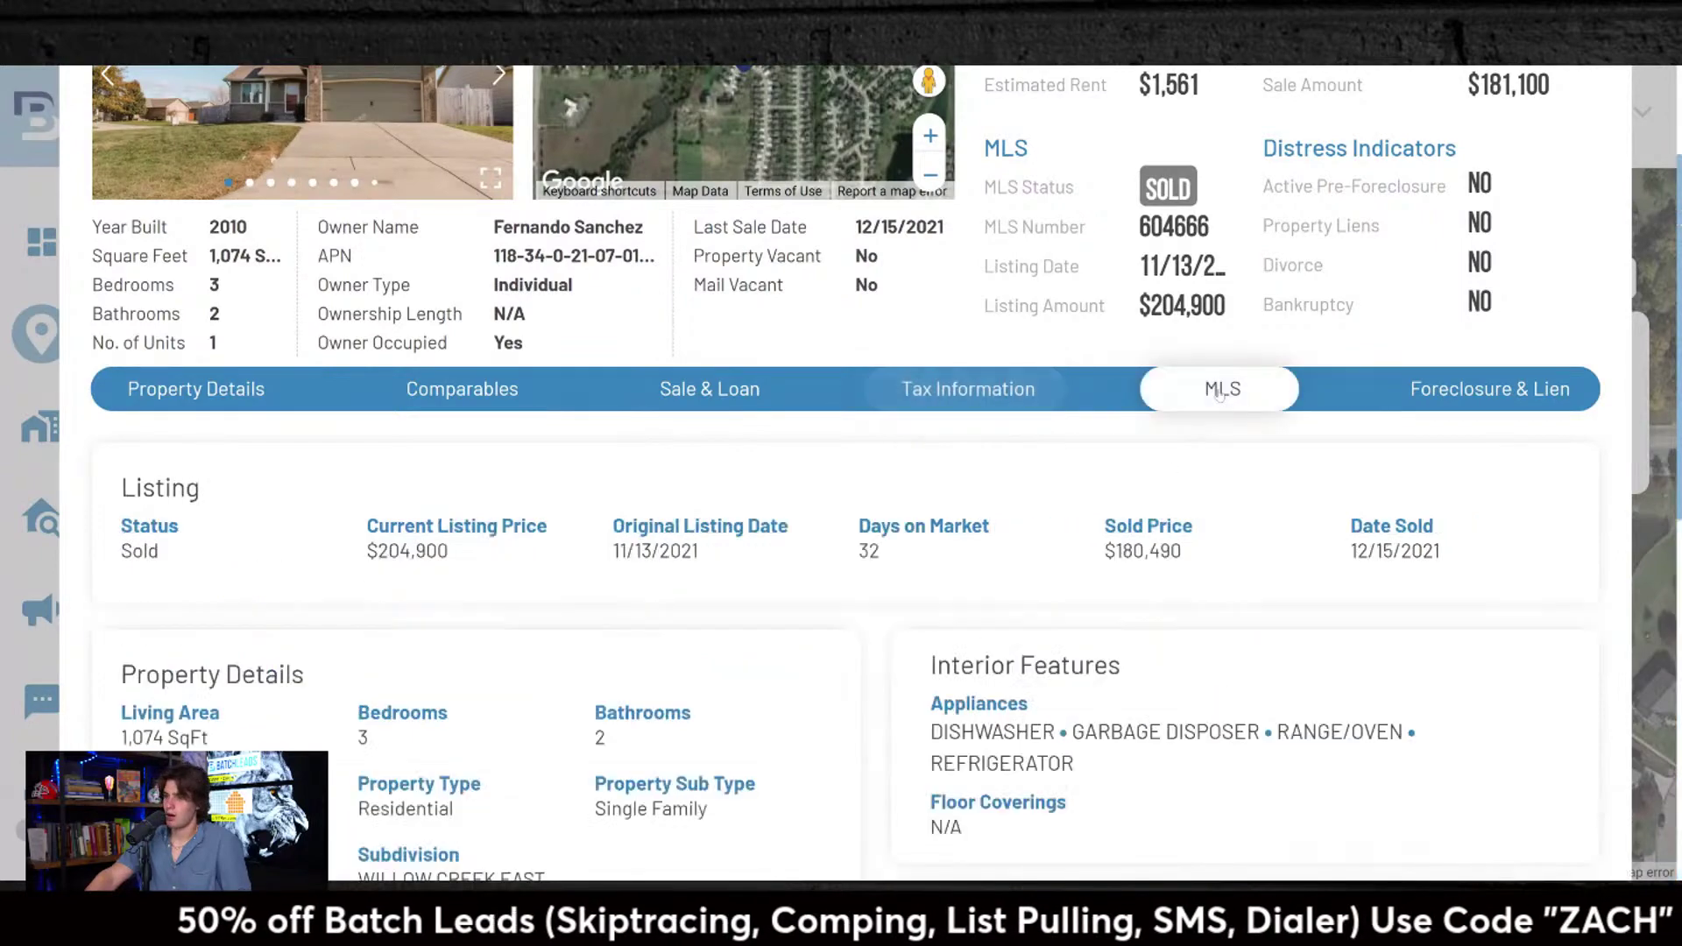
pyautogui.scroll(-3, 618, 505)
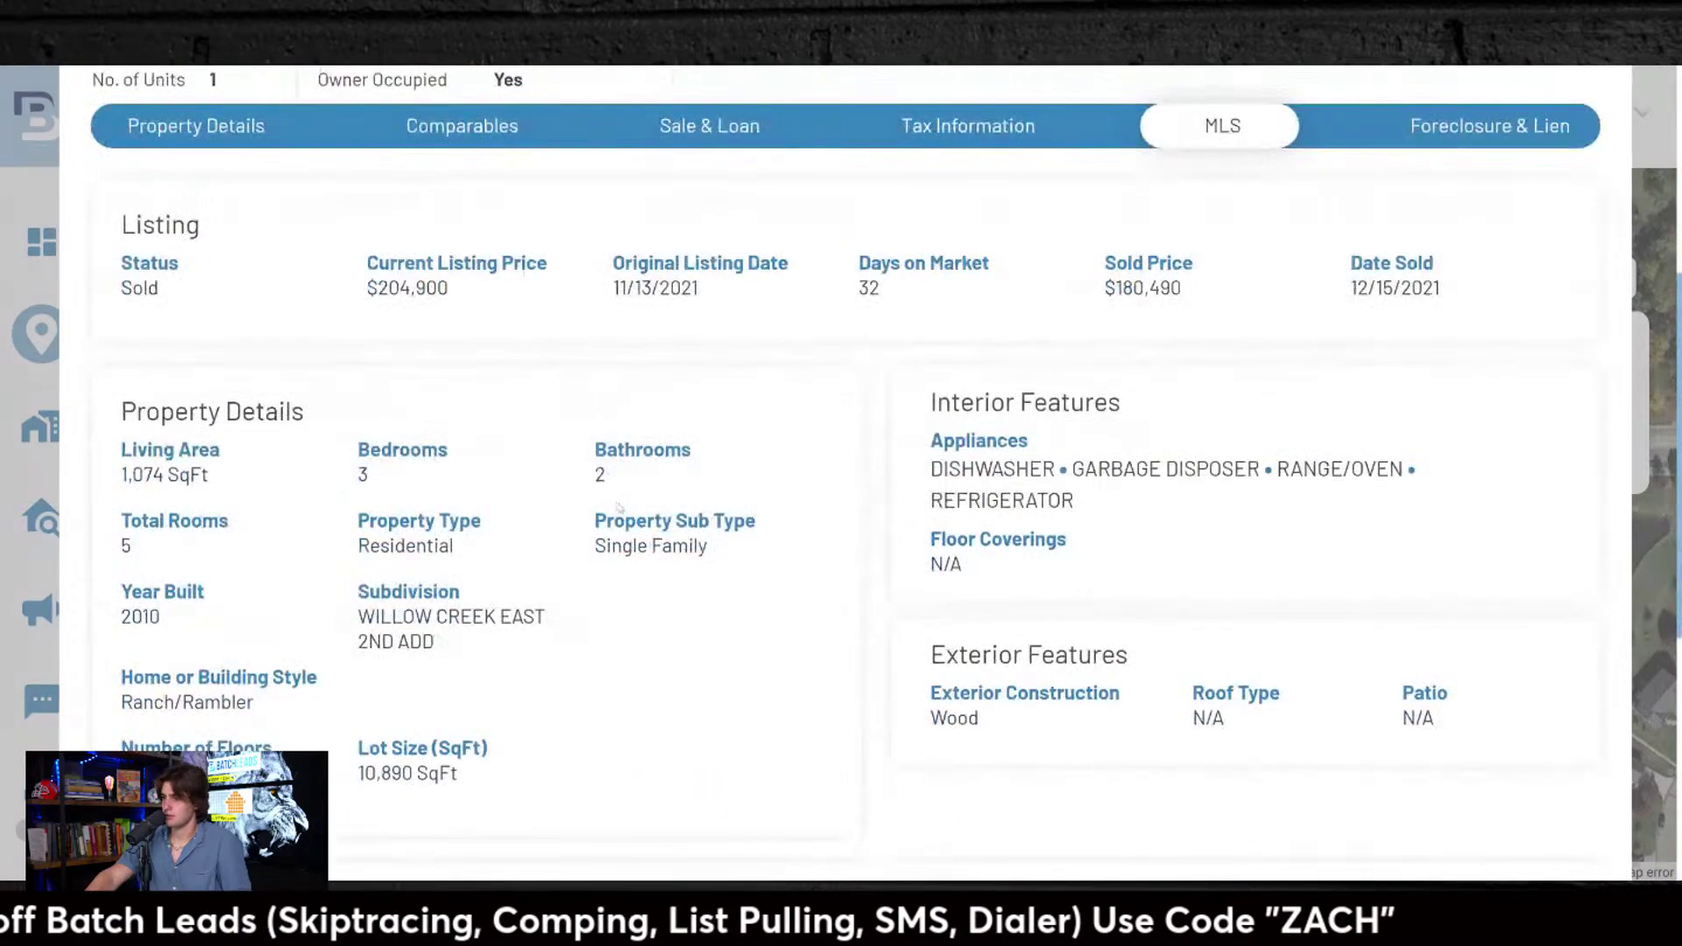
pyautogui.scroll(-5, 618, 506)
pyautogui.scroll(-2, 623, 508)
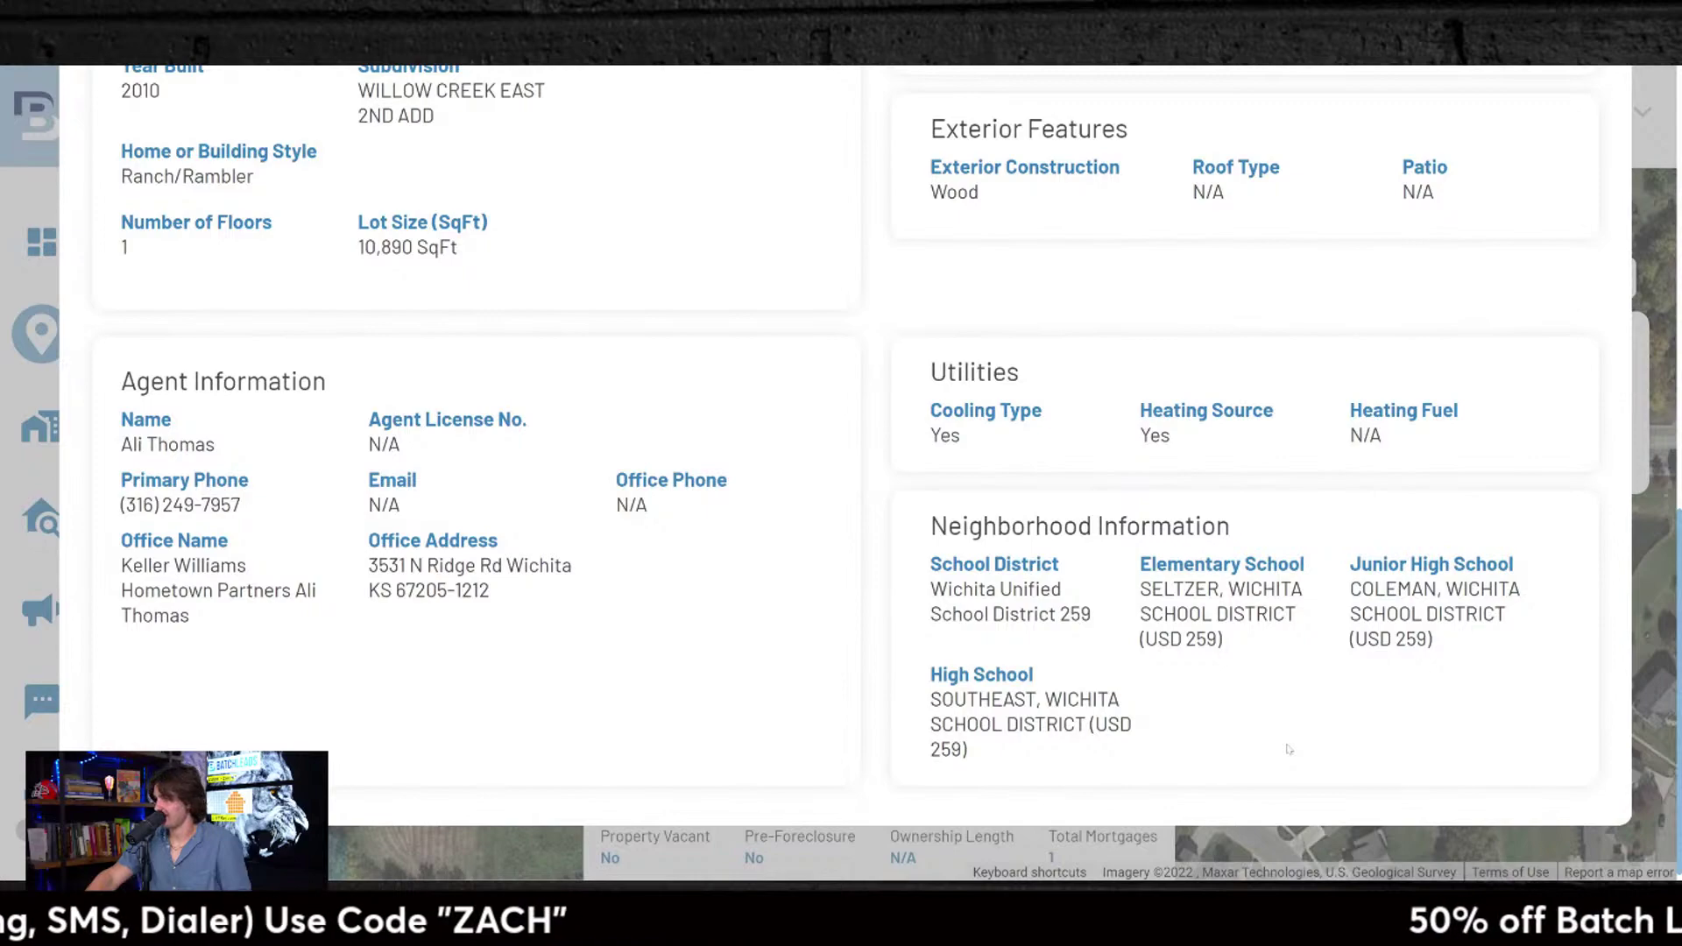
pyautogui.scroll(8, 1241, 725)
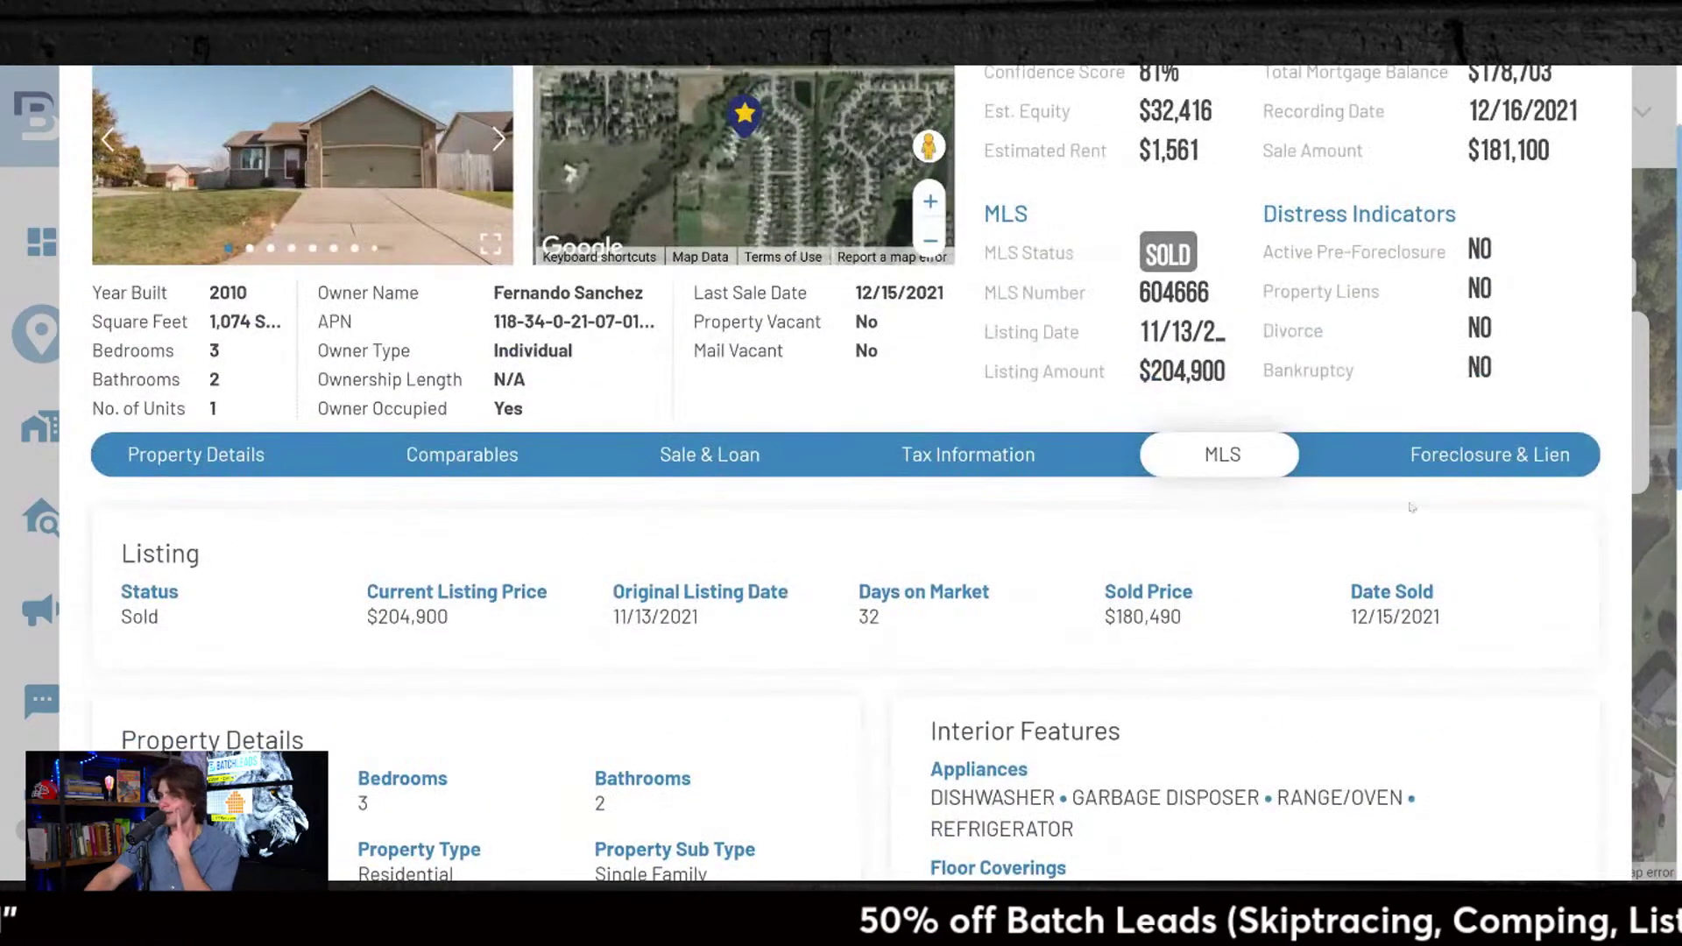
# Step: Show the Foreclosure & Lien records, confirming foreclosure, bankruptcy and divorce are N/A
pyautogui.click(1433, 447)
pyautogui.scroll(-5, 1006, 689)
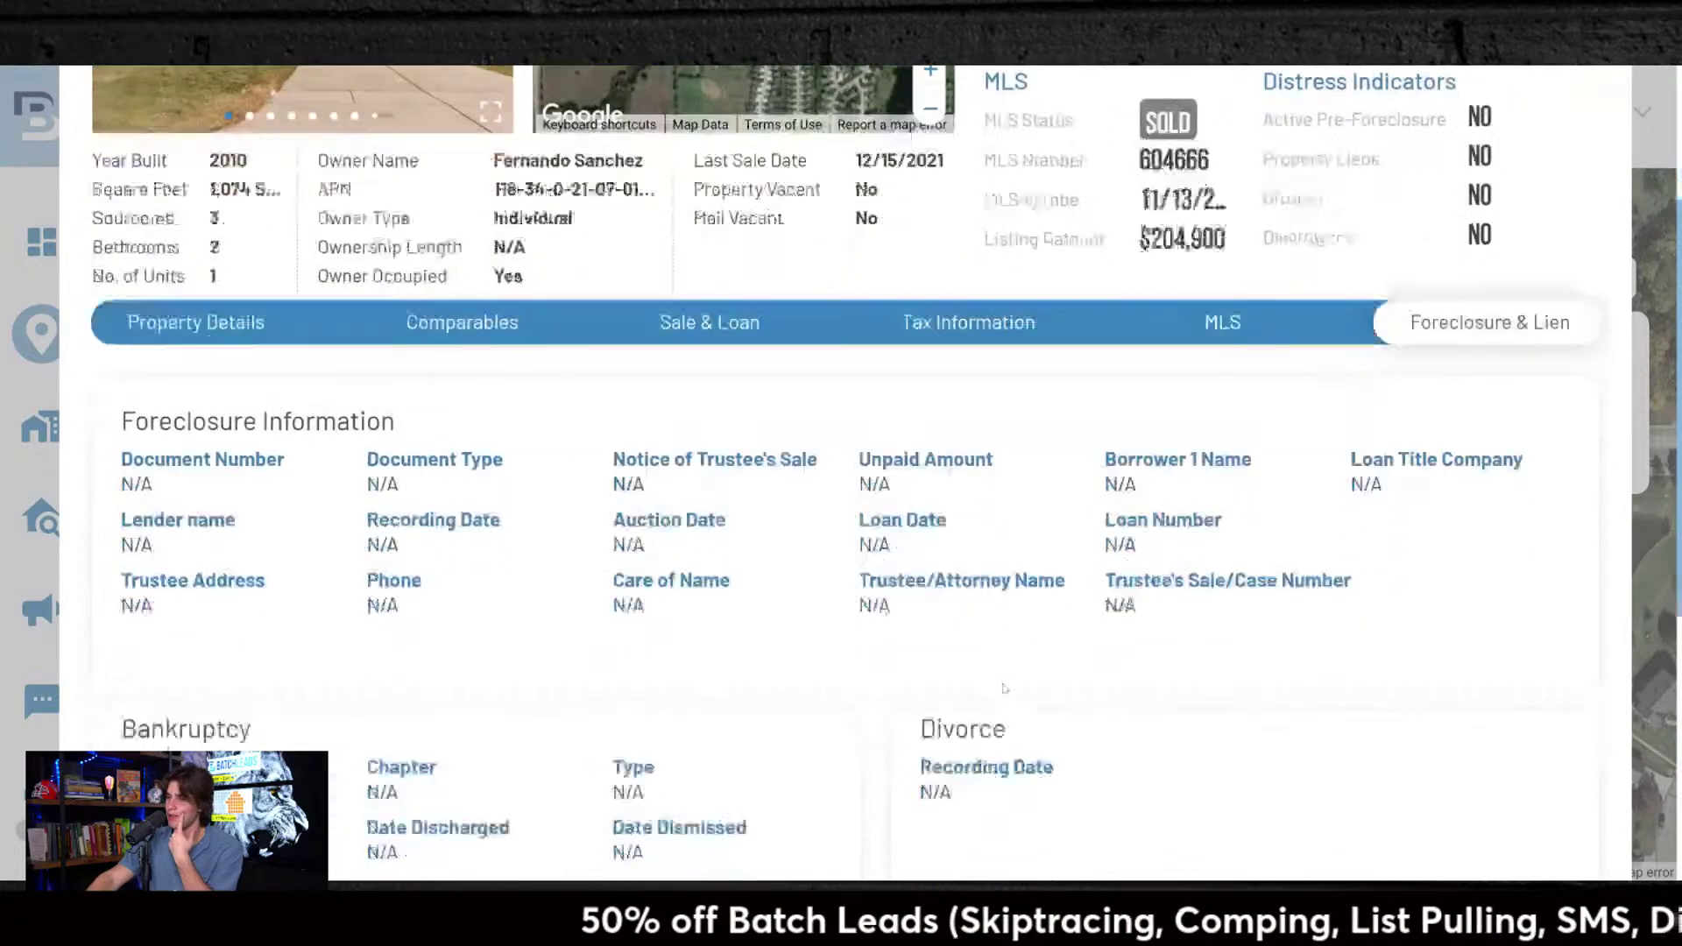
pyautogui.scroll(5, 1010, 688)
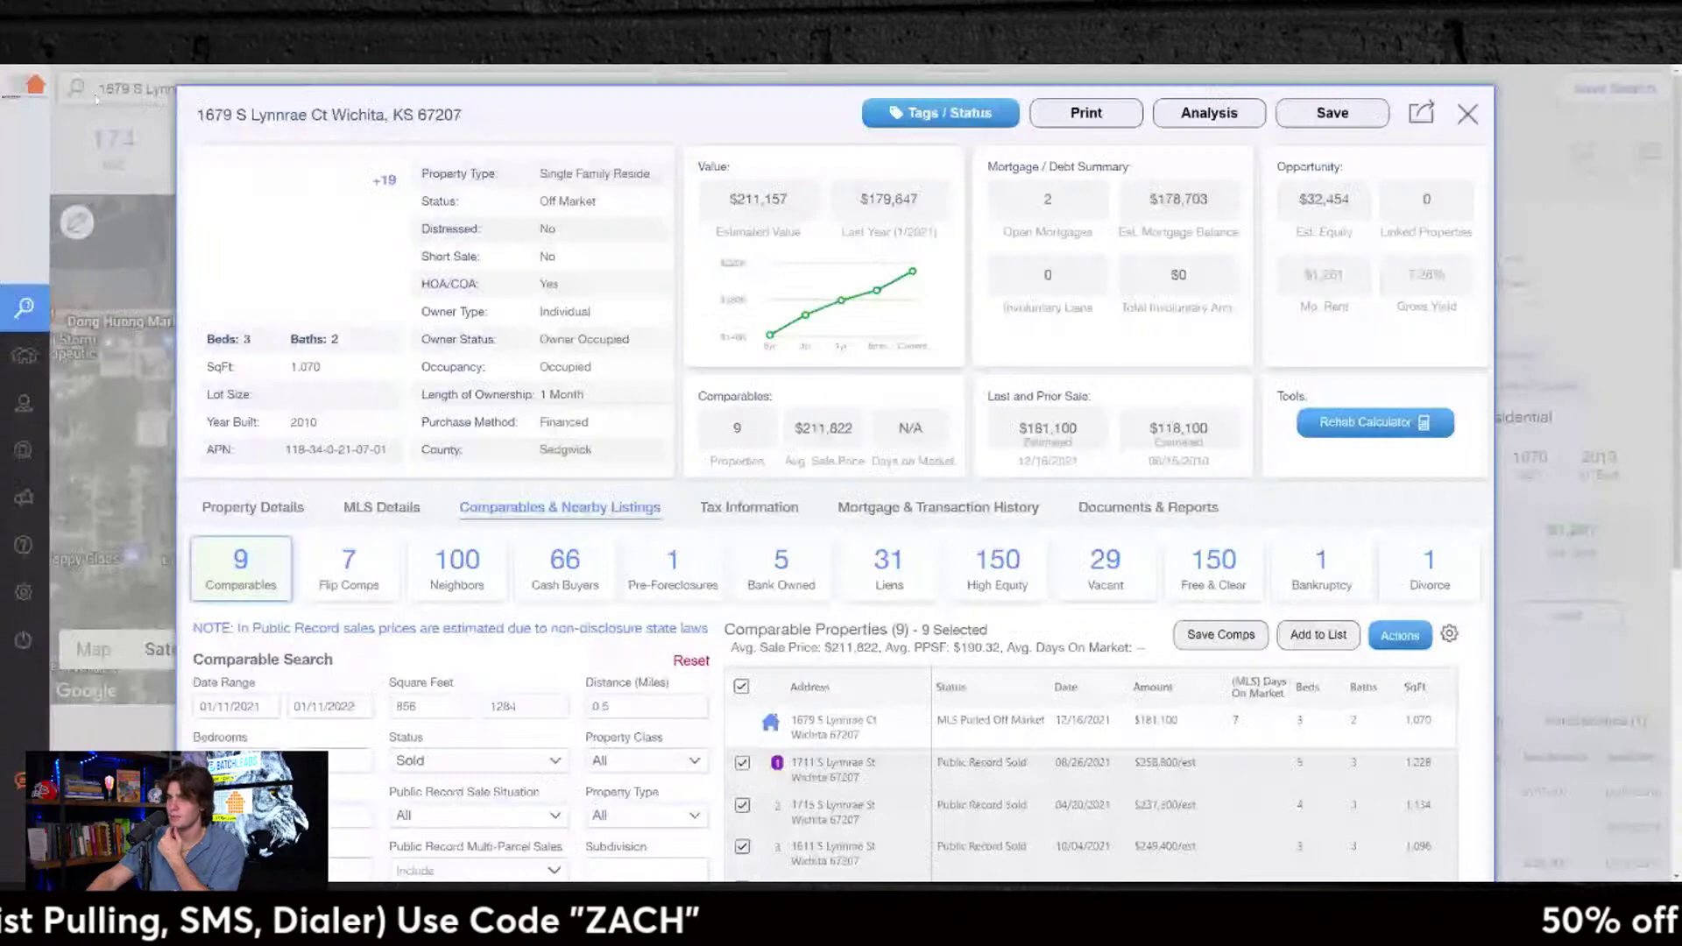
pyautogui.click(246, 511)
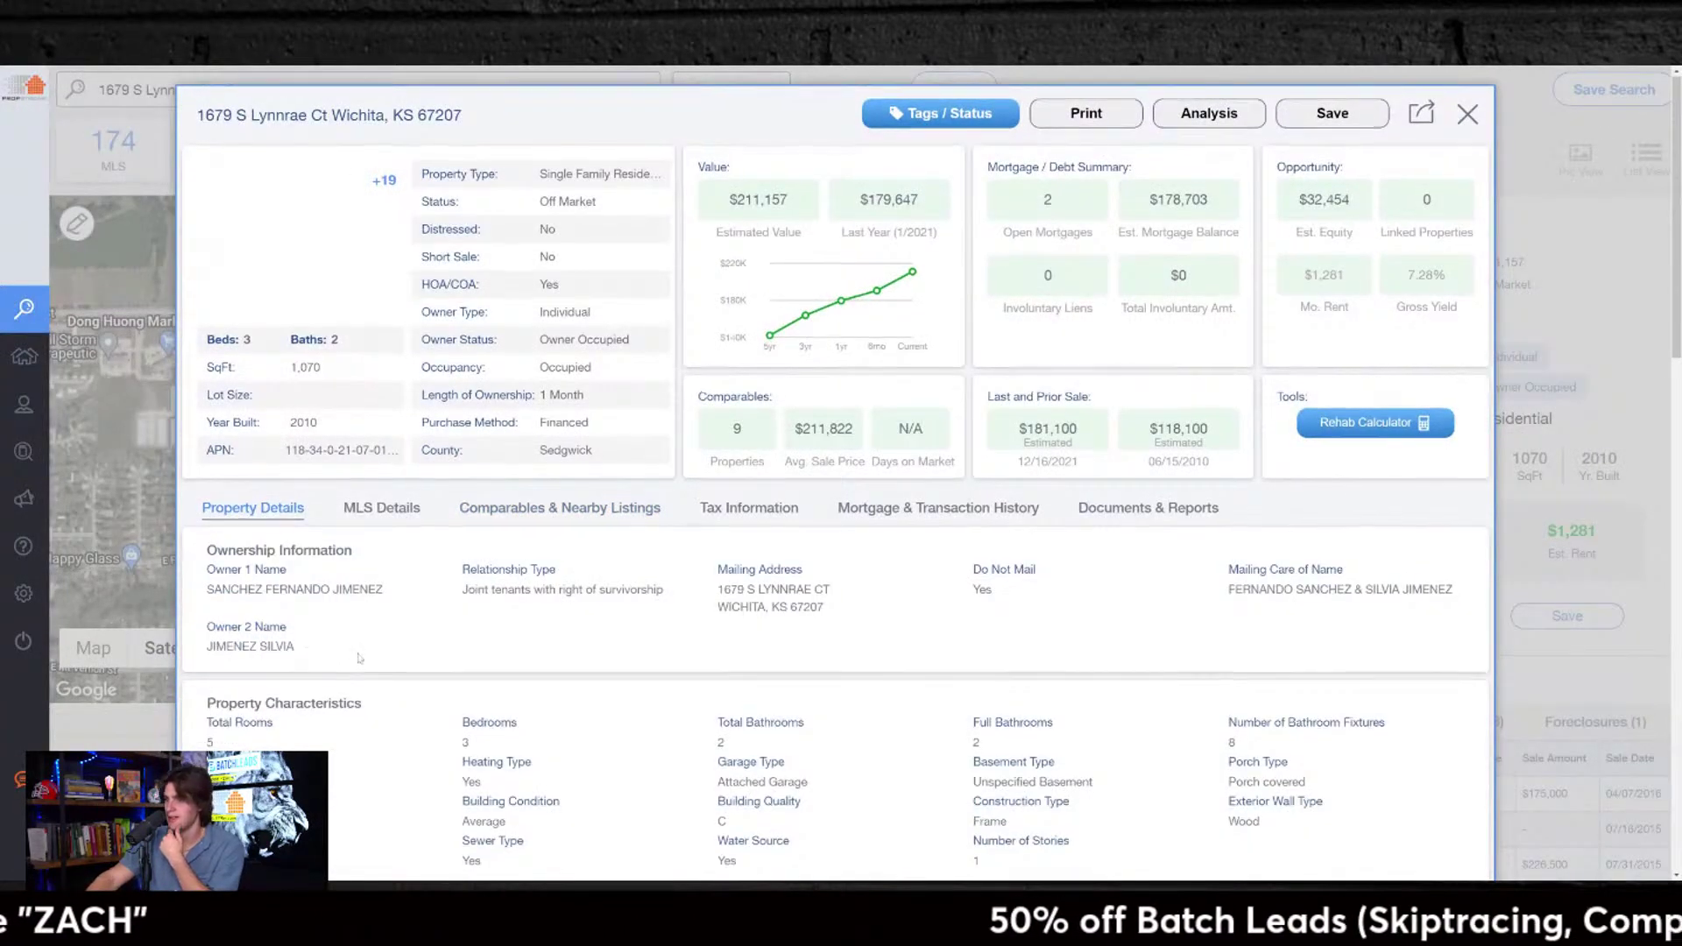
pyautogui.scroll(-3, 900, 603)
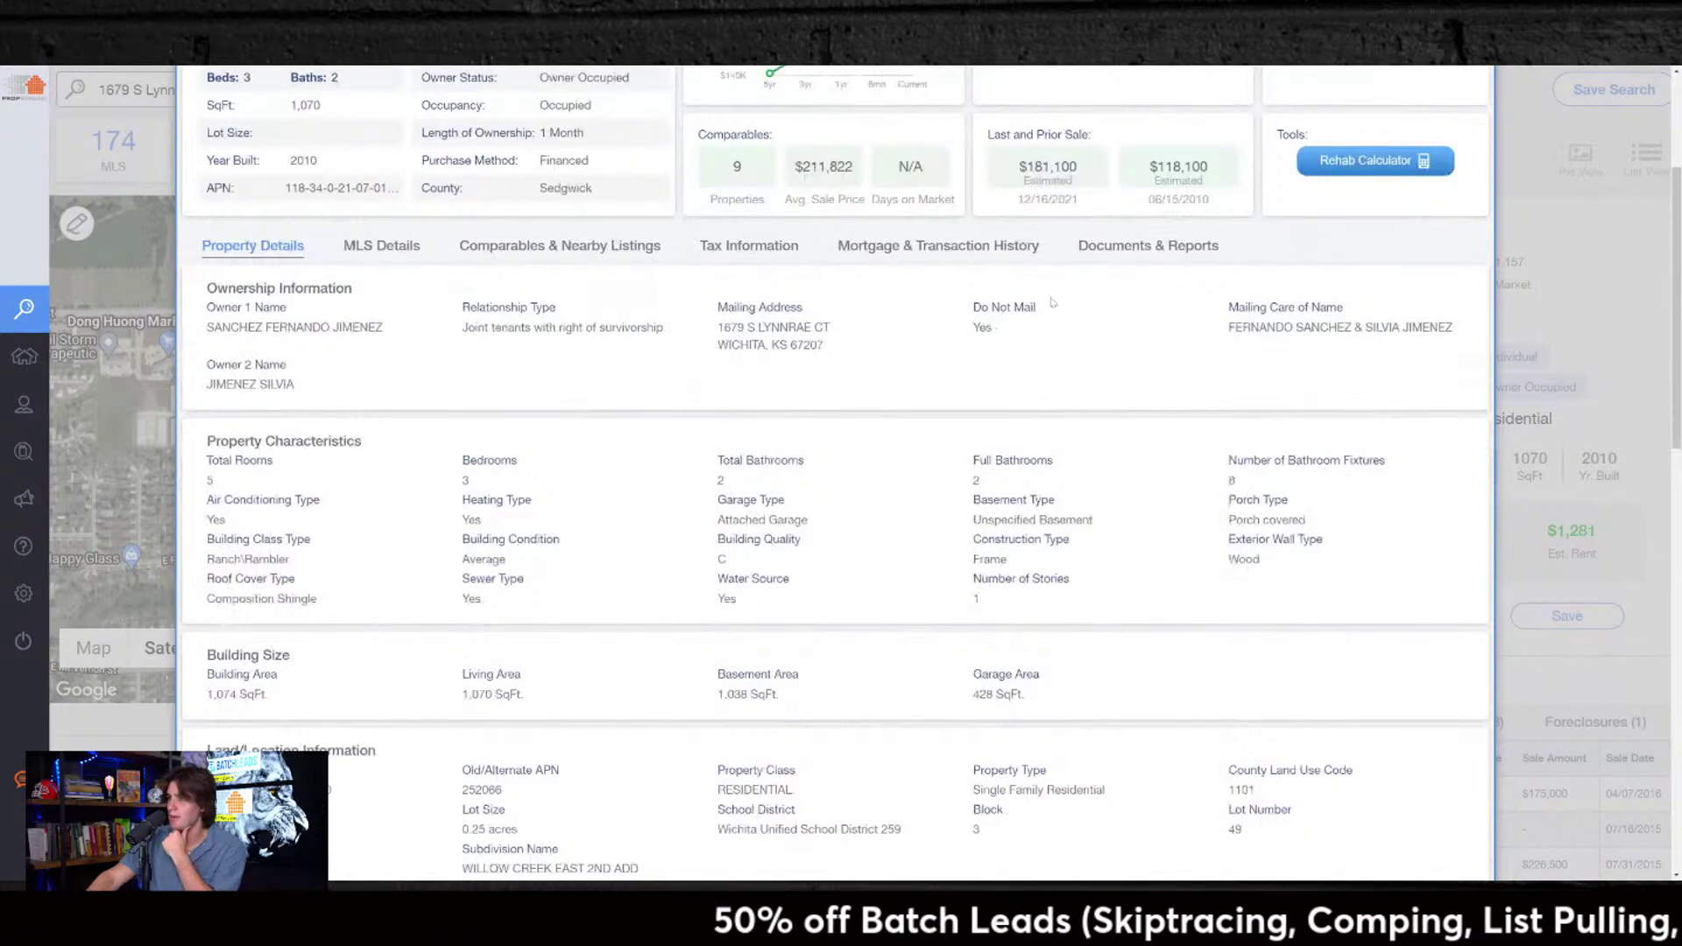
pyautogui.scroll(-1, 926, 453)
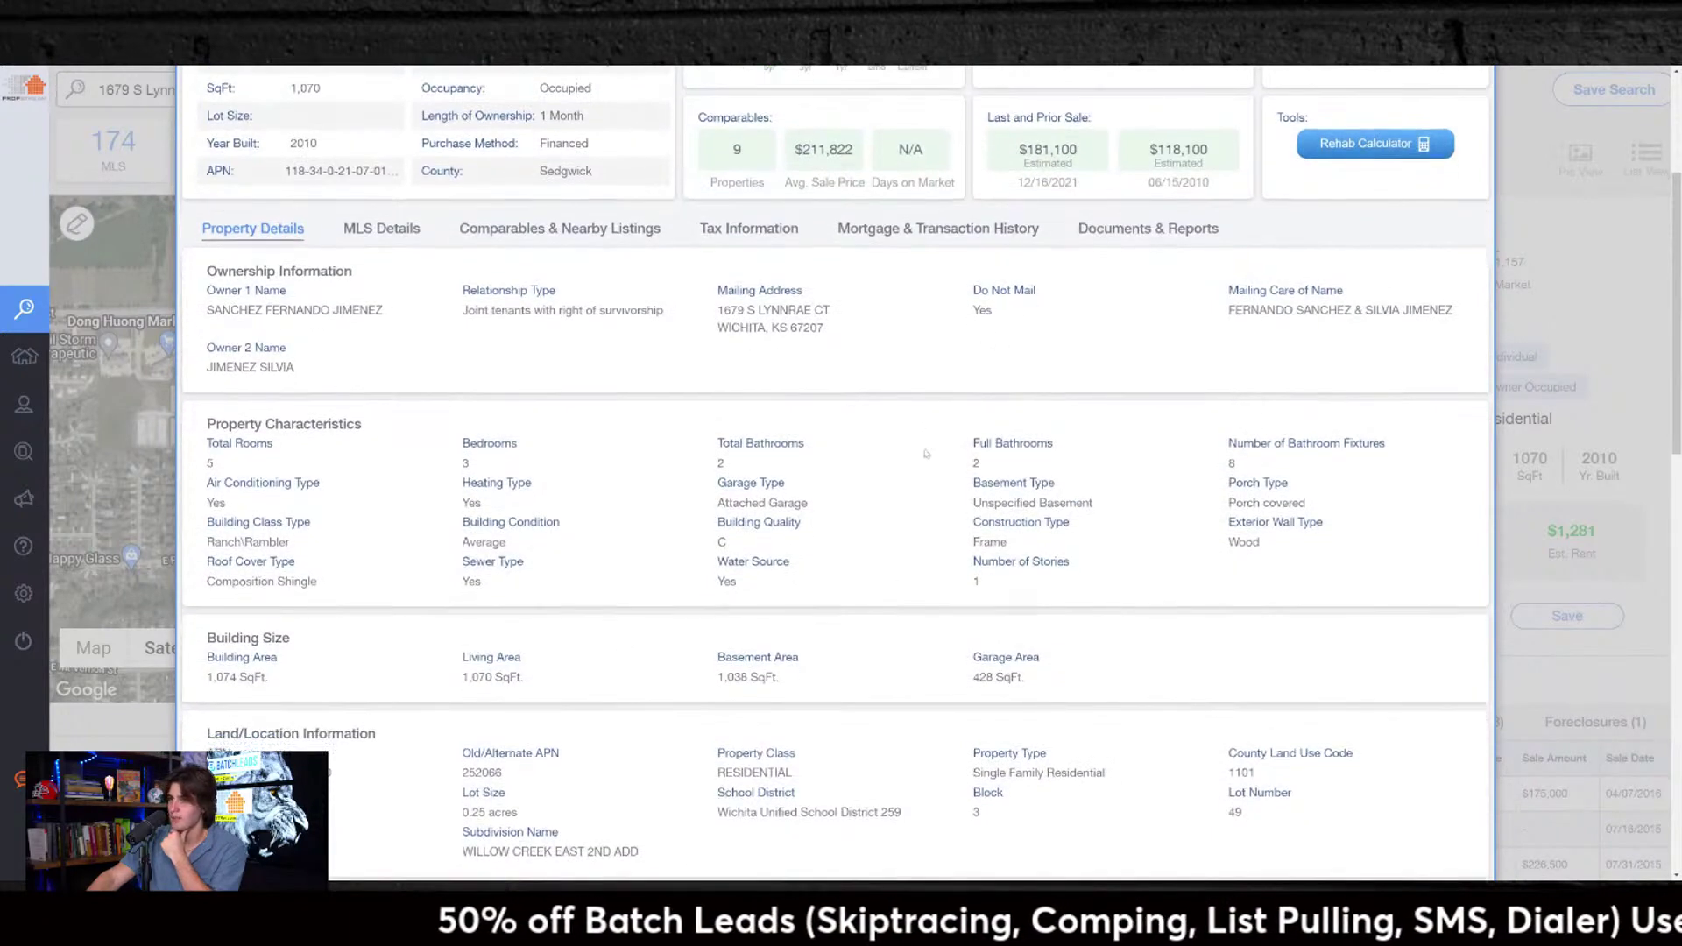
pyautogui.scroll(-3, 926, 453)
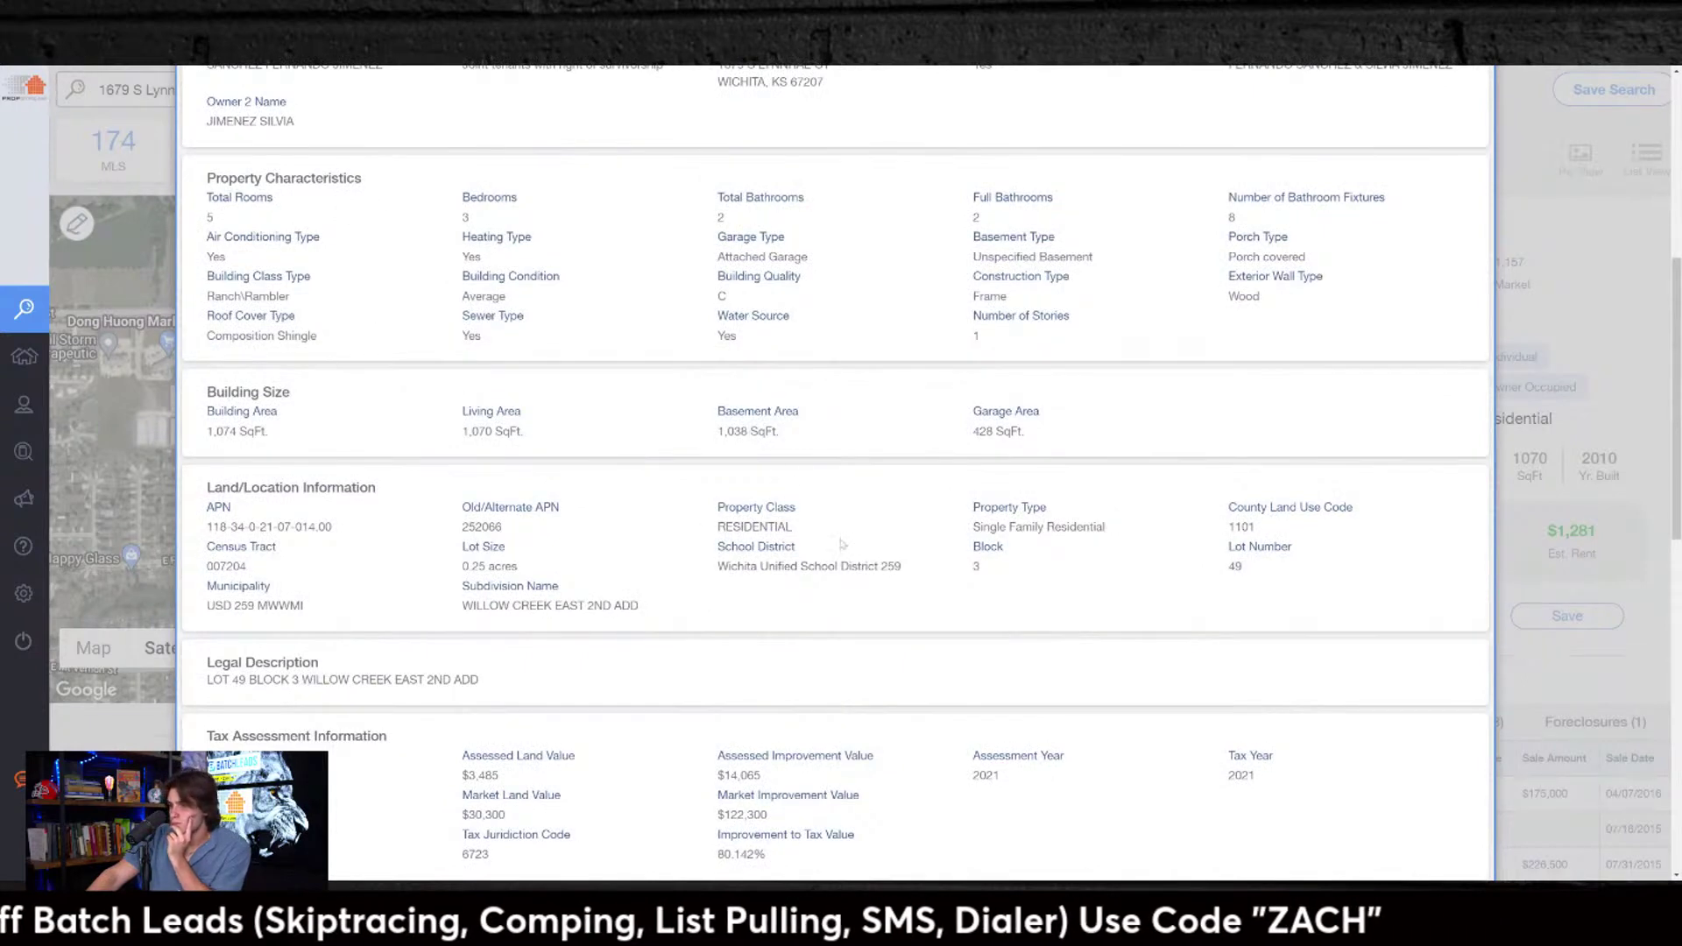
pyautogui.scroll(-5, 529, 537)
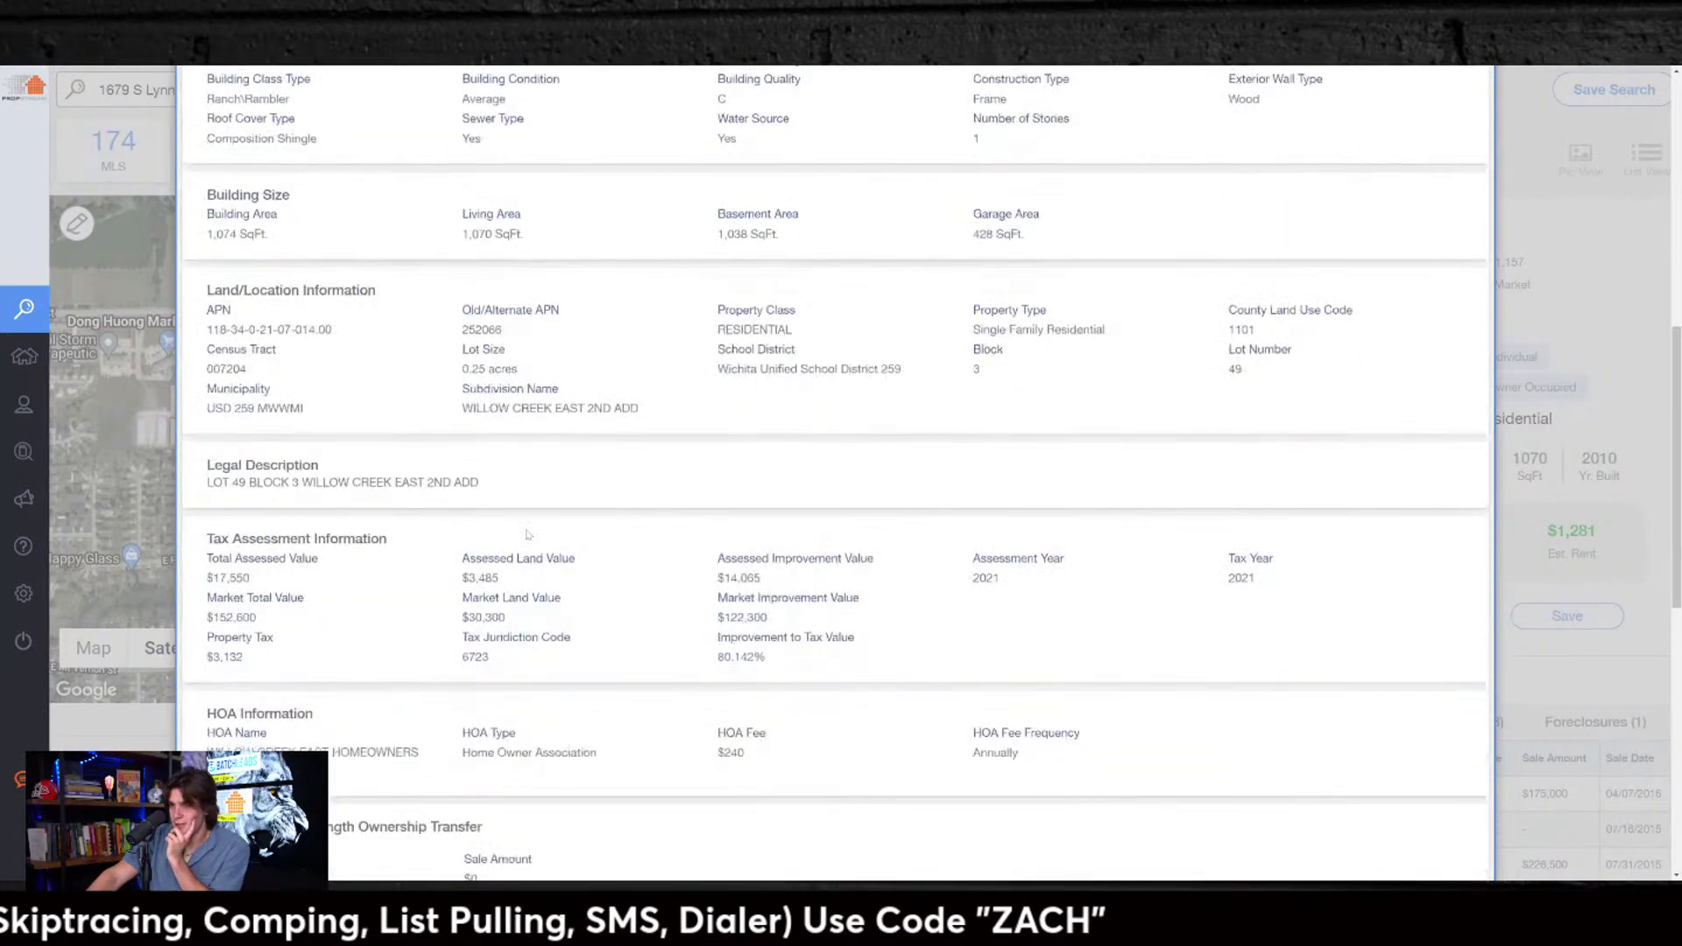
pyautogui.scroll(-3, 530, 537)
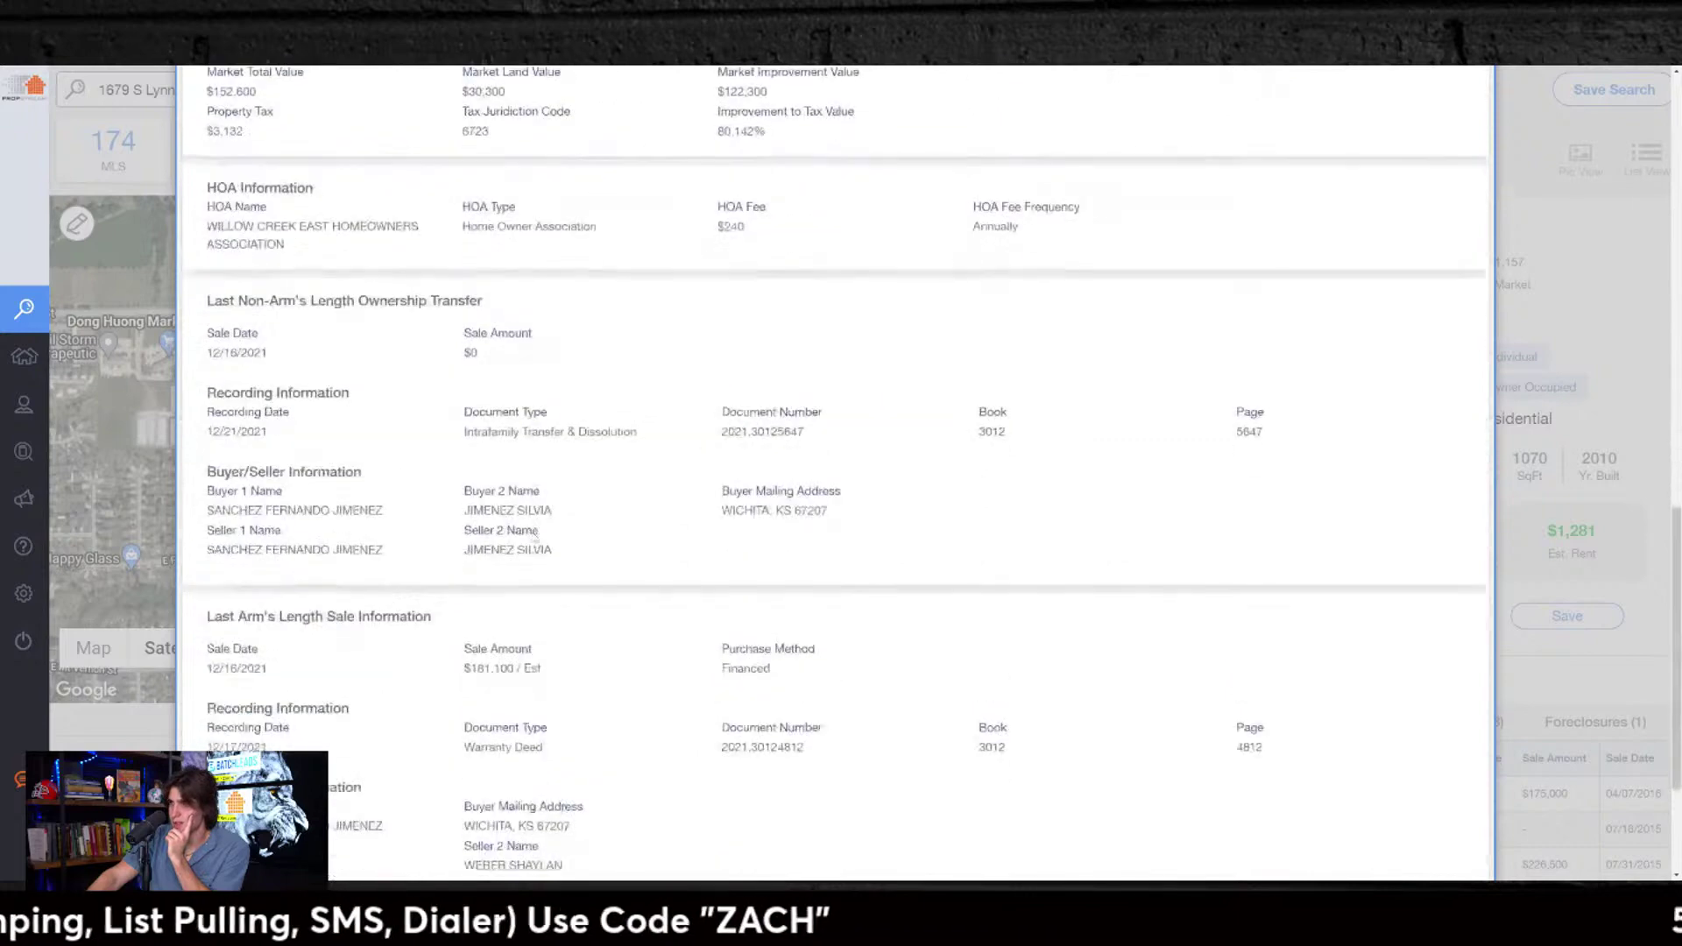
pyautogui.moveTo(718, 227); pyautogui.dragTo(745, 227)
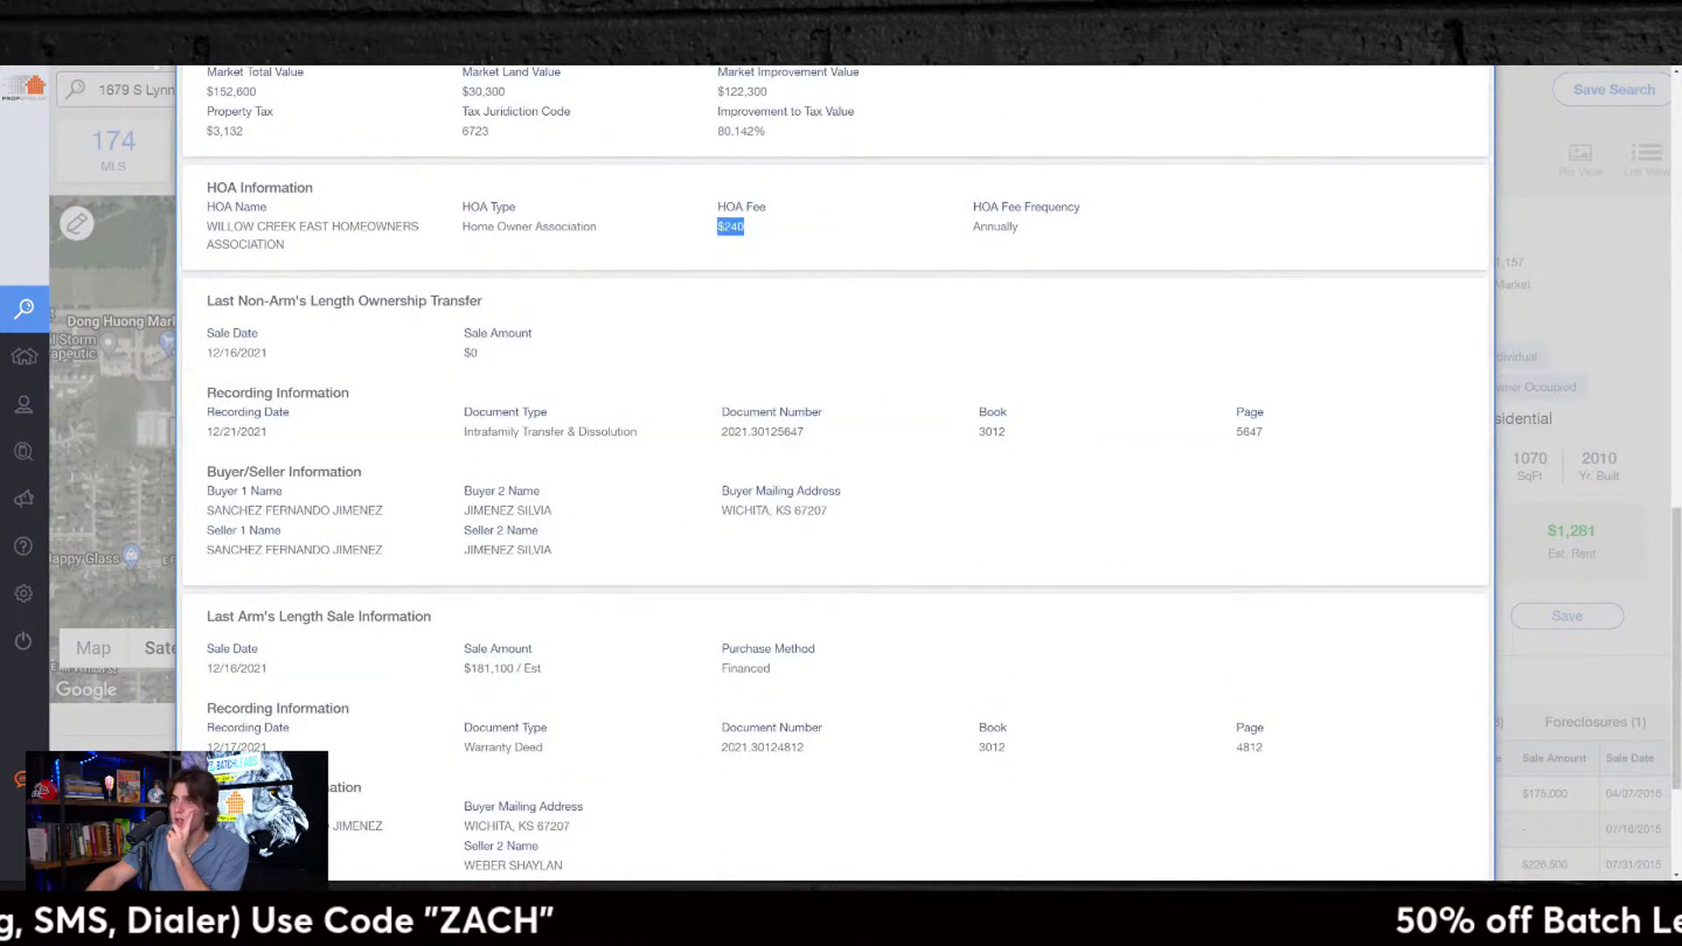
# Step: Briefly switch to another window, then return and re-review the property details
pyautogui.hotkey('alt', 'Tab')
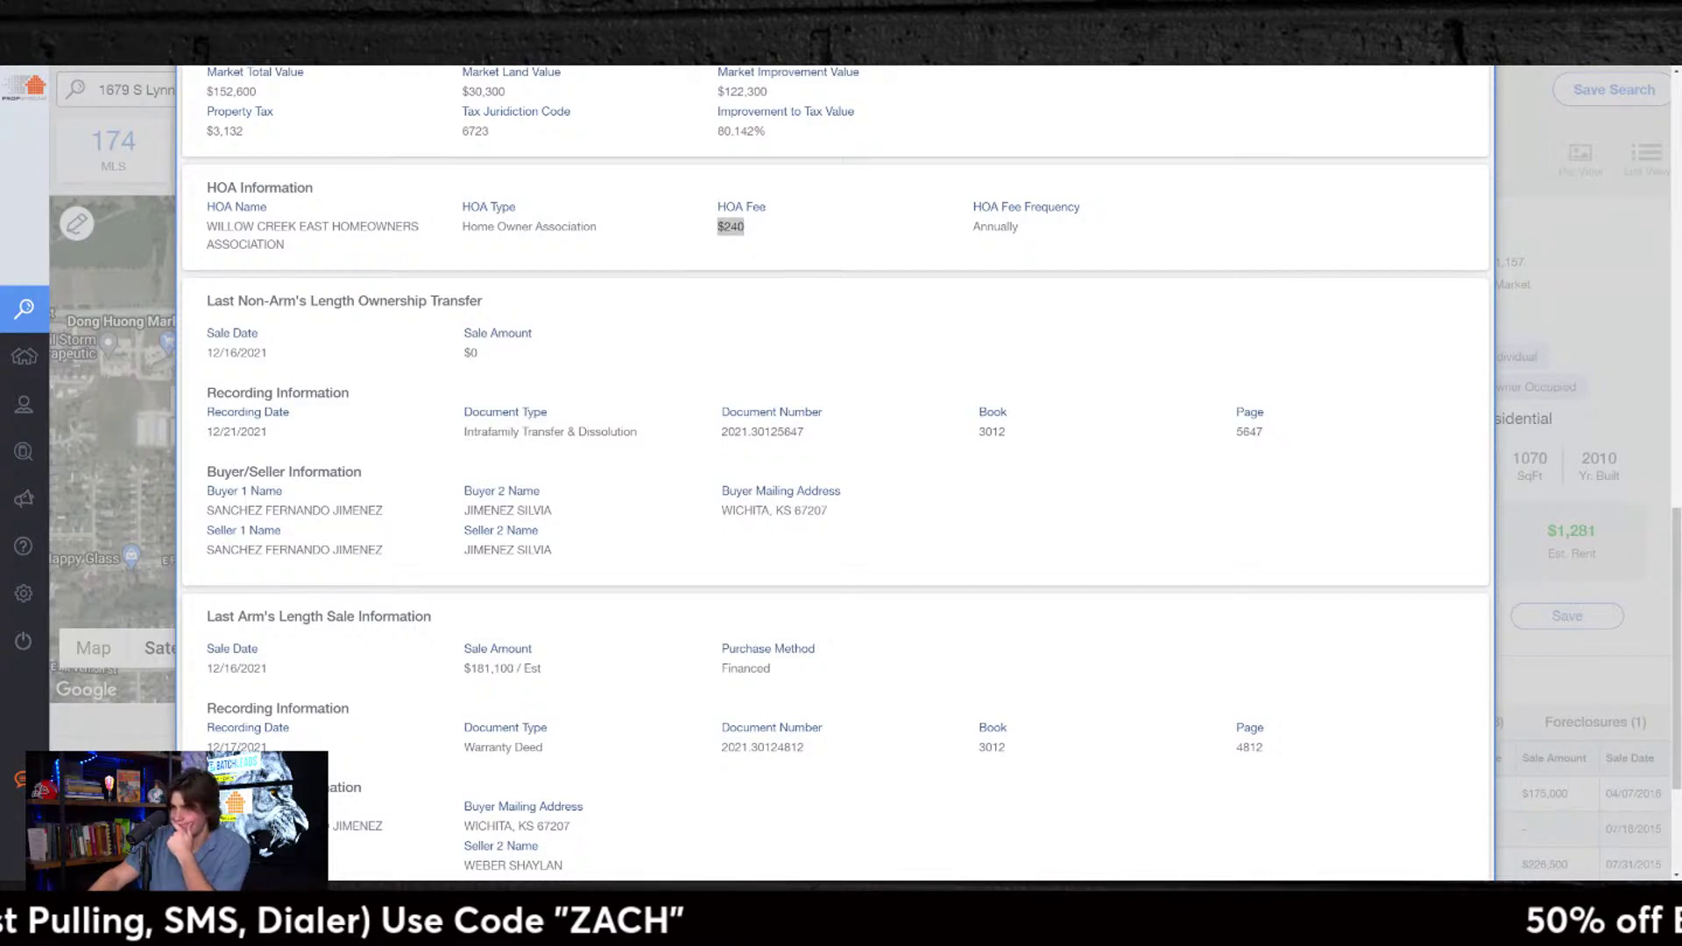
pyautogui.hotkey('alt', 'Tab')
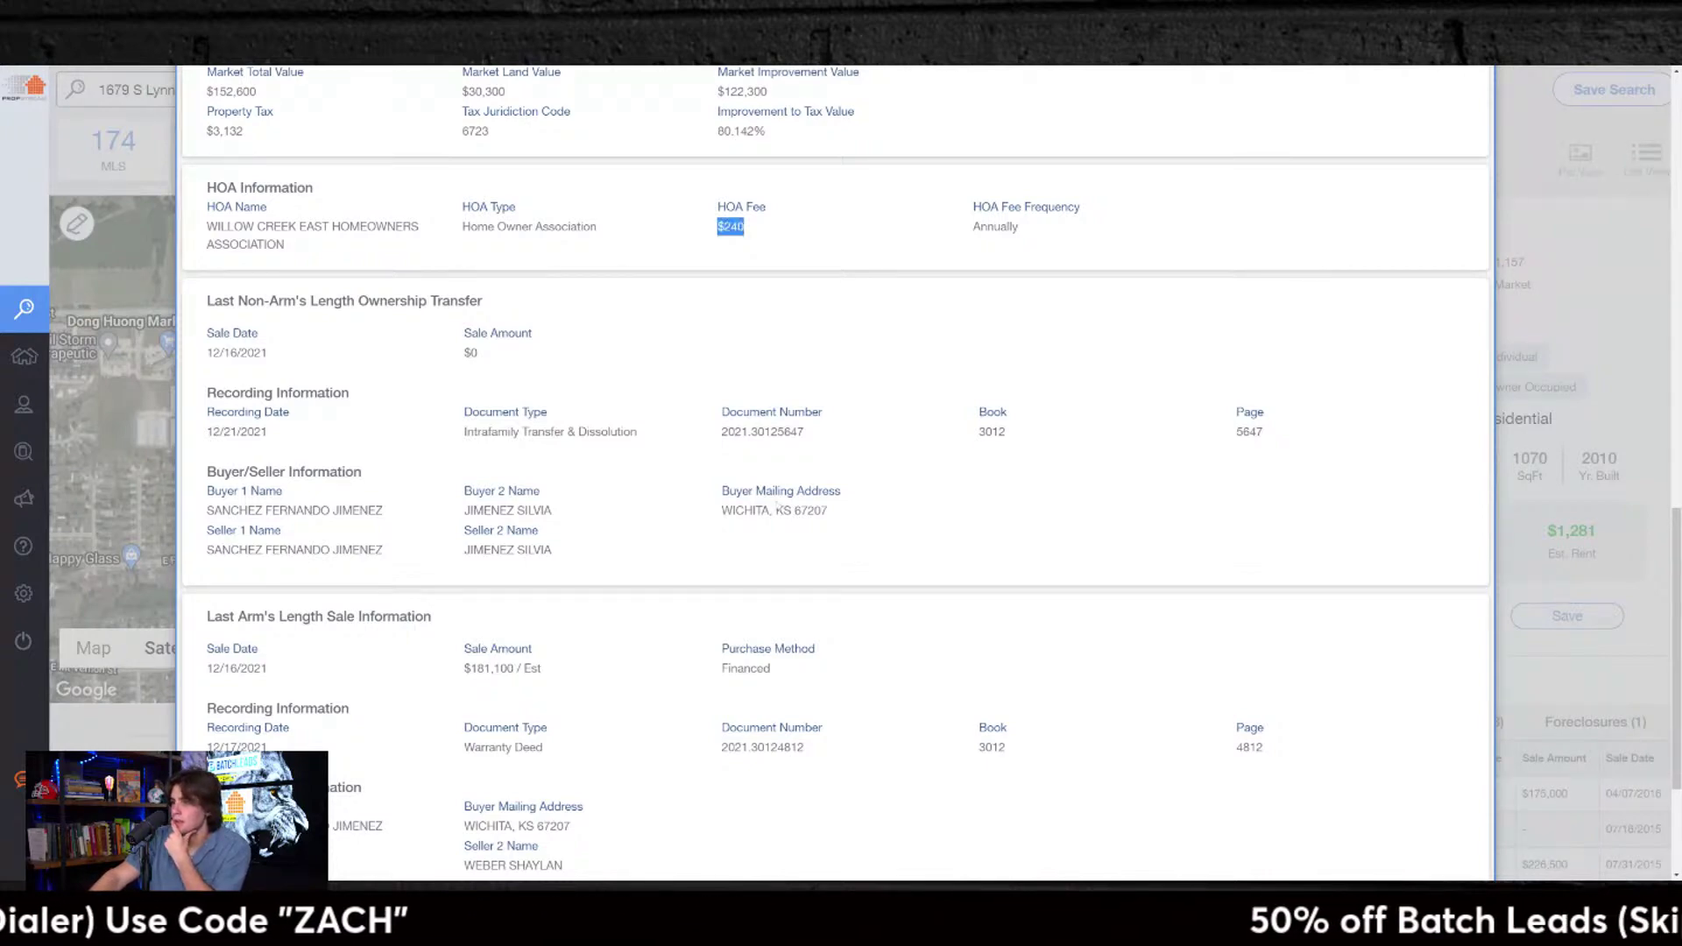
pyautogui.scroll(-3, 757, 571)
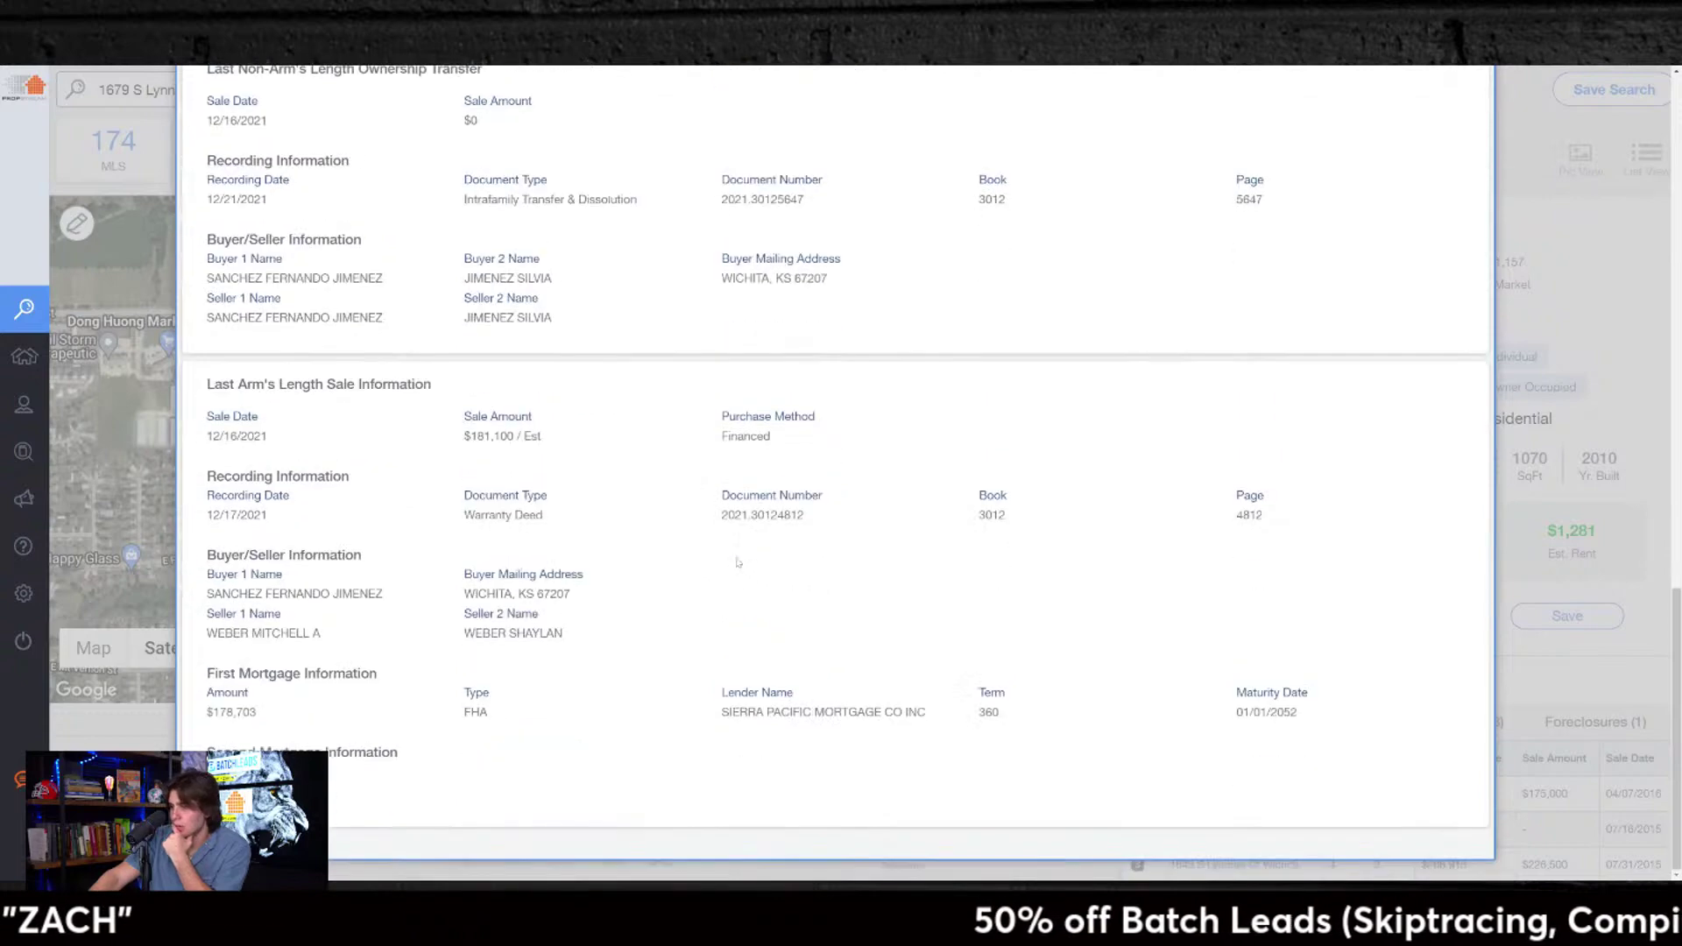
pyautogui.scroll(10, 738, 562)
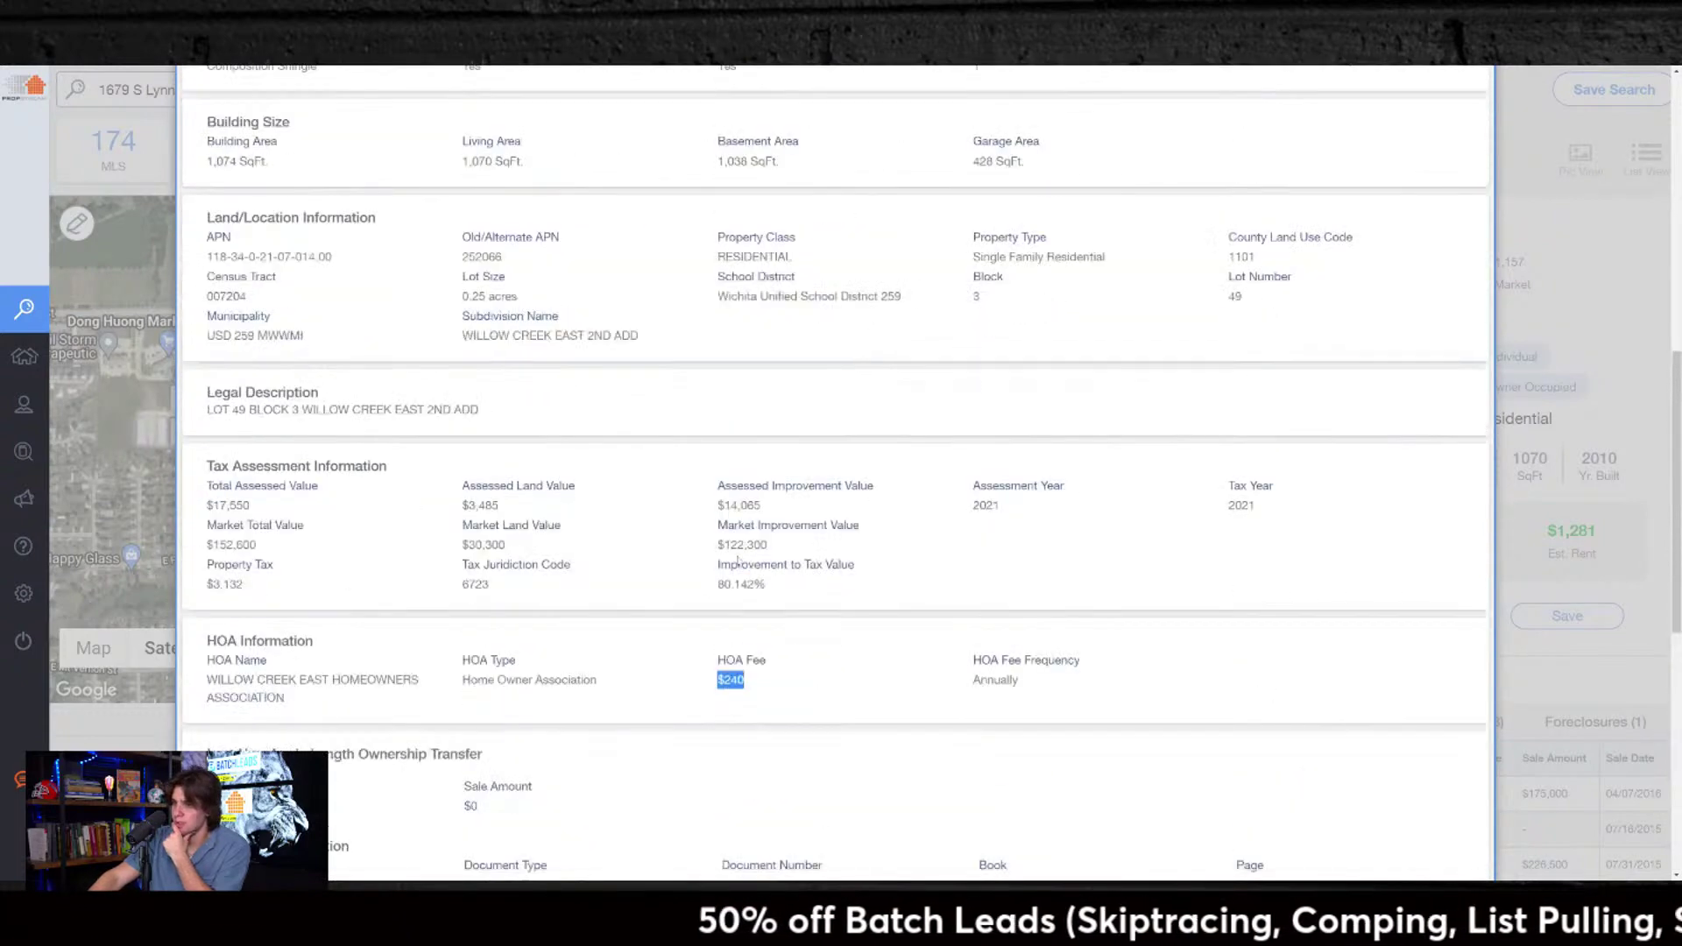
pyautogui.scroll(8, 739, 561)
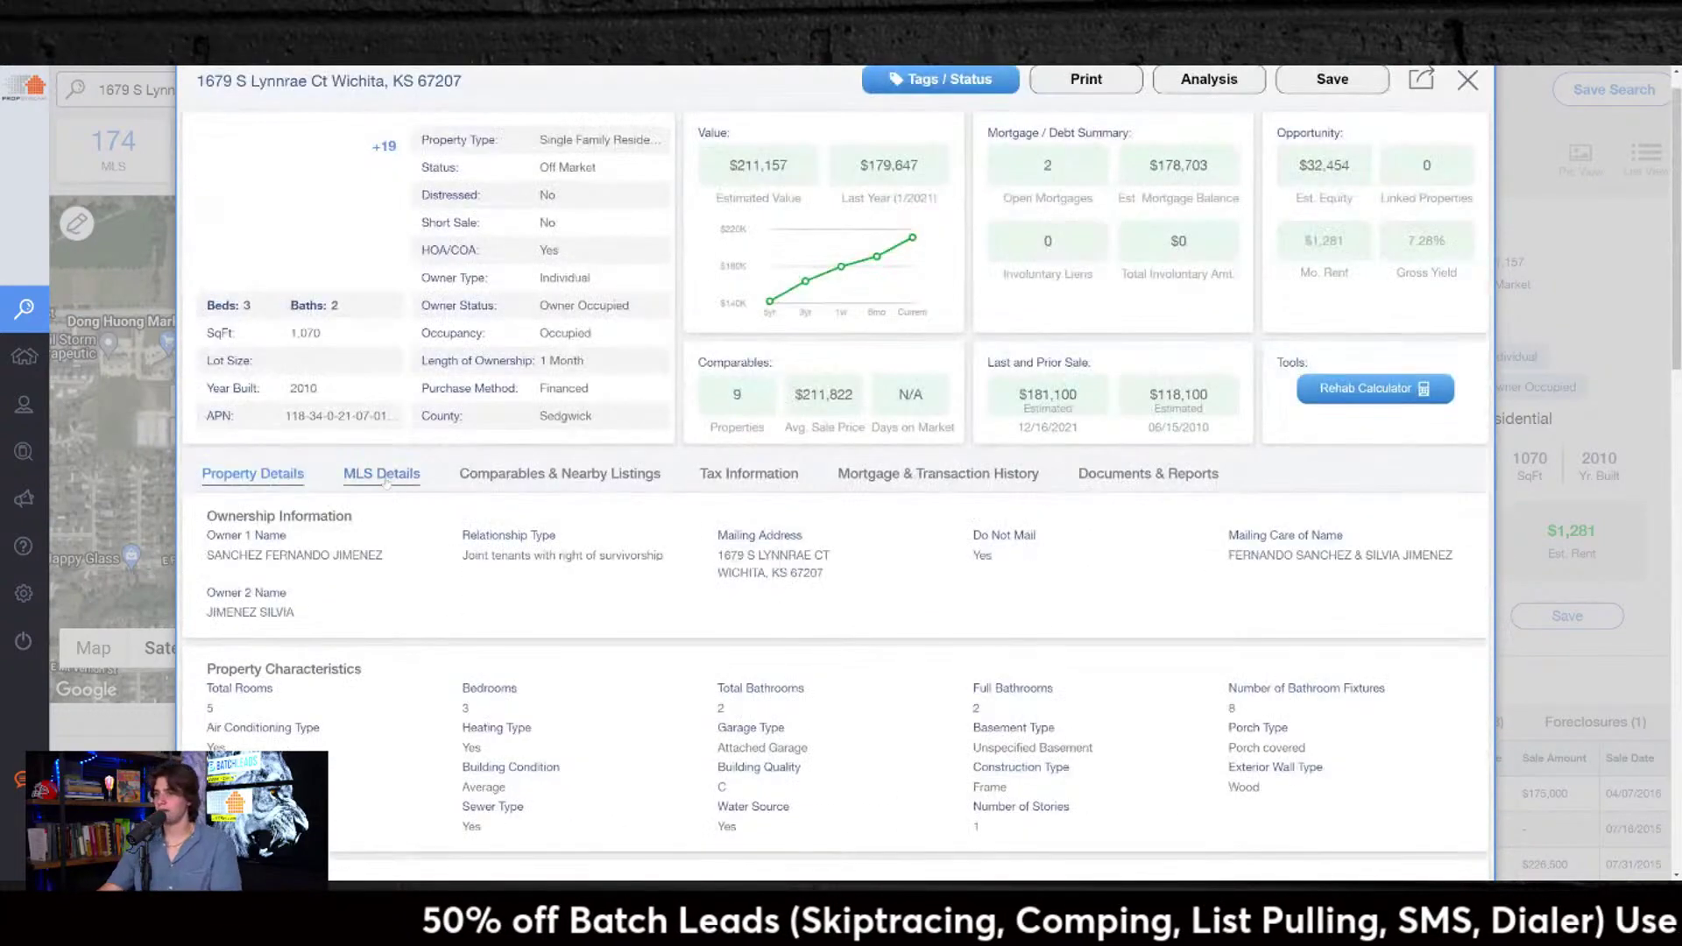
# Step: Review the MLS details, comparables and tax history for the Wichita home
pyautogui.click(381, 473)
pyautogui.click(541, 473)
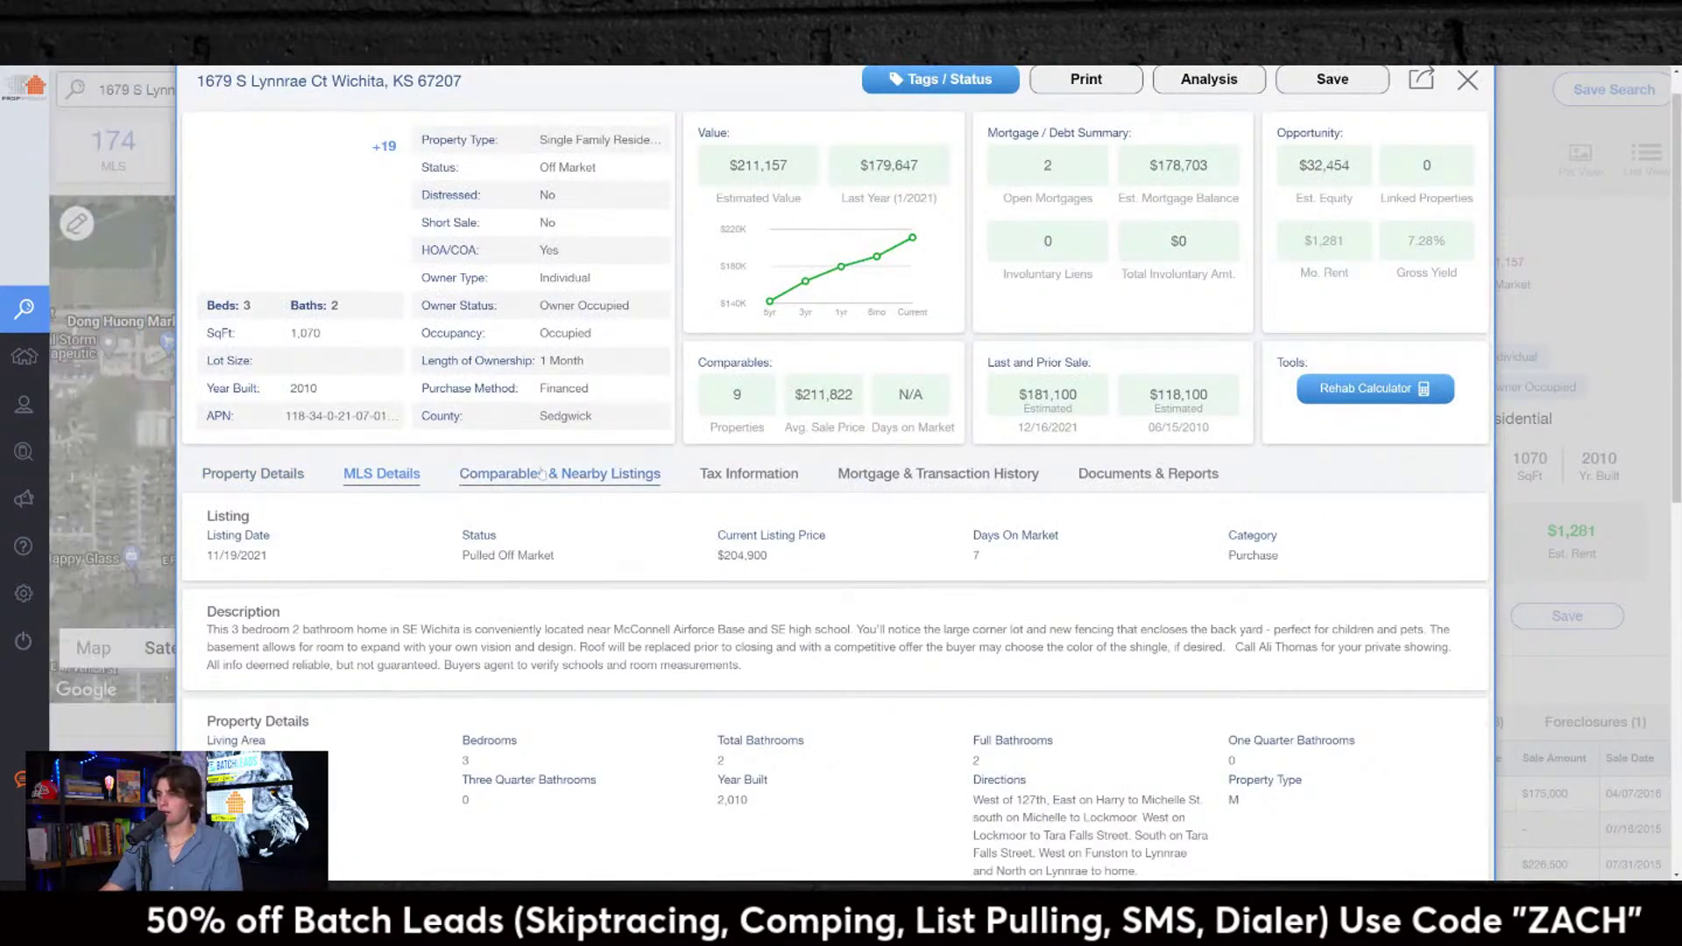
pyautogui.scroll(-4, 767, 473)
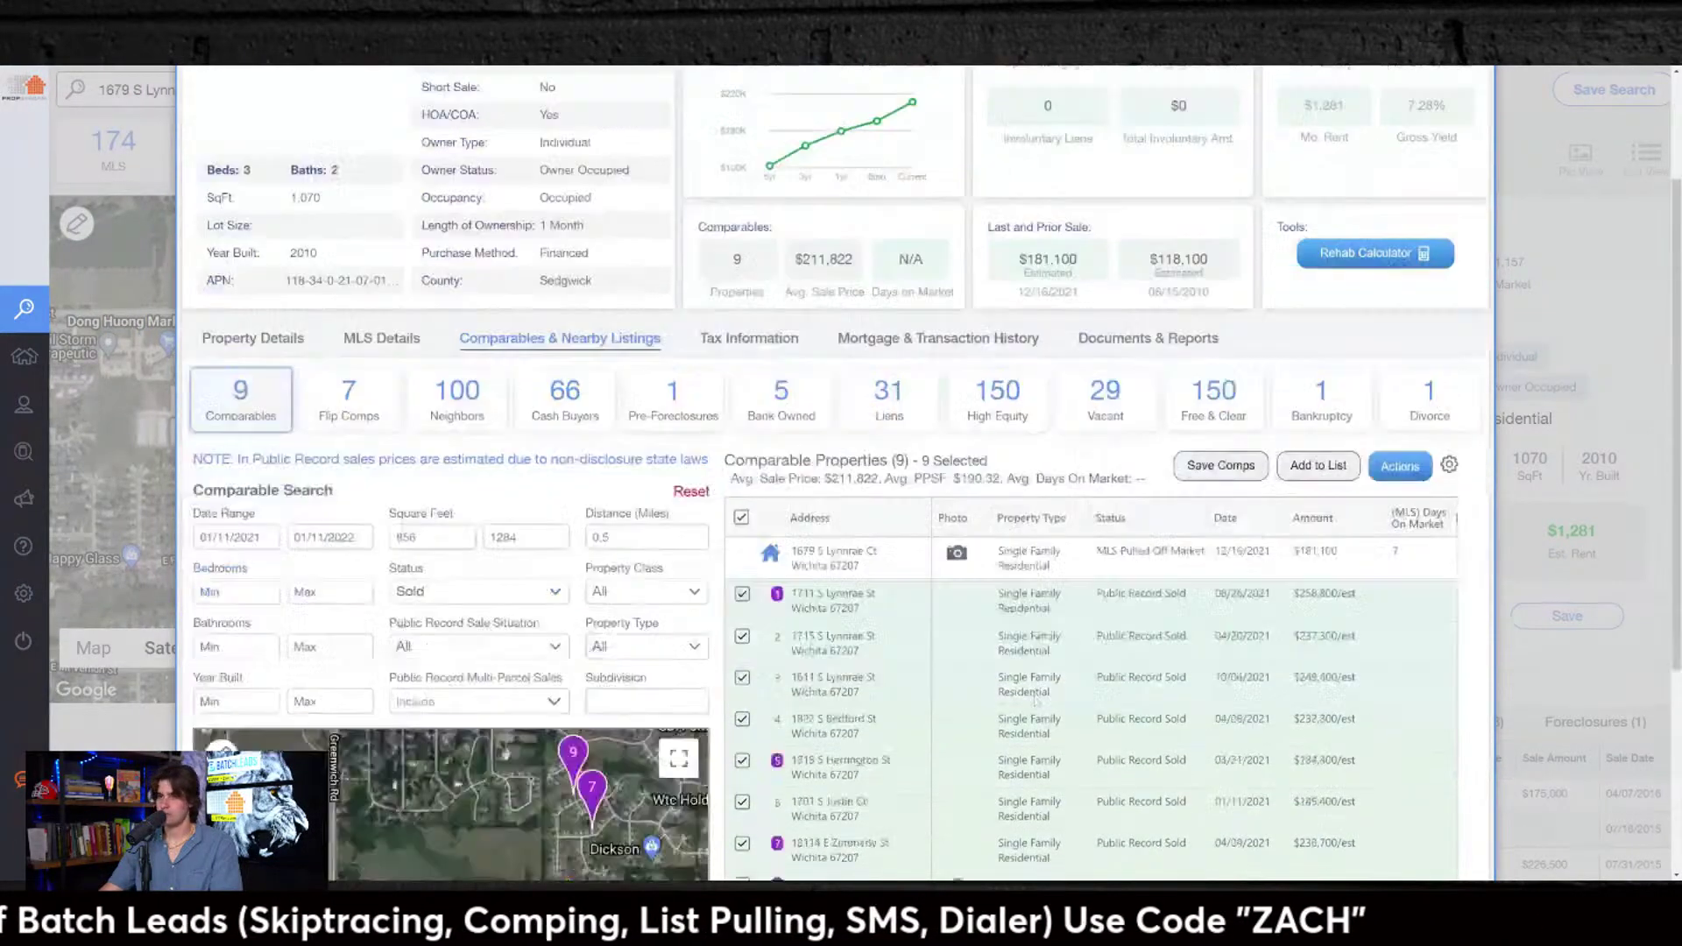
pyautogui.scroll(3, 736, 341)
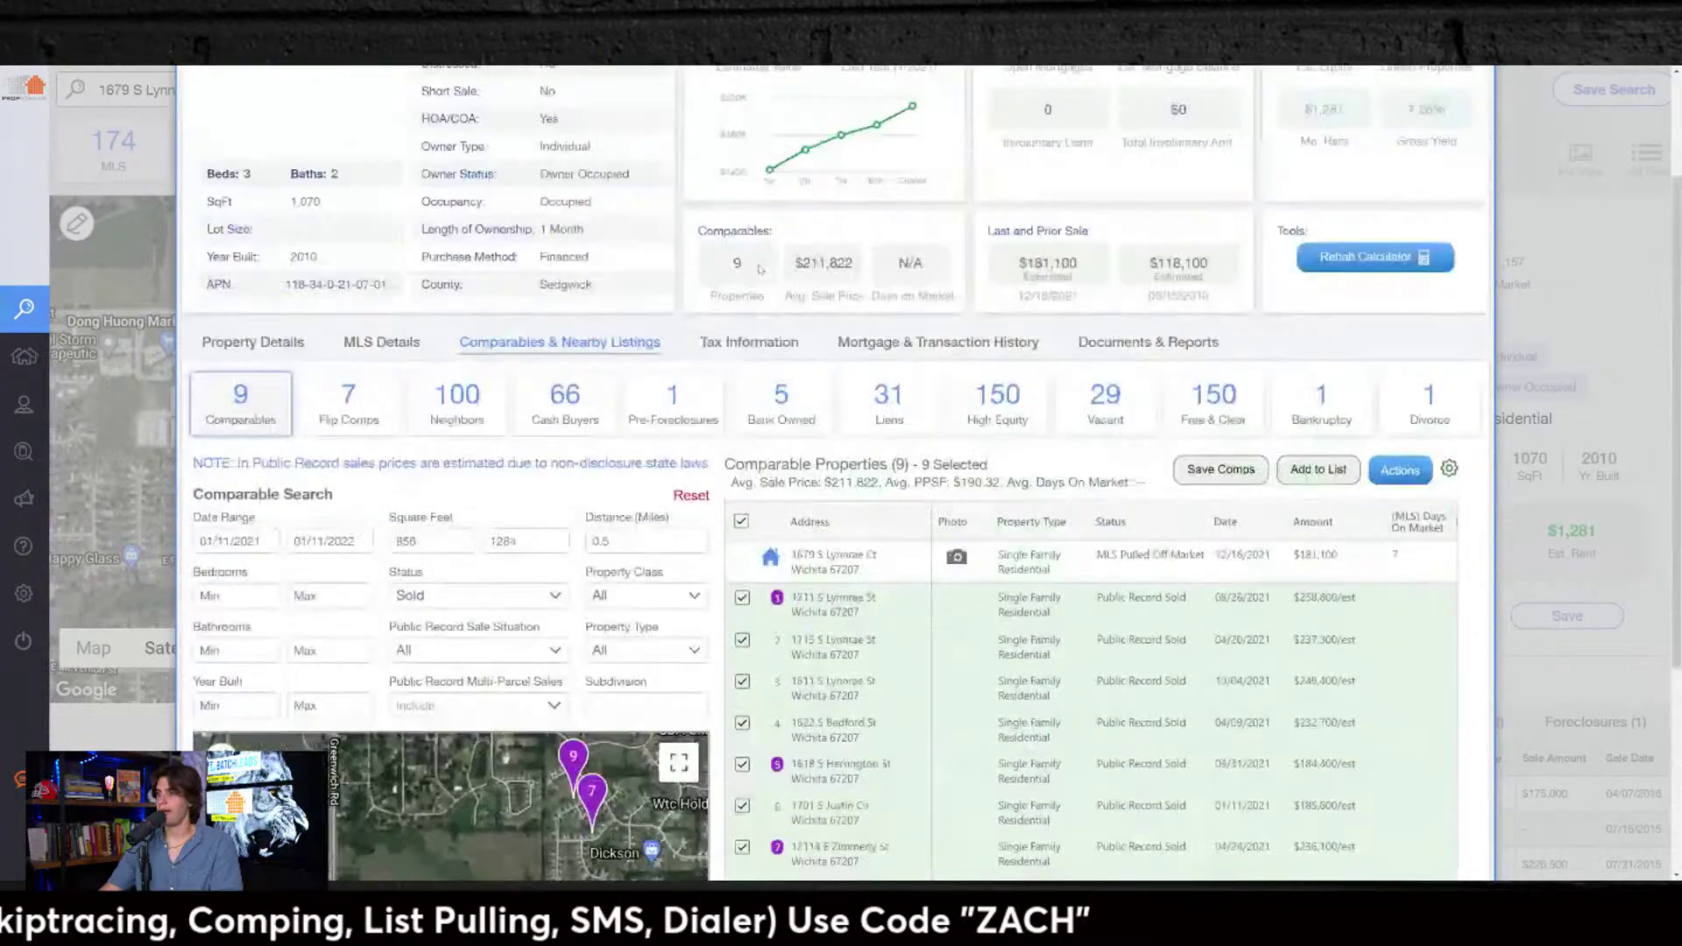
pyautogui.click(734, 341)
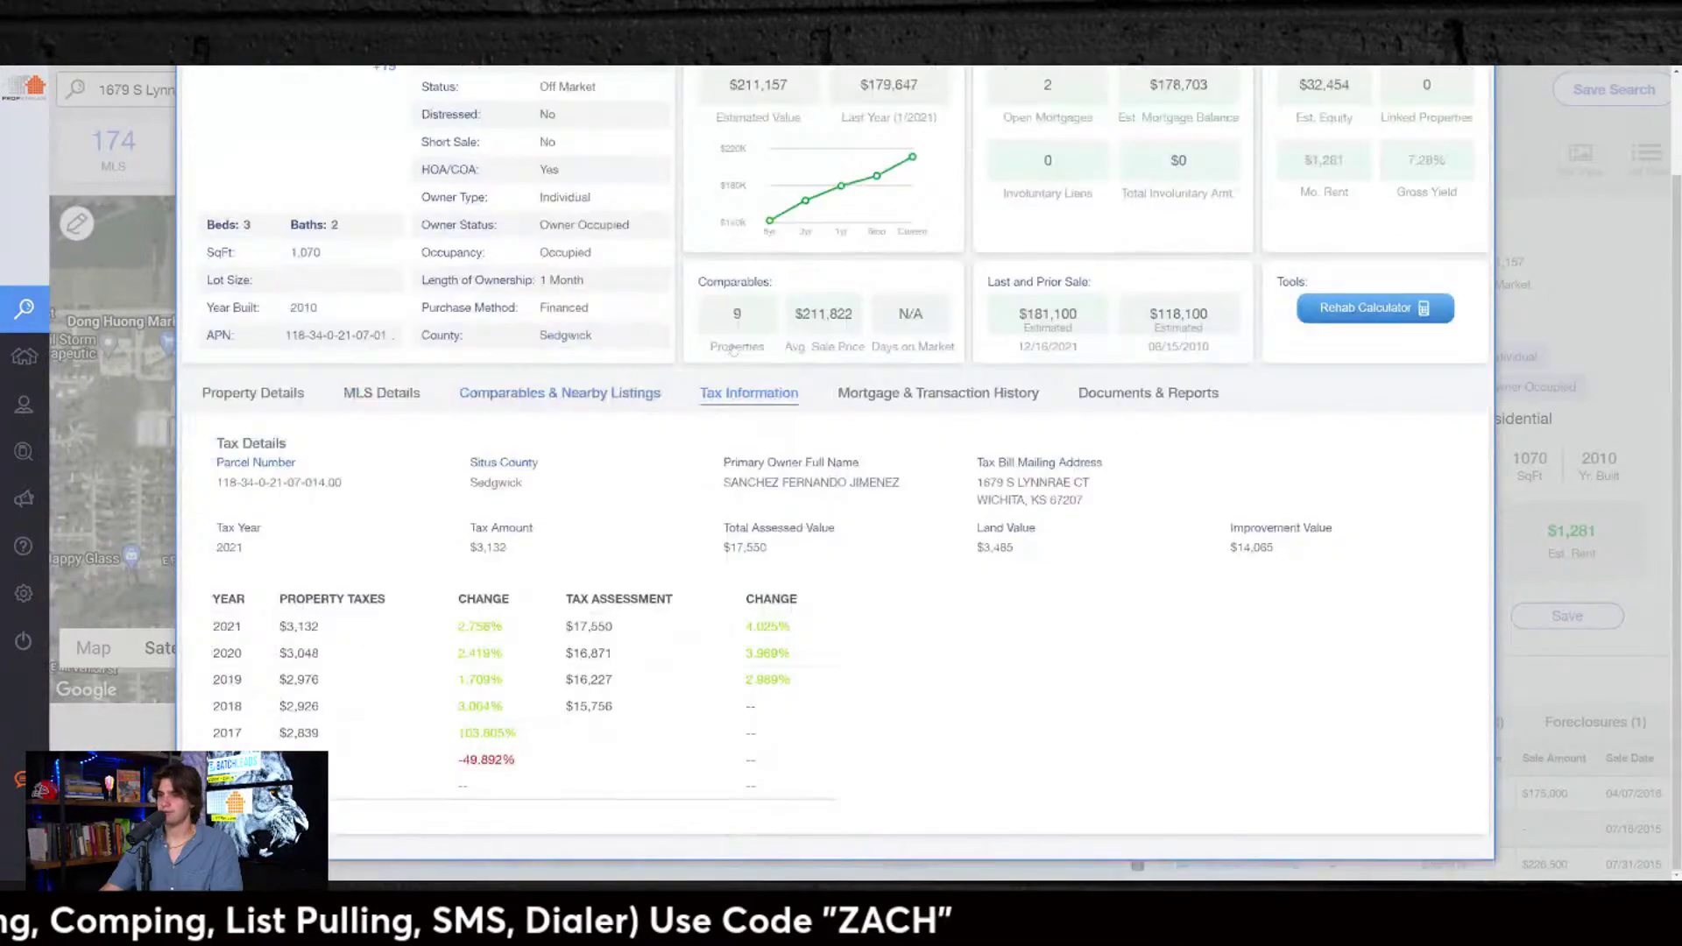
# Step: Check mortgage history and Loan 1's document without saving, then view Documents & Reports
pyautogui.click(867, 395)
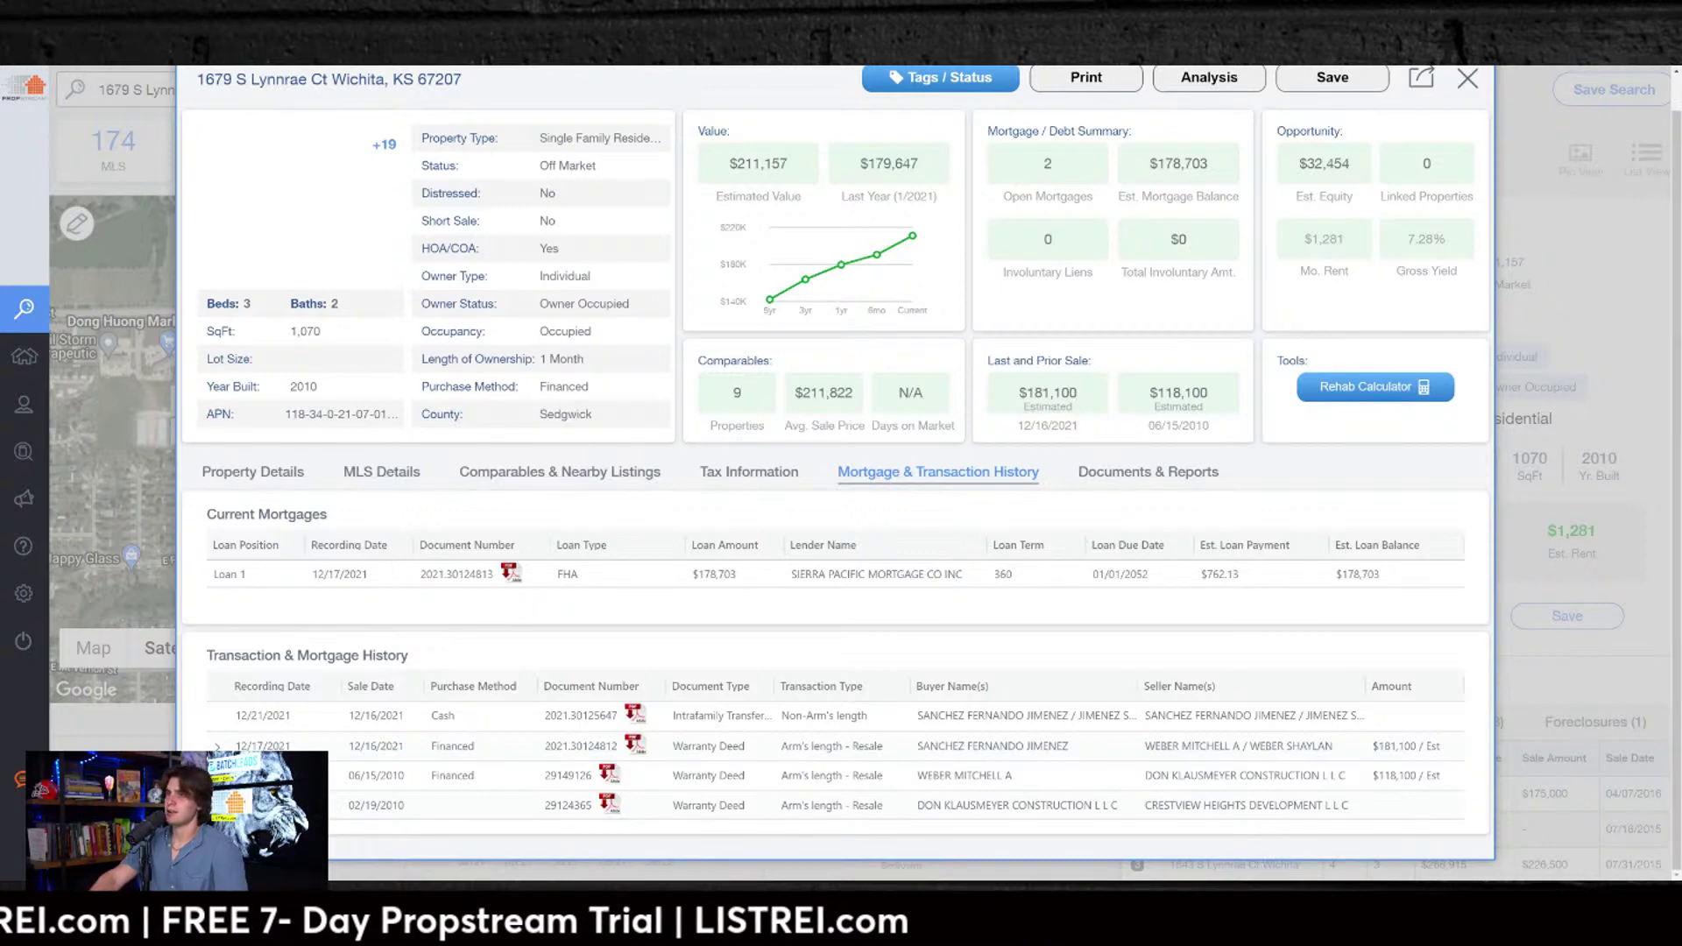
pyautogui.click(509, 573)
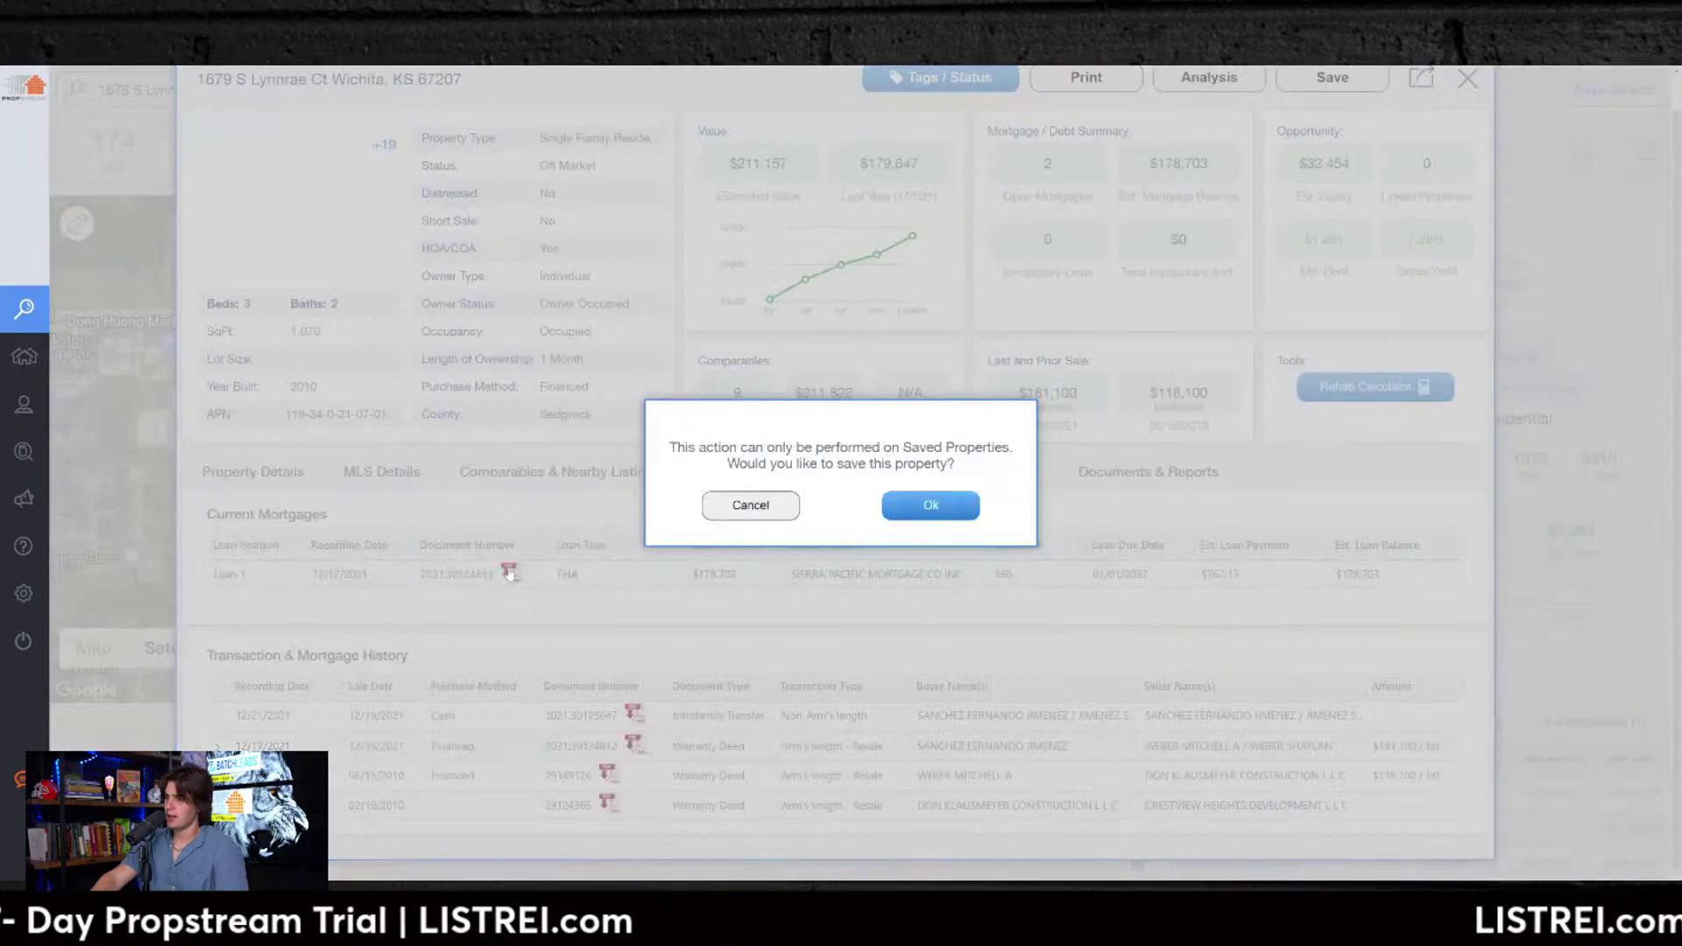
pyautogui.click(763, 511)
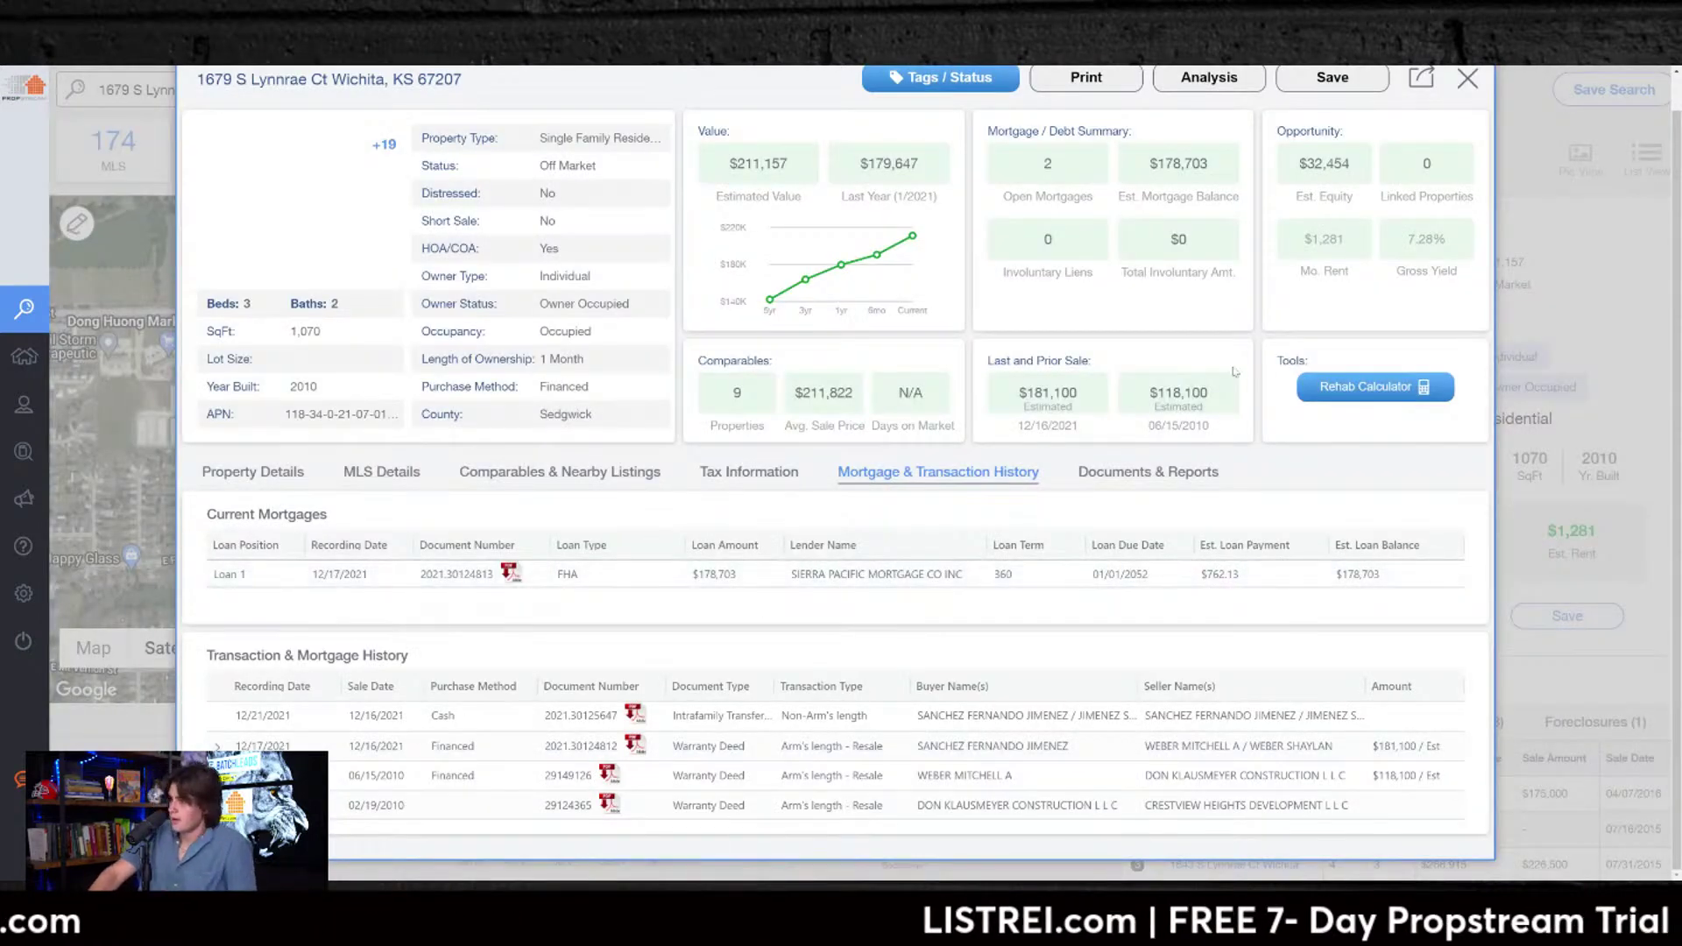
pyautogui.click(1161, 474)
pyautogui.scroll(-1, 685, 682)
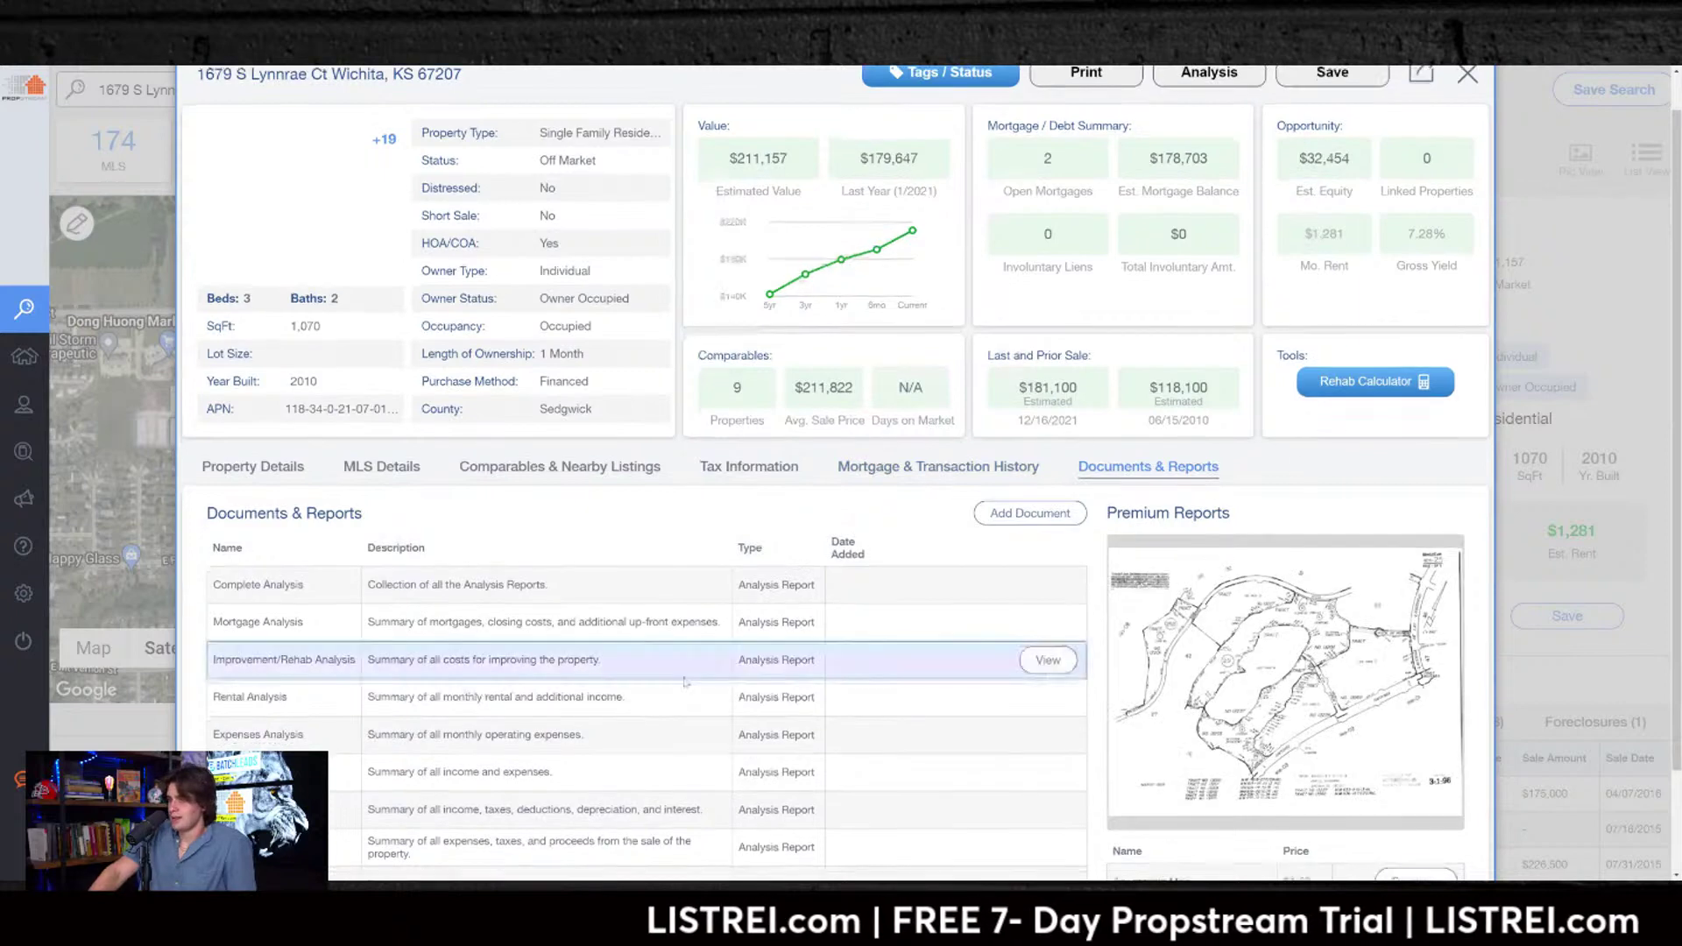
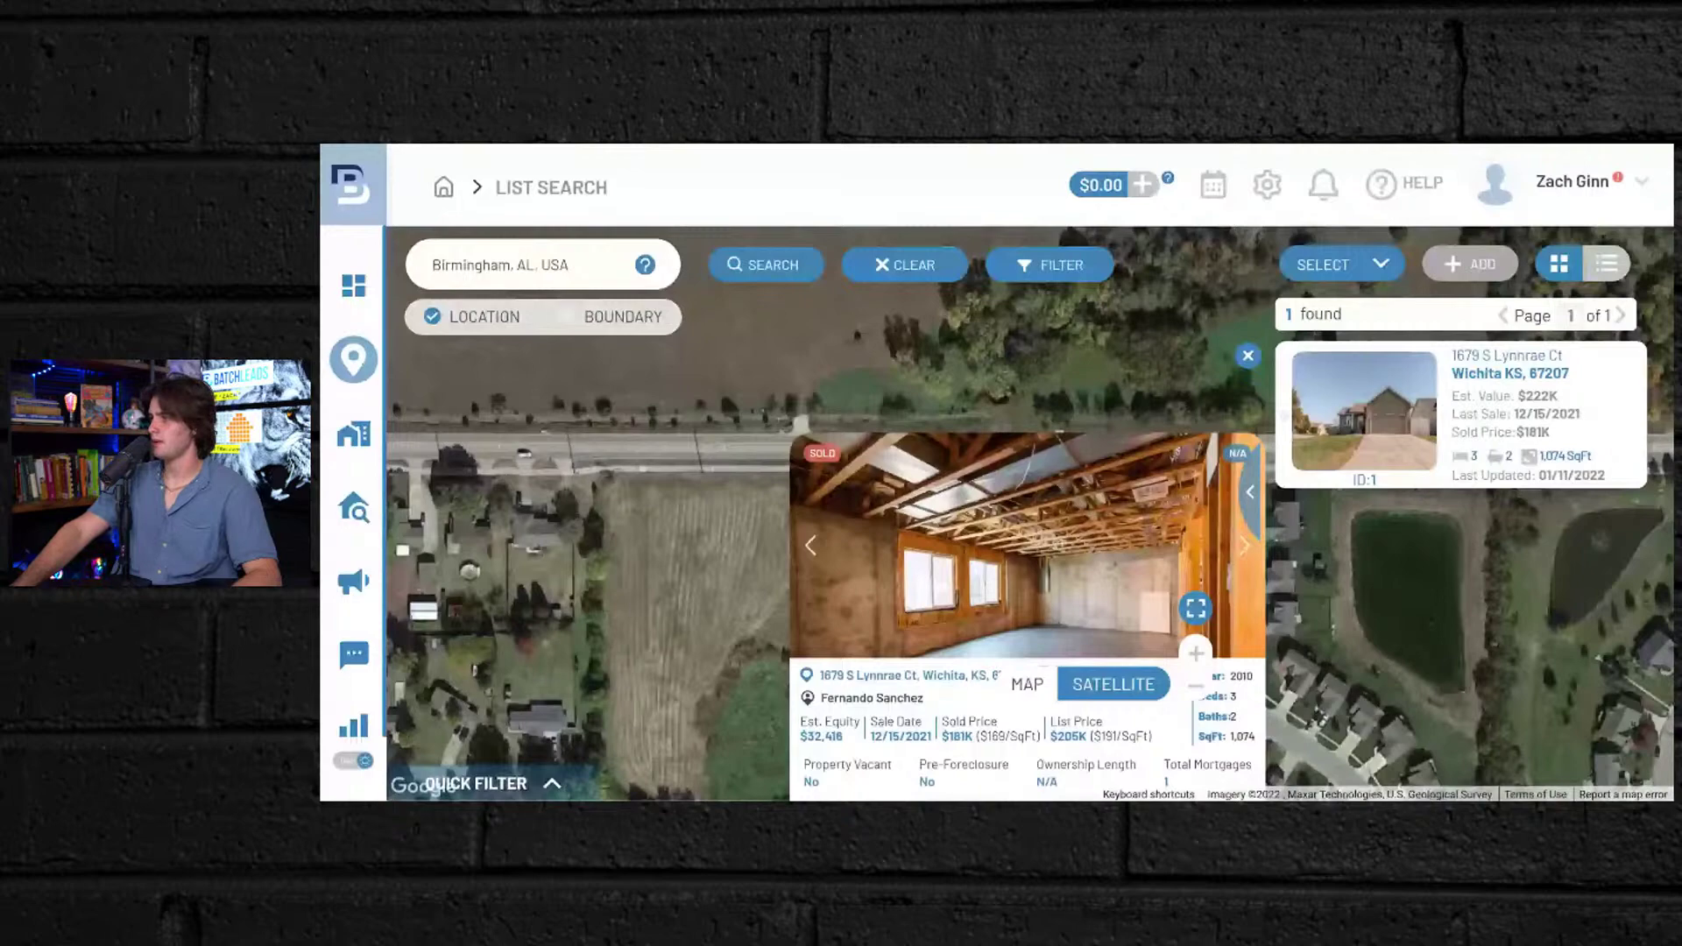
pyautogui.click(1244, 545)
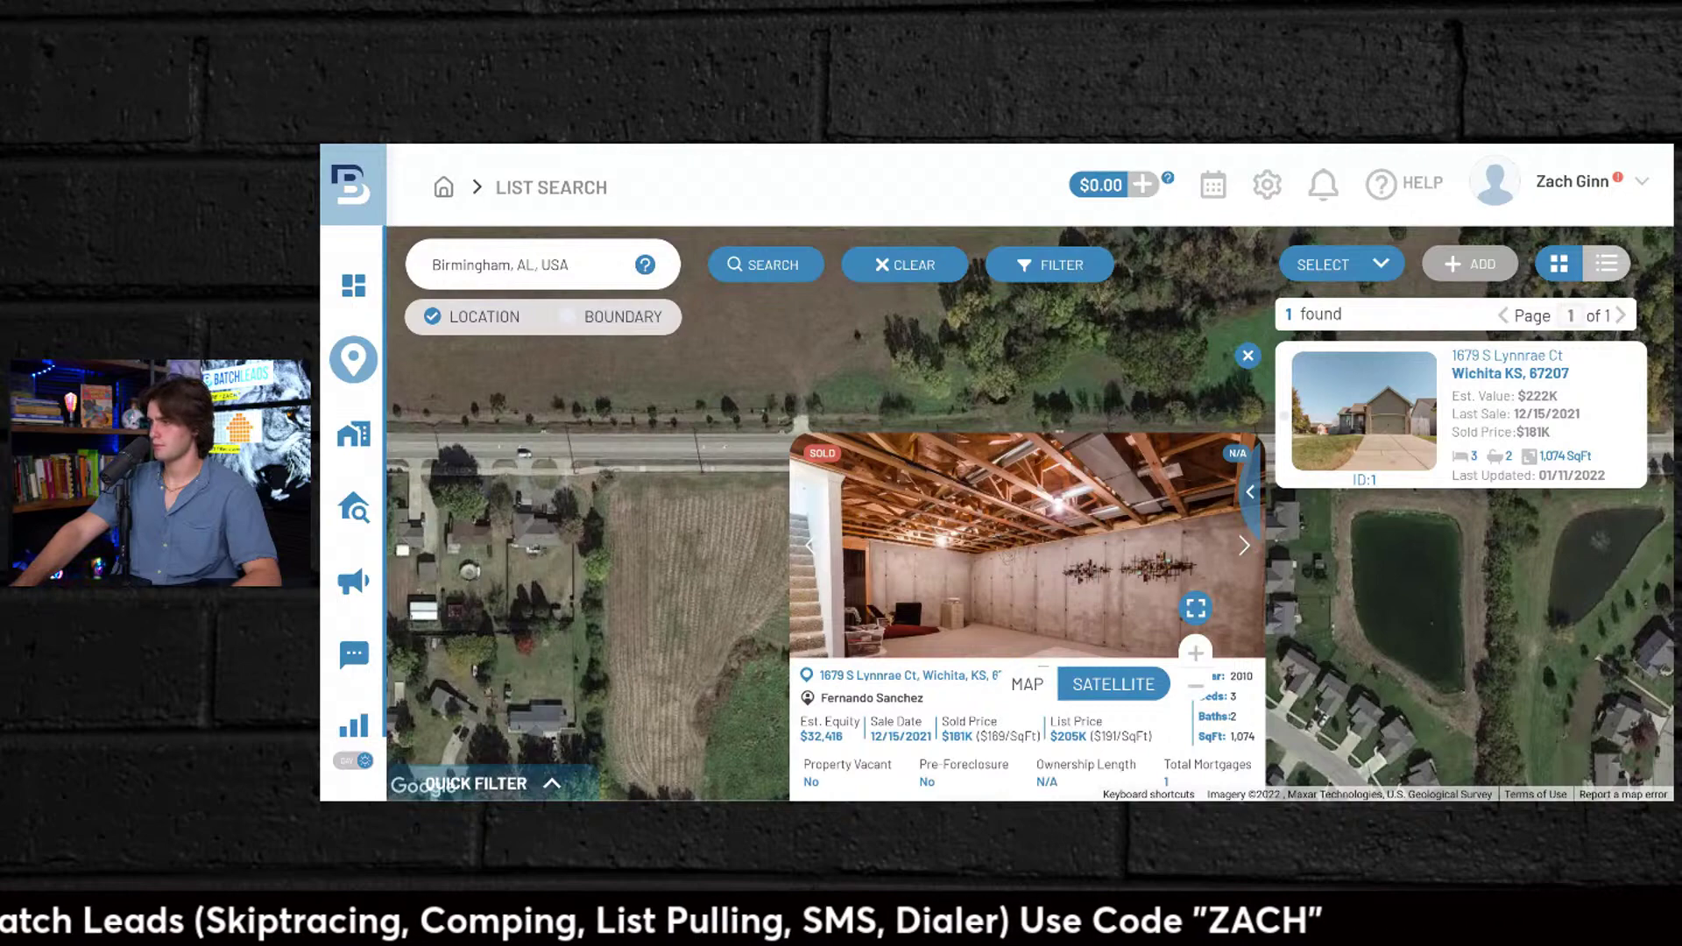
pyautogui.click(1244, 545)
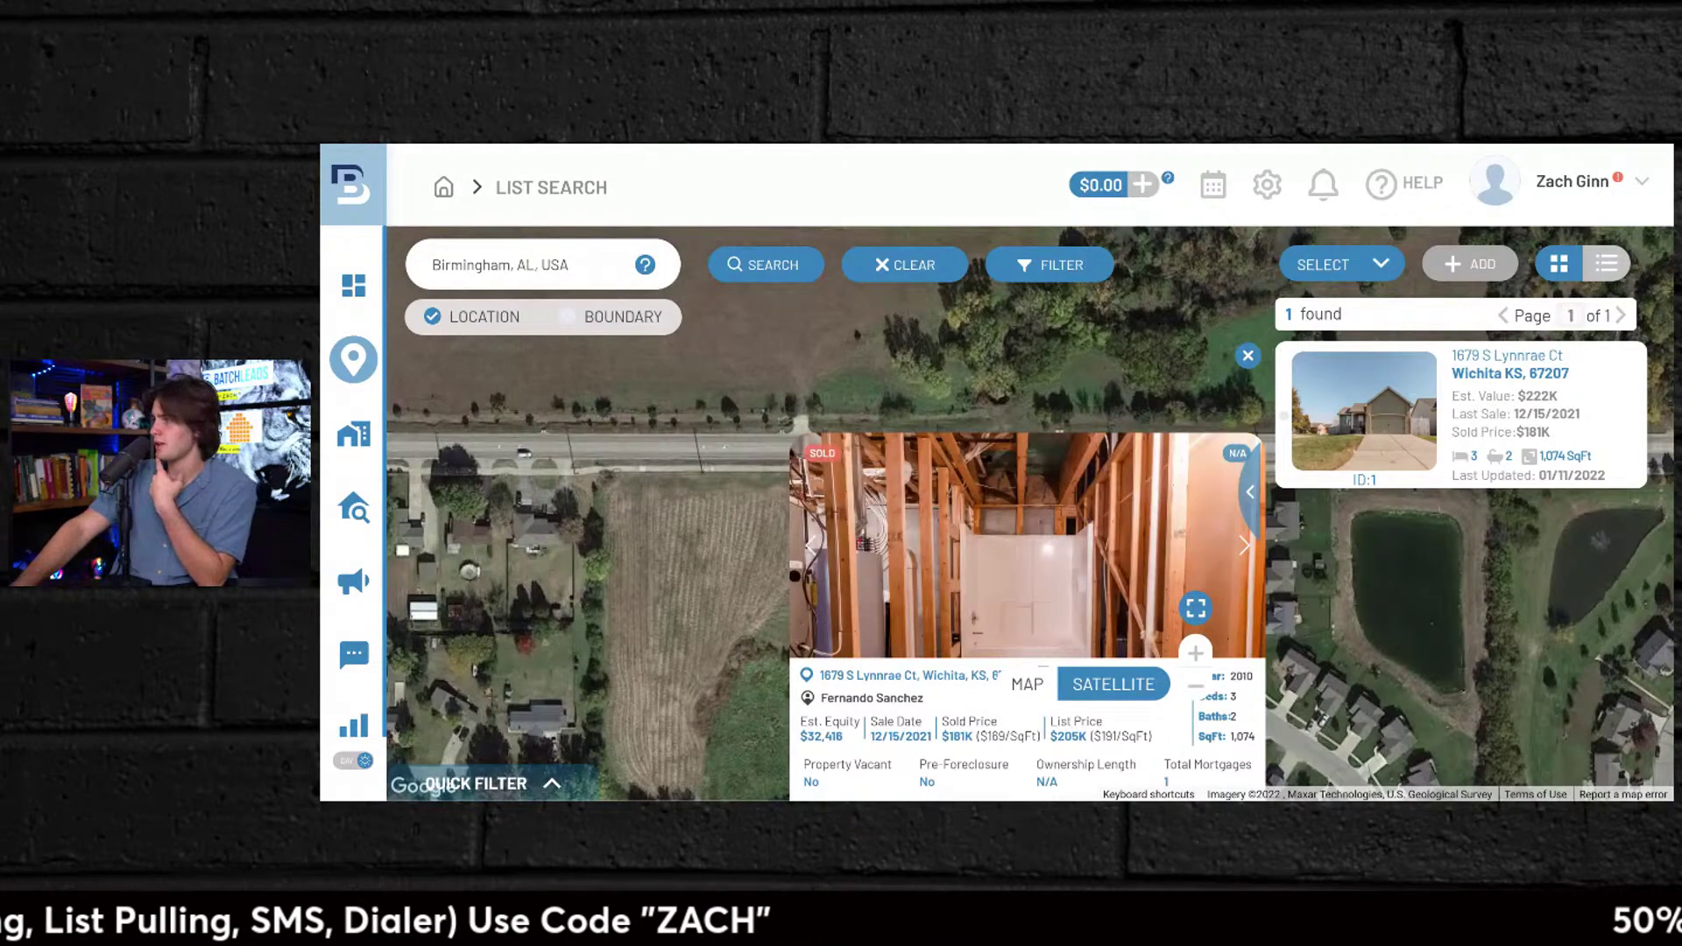
pyautogui.click(811, 545)
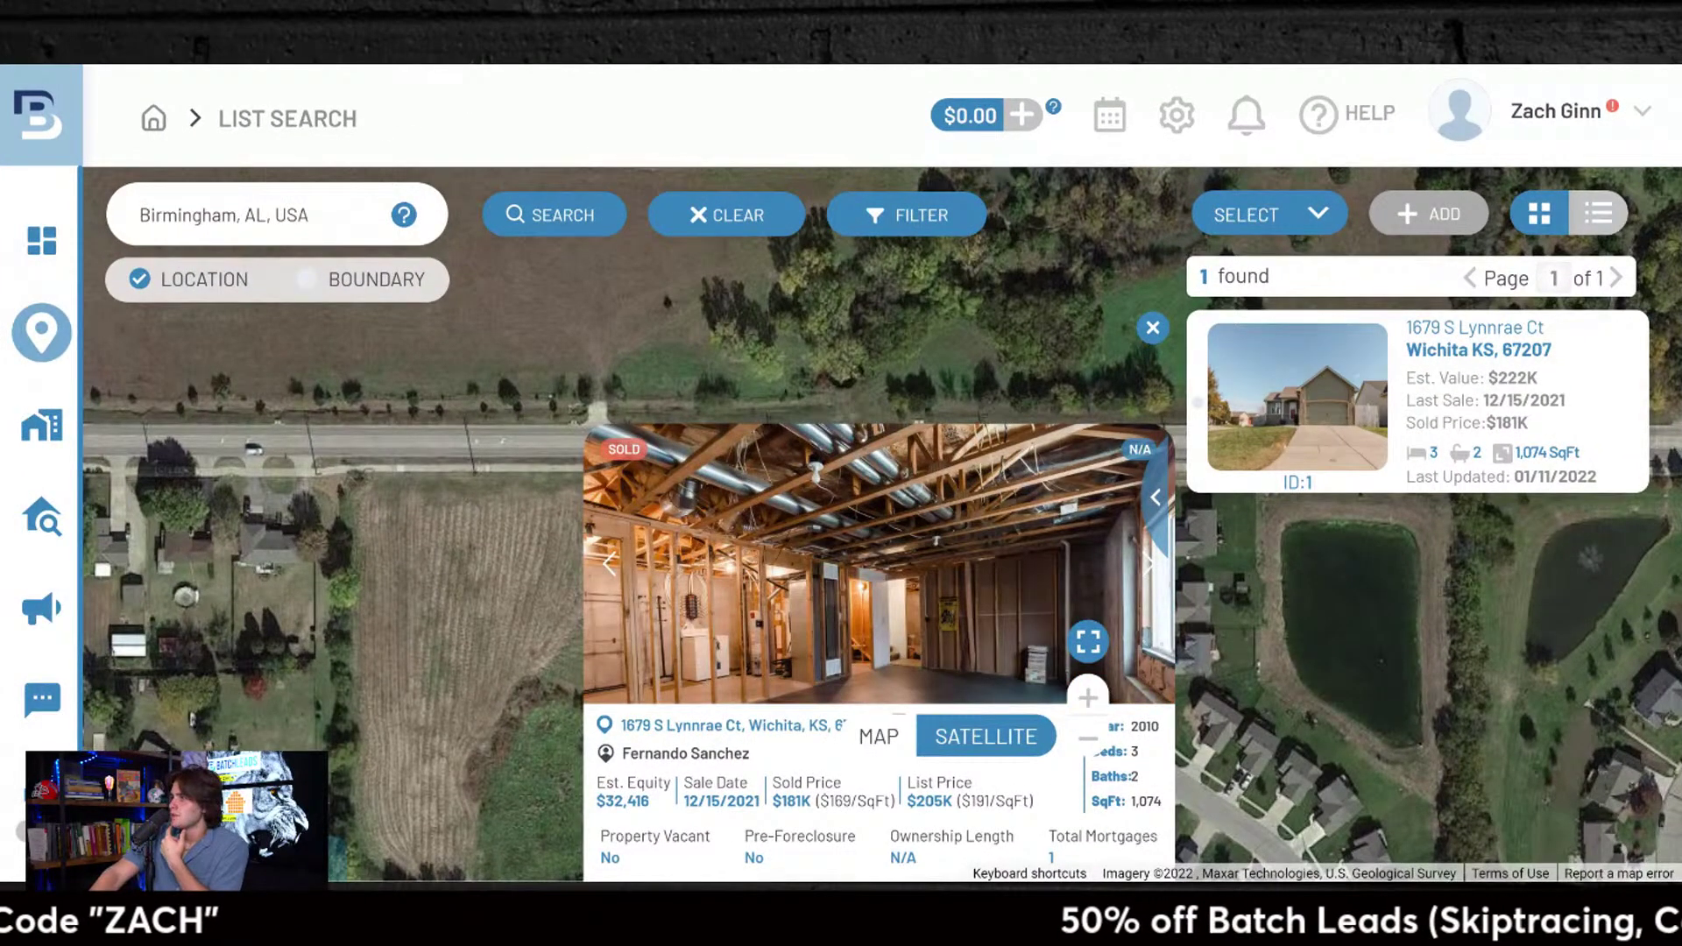
pyautogui.click(1149, 563)
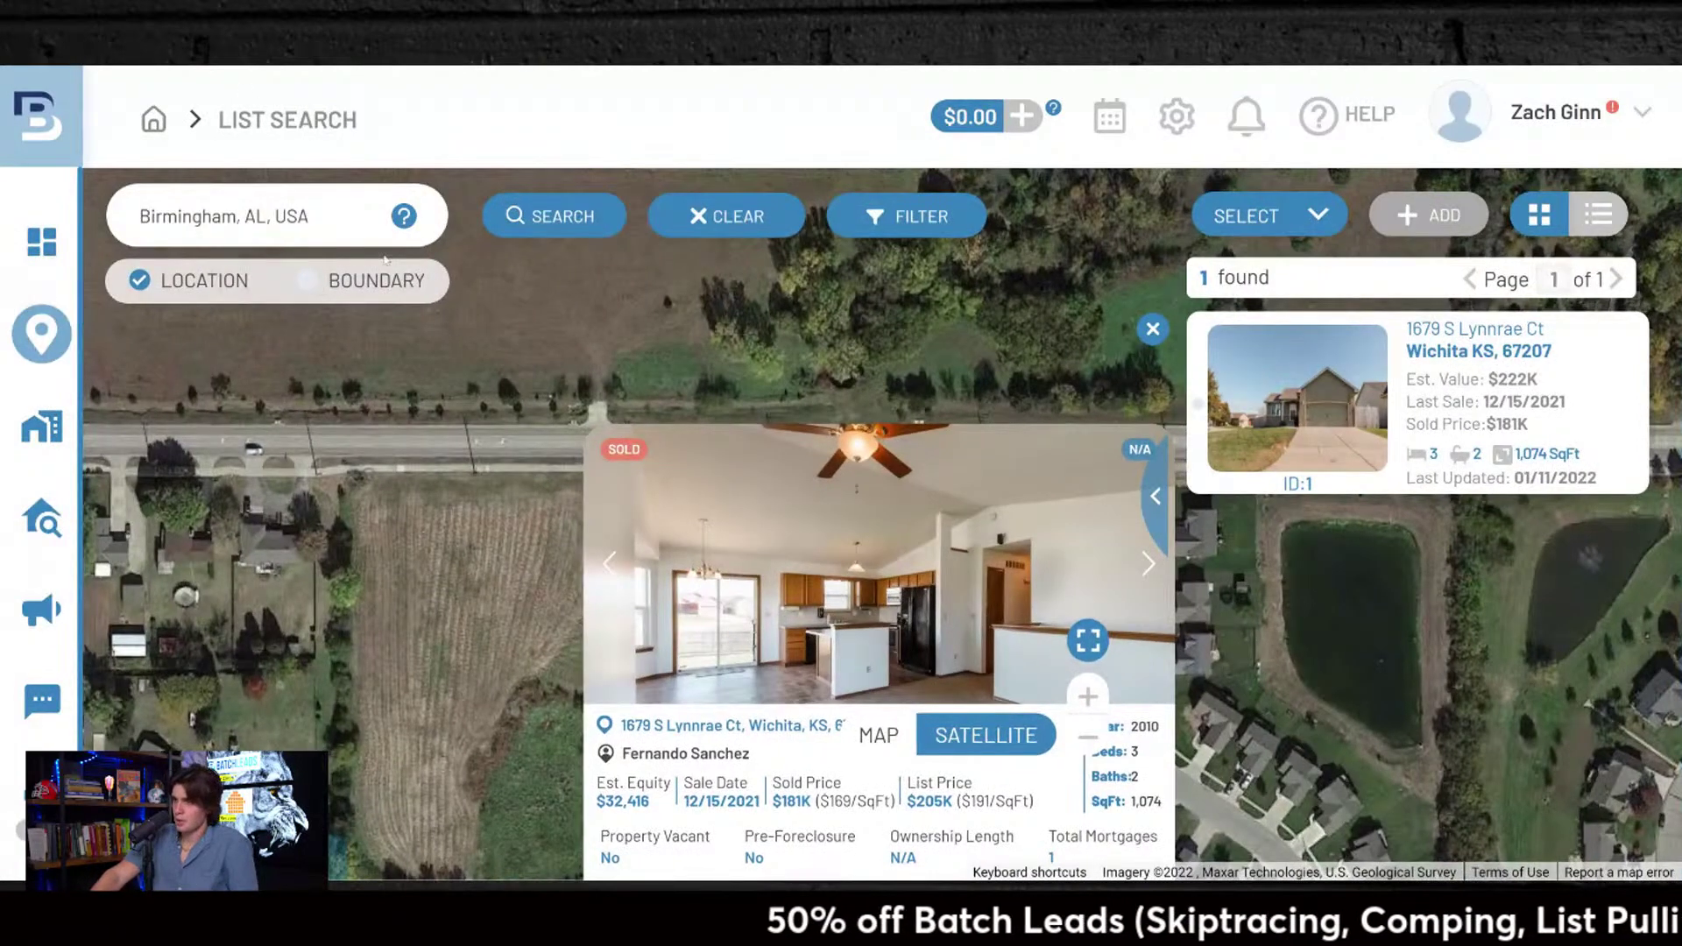
# Step: Rerun the Birmingham, AL, USA search, reselecting it from recent searches
pyautogui.click(554, 219)
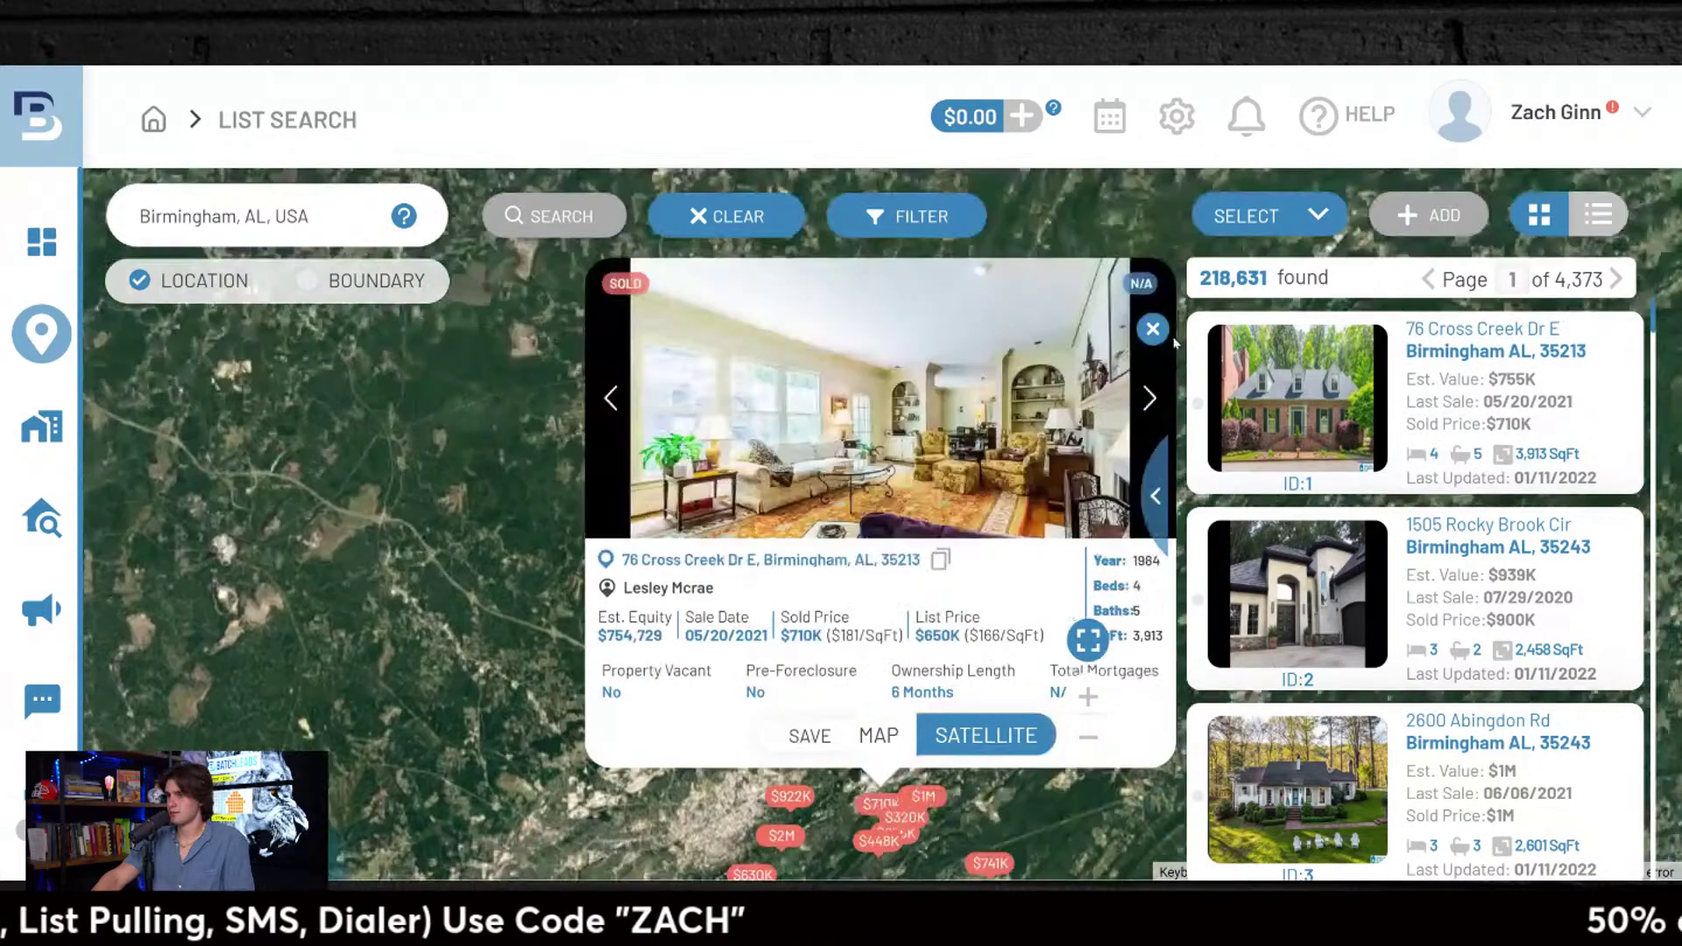
pyautogui.click(1158, 334)
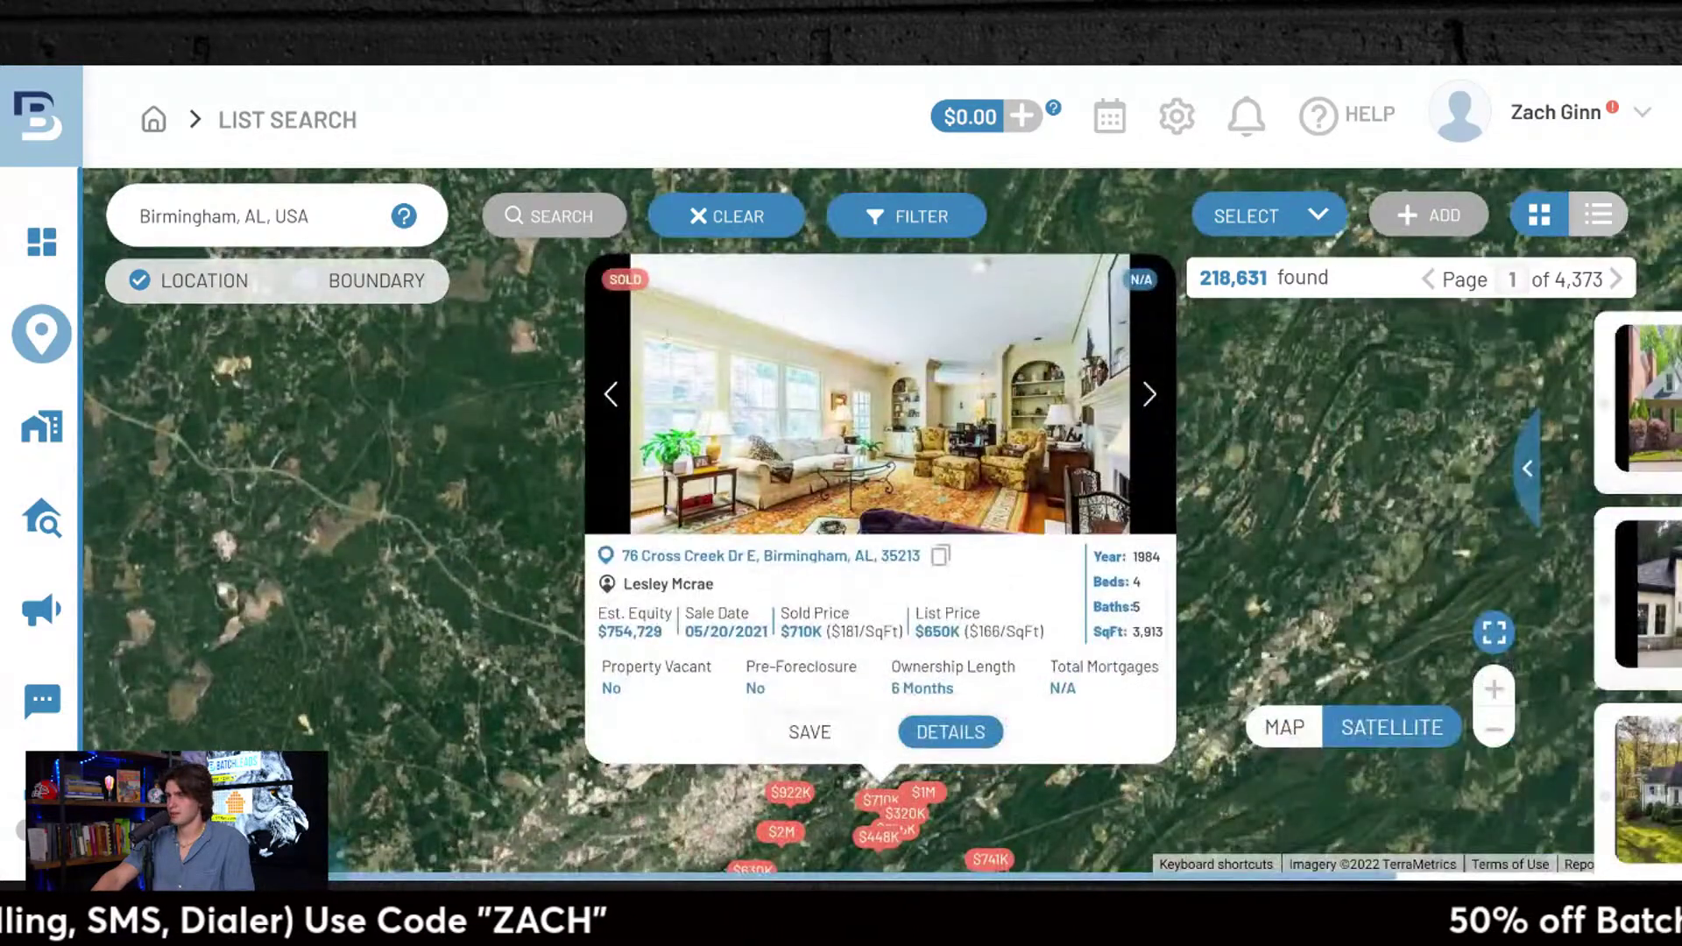
pyautogui.click(786, 220)
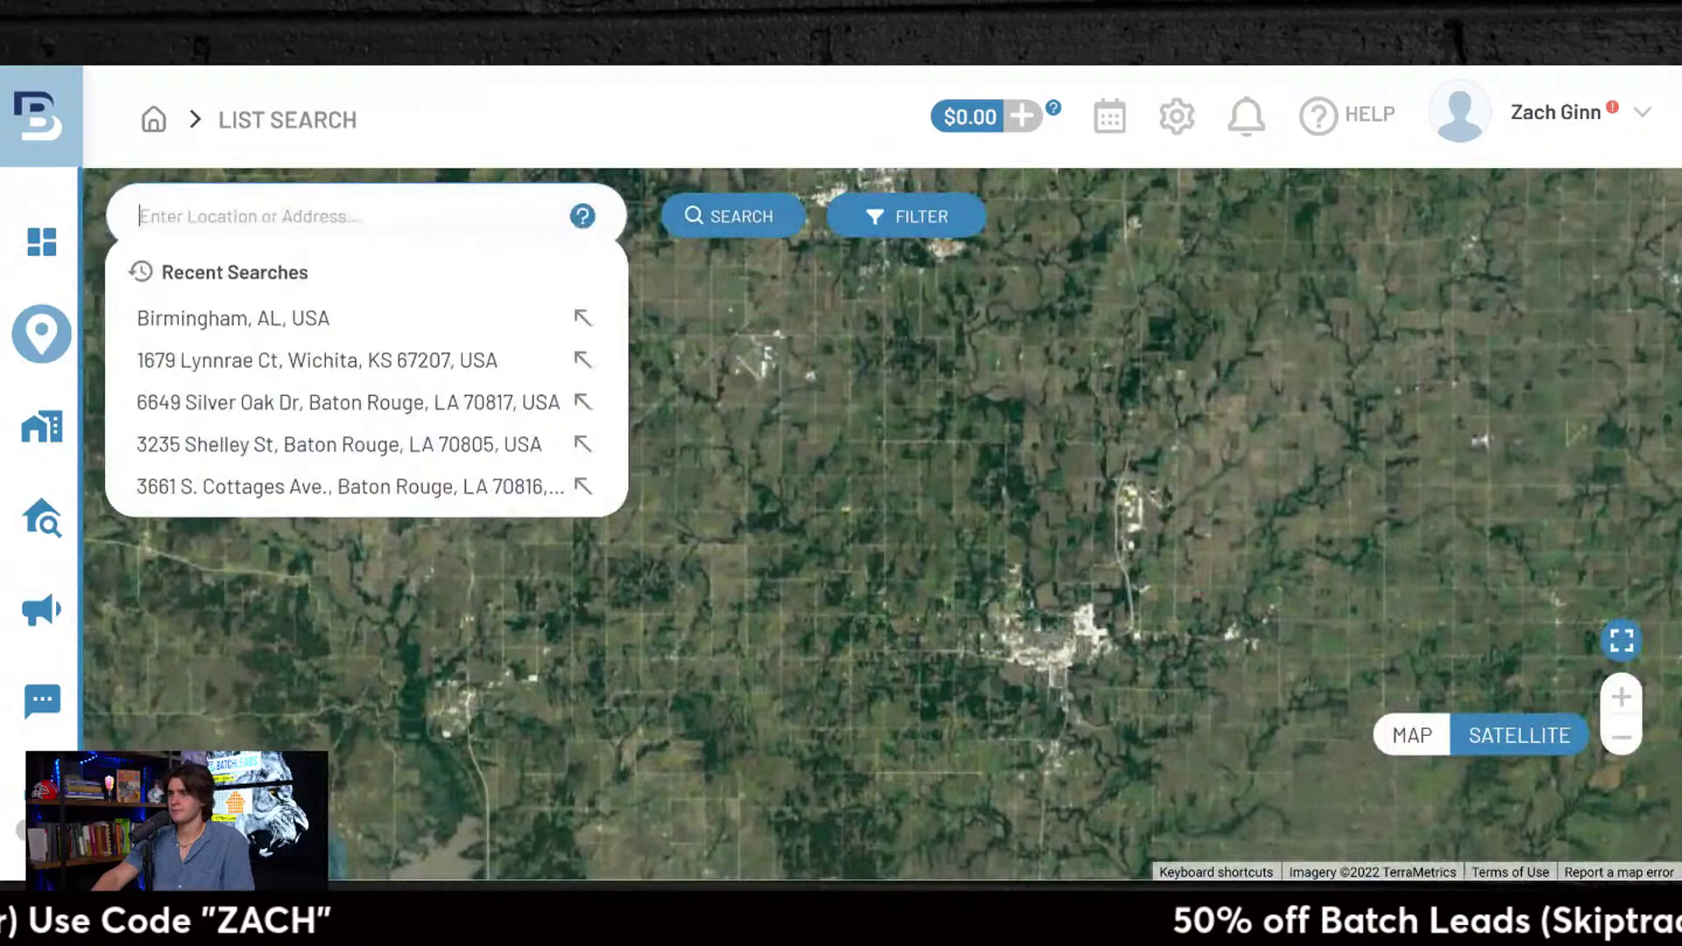
pyautogui.click(455, 333)
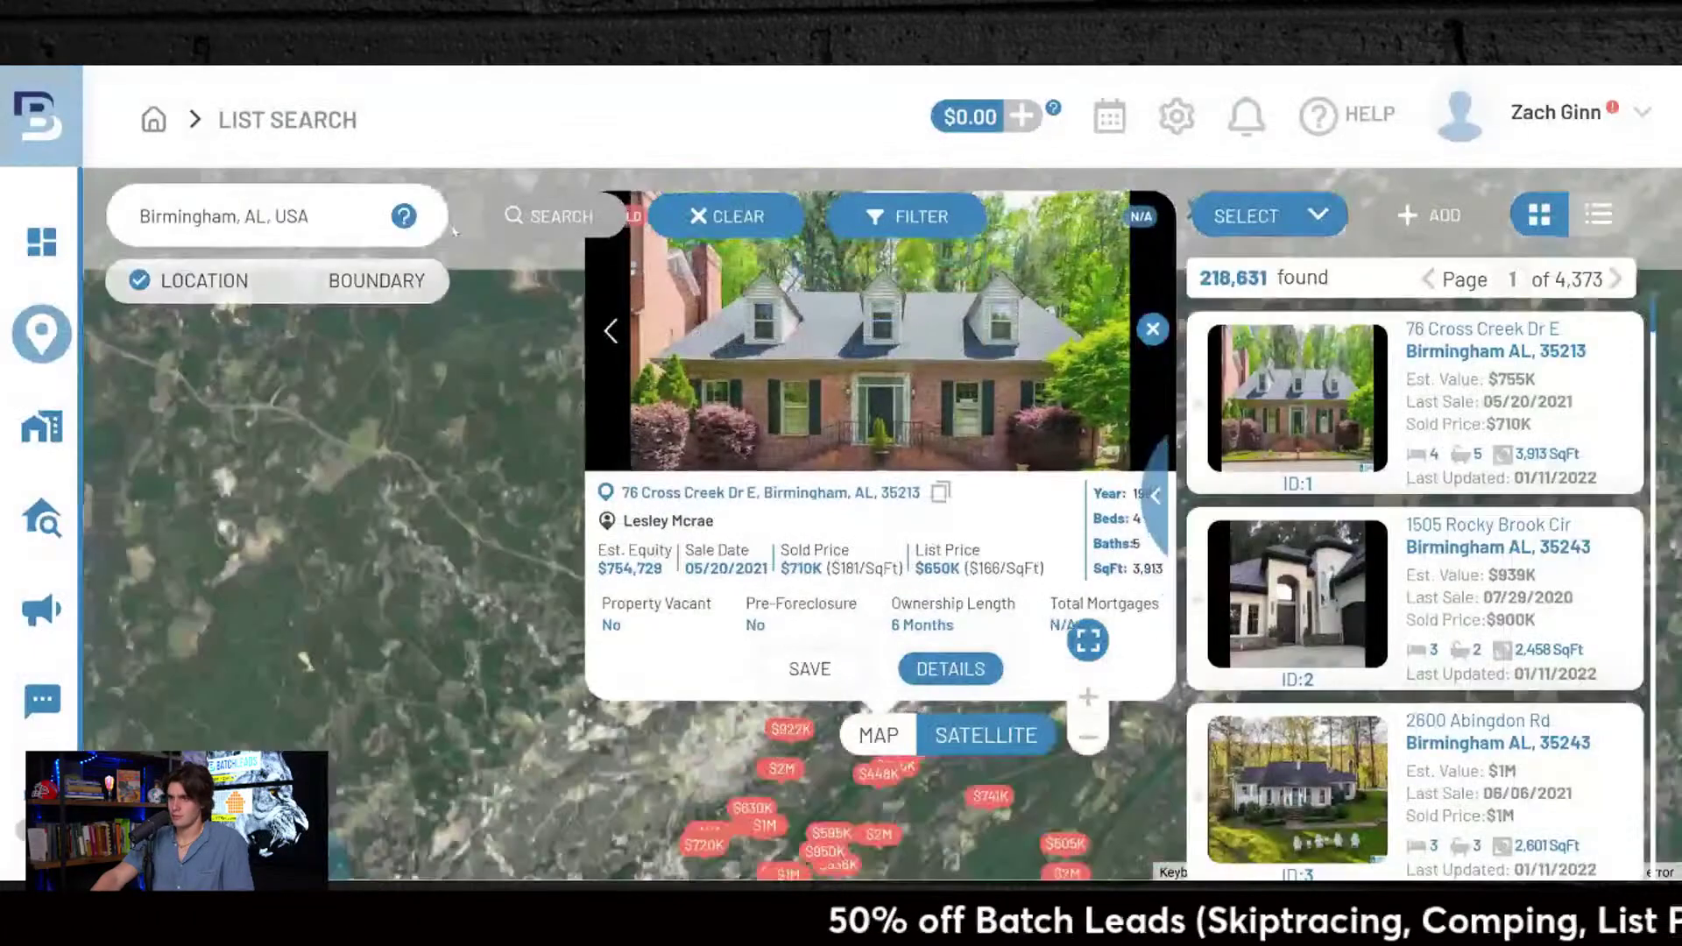
pyautogui.moveTo(308, 216); pyautogui.dragTo(138, 217)
pyautogui.press('BackSpace')
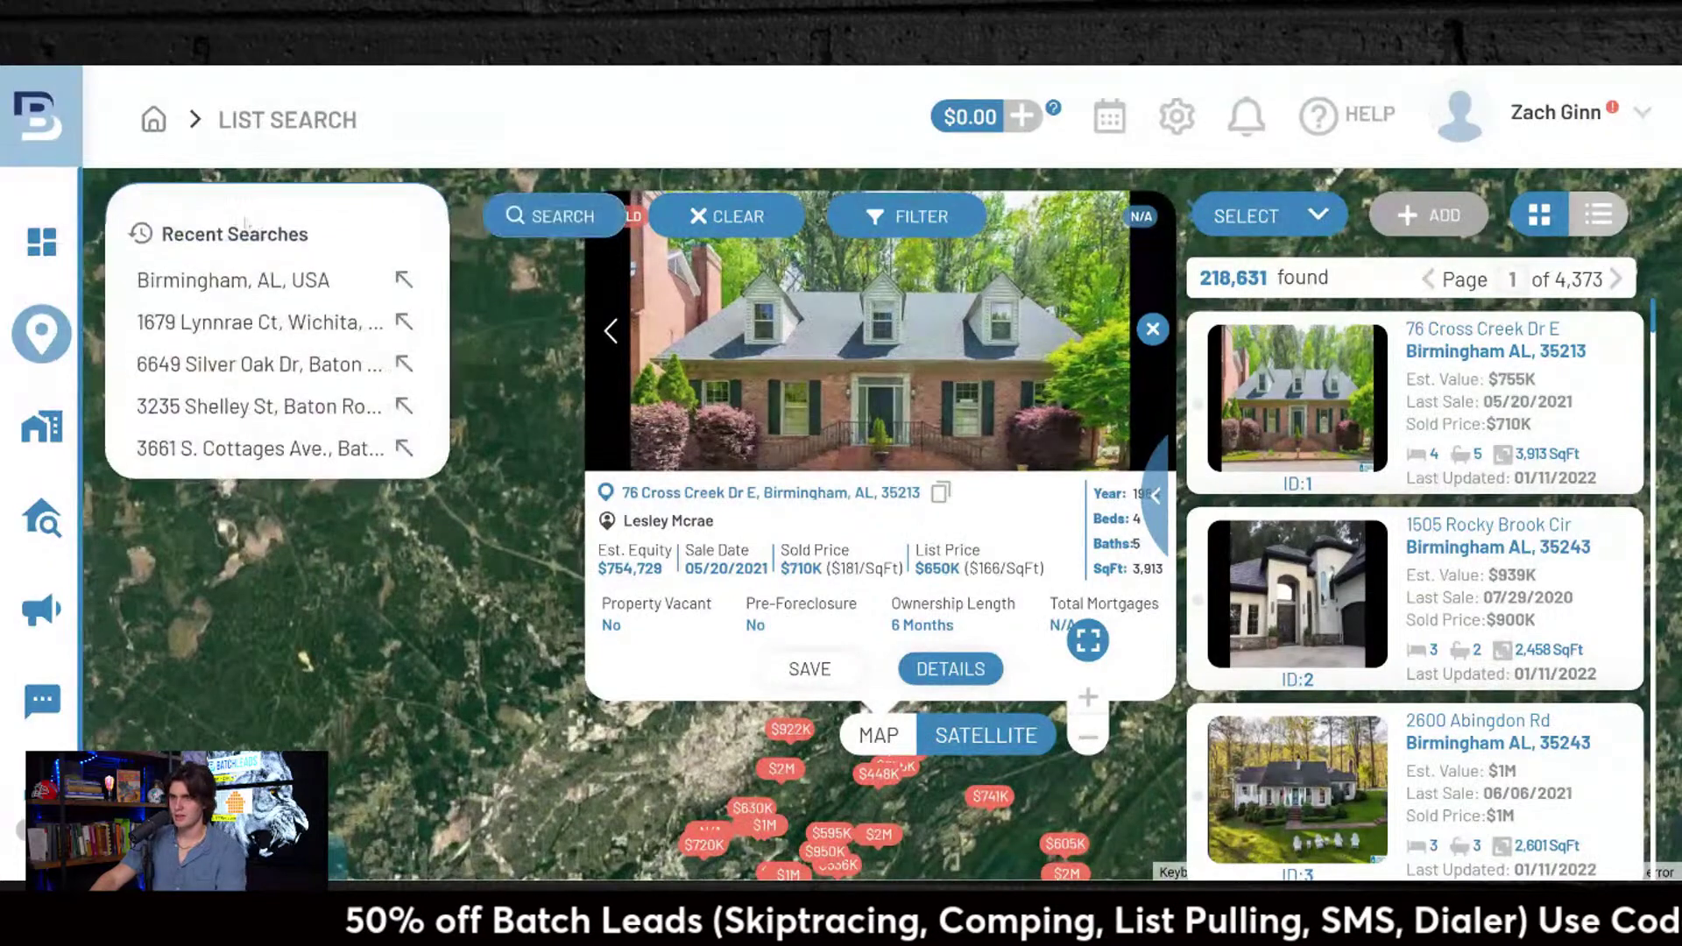
pyautogui.press('Down')
pyautogui.press('Return')
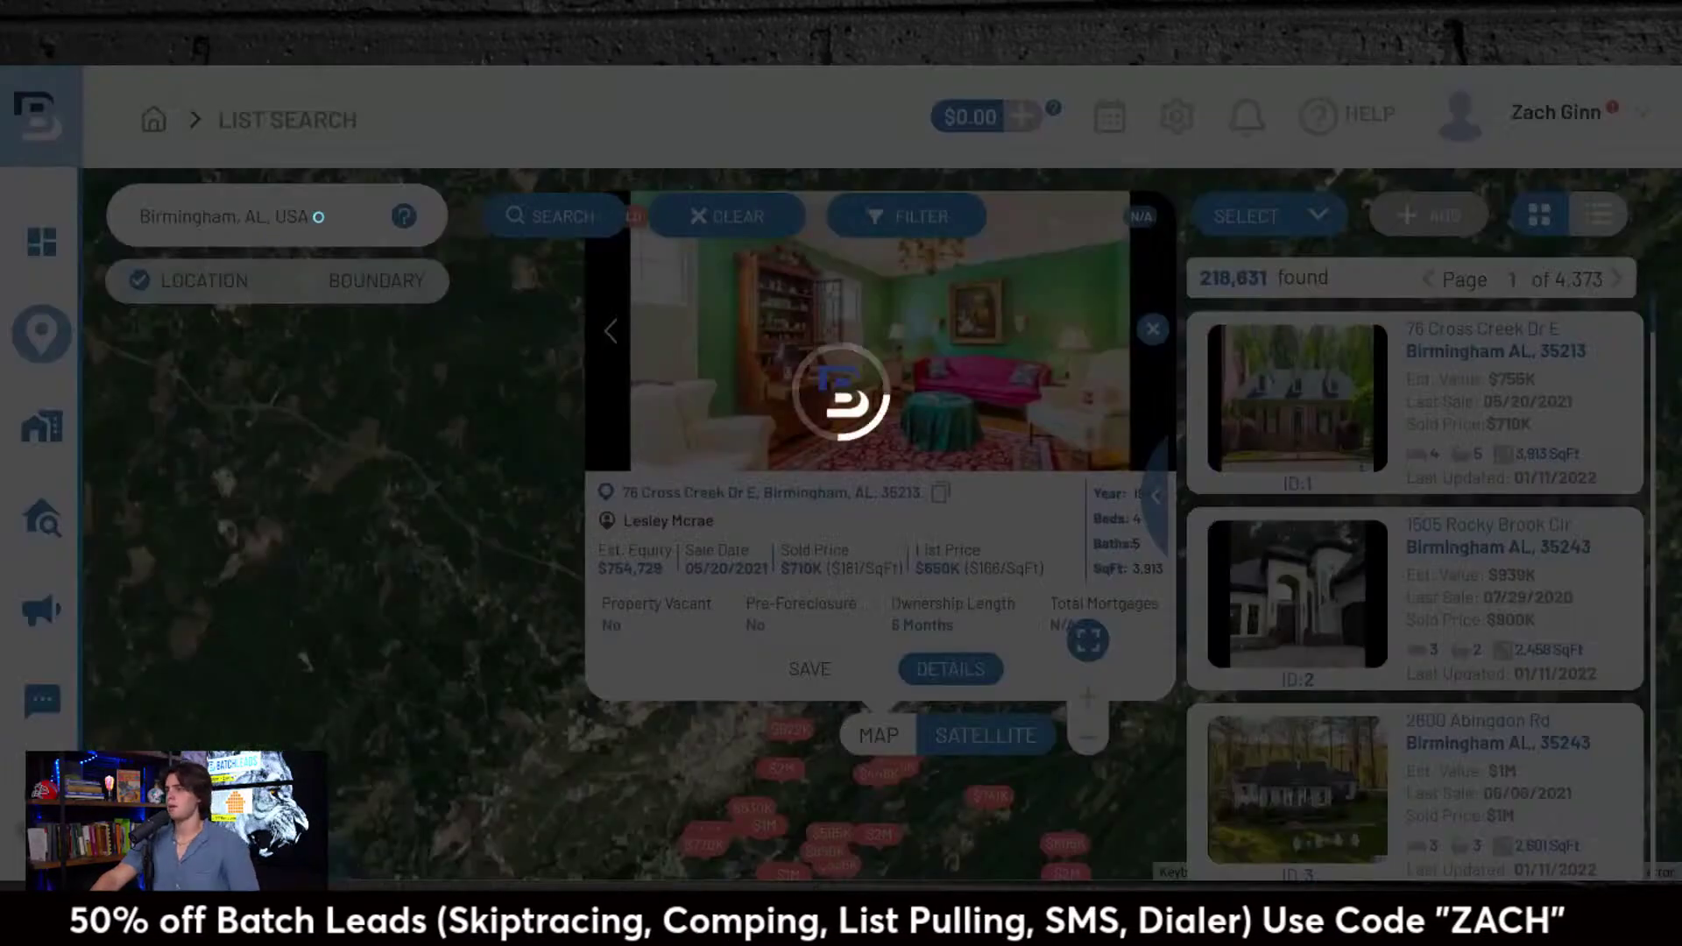
# Step: Close the property preview and zoom the map out four levels
pyautogui.scroll(1, 787, 487)
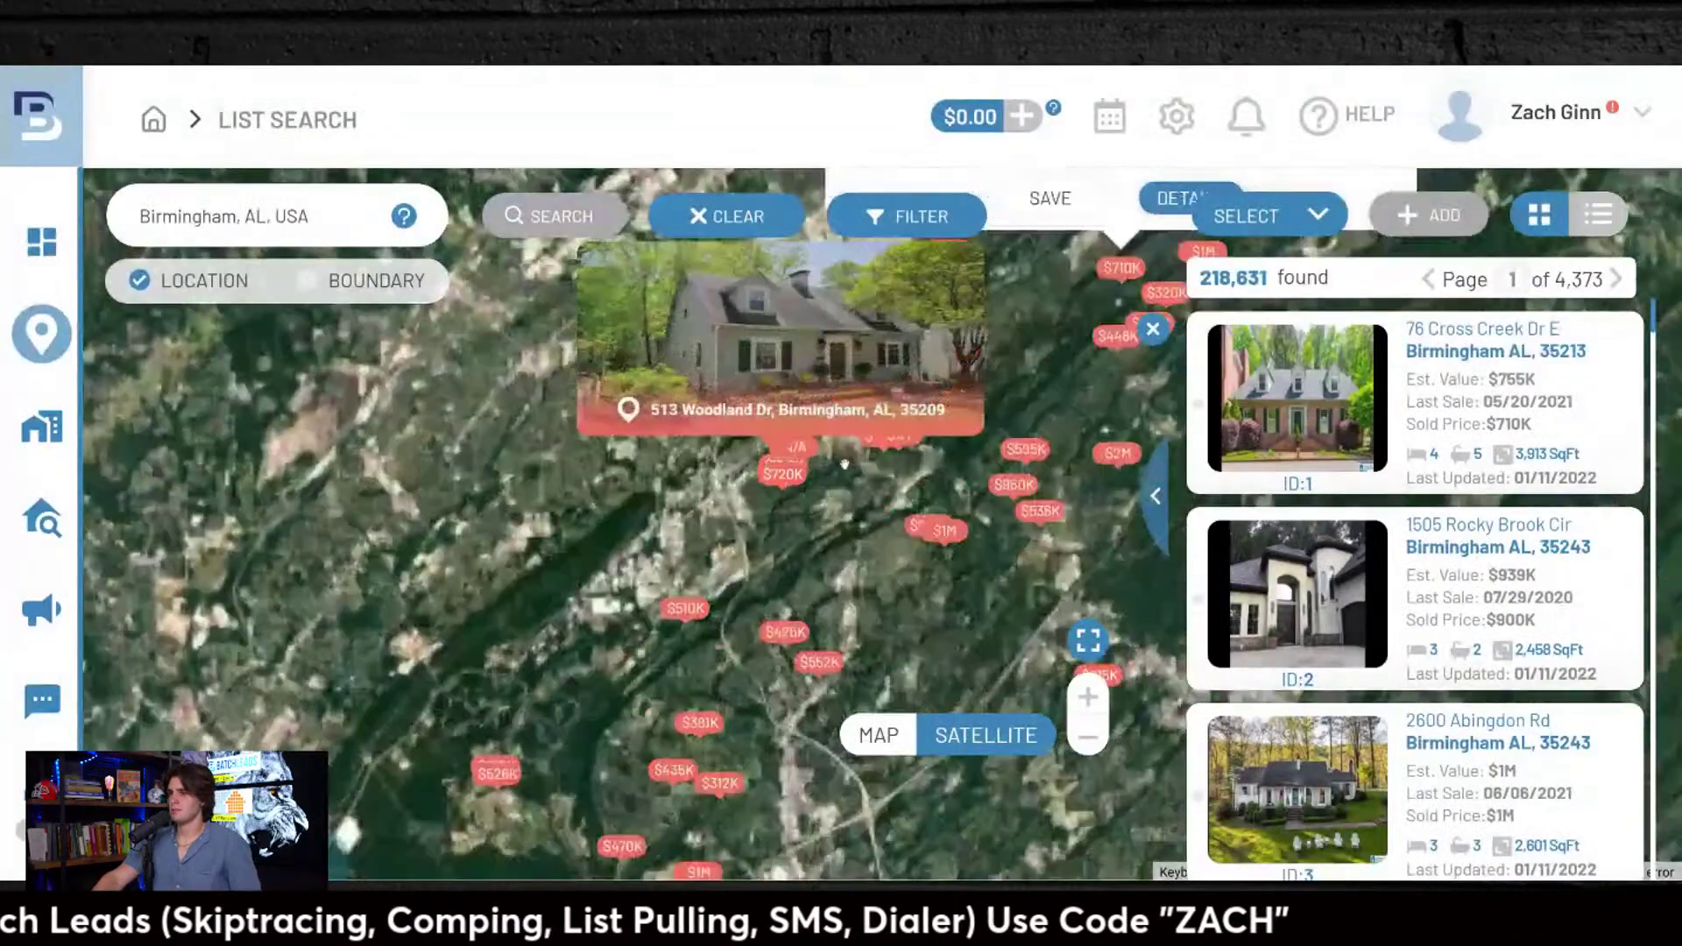
pyautogui.scroll(-2, 785, 456)
pyautogui.click(632, 434)
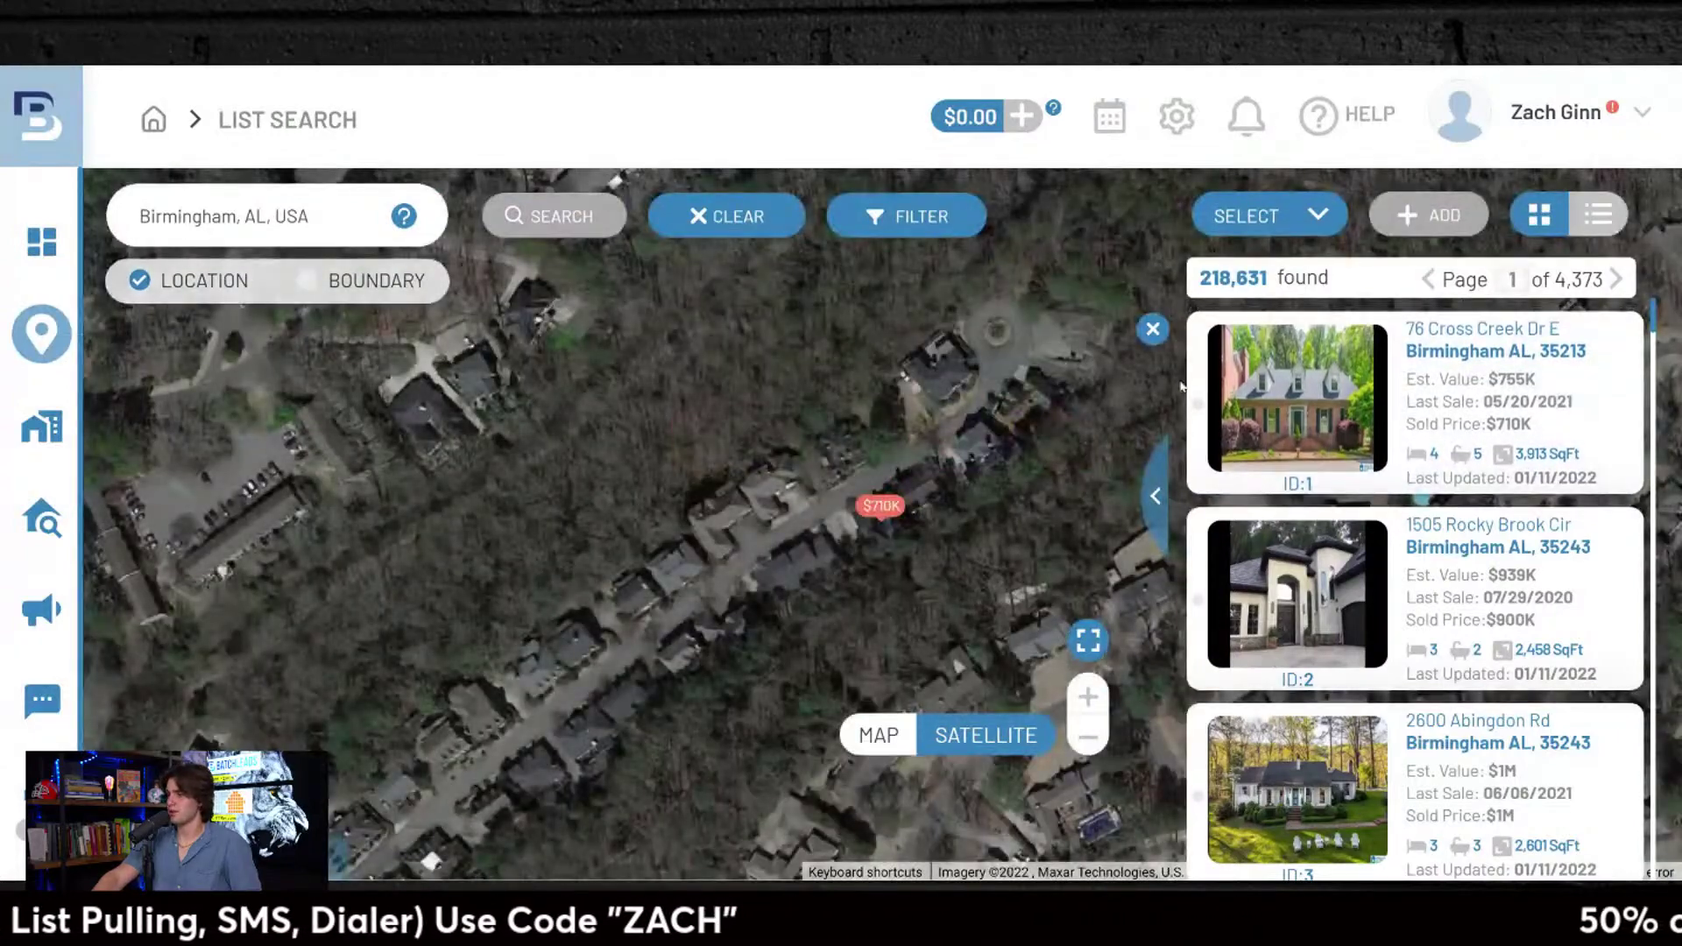
pyautogui.click(1087, 736)
pyautogui.click(1087, 736)
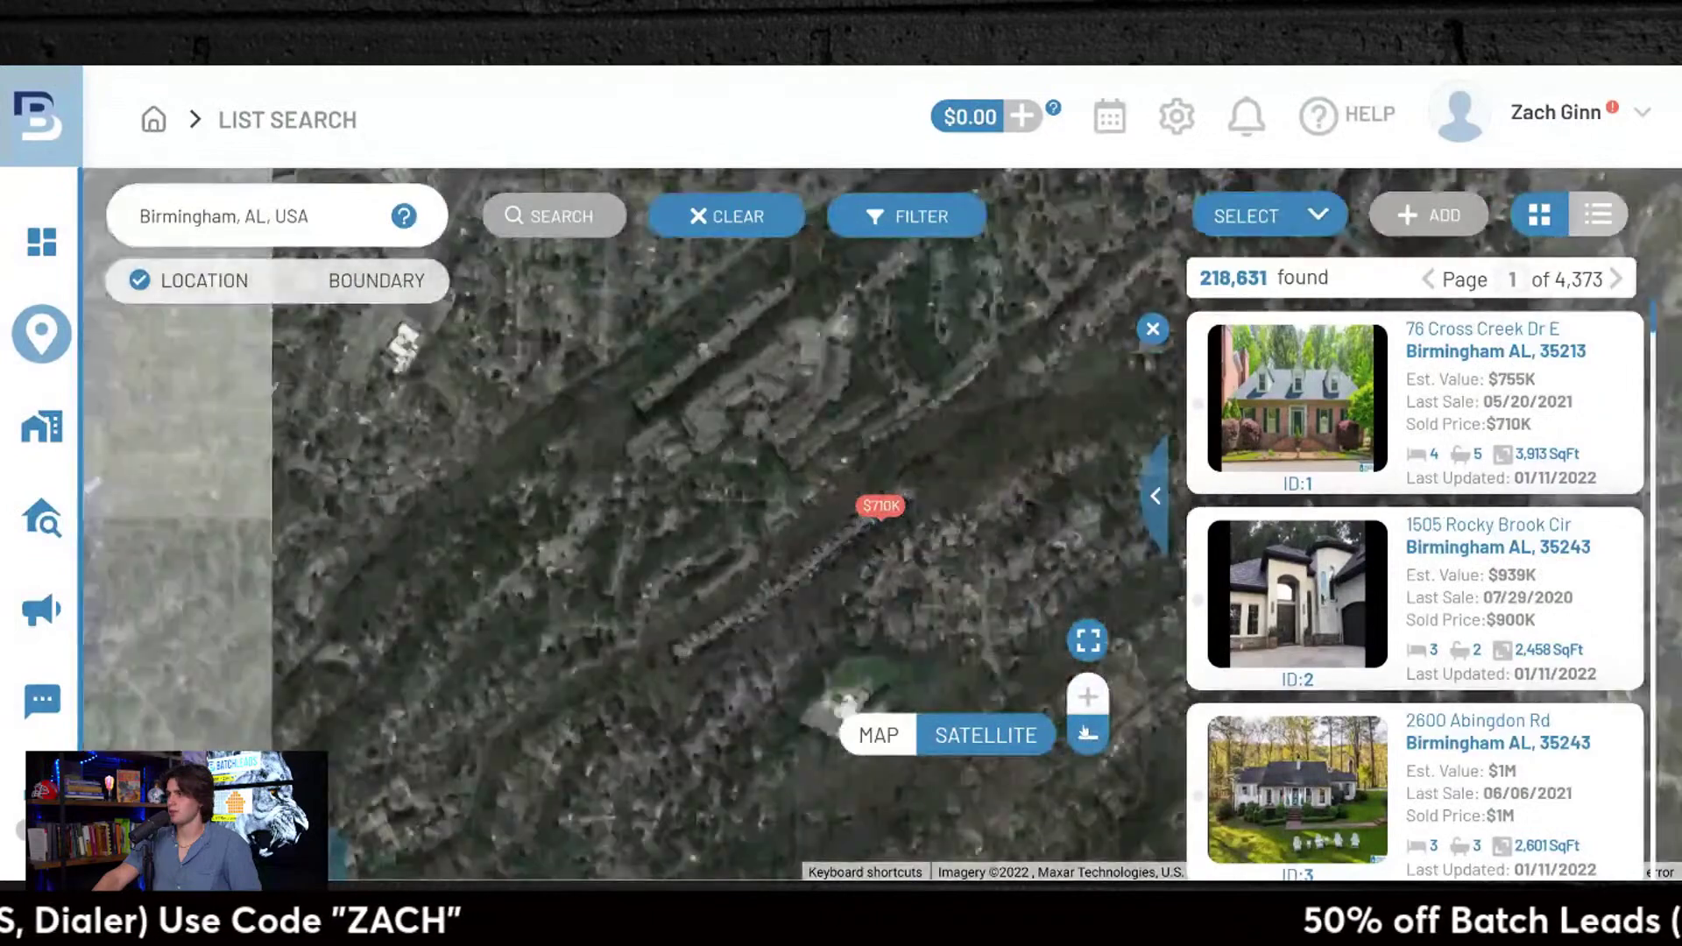
pyautogui.click(1087, 736)
pyautogui.click(1087, 734)
# Step: Collapse and reopen the results list, briefly viewing it as a full property table
pyautogui.click(1155, 330)
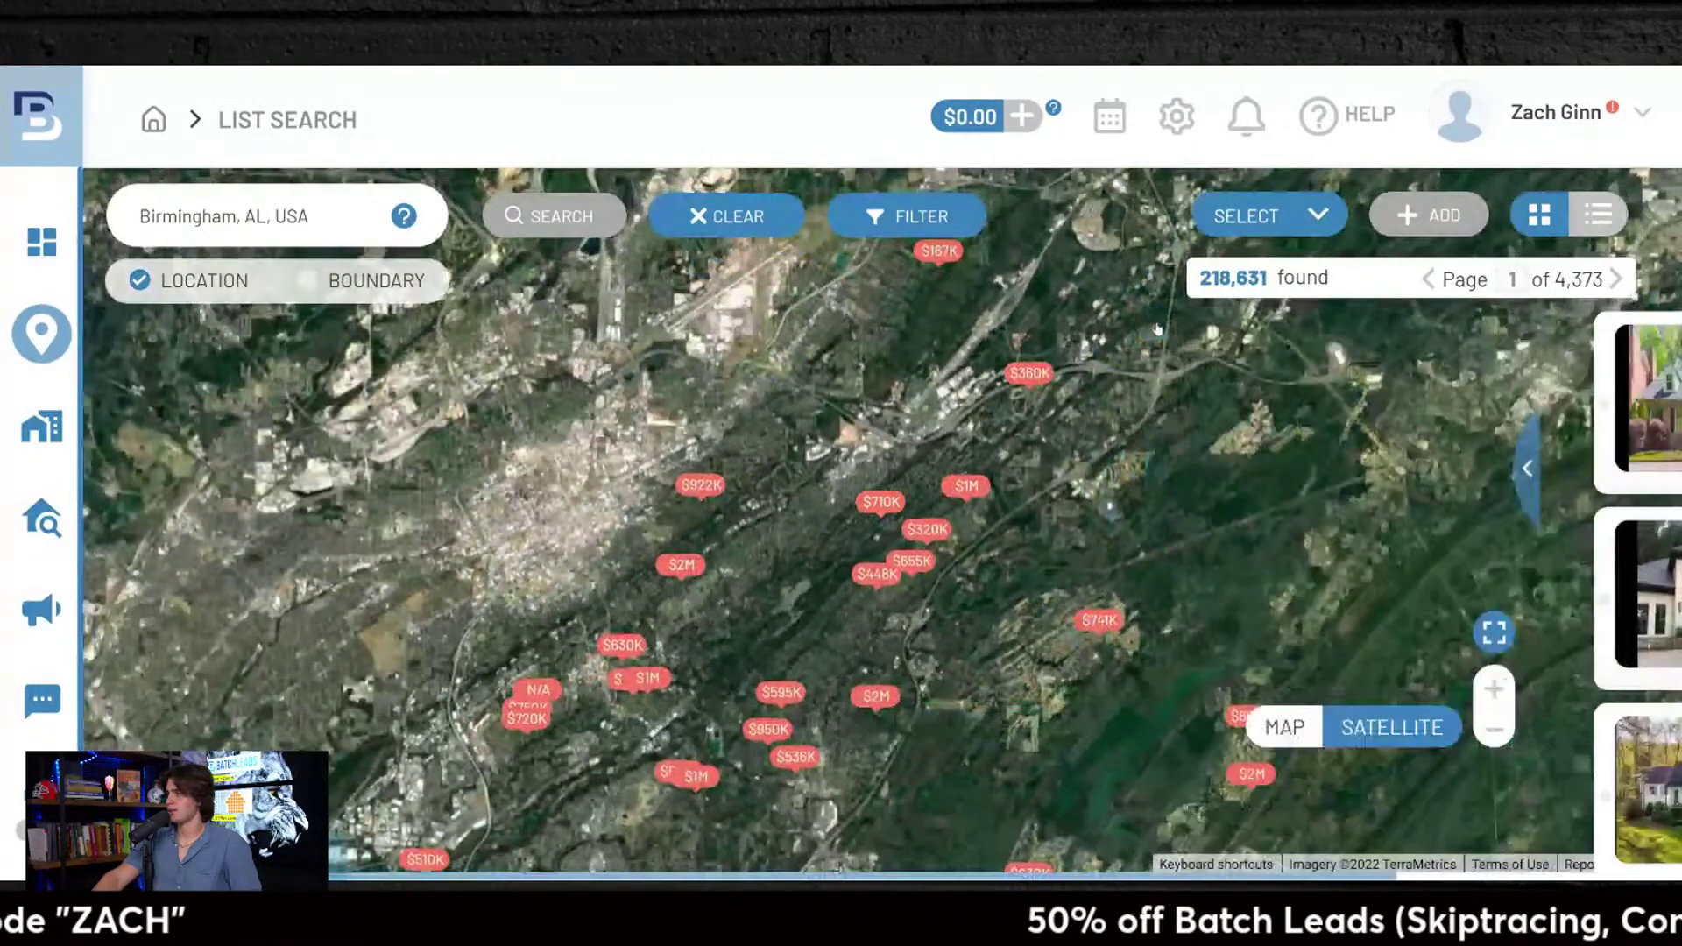
pyautogui.click(1527, 467)
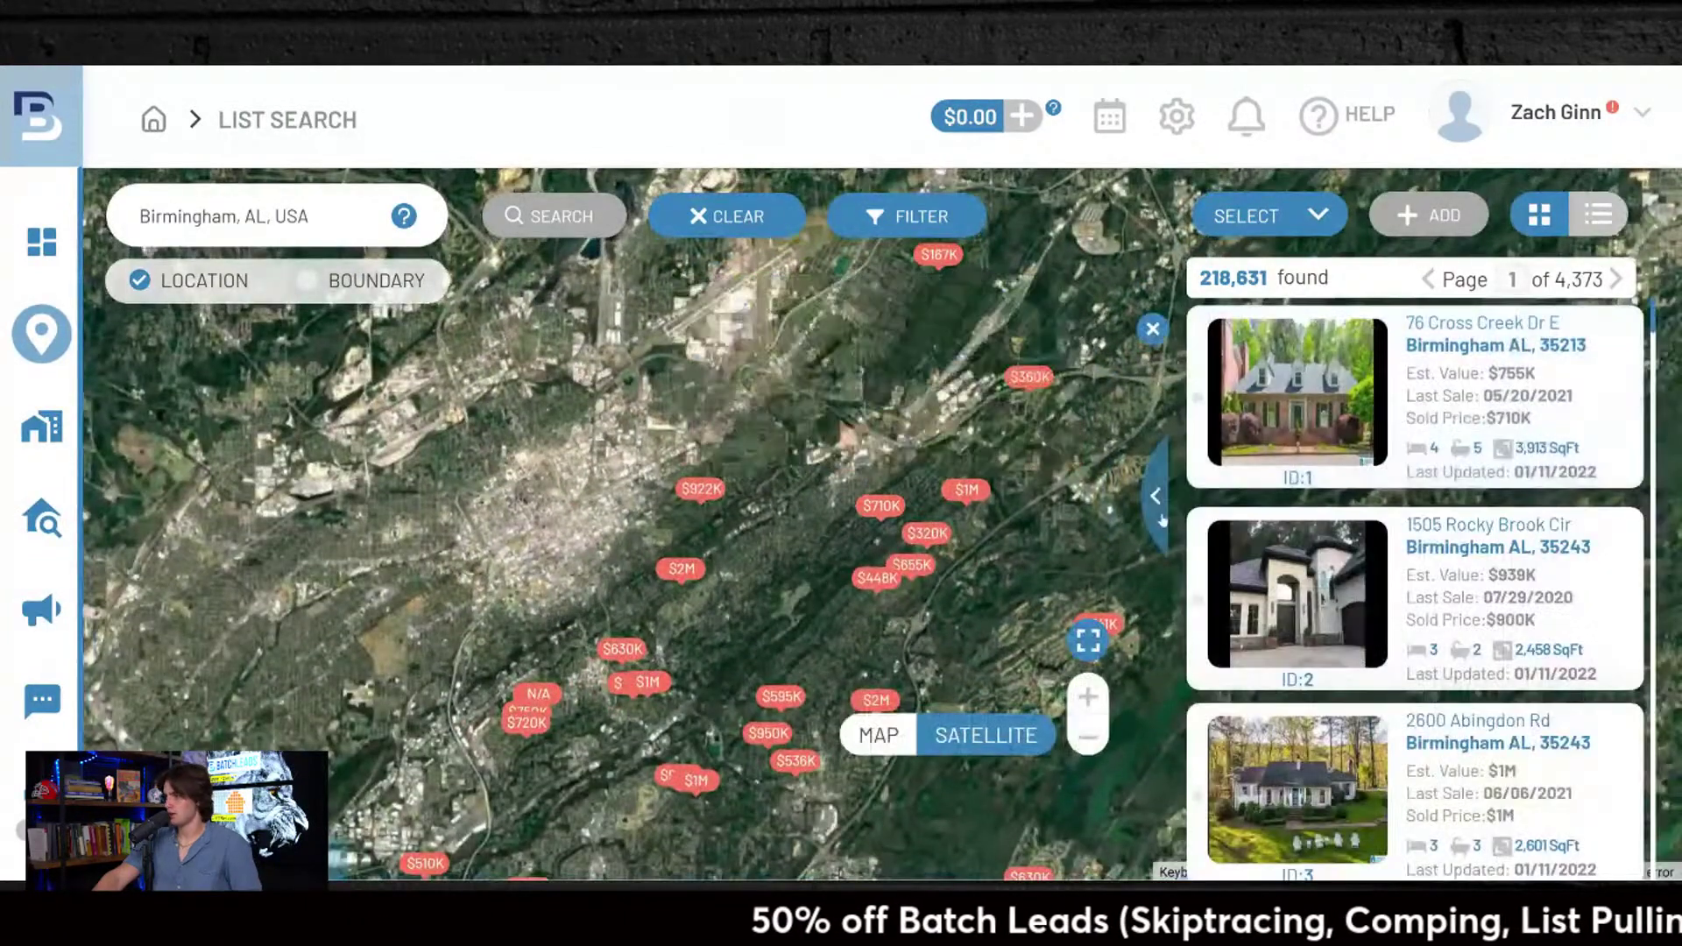
pyautogui.click(1598, 214)
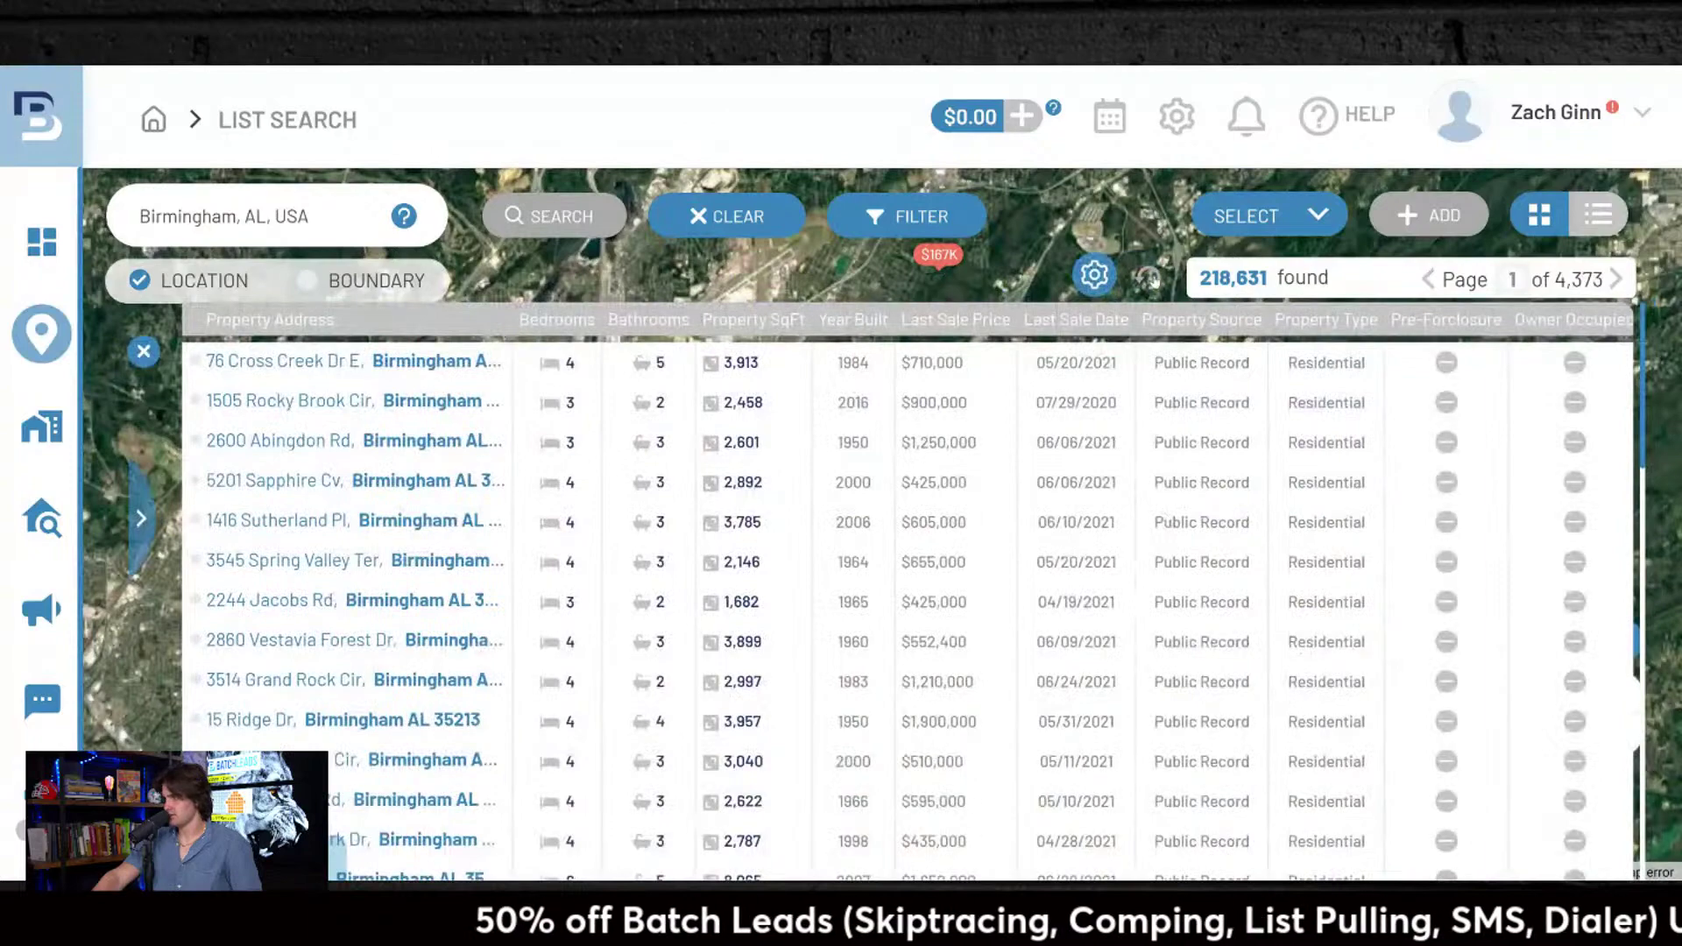
pyautogui.click(145, 351)
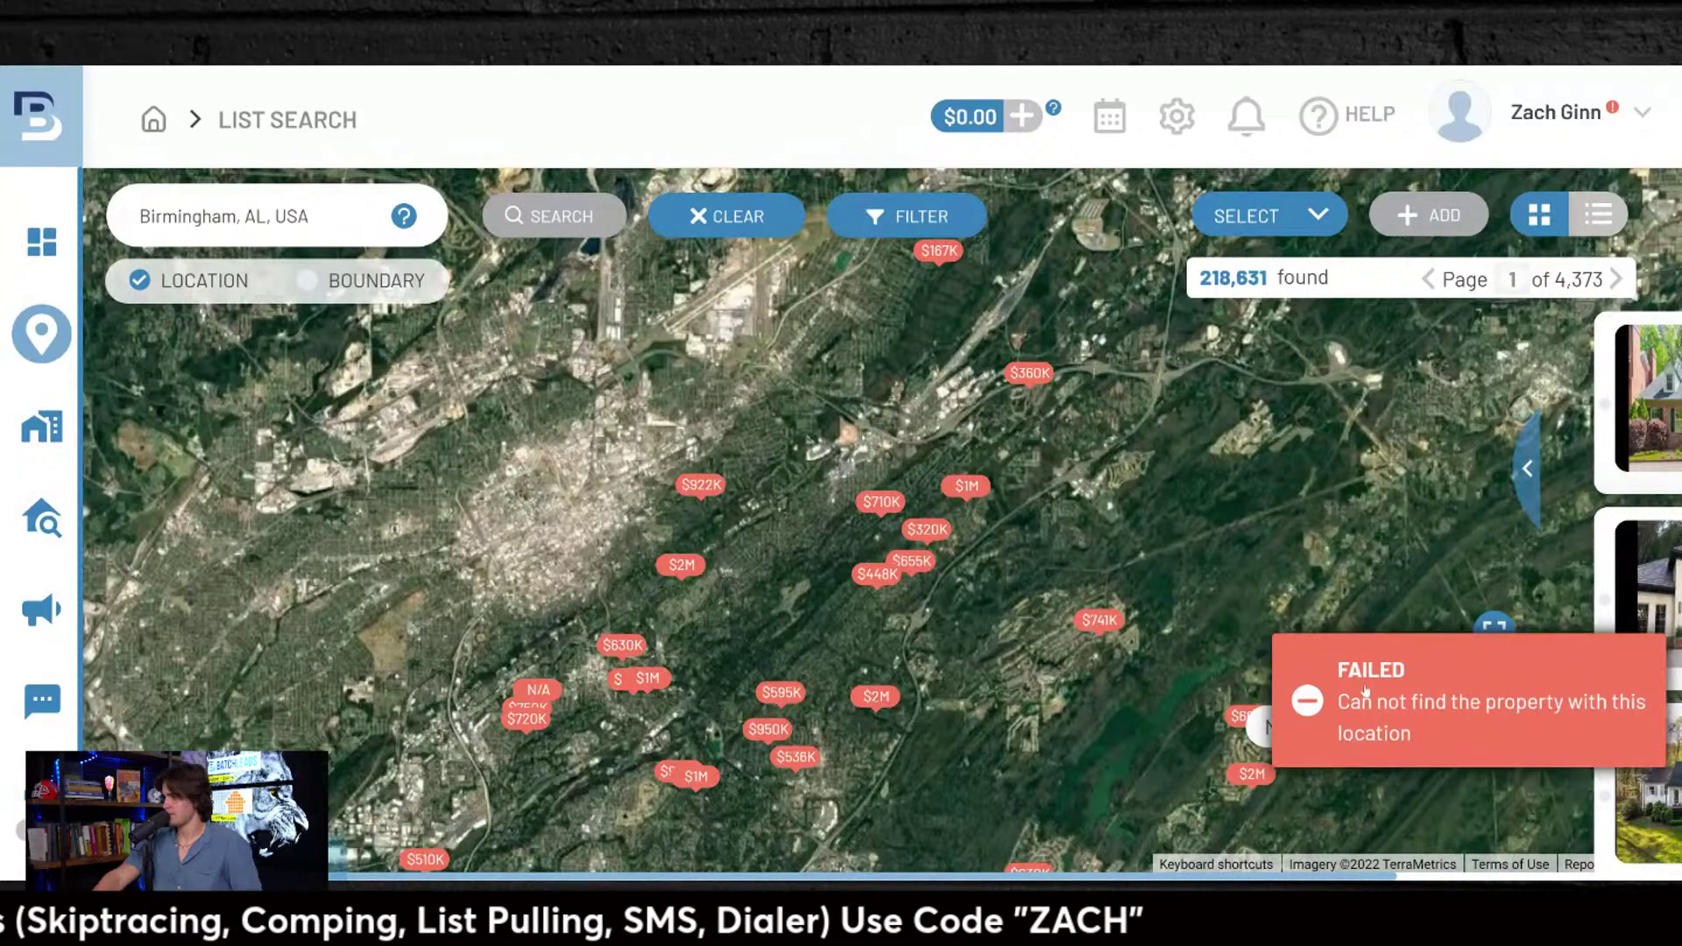
# Step: Switch to the labelled street map, expand the result cards and open the filters
pyautogui.click(1284, 728)
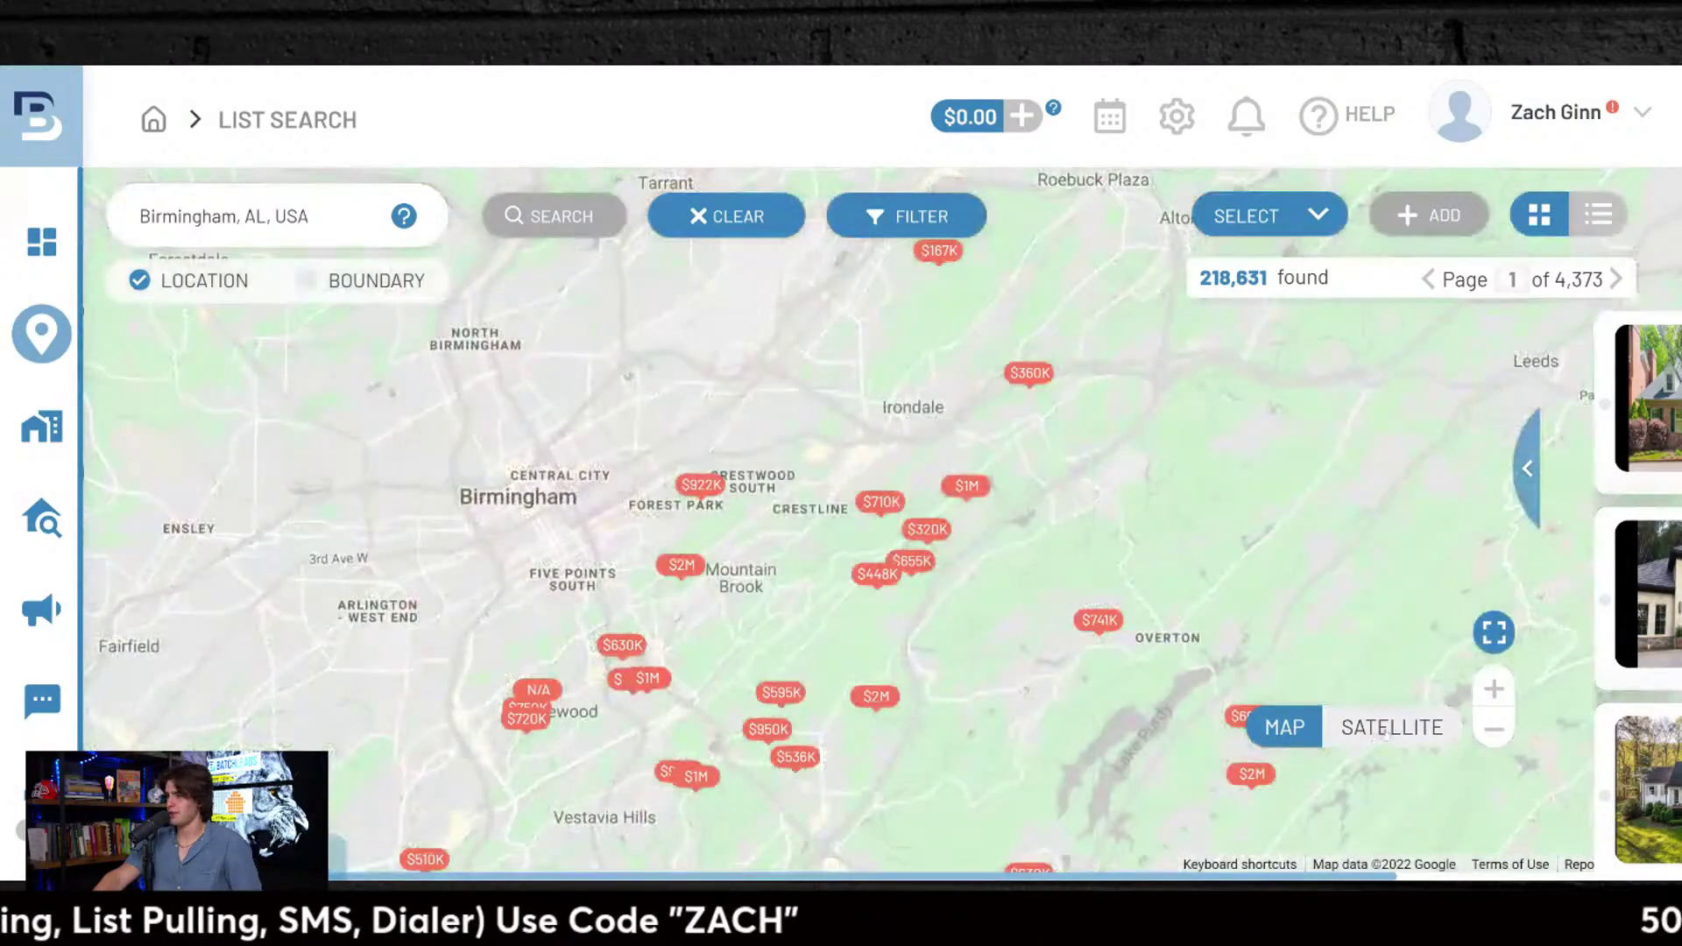
pyautogui.click(1376, 735)
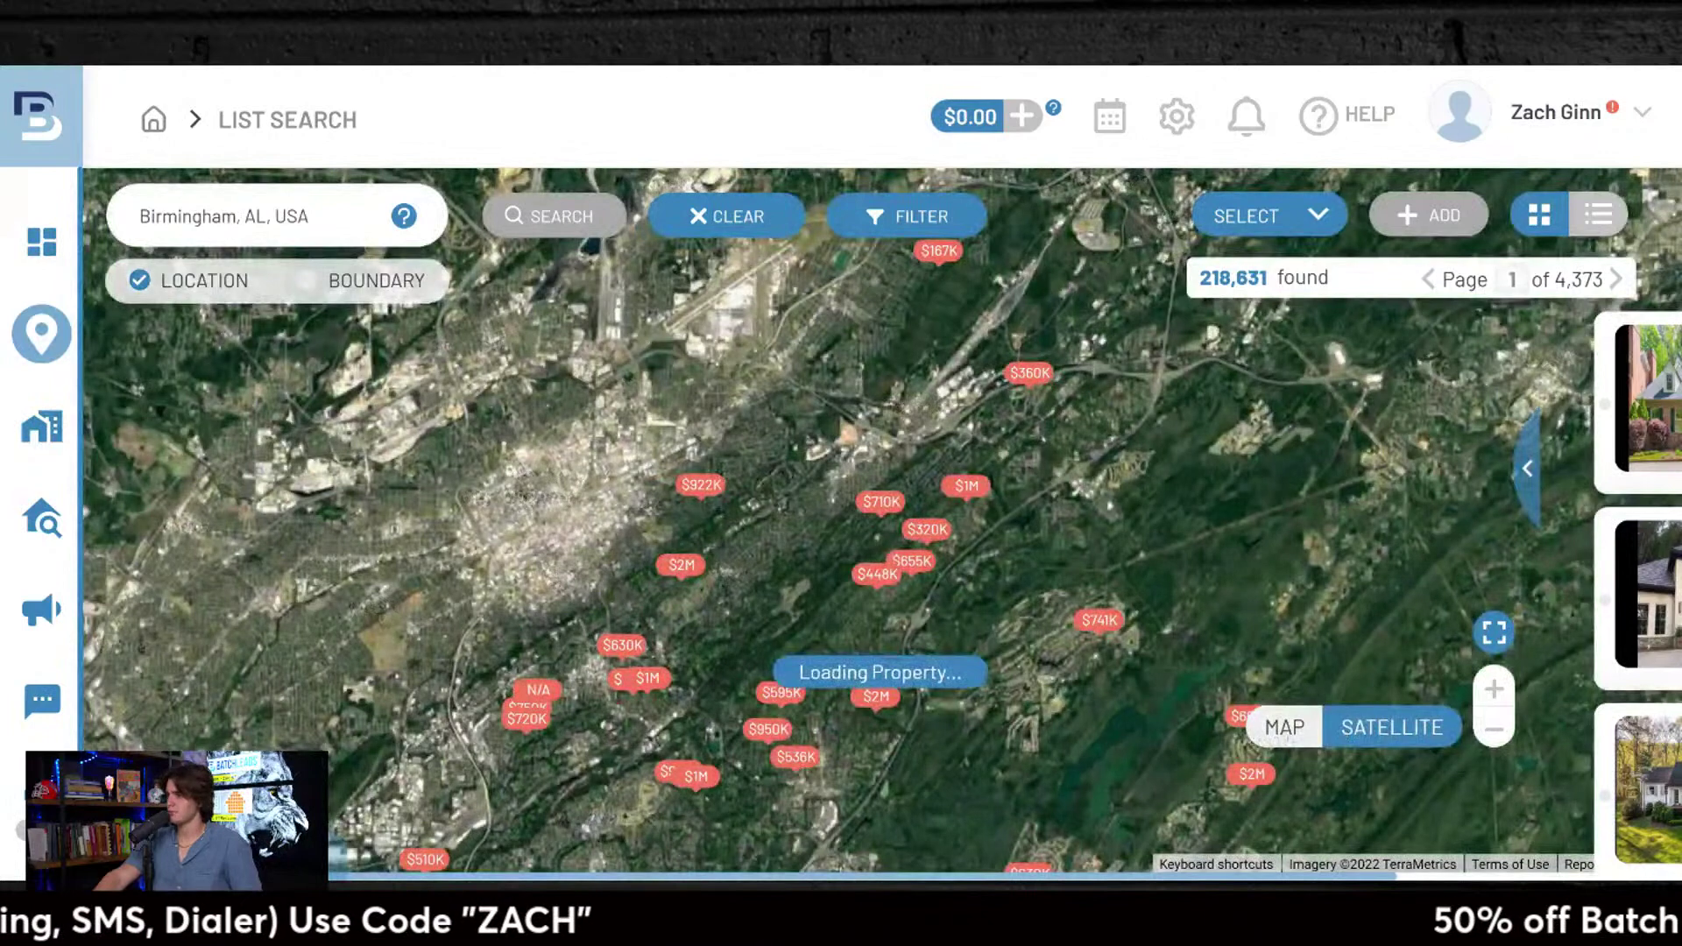
pyautogui.click(1285, 727)
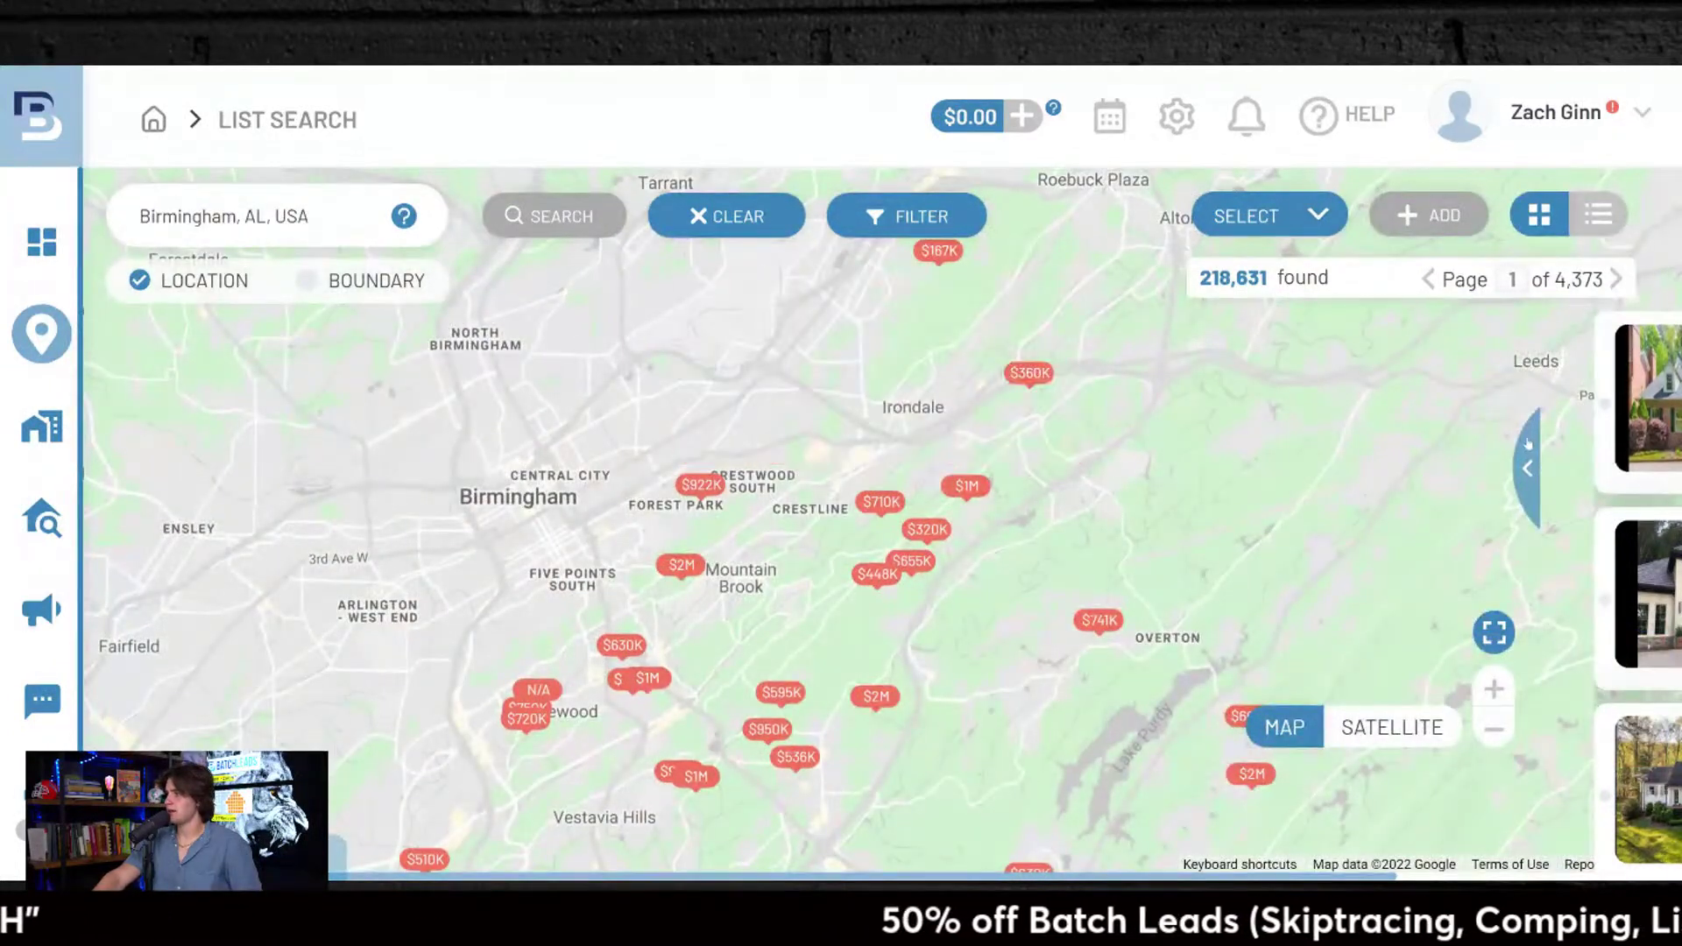
pyautogui.click(1527, 469)
pyautogui.click(935, 220)
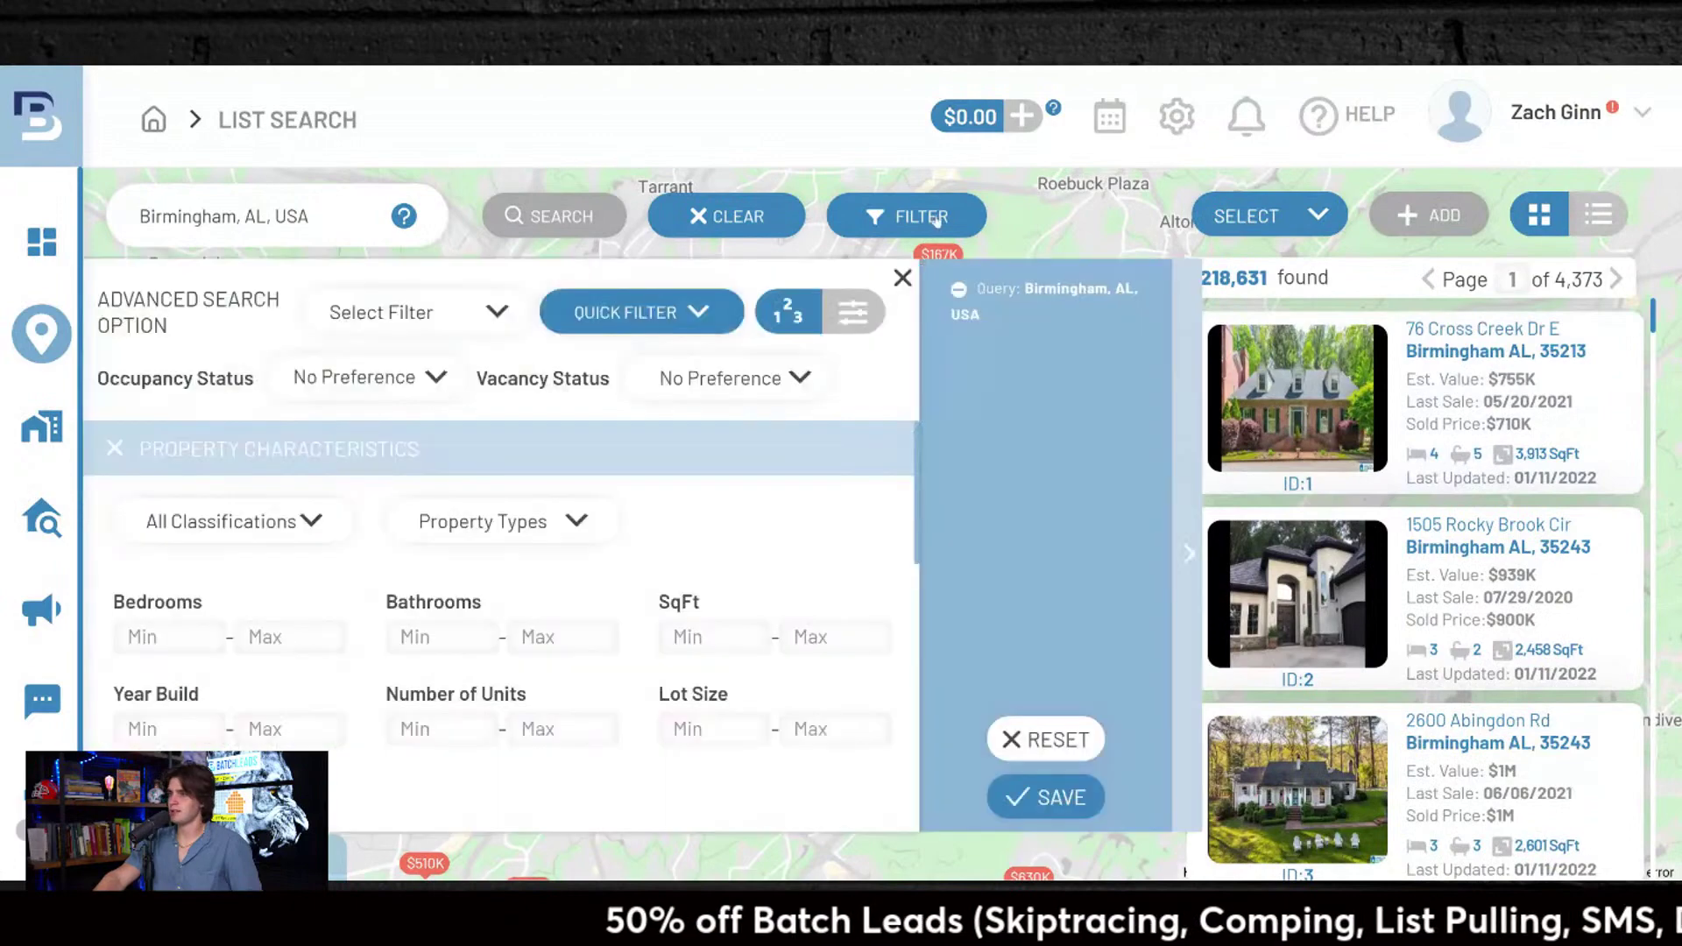
# Step: Look through the quick filter, classification and property type options in the filter panel
pyautogui.click(694, 310)
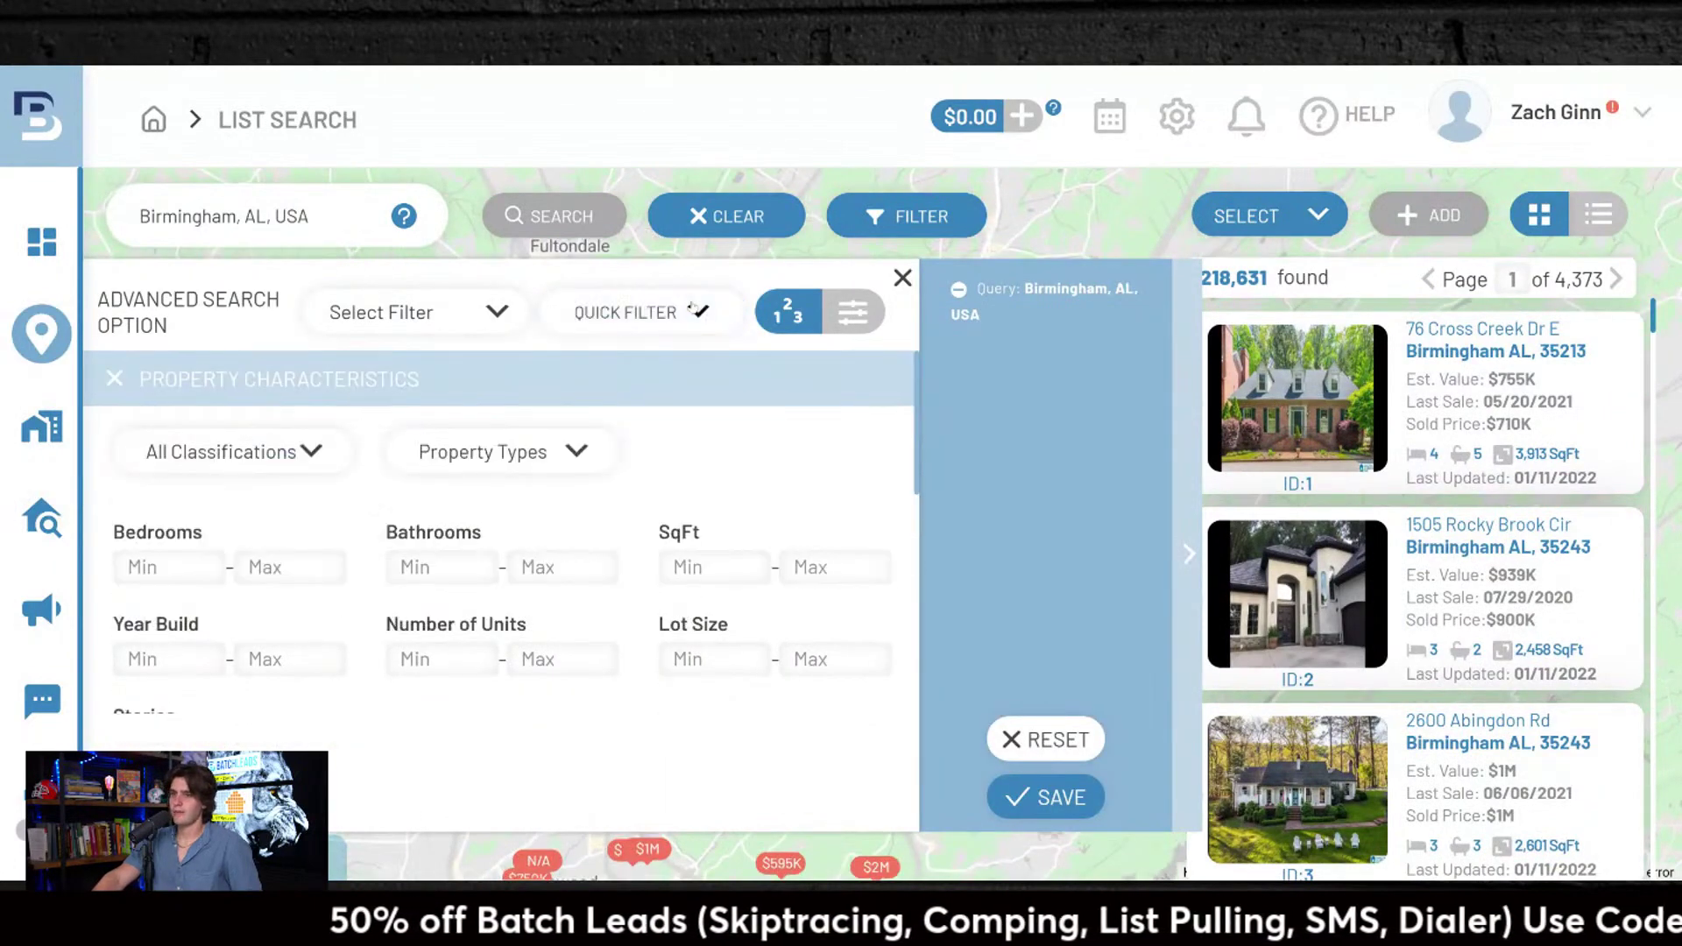
pyautogui.click(252, 447)
pyautogui.scroll(-3, 333, 639)
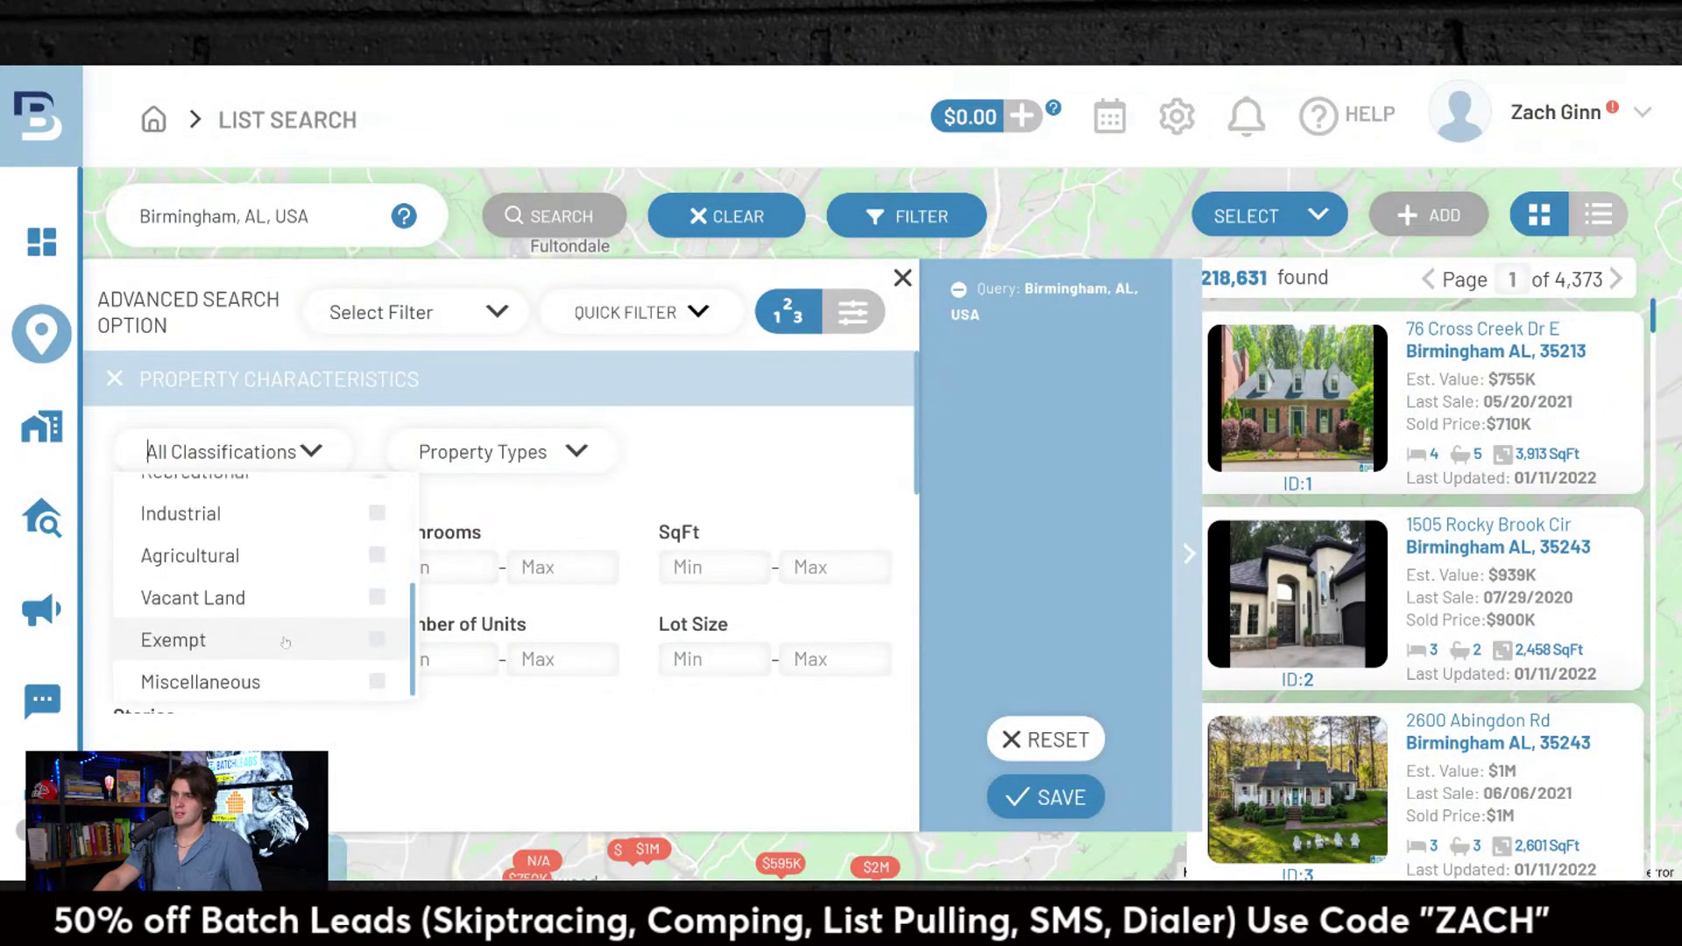
pyautogui.scroll(3, 333, 640)
pyautogui.click(578, 460)
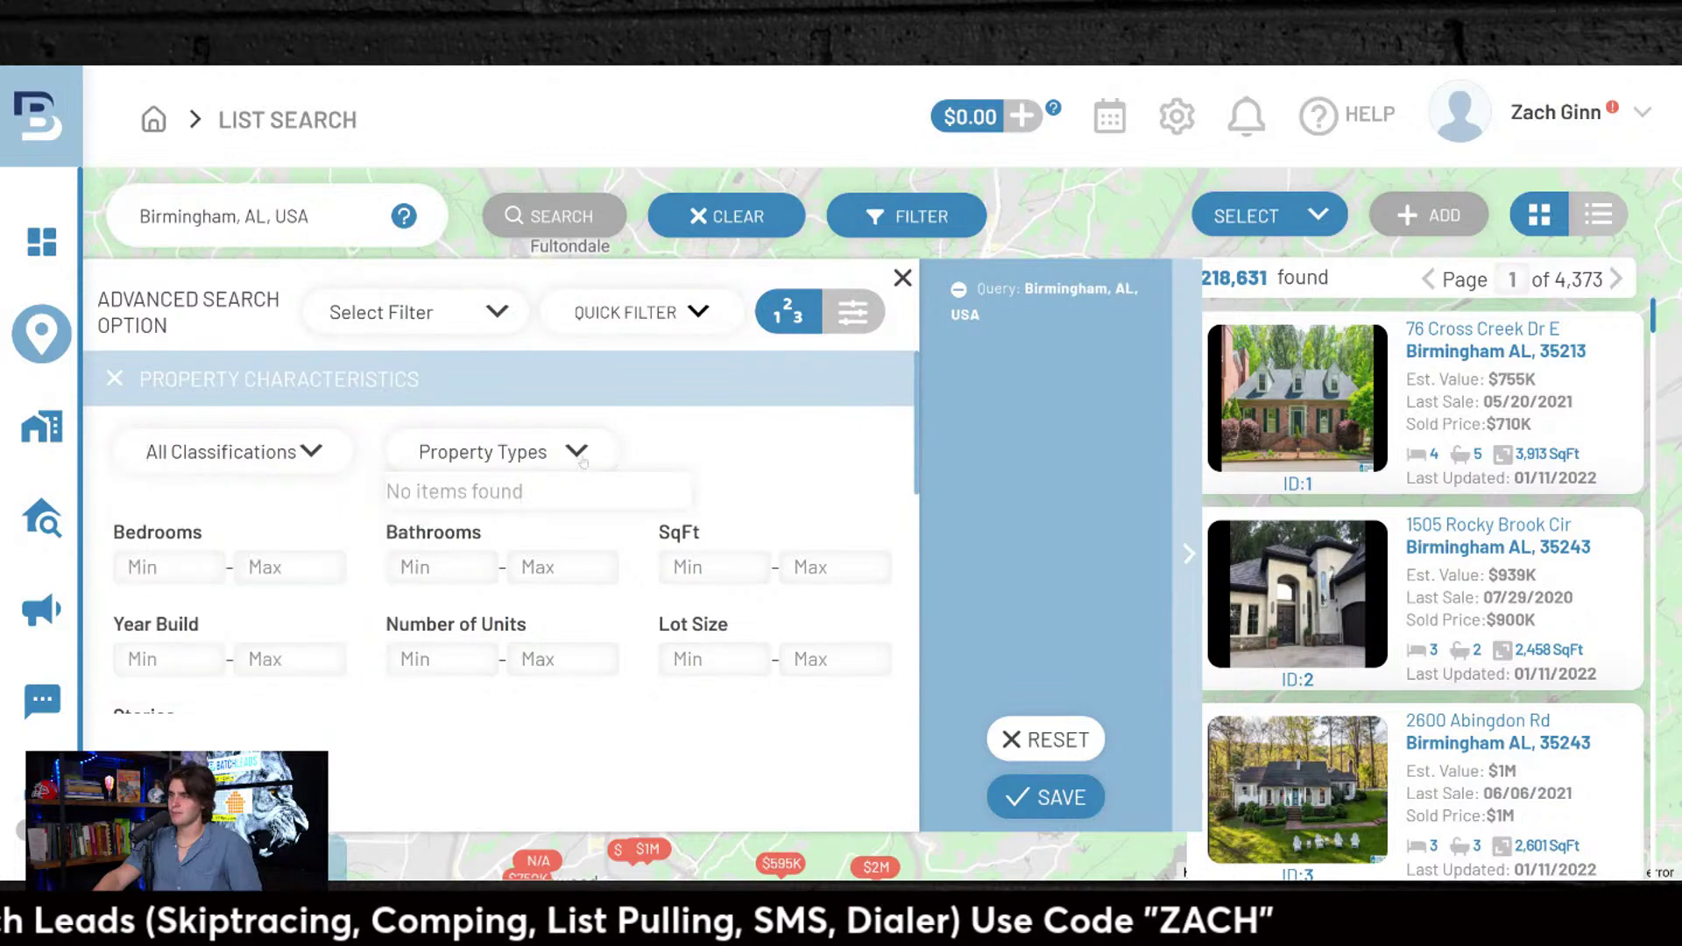
pyautogui.click(701, 313)
pyautogui.click(489, 315)
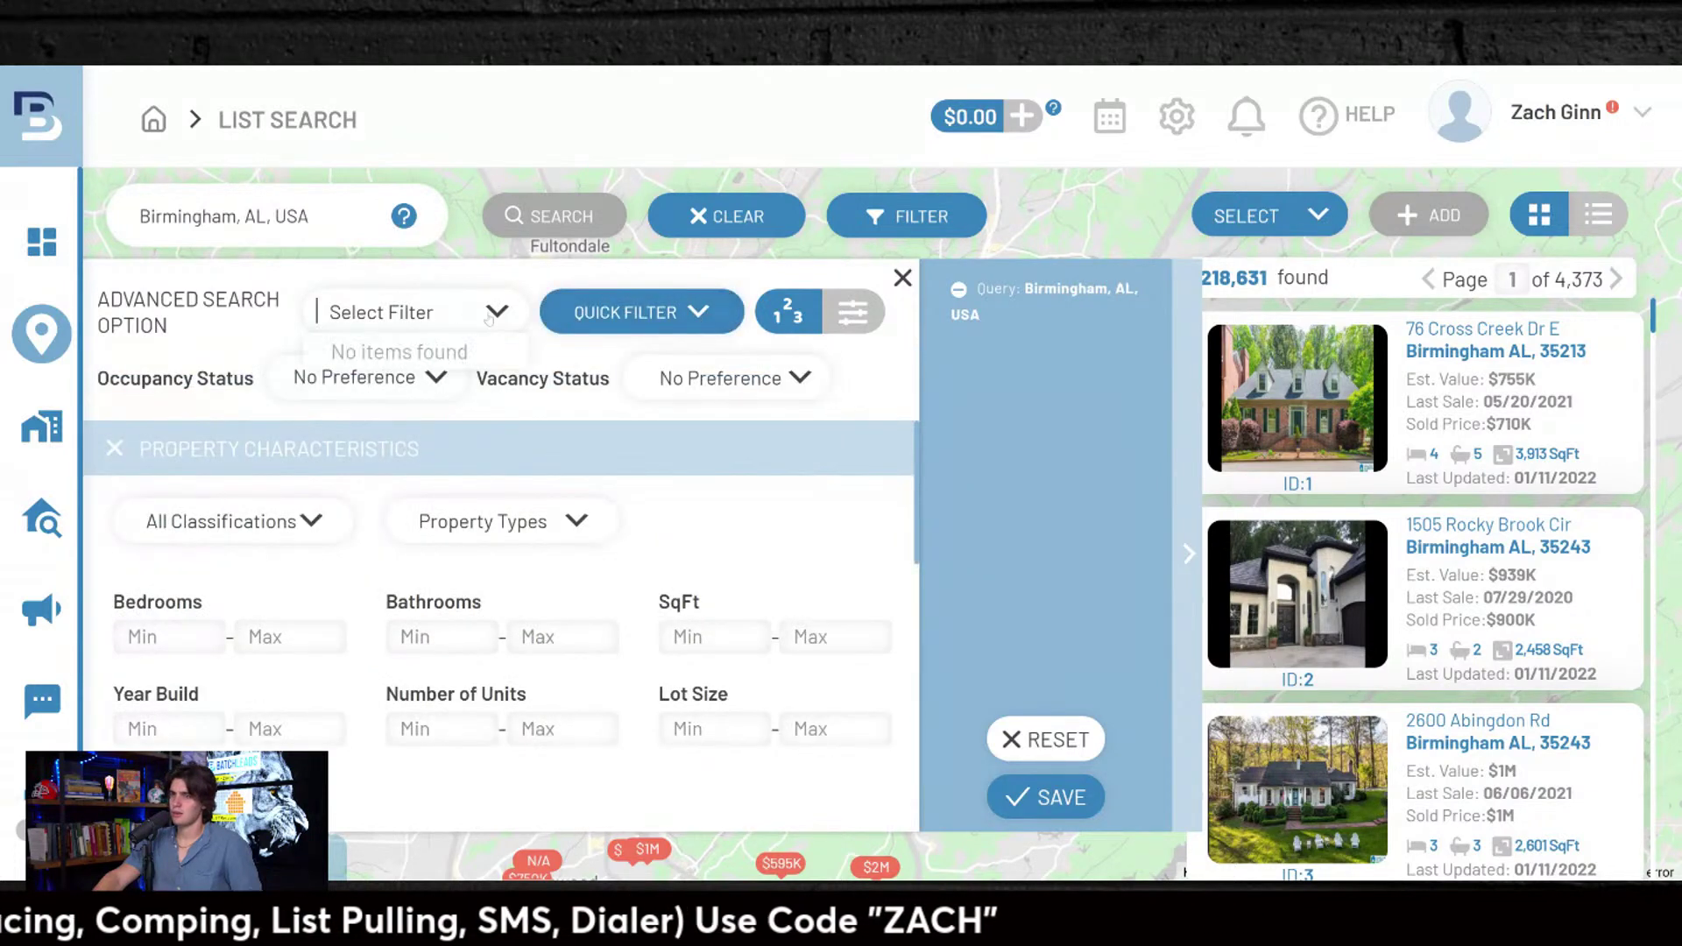
pyautogui.click(697, 314)
pyautogui.click(697, 314)
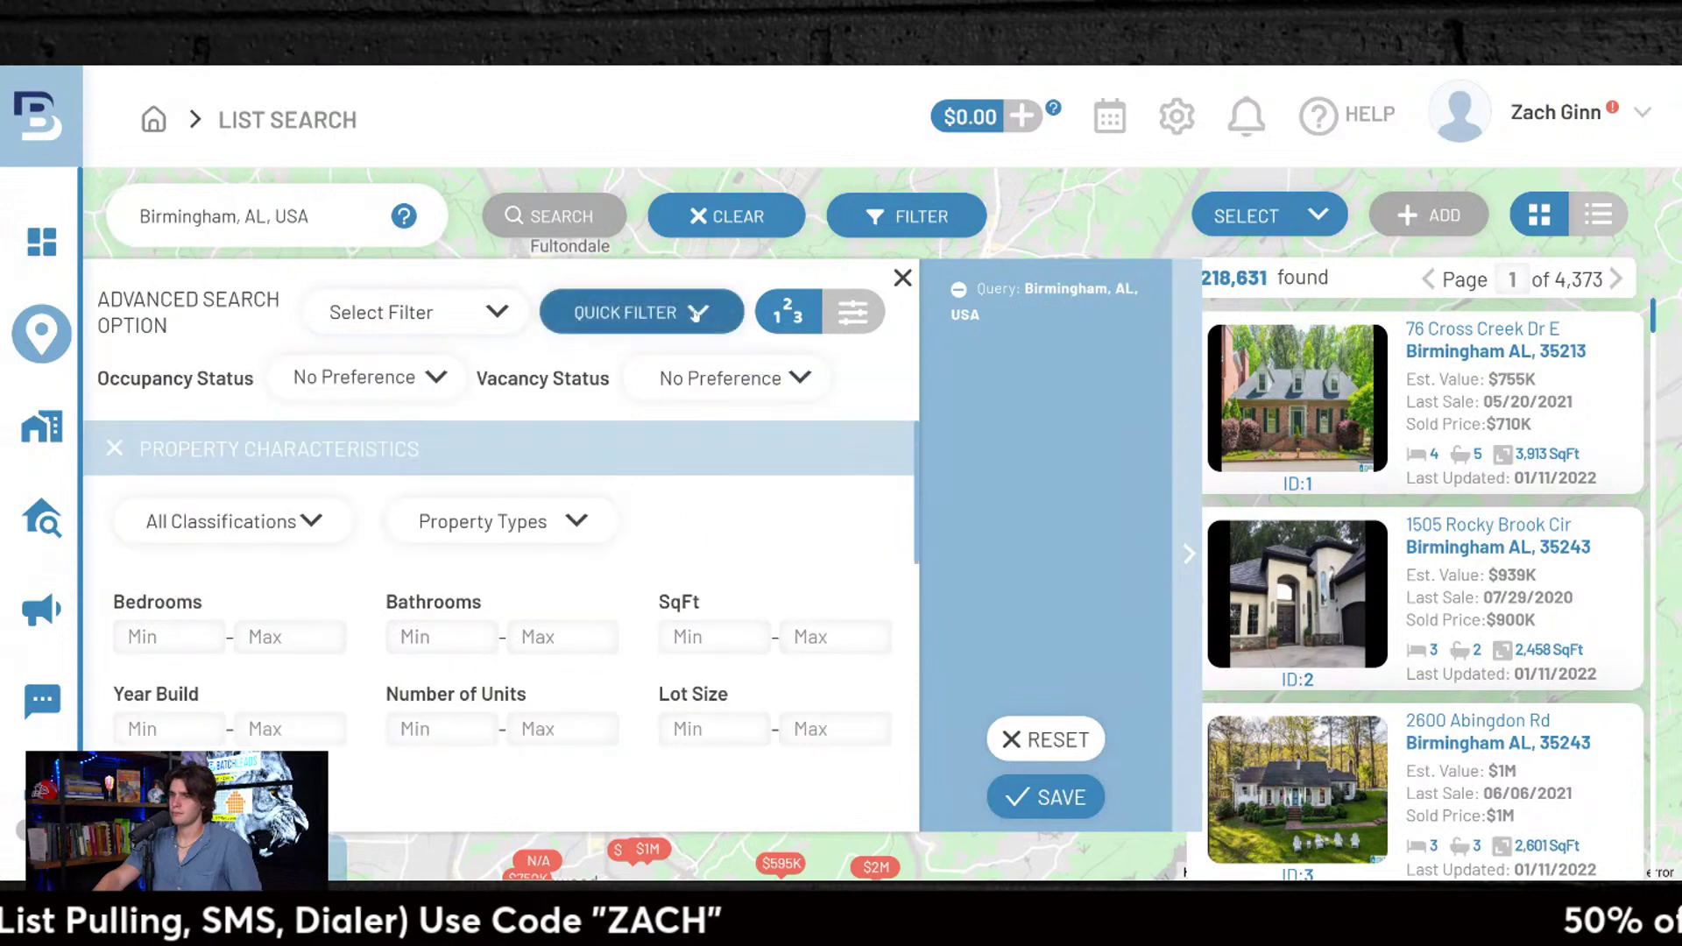
# Step: Set Vacancy Status to Mailing Vacant and apply it, narrowing results to 5,150
pyautogui.click(439, 379)
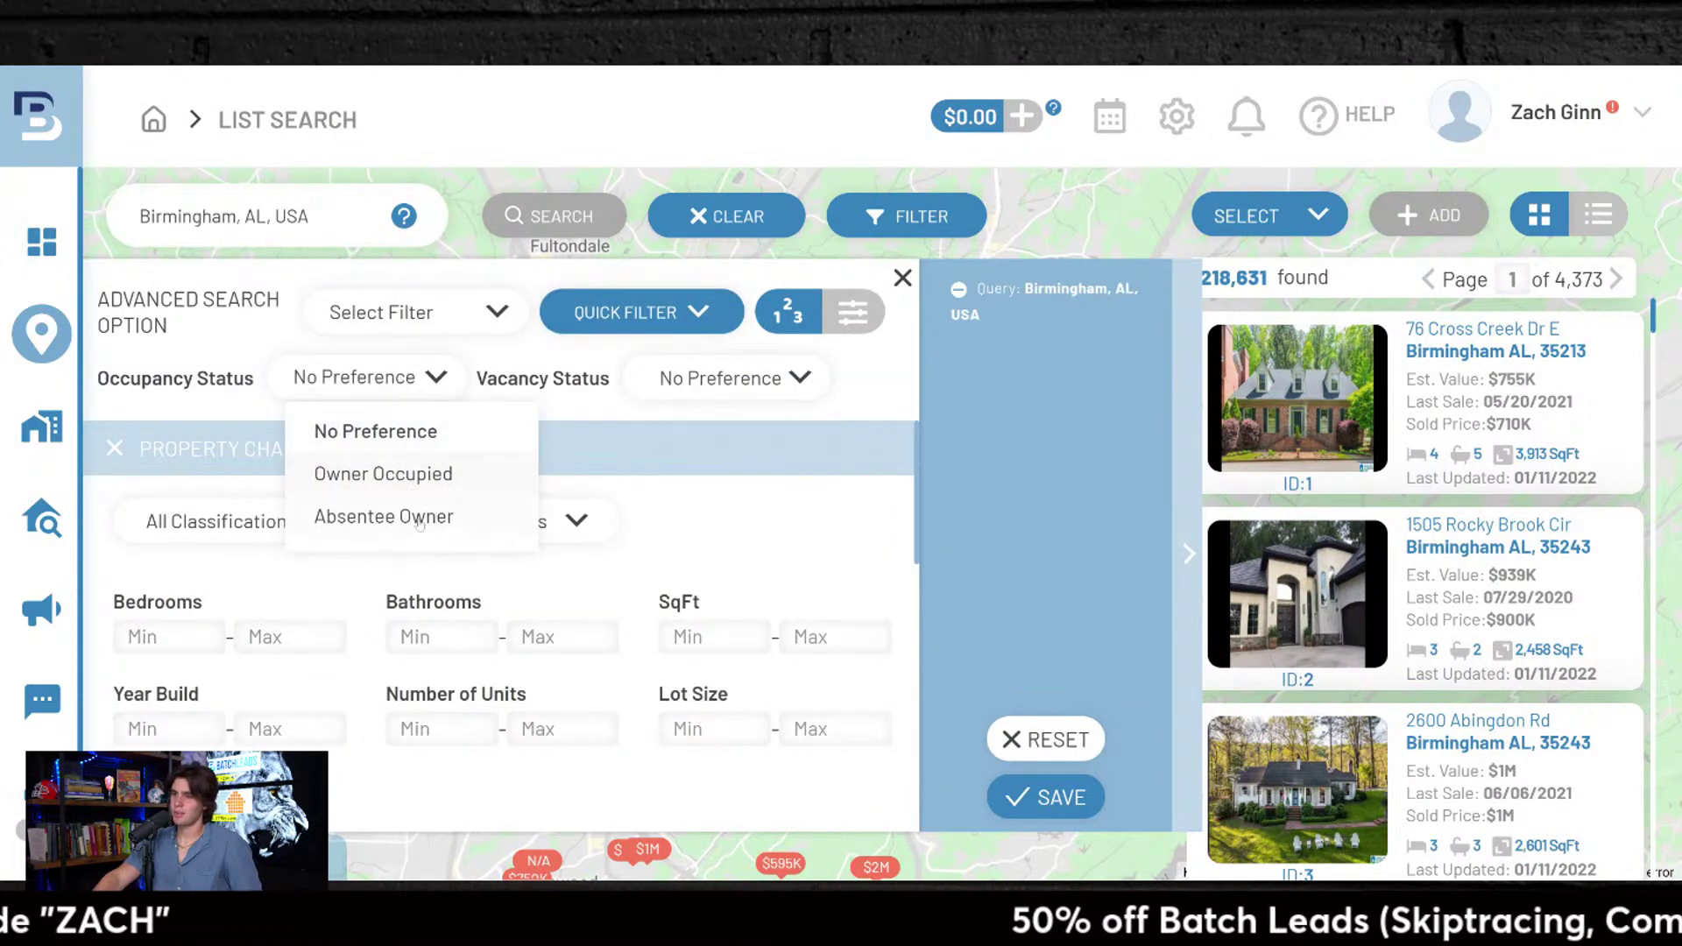
pyautogui.click(800, 377)
pyautogui.click(707, 473)
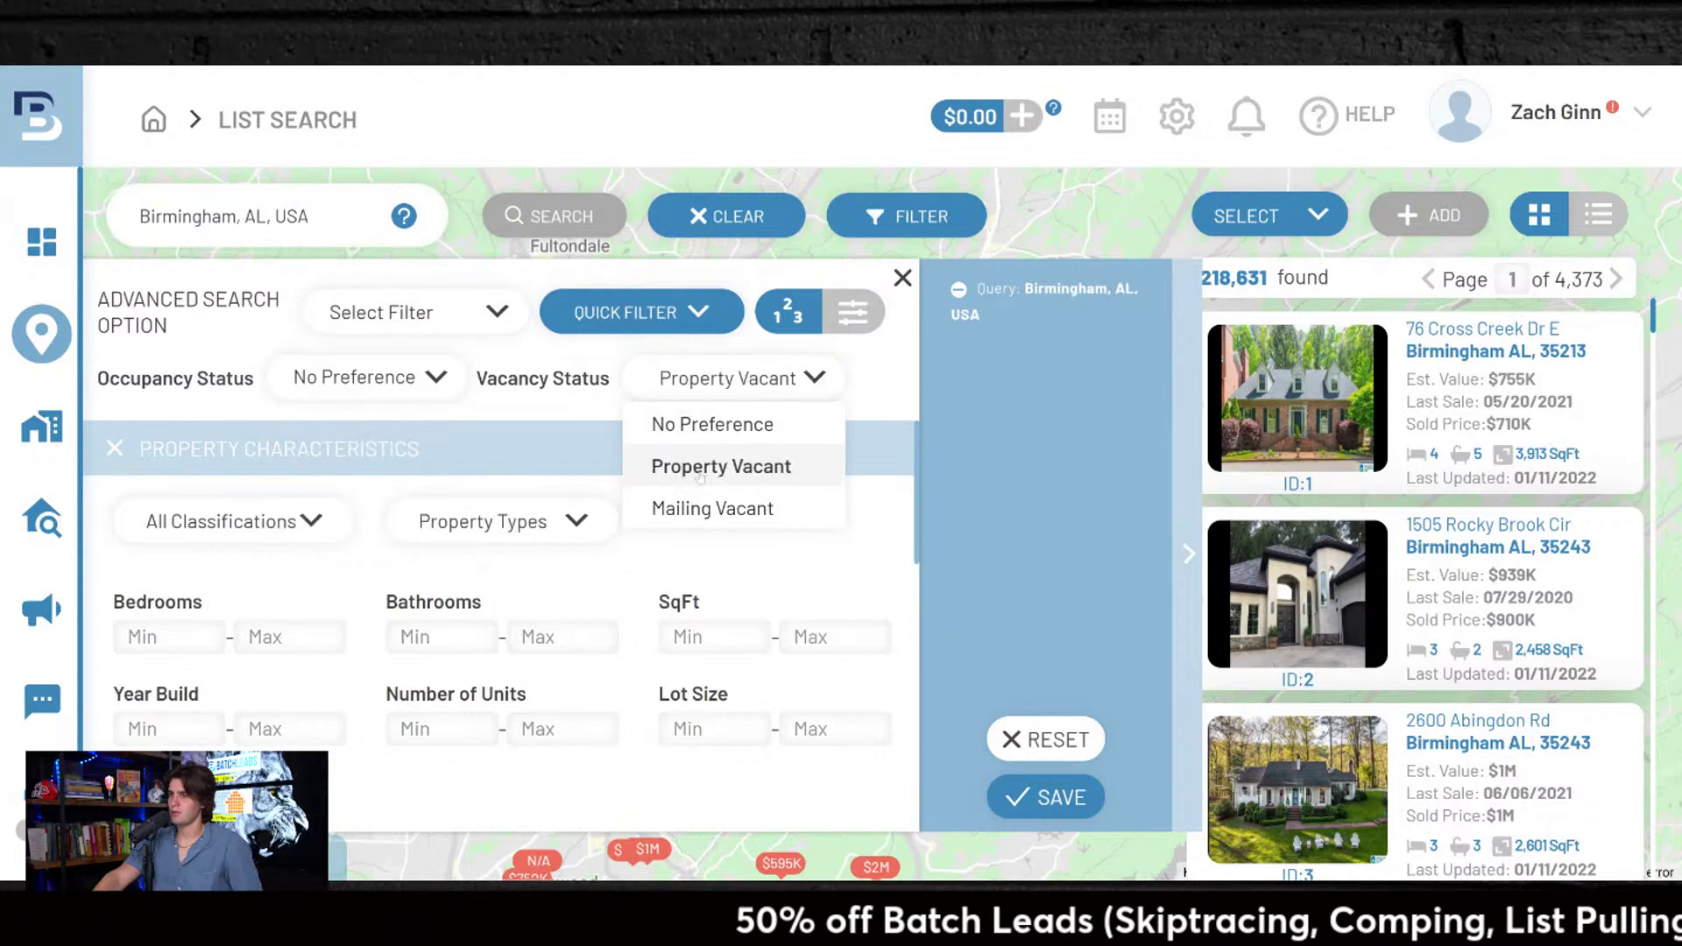
pyautogui.click(759, 513)
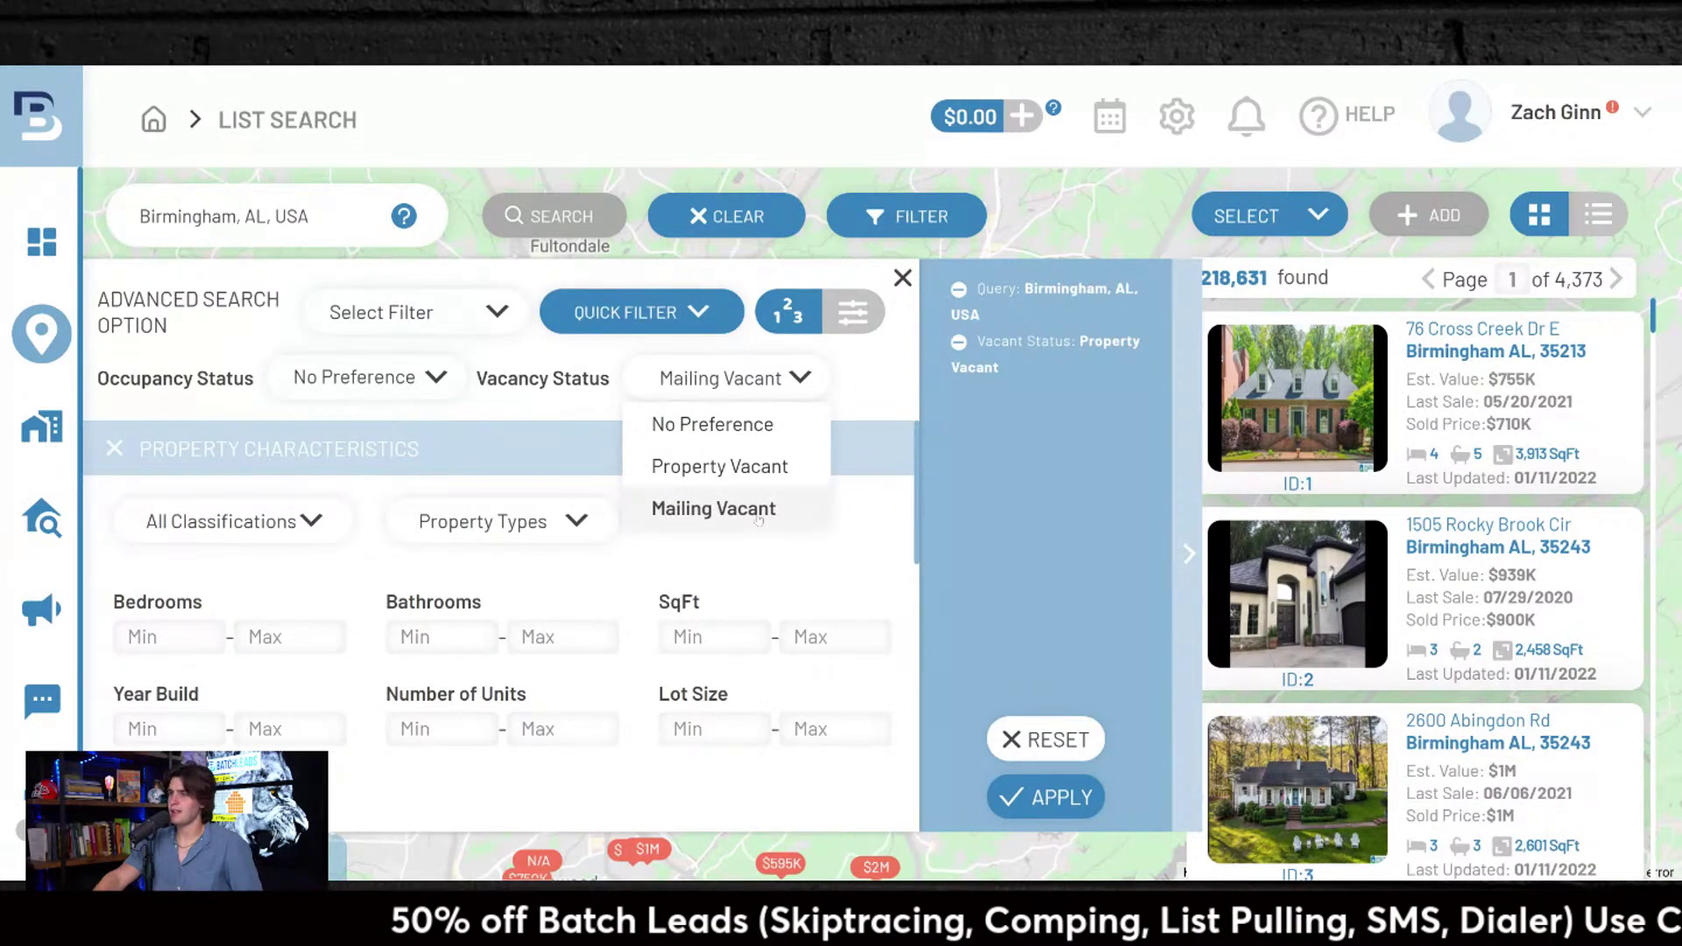
pyautogui.click(1060, 795)
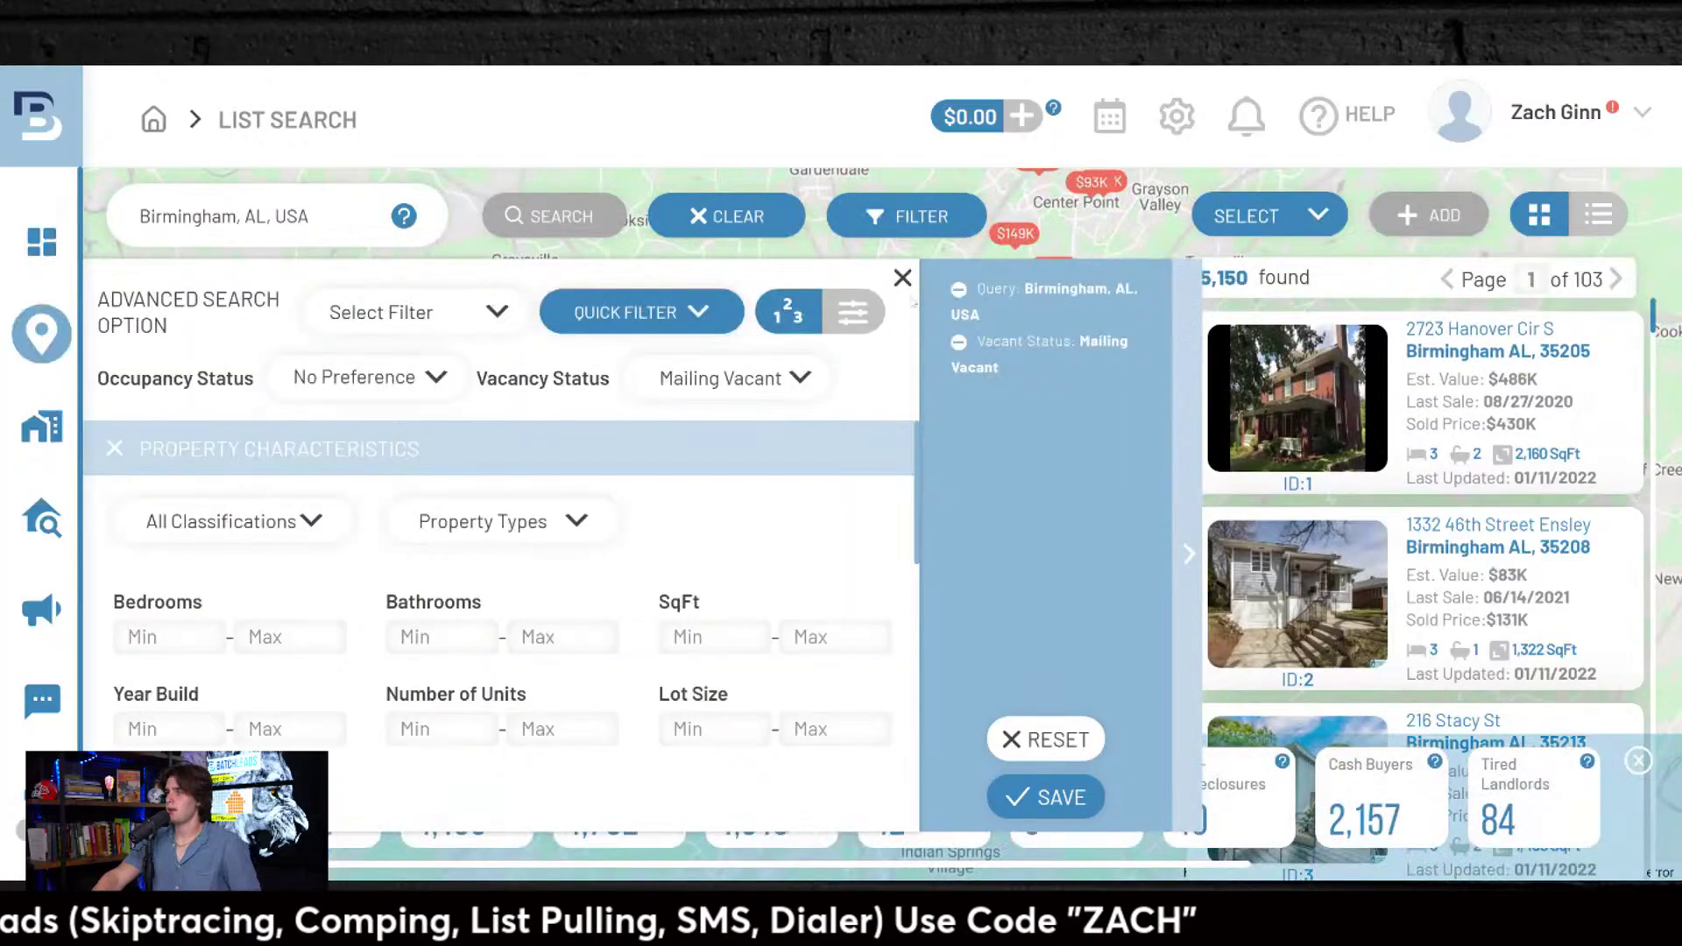
pyautogui.click(903, 279)
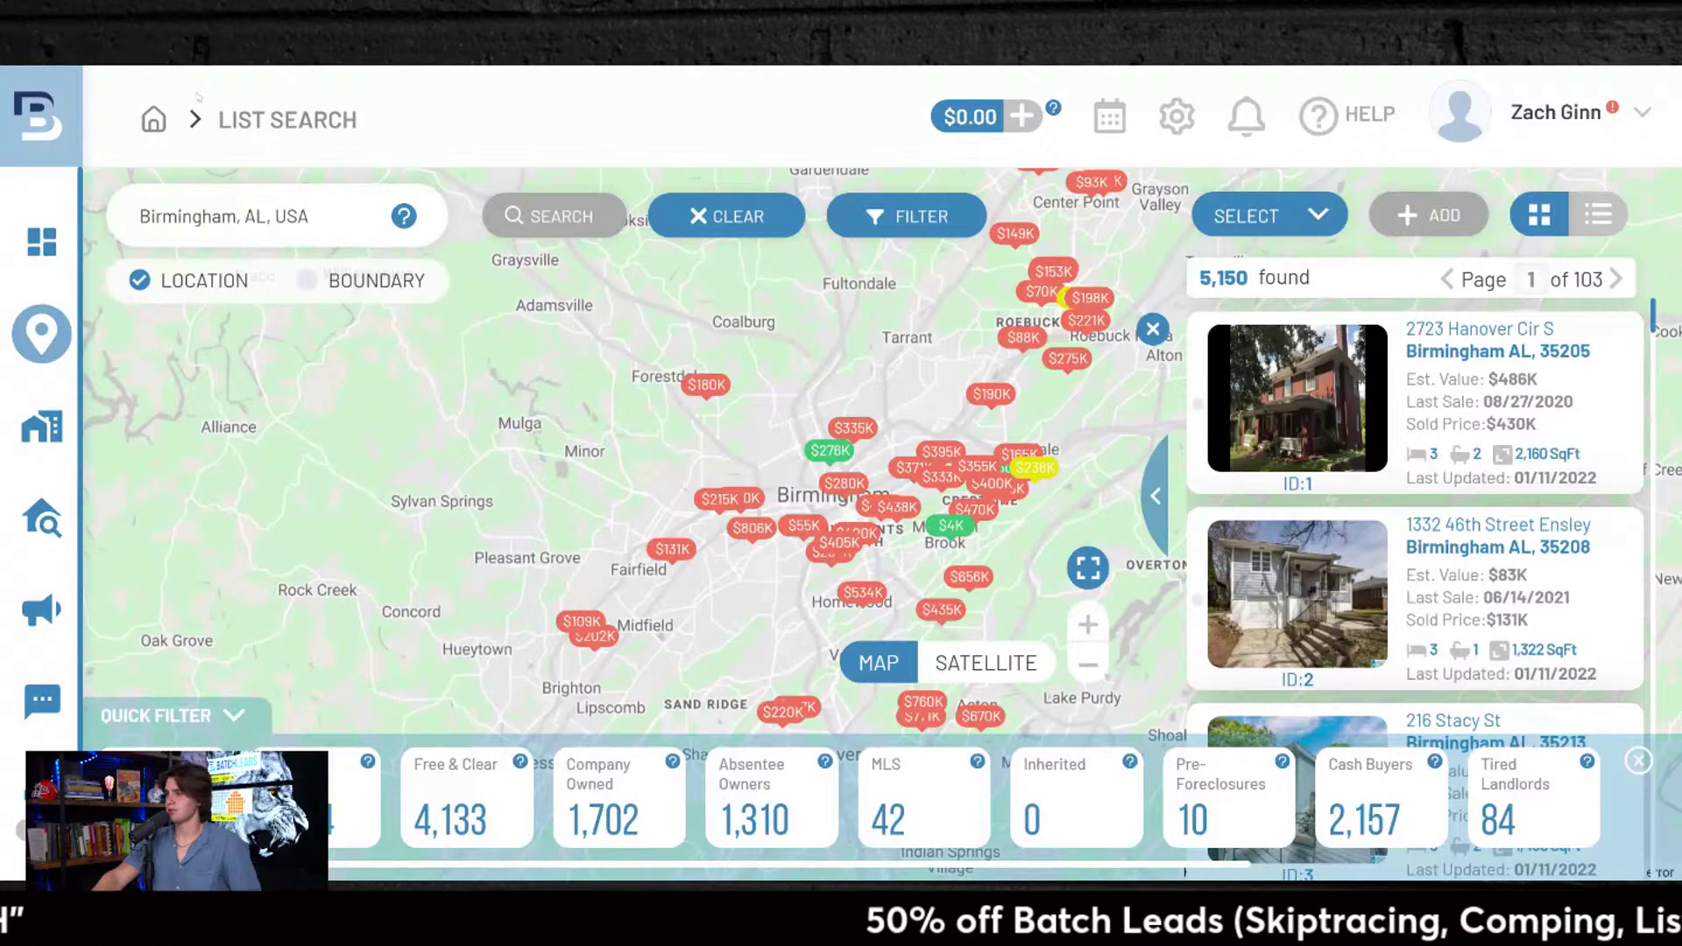
# Step: Reopen the filters and restrict the property classification to Residential
pyautogui.click(909, 219)
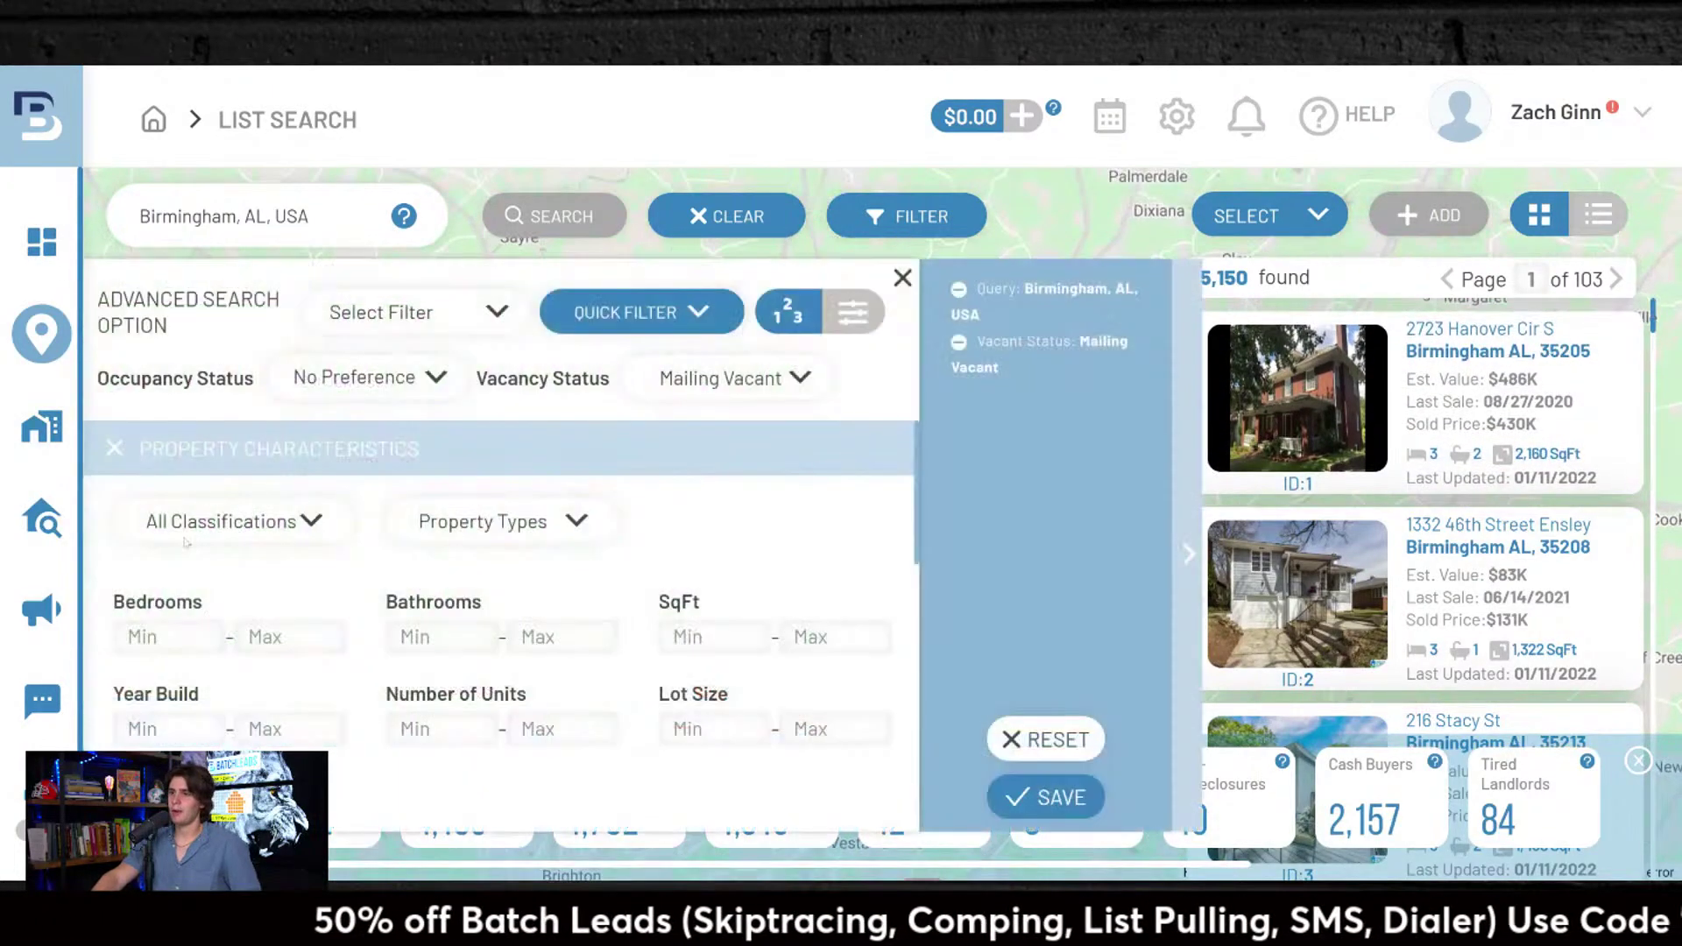
pyautogui.scroll(-2, 316, 595)
pyautogui.scroll(2, 317, 595)
pyautogui.click(290, 522)
pyautogui.click(296, 629)
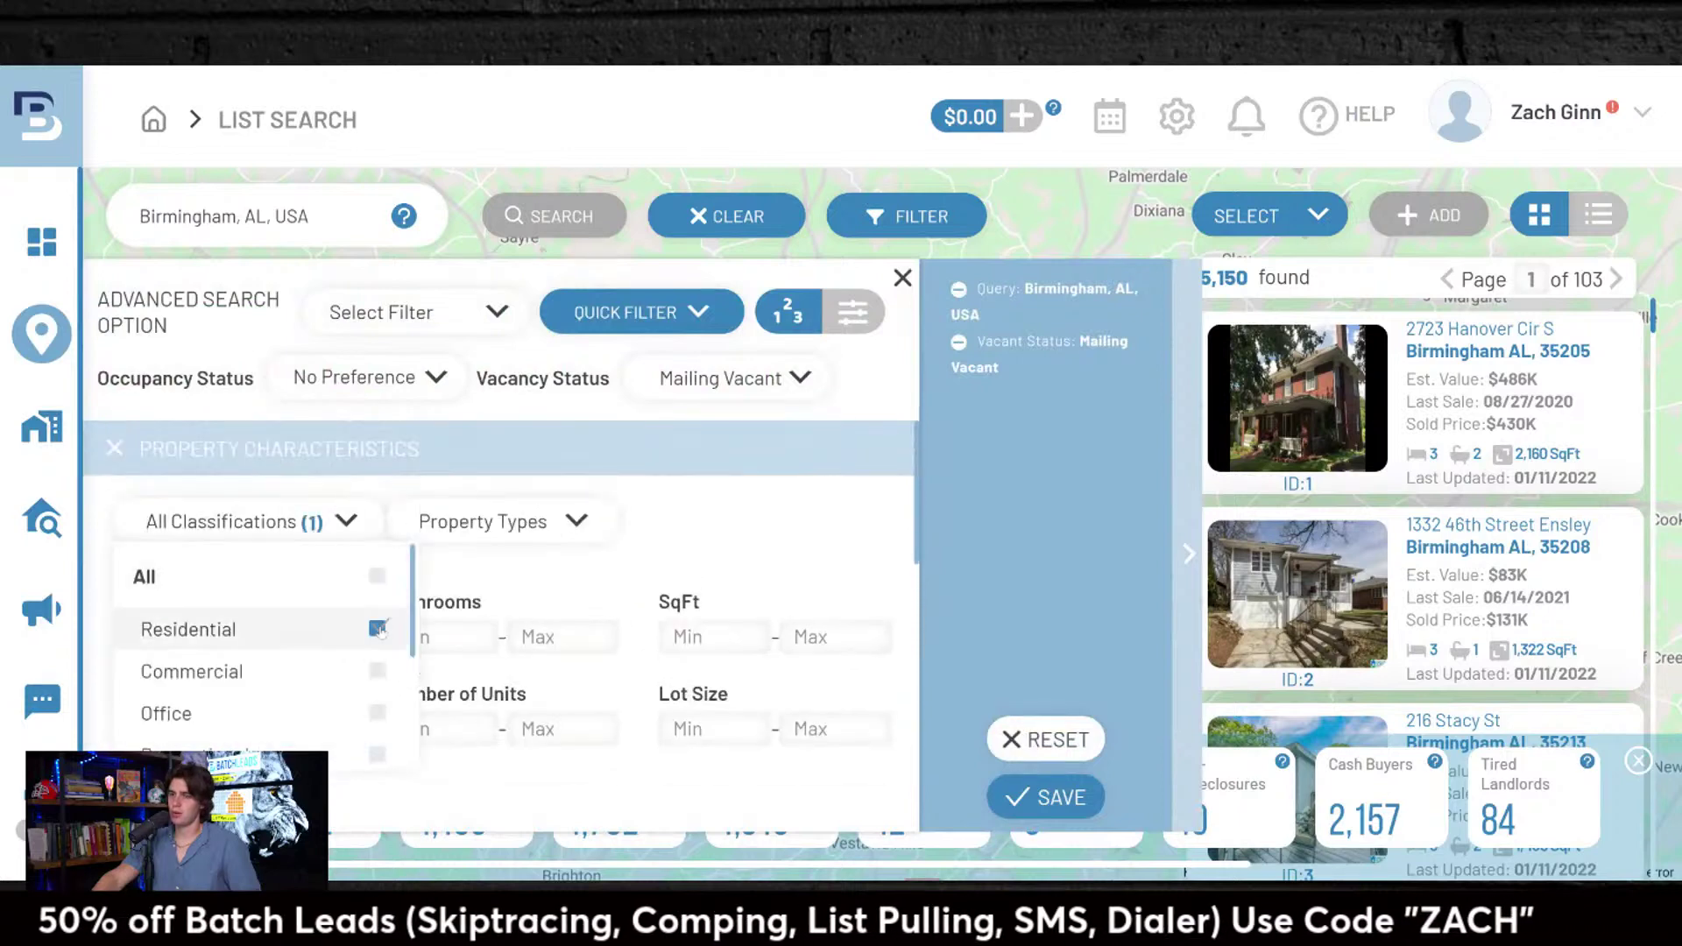
pyautogui.scroll(-3, 292, 639)
# Step: Limit the property type to Single-Family
pyautogui.scroll(3, 291, 644)
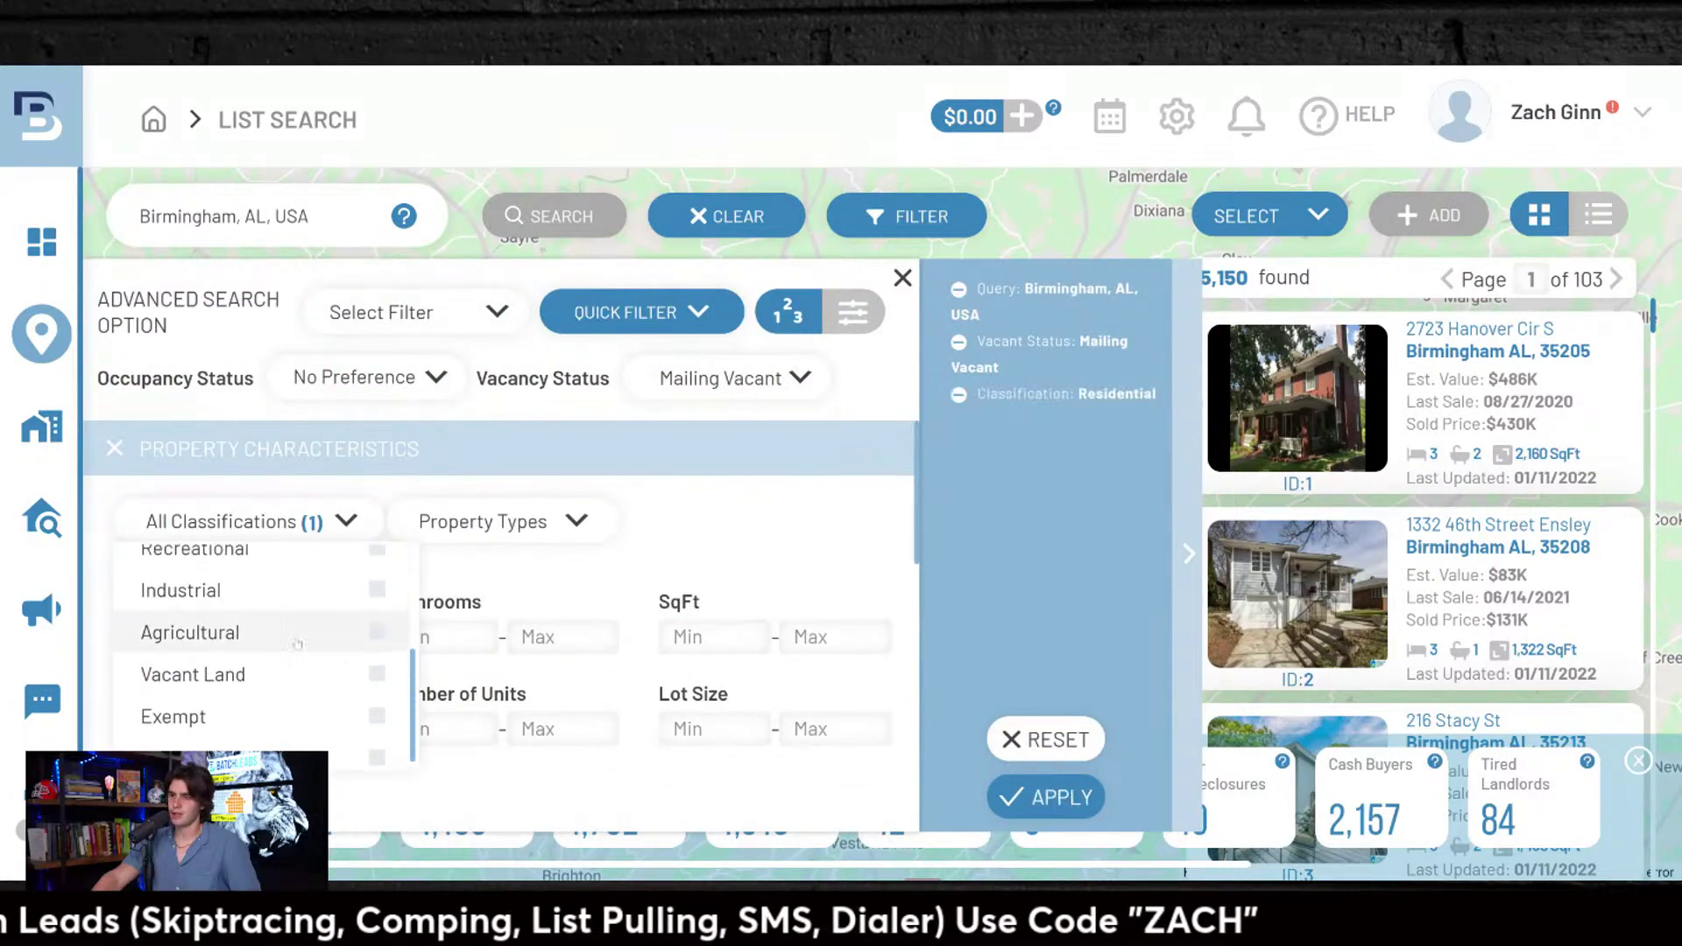
pyautogui.click(487, 526)
pyautogui.scroll(-2, 484, 648)
pyautogui.scroll(2, 483, 649)
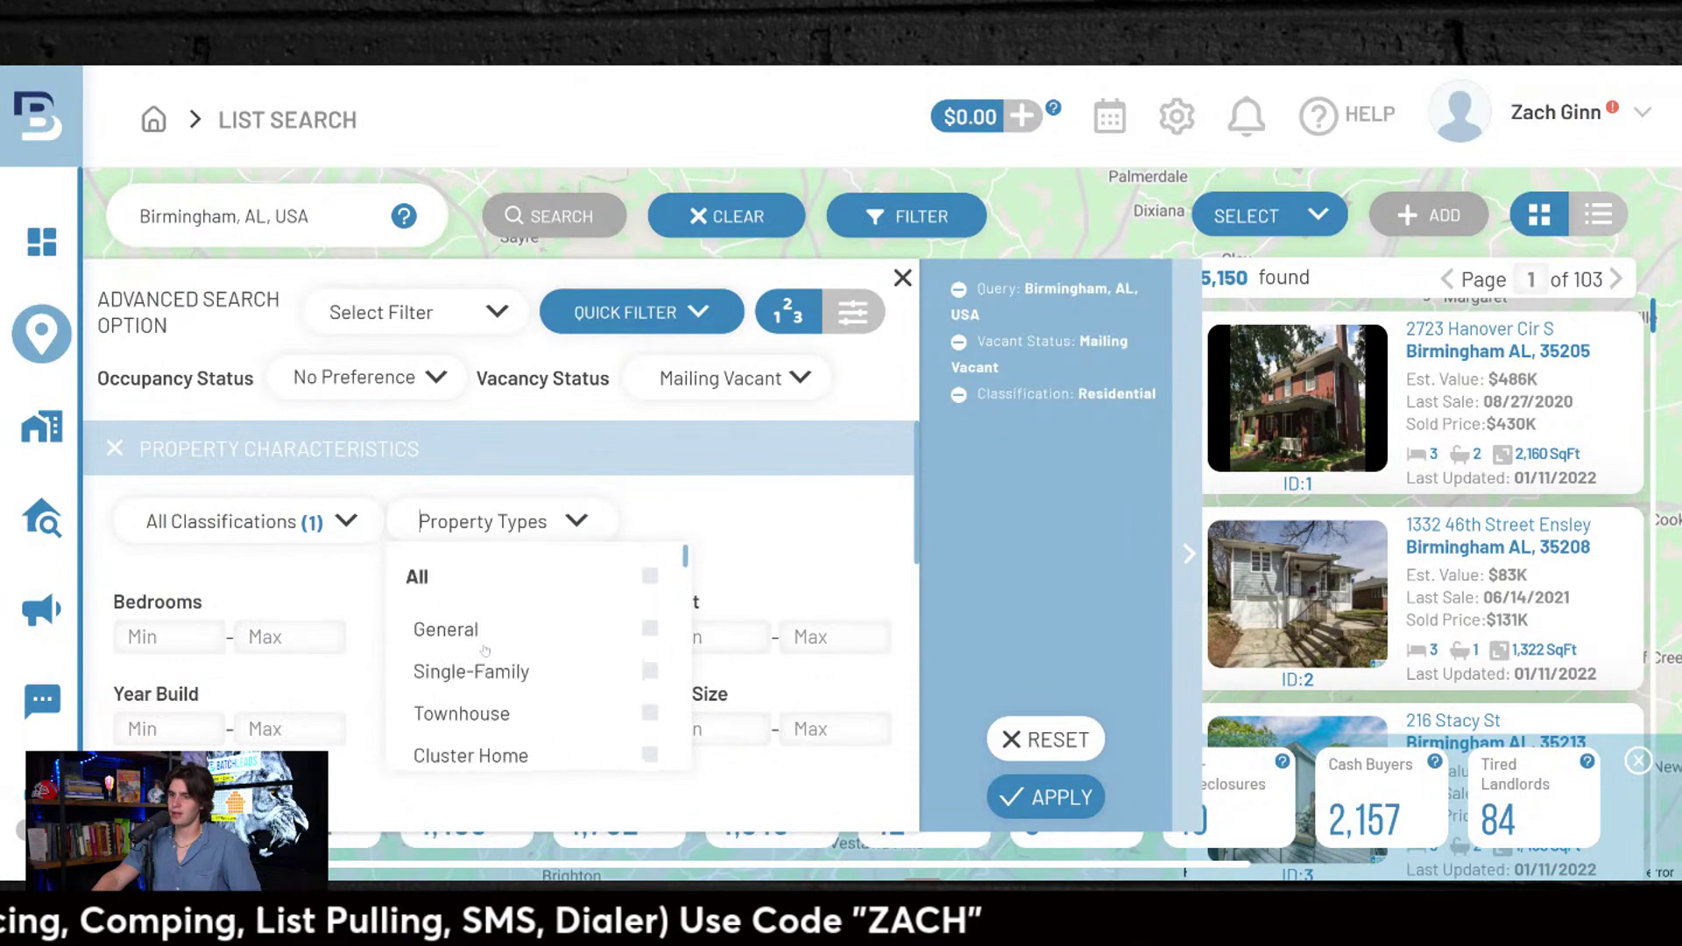
pyautogui.click(473, 673)
pyautogui.click(795, 552)
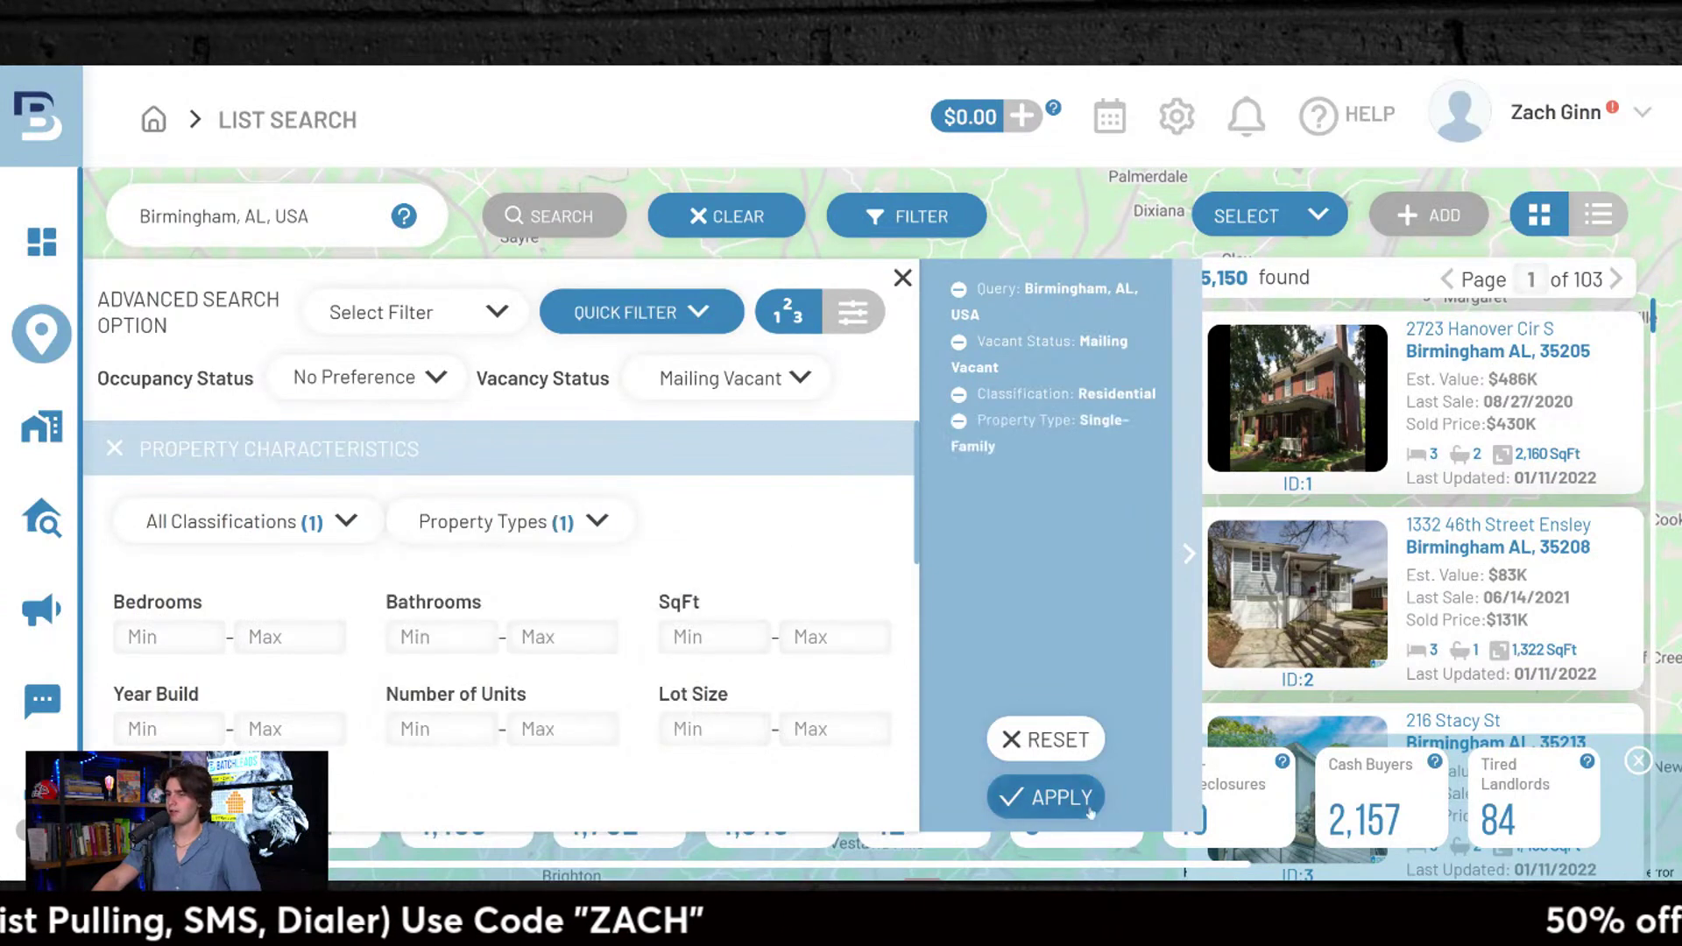
# Step: Expand the Pre-Foreclosure, Ownership Info and Lien sections, checking the deed transfer types
pyautogui.scroll(-3, 526, 569)
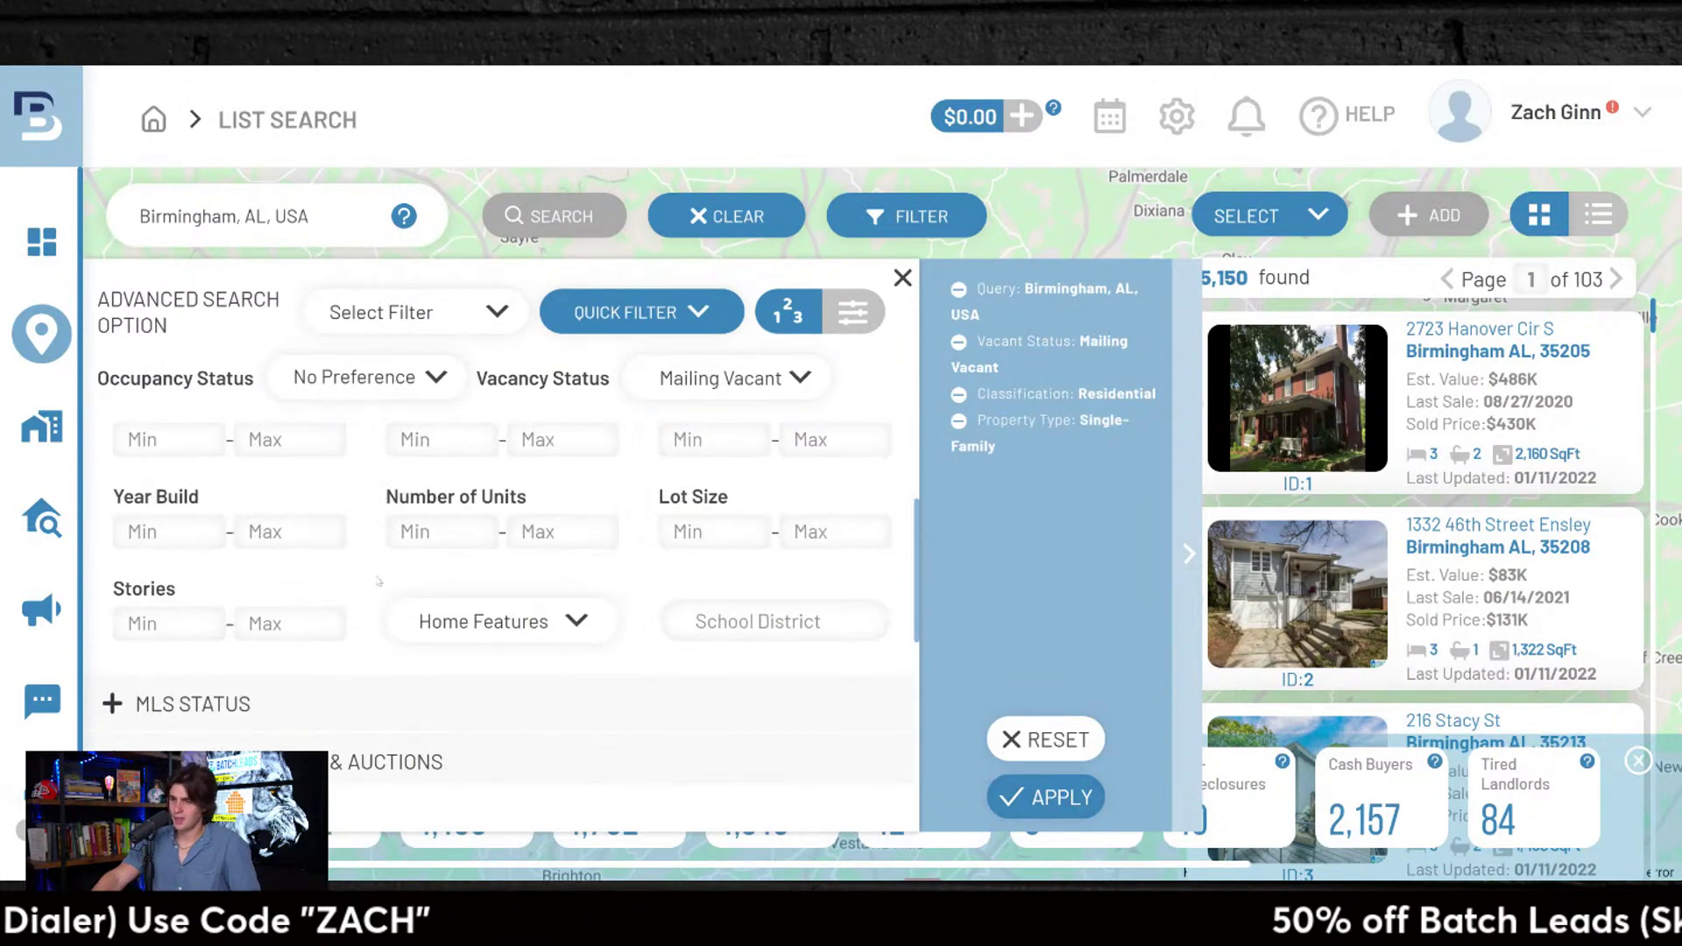
pyautogui.scroll(-3, 139, 710)
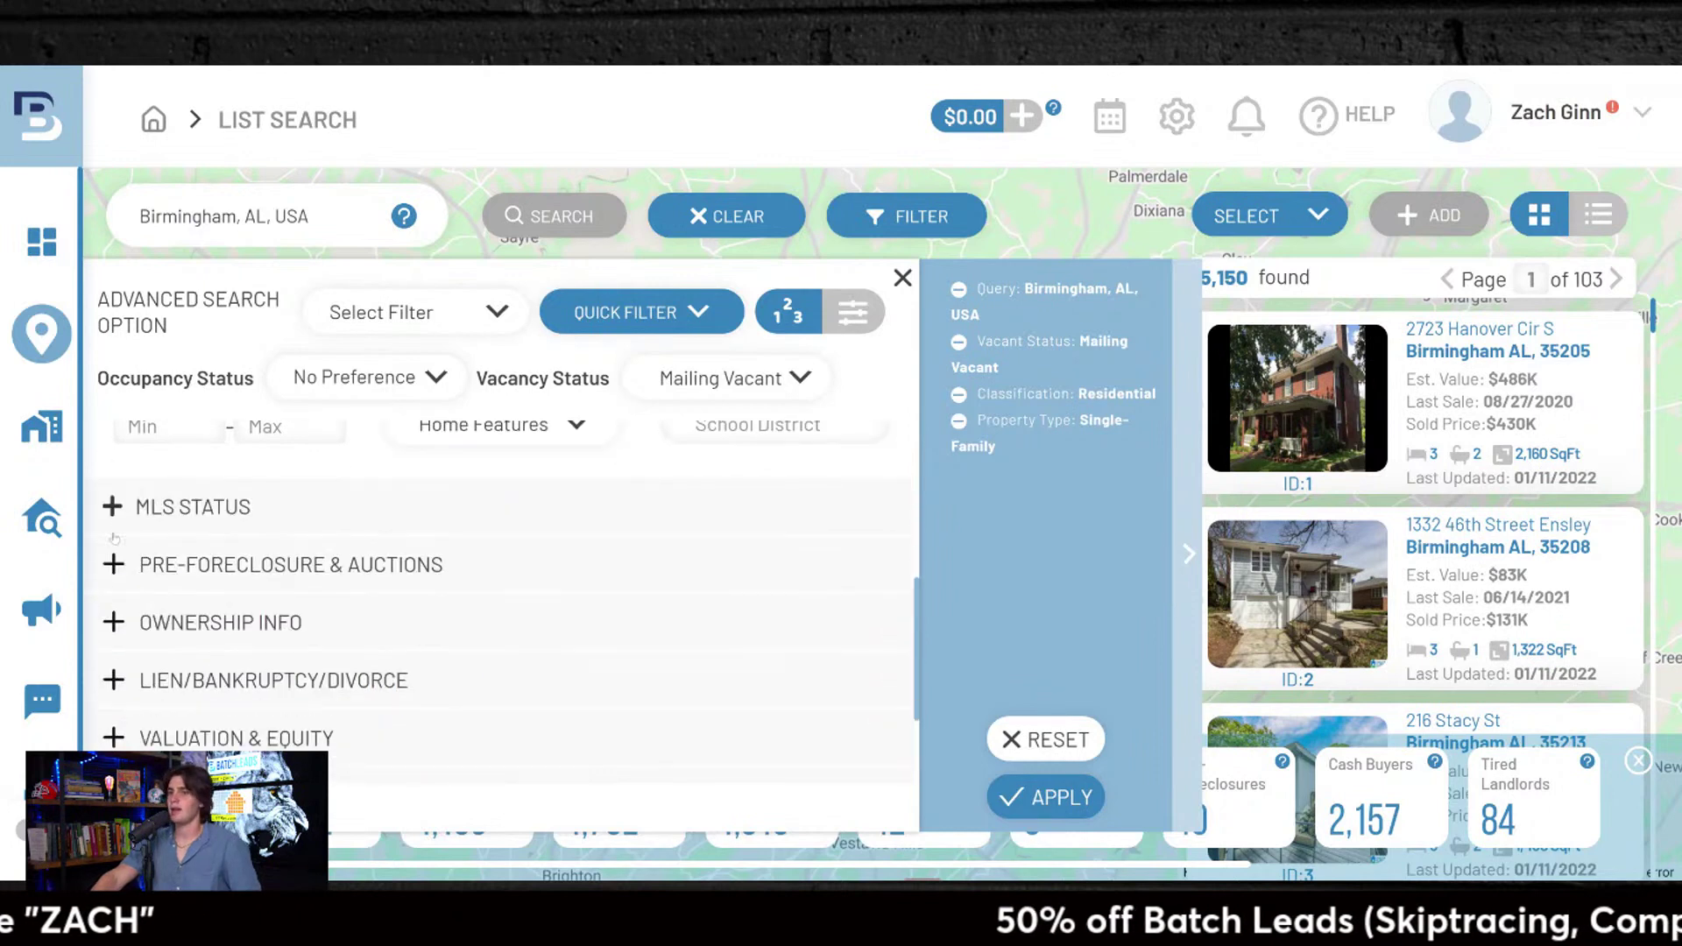
pyautogui.scroll(3, 338, 623)
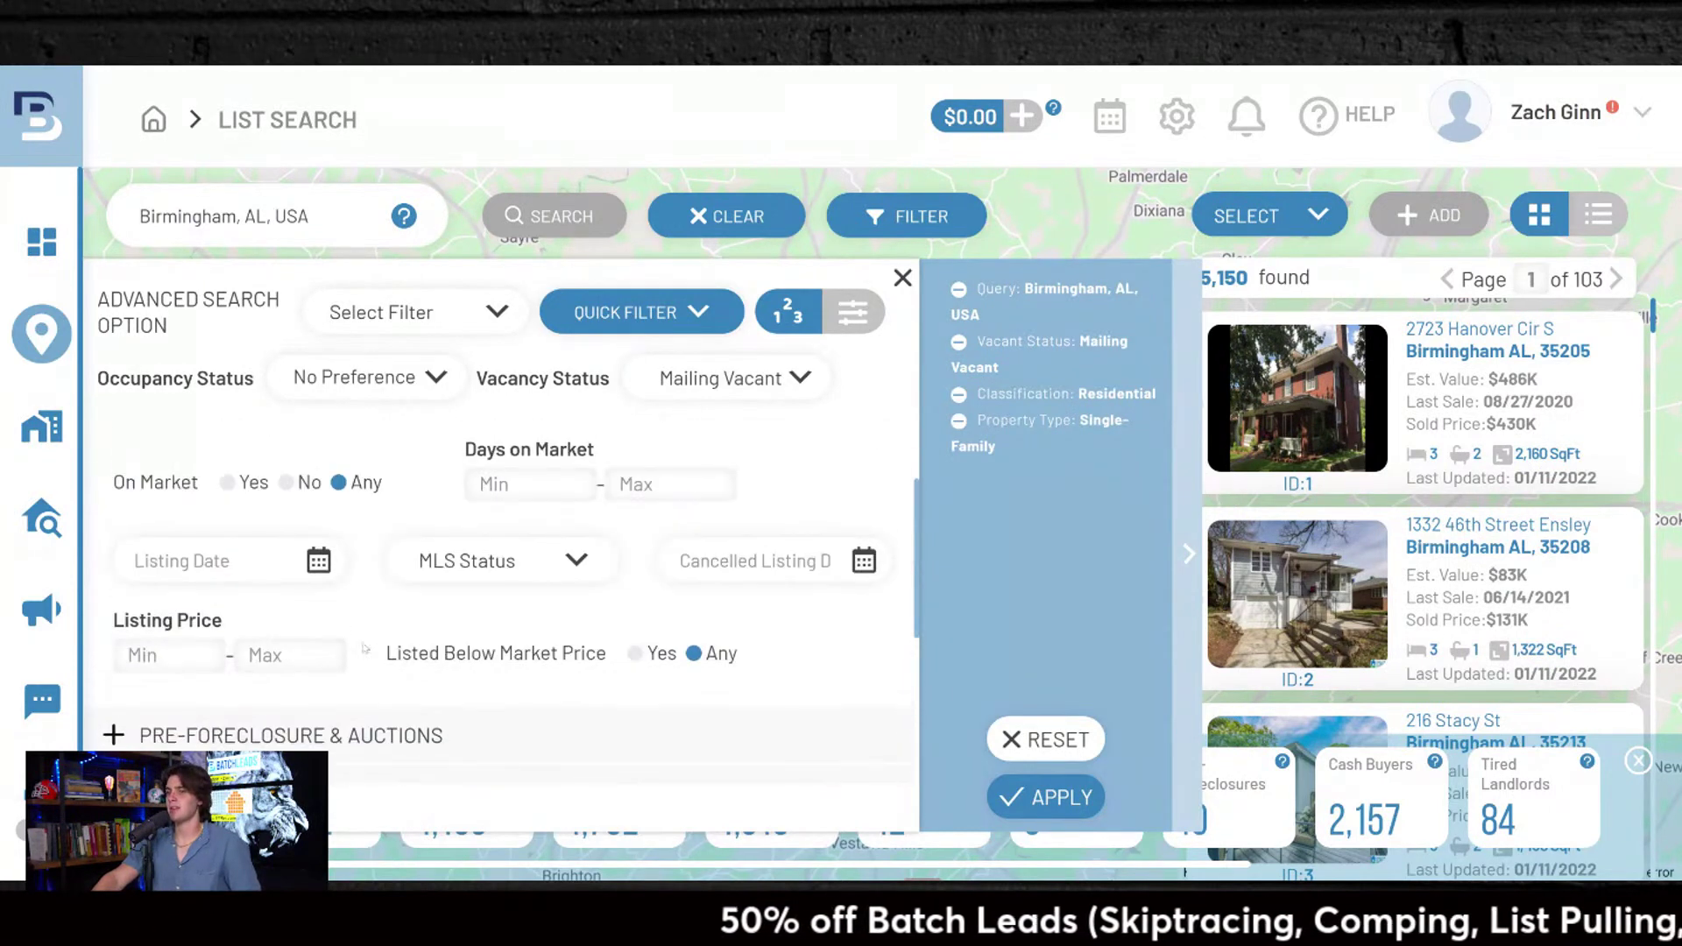
pyautogui.scroll(1, 288, 567)
pyautogui.scroll(-4, 489, 692)
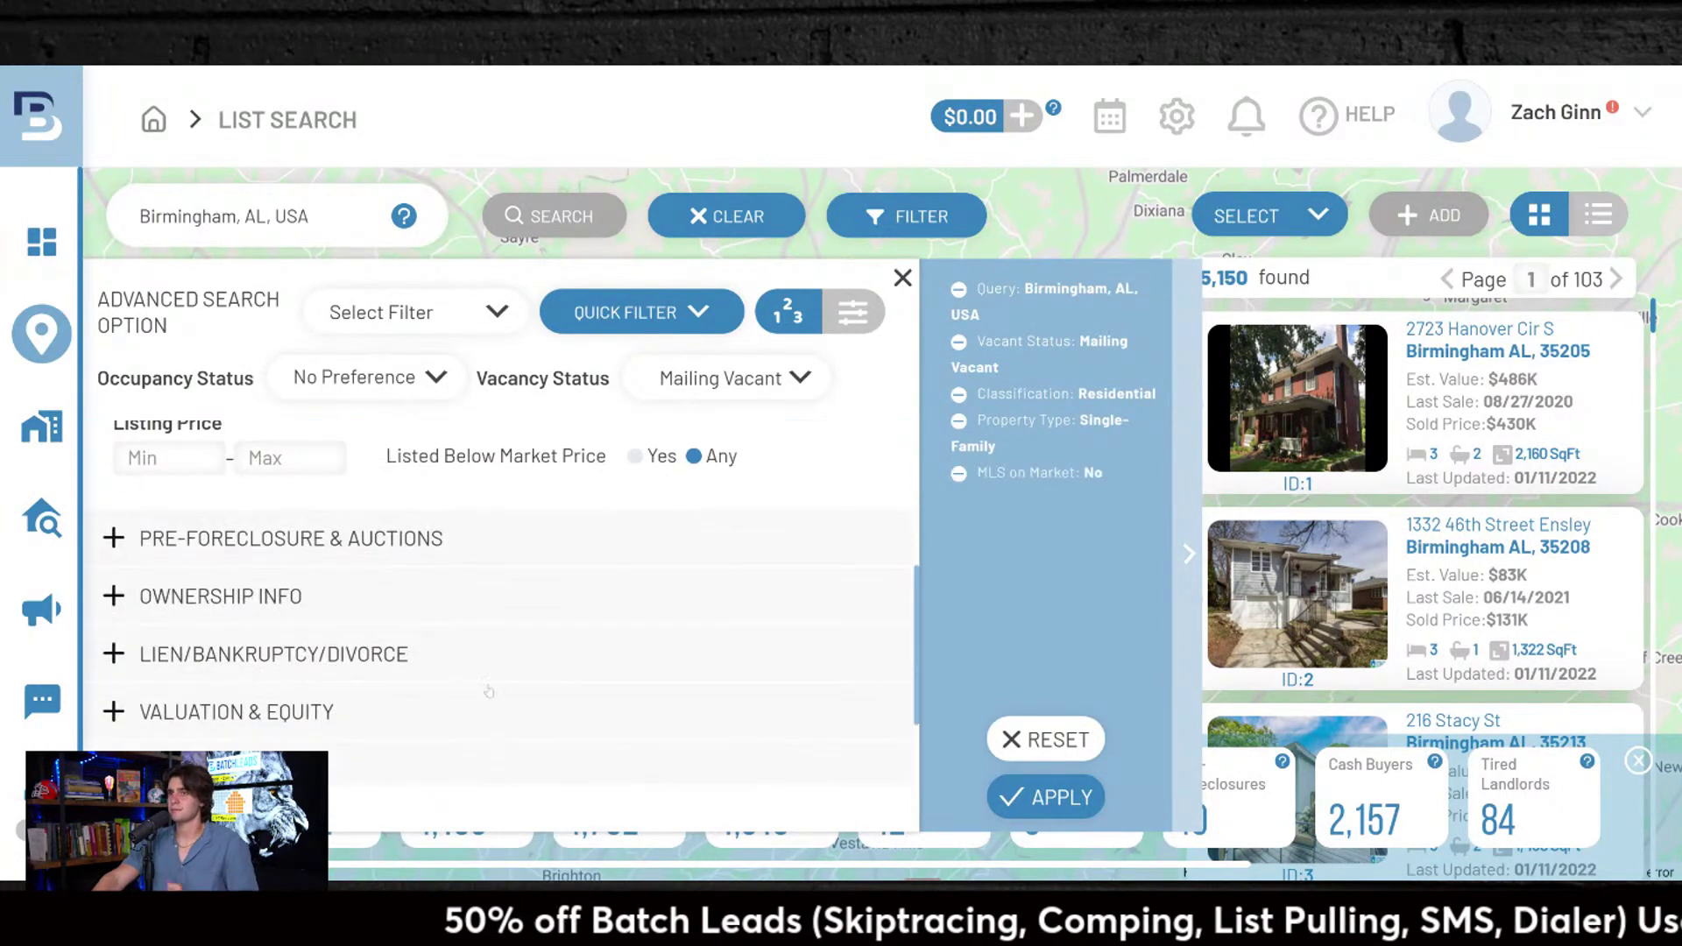
pyautogui.click(254, 533)
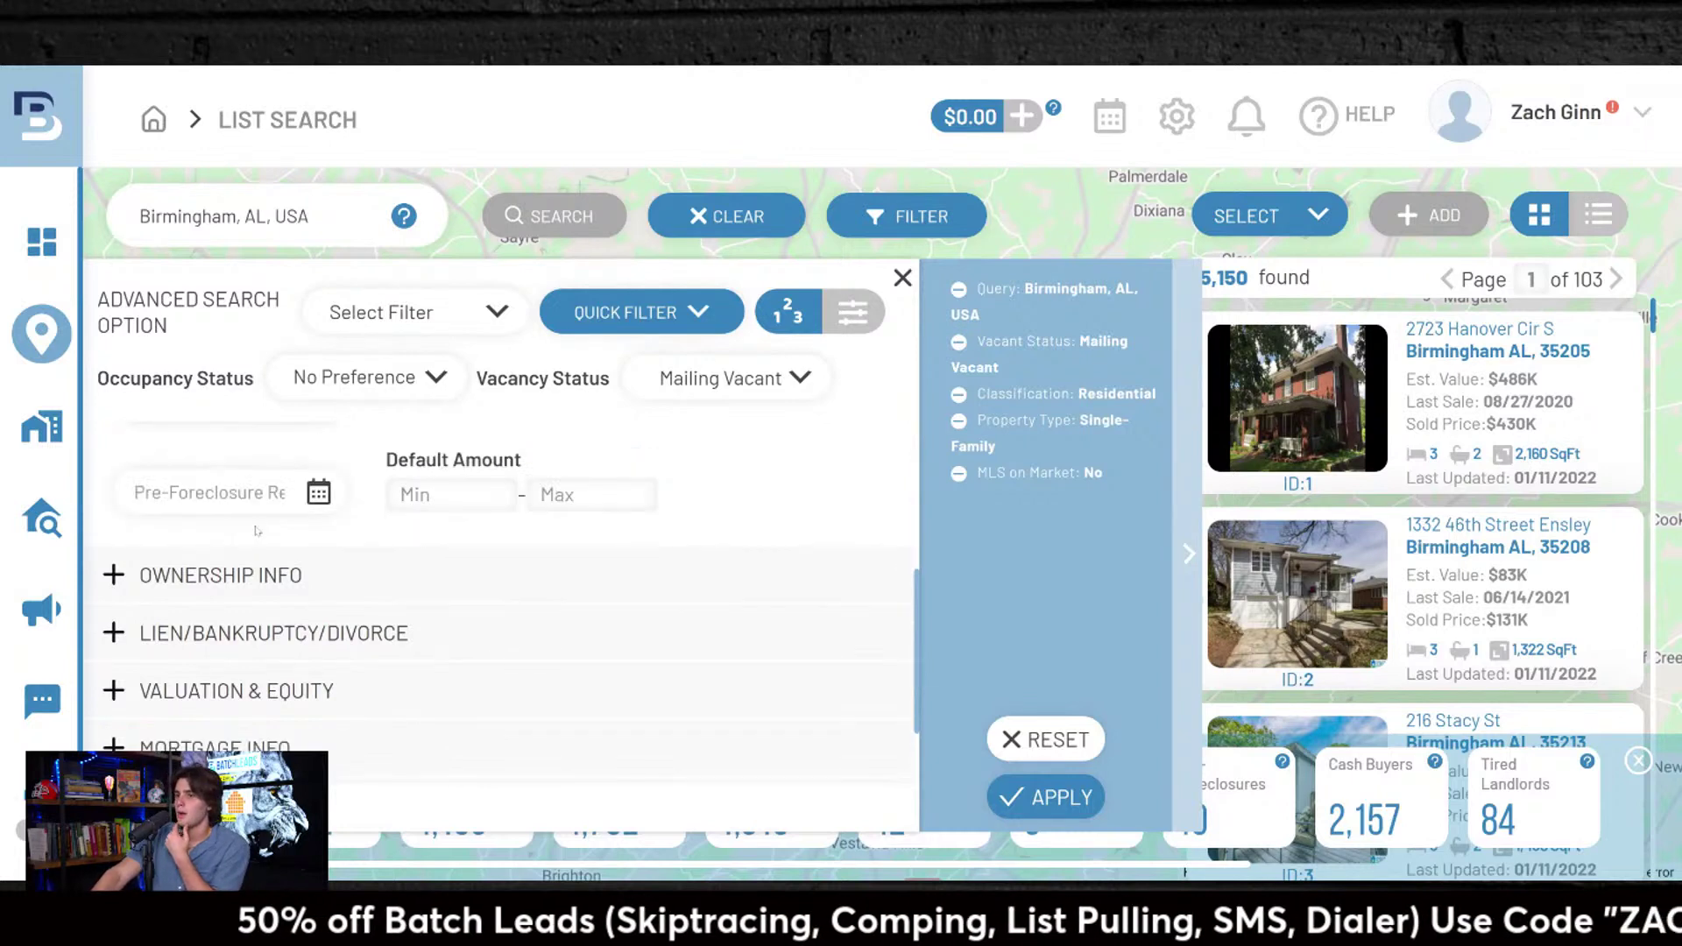
pyautogui.click(244, 574)
pyautogui.click(323, 574)
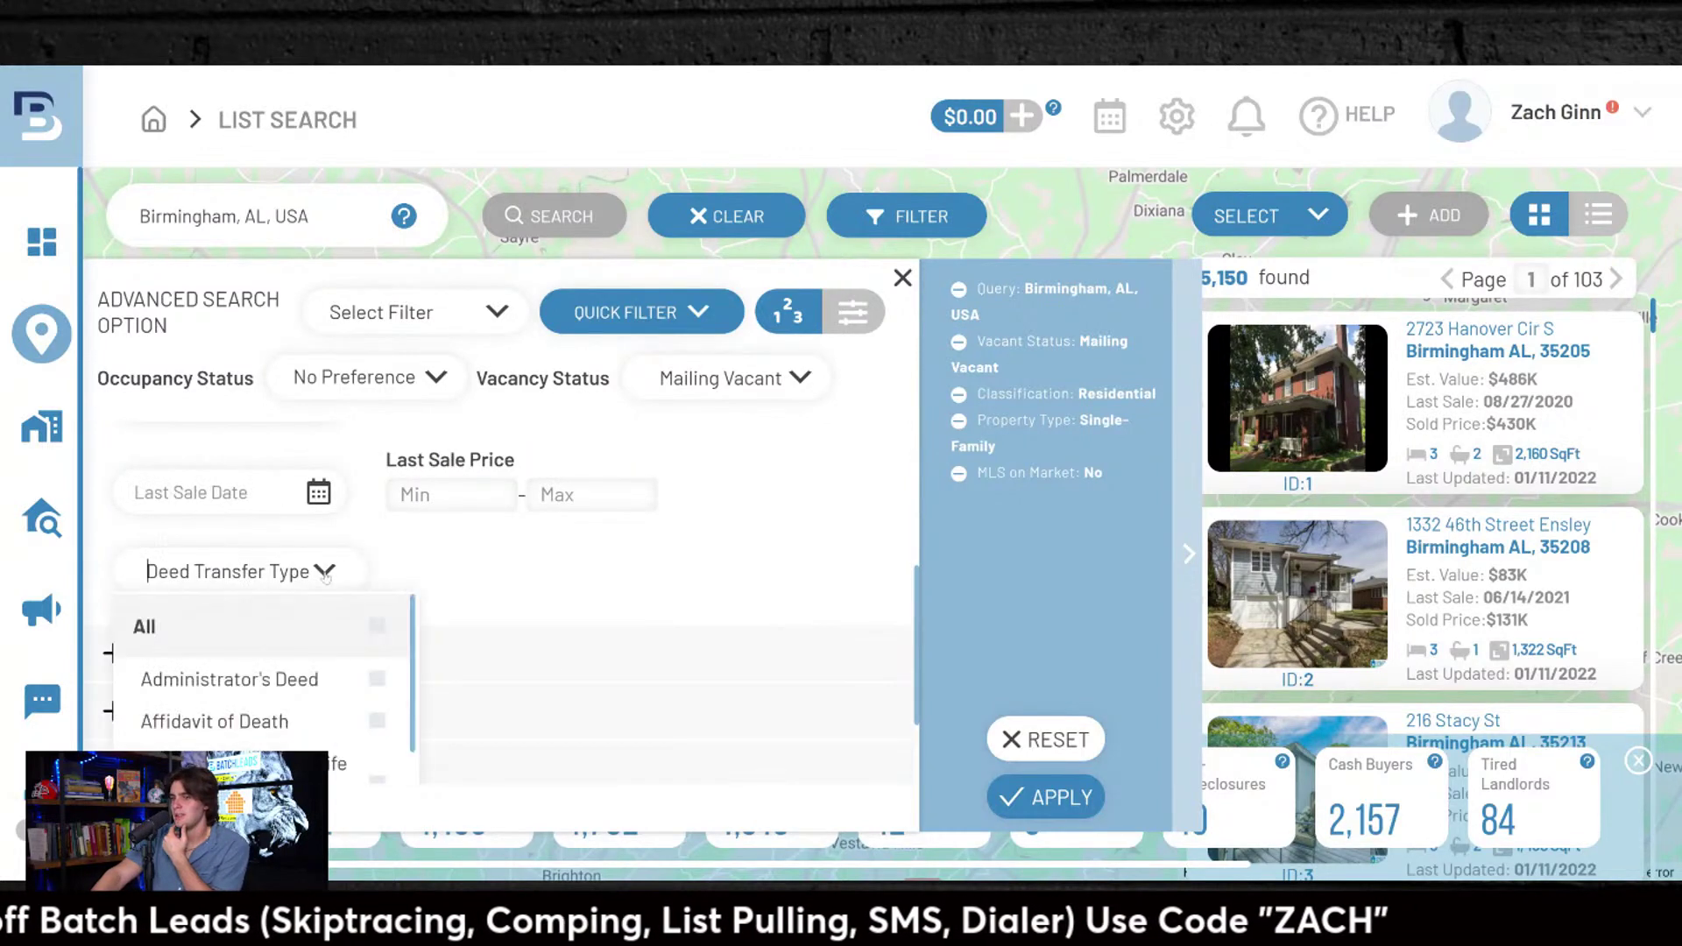
pyautogui.scroll(-2, 254, 666)
pyautogui.click(537, 597)
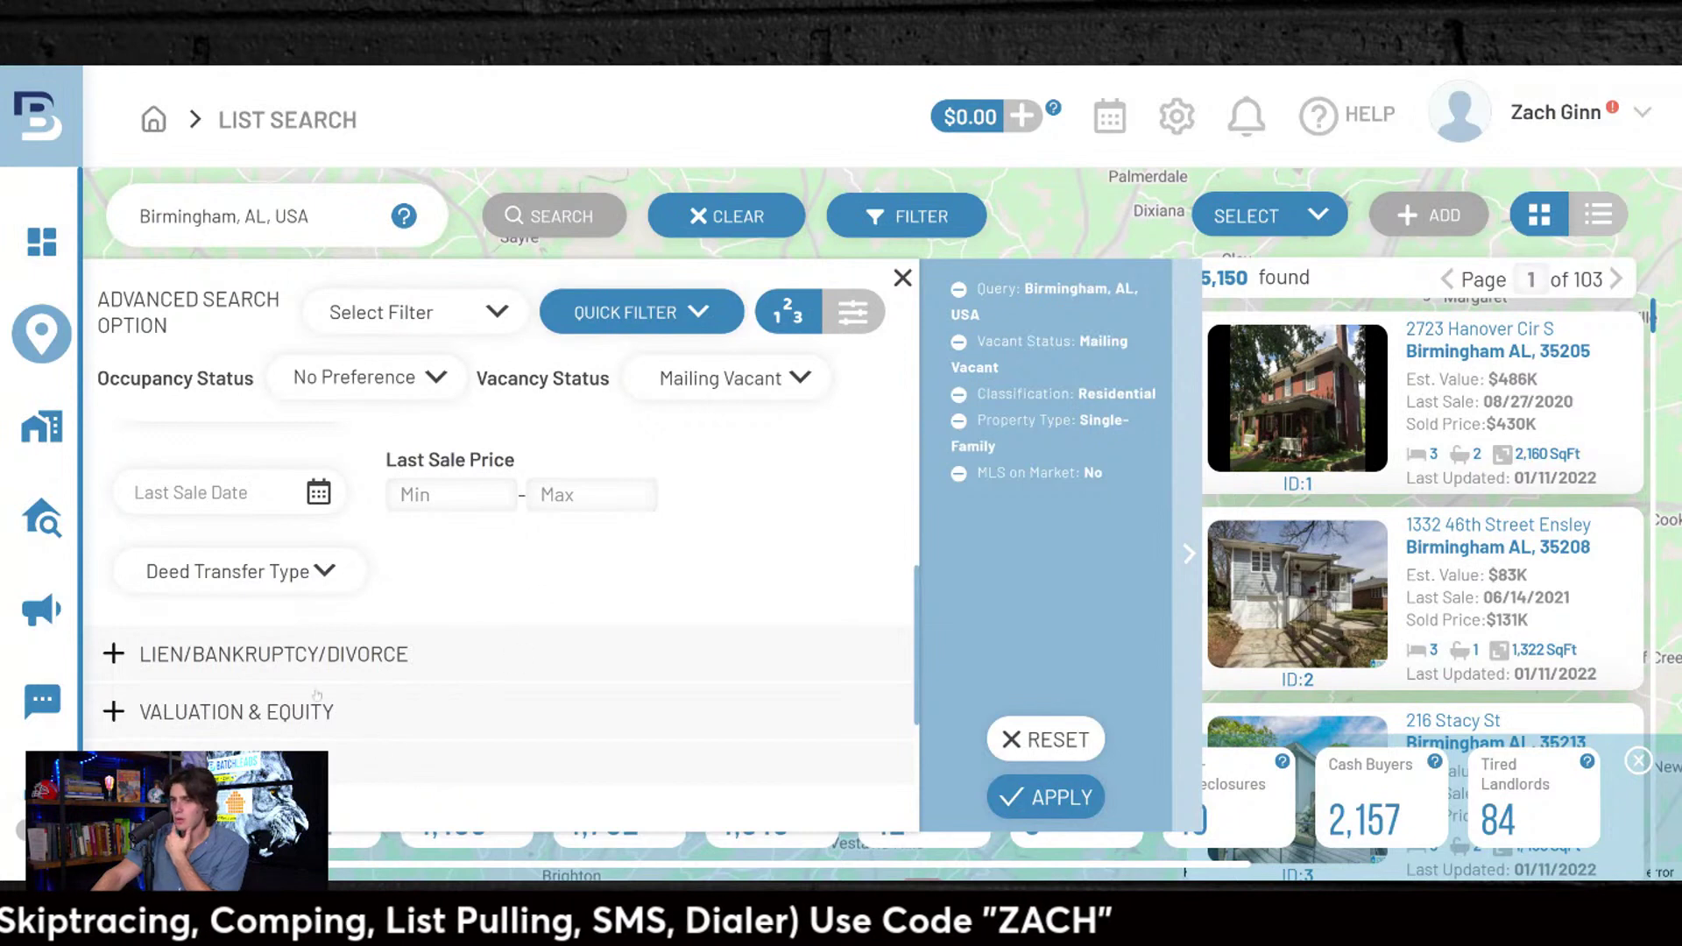
pyautogui.scroll(-2, 215, 664)
pyautogui.click(131, 527)
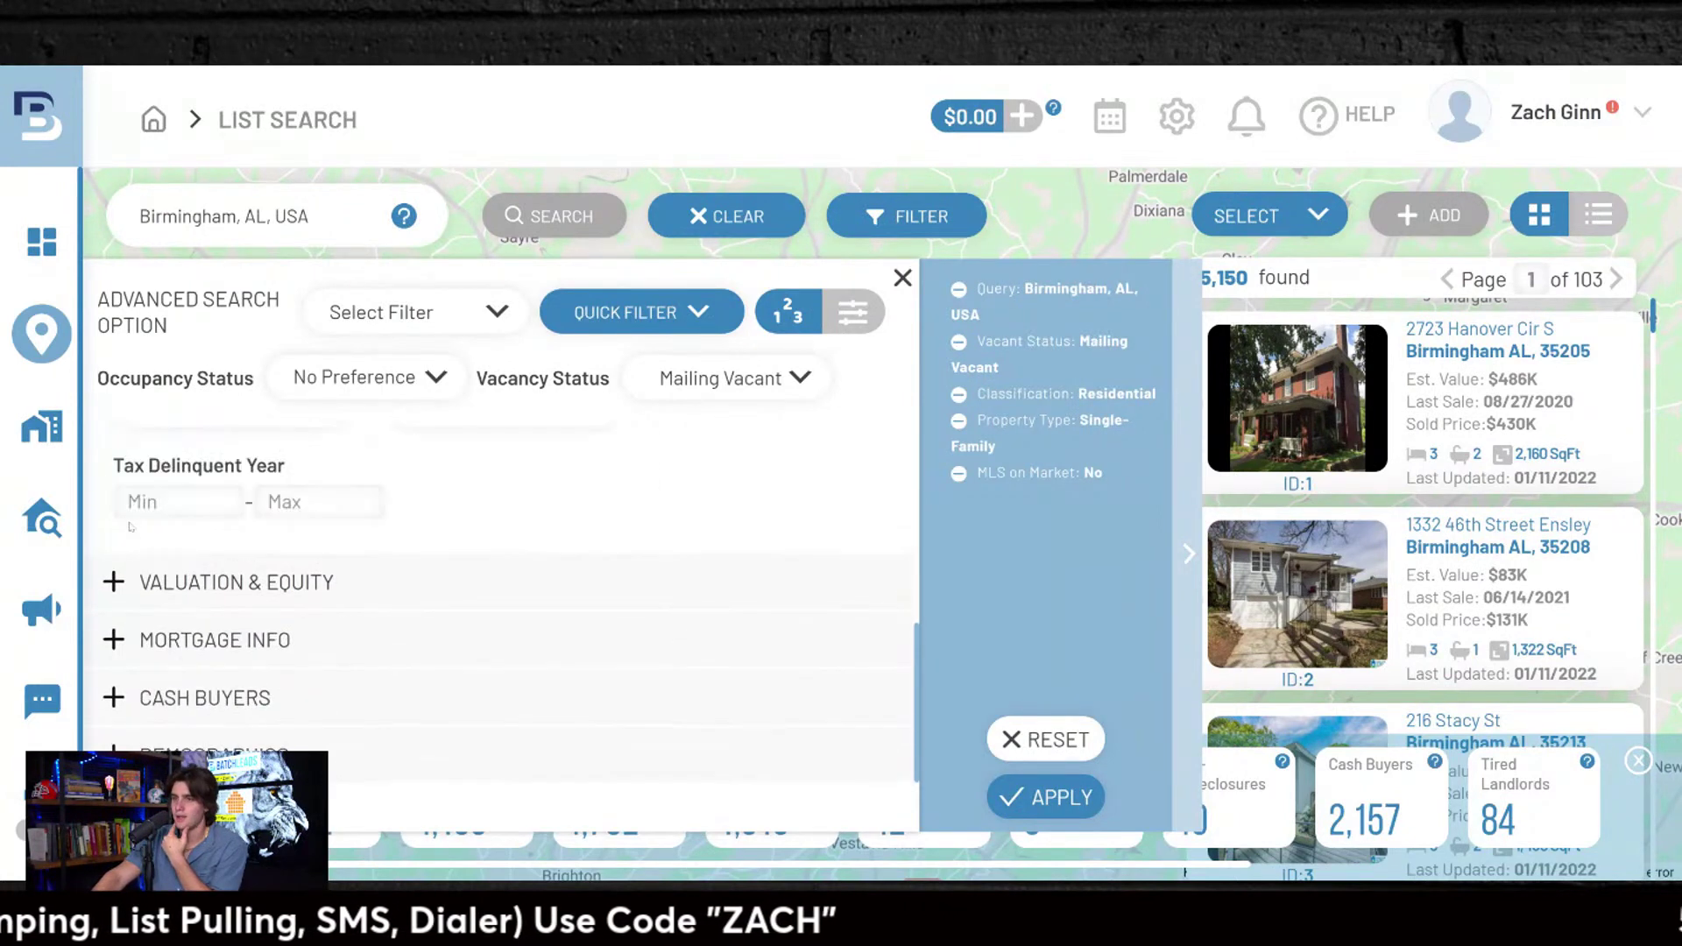
# Step: Check the lien type choices, then expand the Valuation & Equity criteria
pyautogui.click(304, 524)
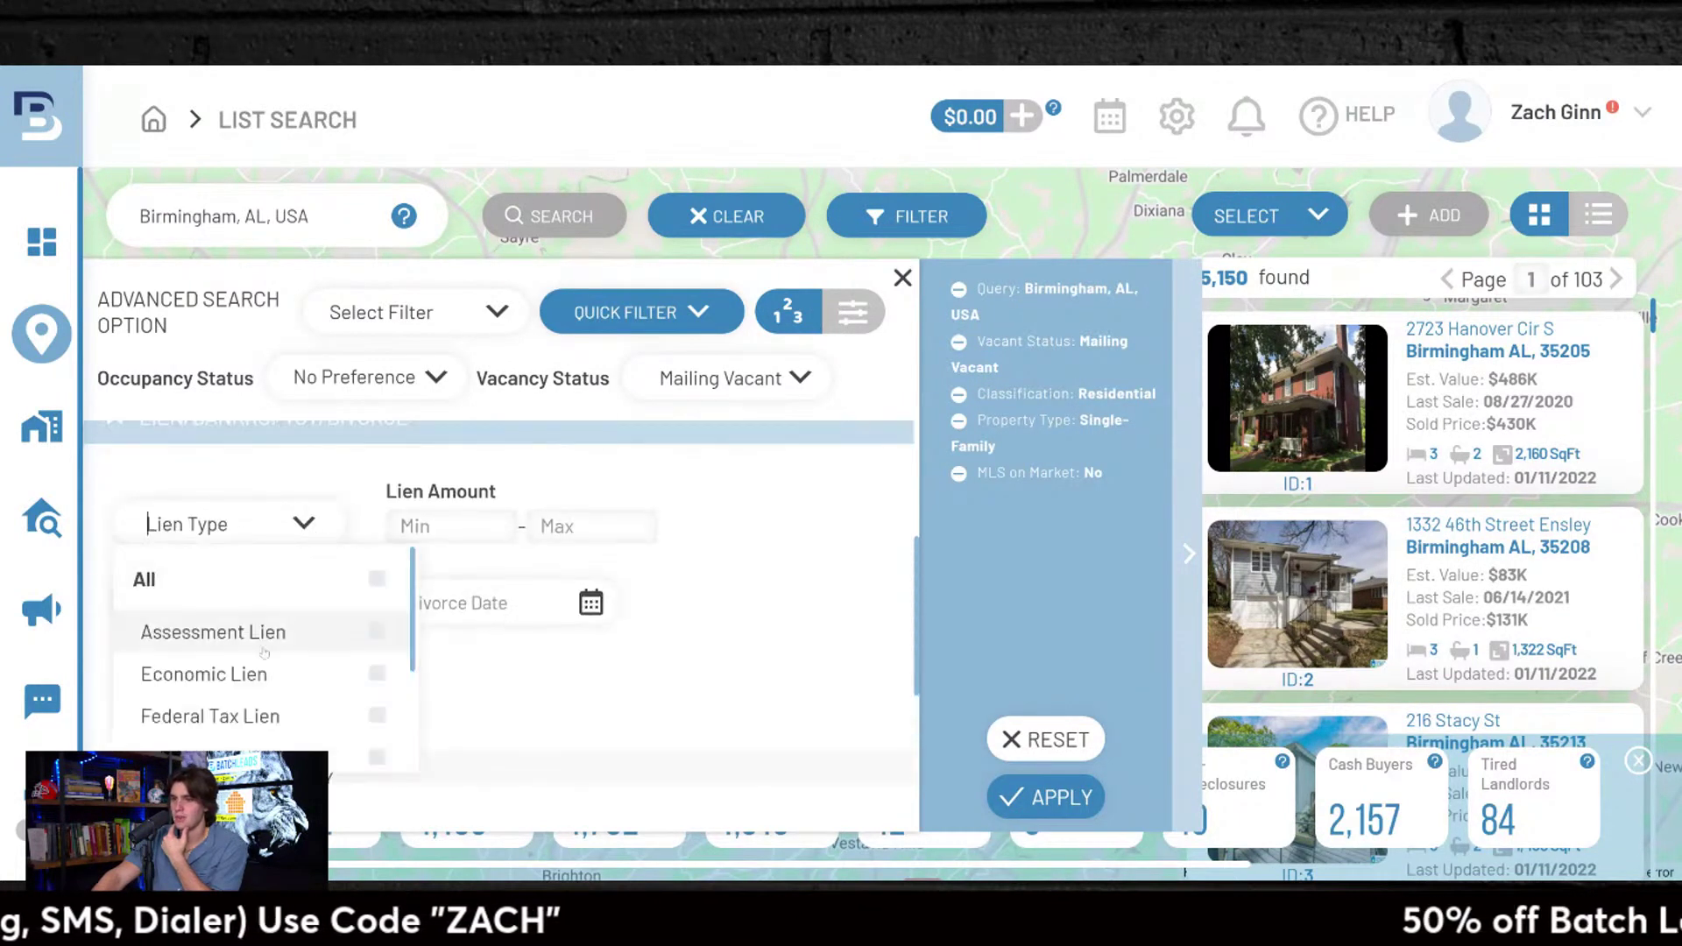
pyautogui.scroll(-4, 271, 692)
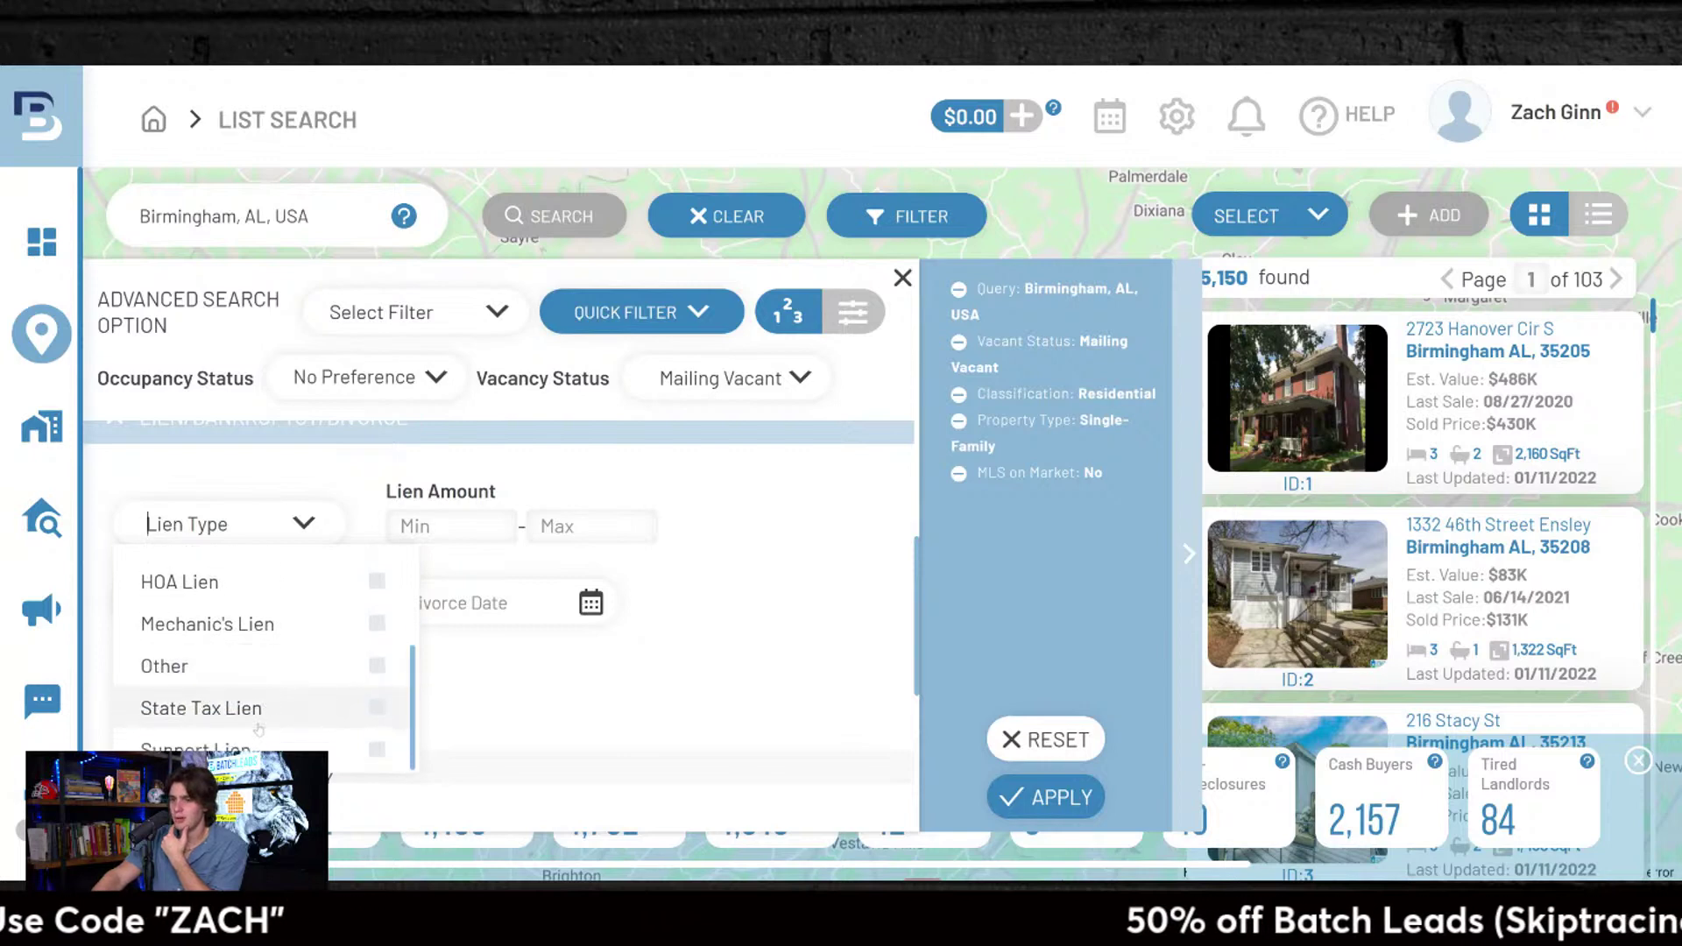
pyautogui.scroll(4, 258, 730)
pyautogui.scroll(-4, 263, 740)
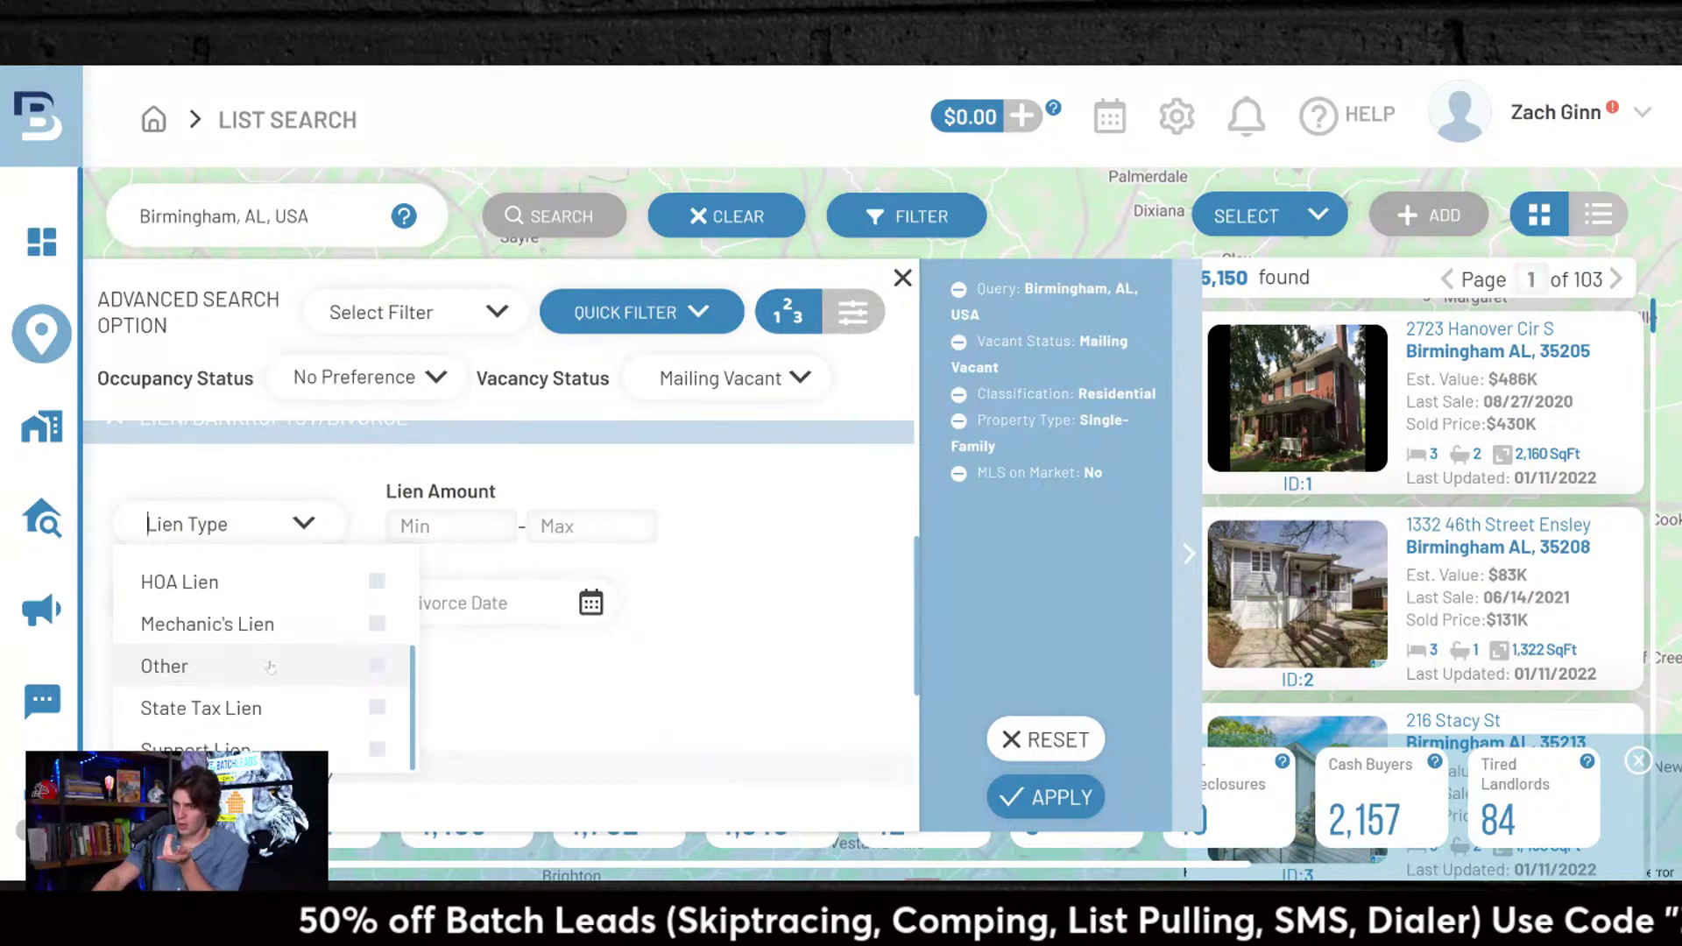
pyautogui.scroll(3, 270, 668)
pyautogui.scroll(-3, 263, 666)
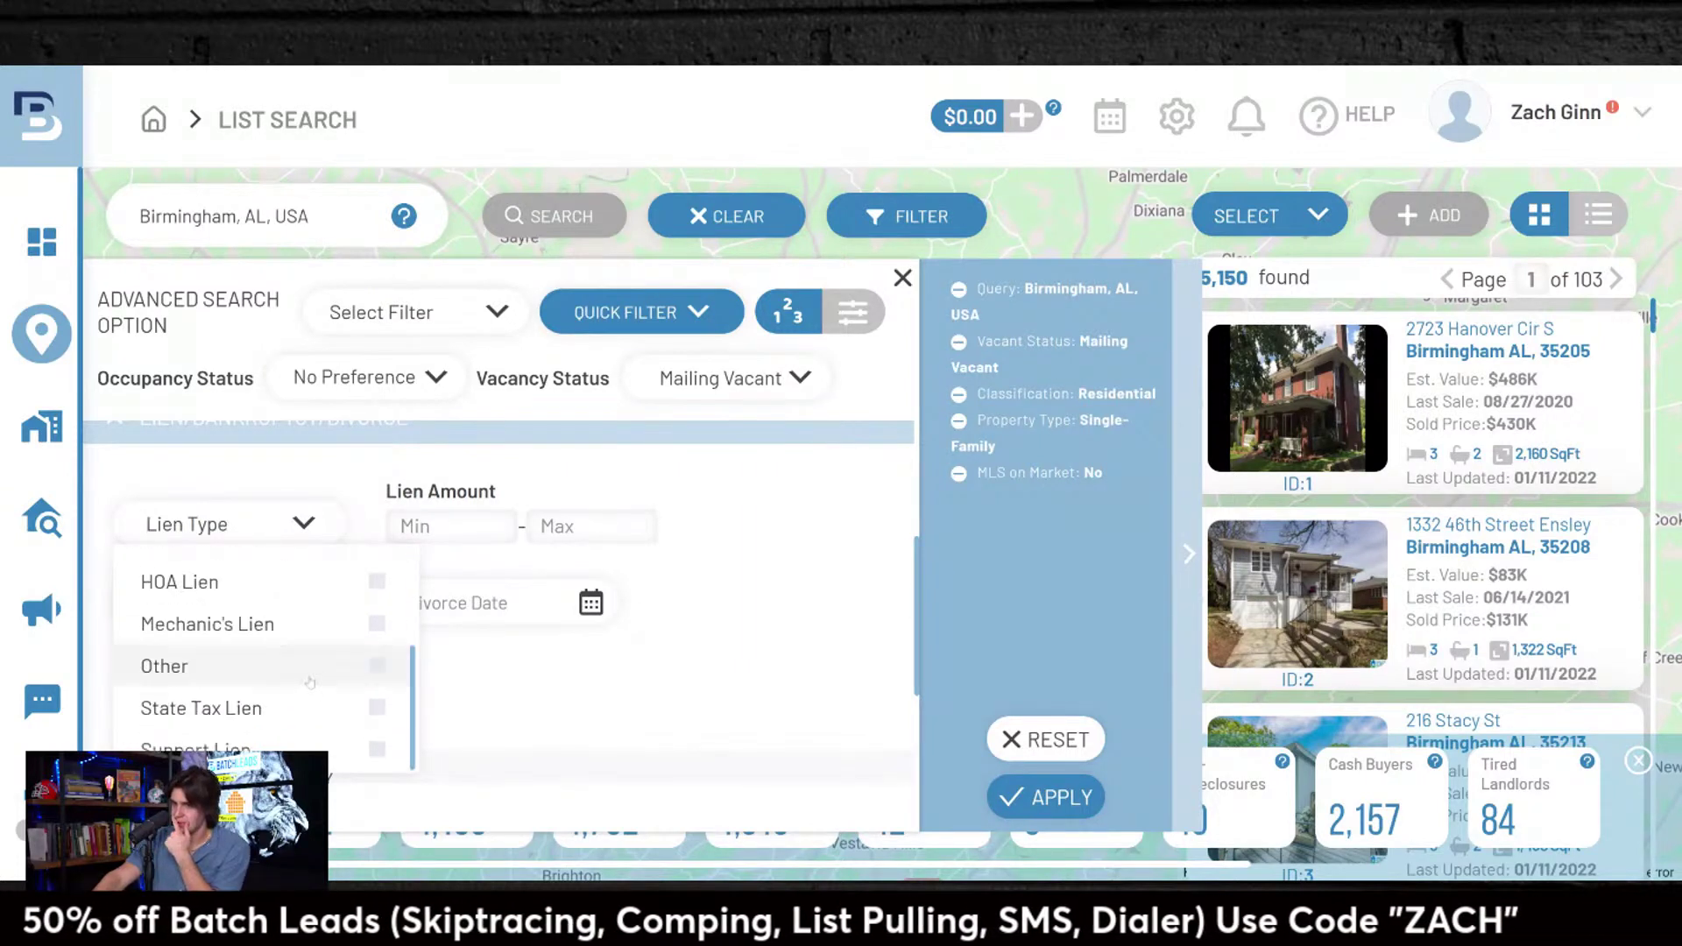
pyautogui.scroll(3, 254, 658)
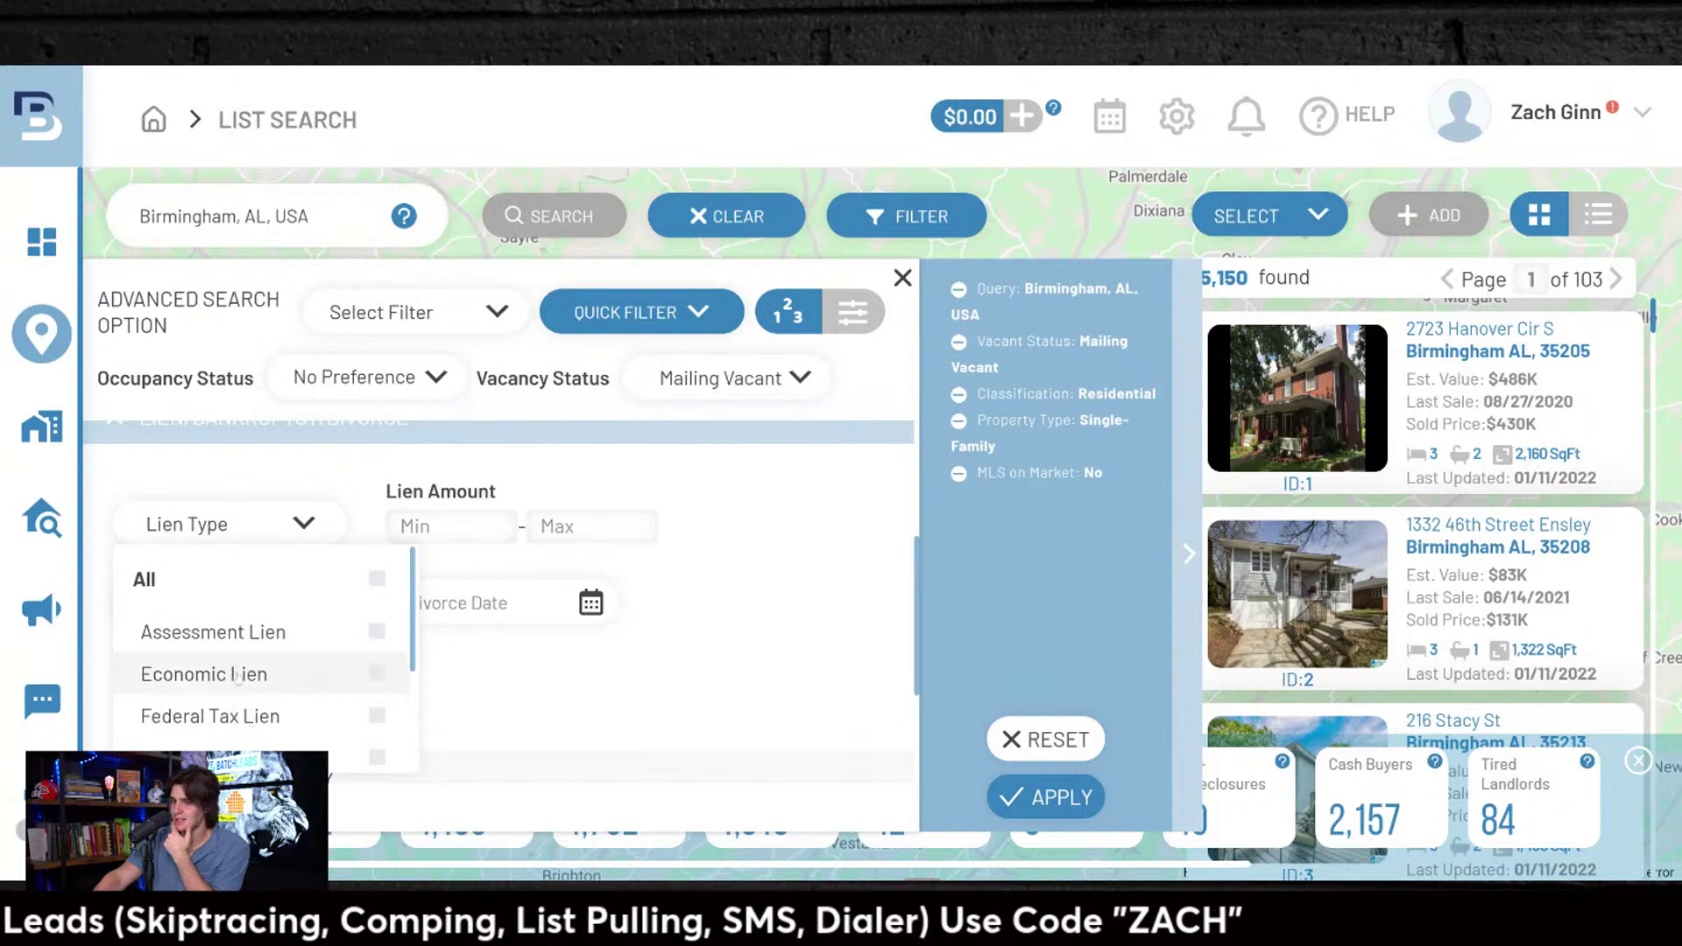
pyautogui.scroll(-4, 263, 683)
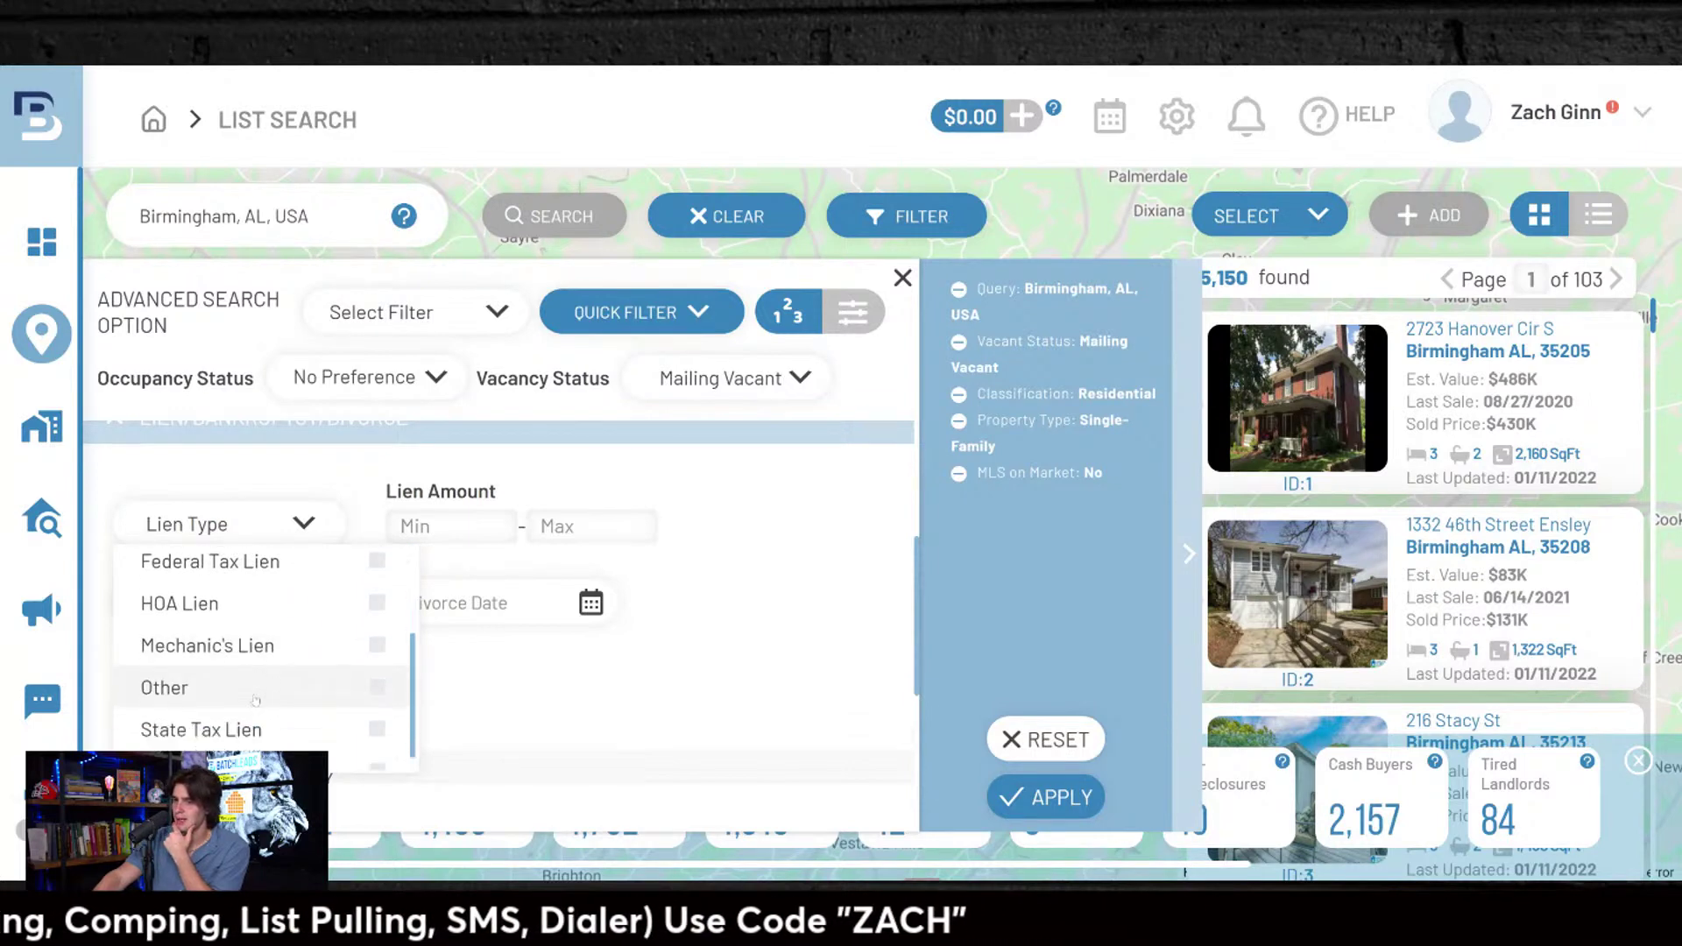
pyautogui.click(552, 725)
pyautogui.scroll(-3, 405, 687)
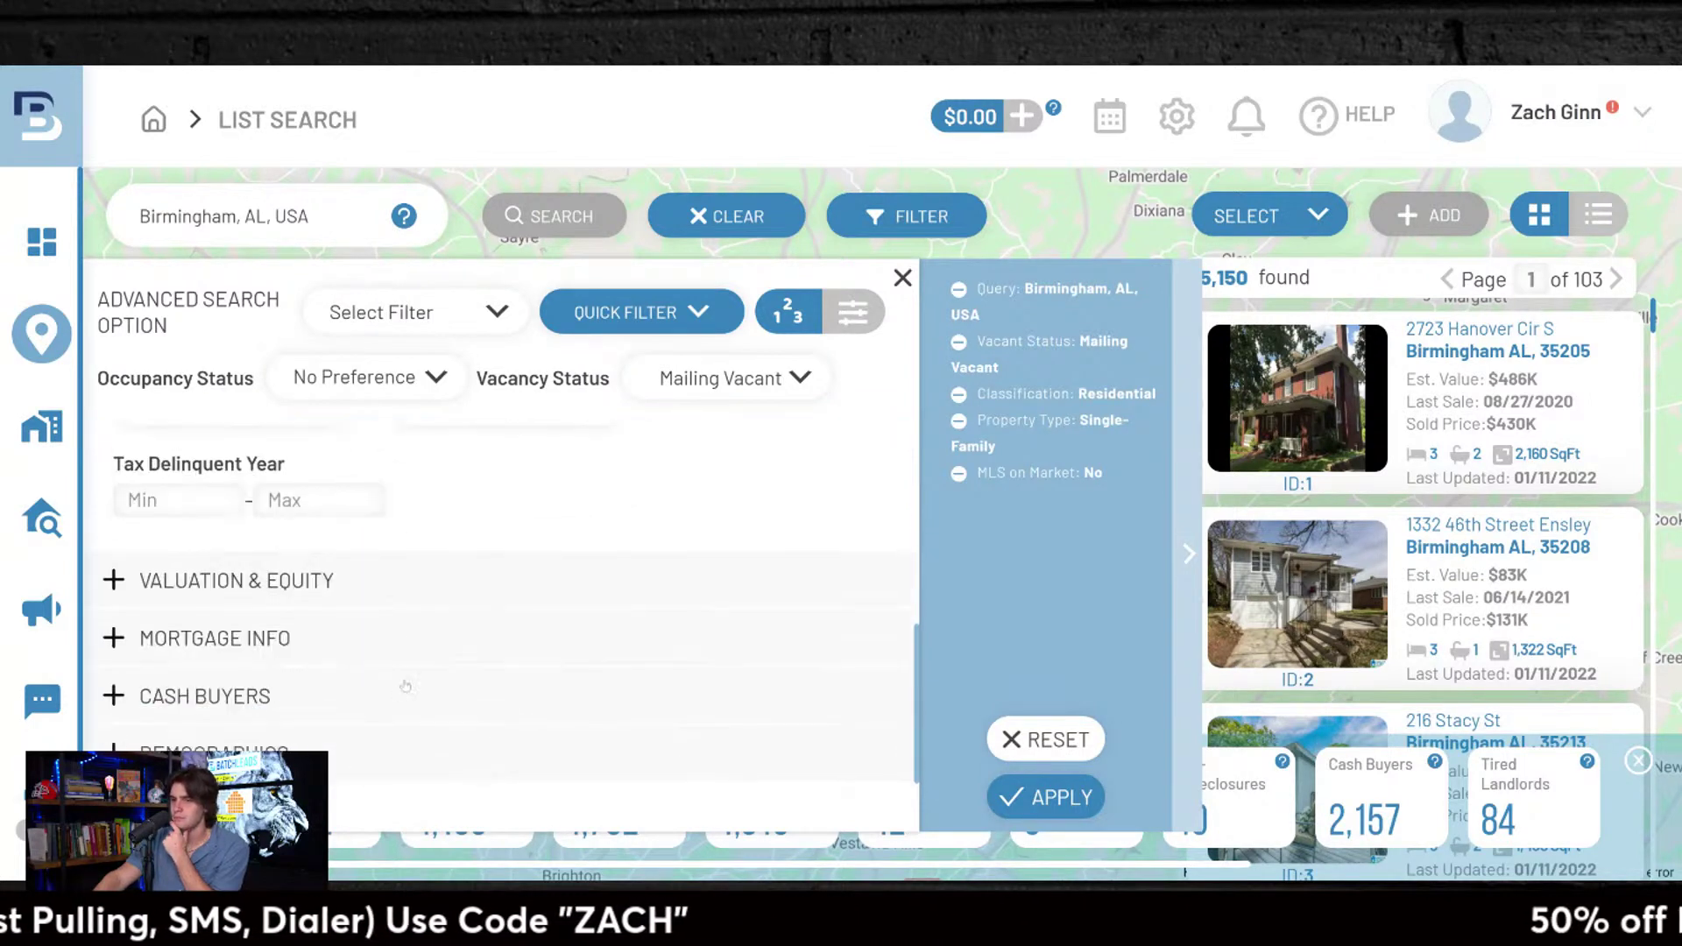
pyautogui.click(203, 599)
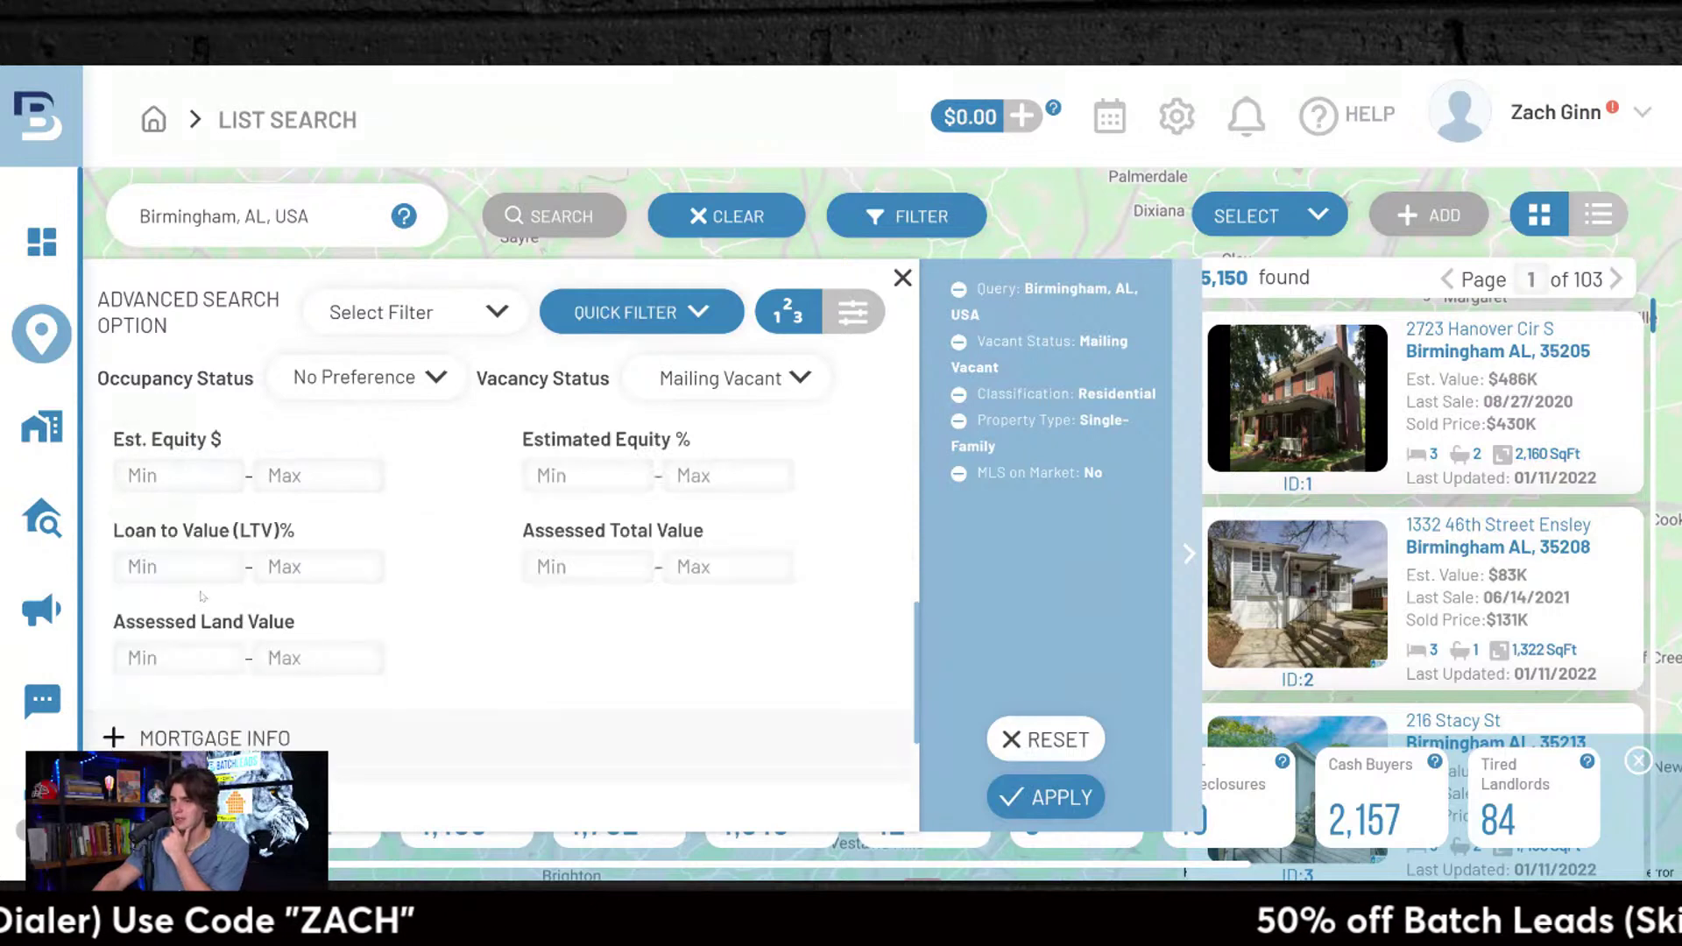
# Step: Set minimum estimated equity to 55% and estimated value to $15,000–$500,000, expanding Mortgage Info and Demographics
pyautogui.scroll(2, 490, 666)
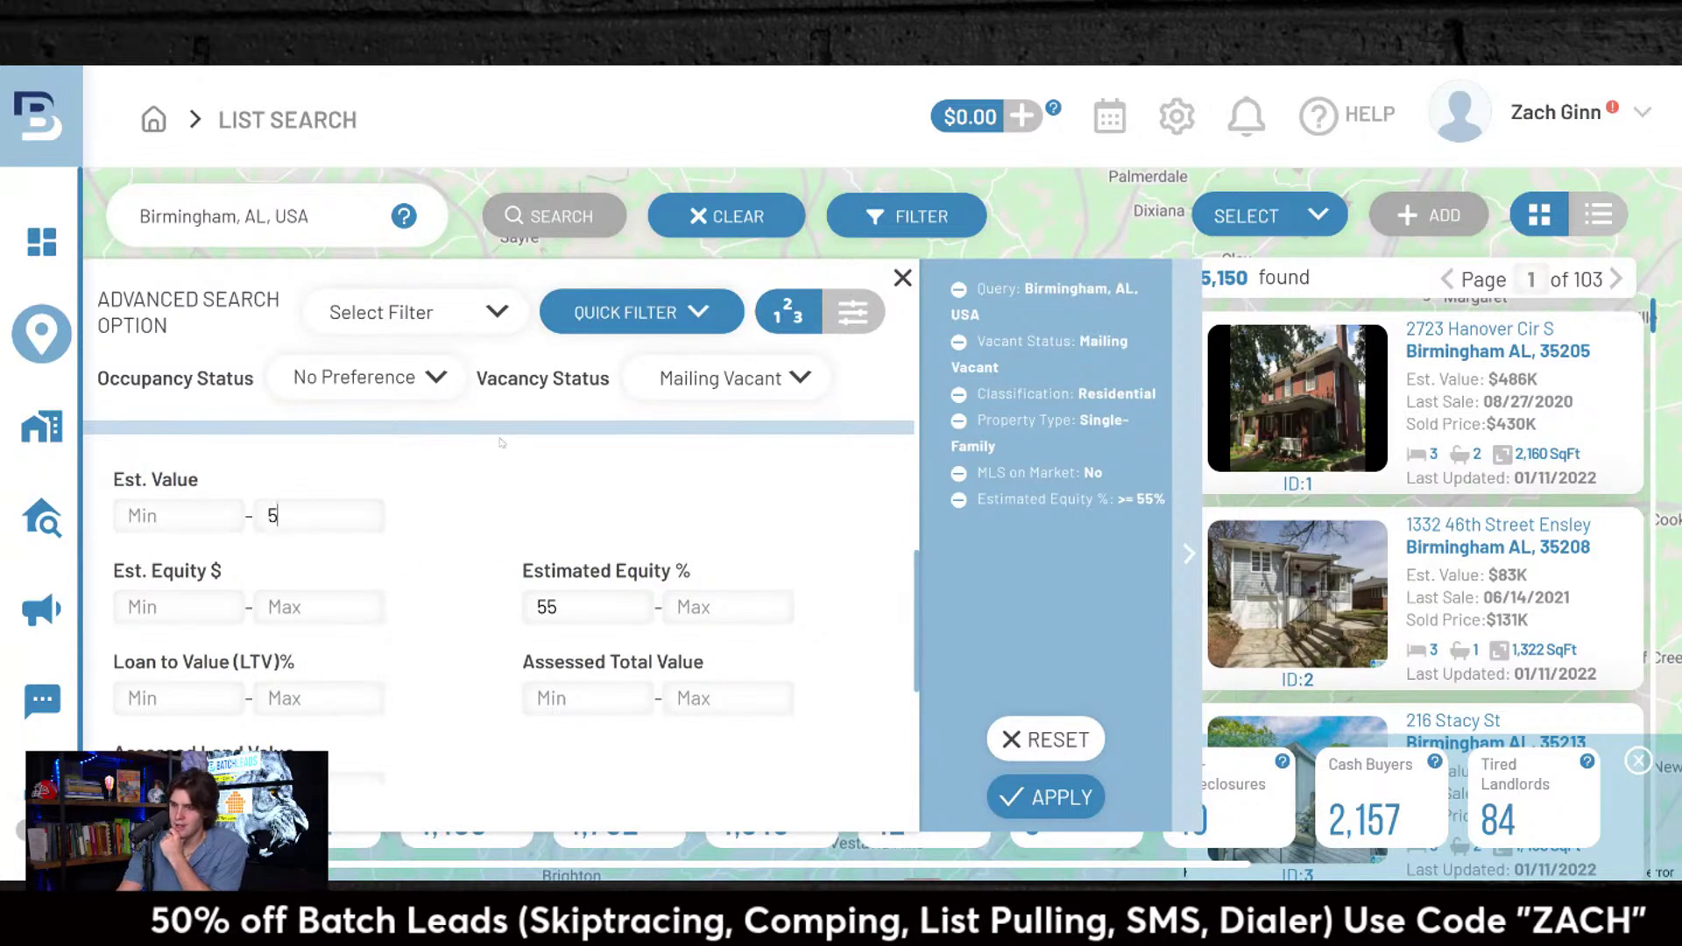
pyautogui.write('00000')
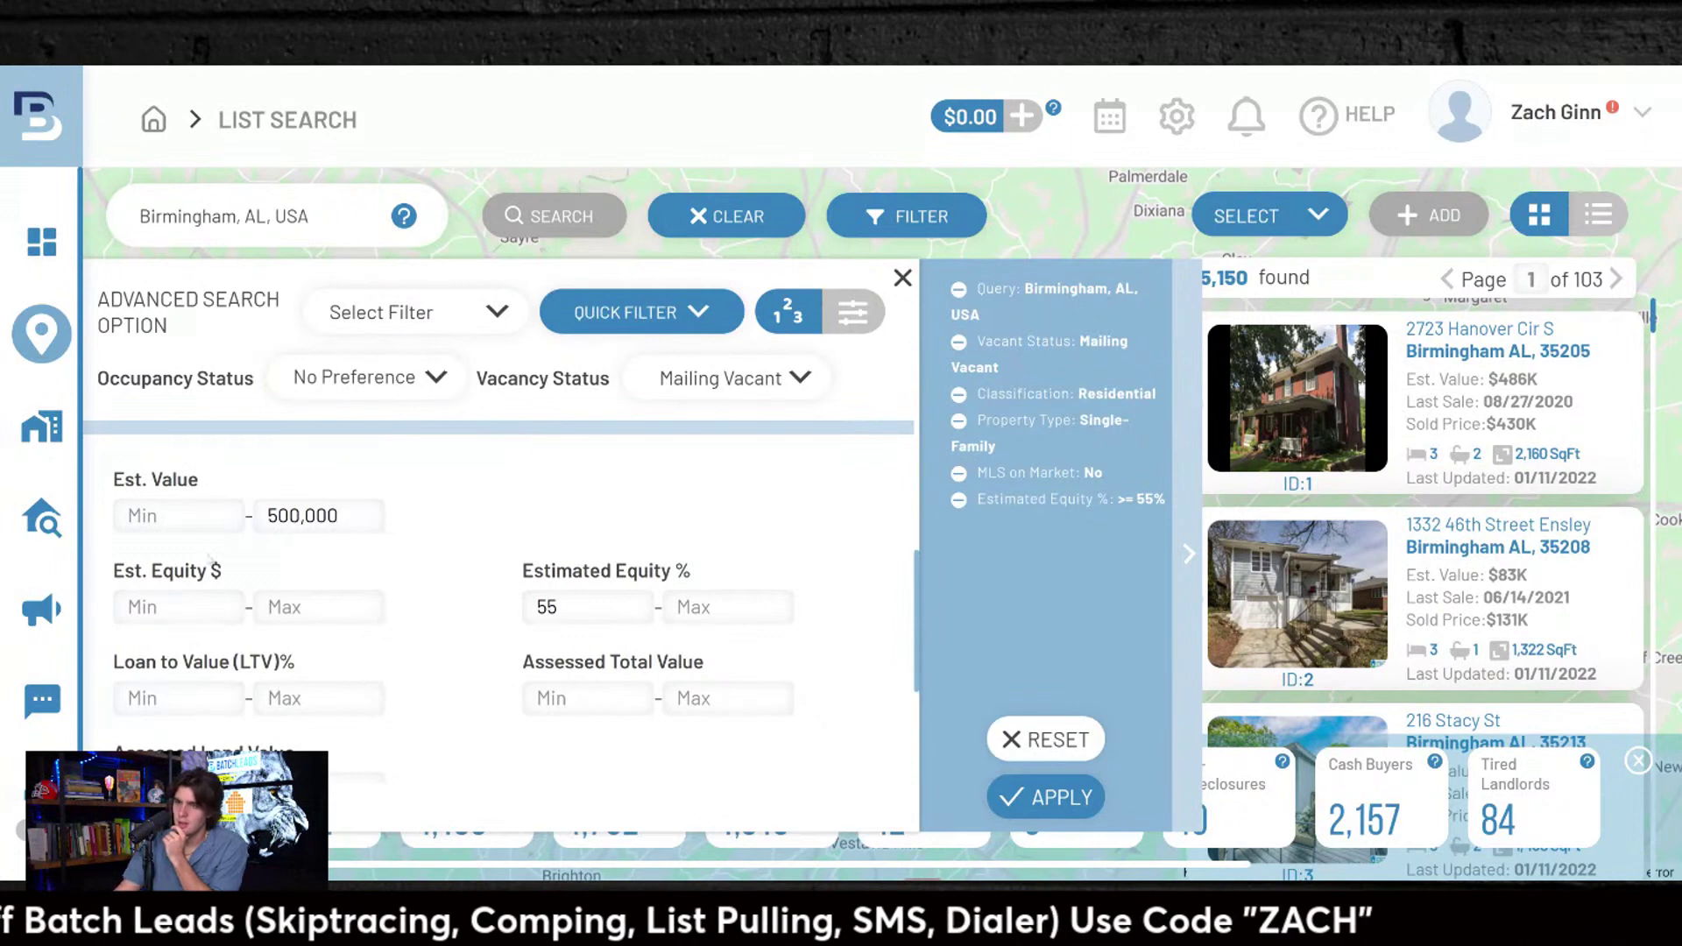
pyautogui.write('150000')
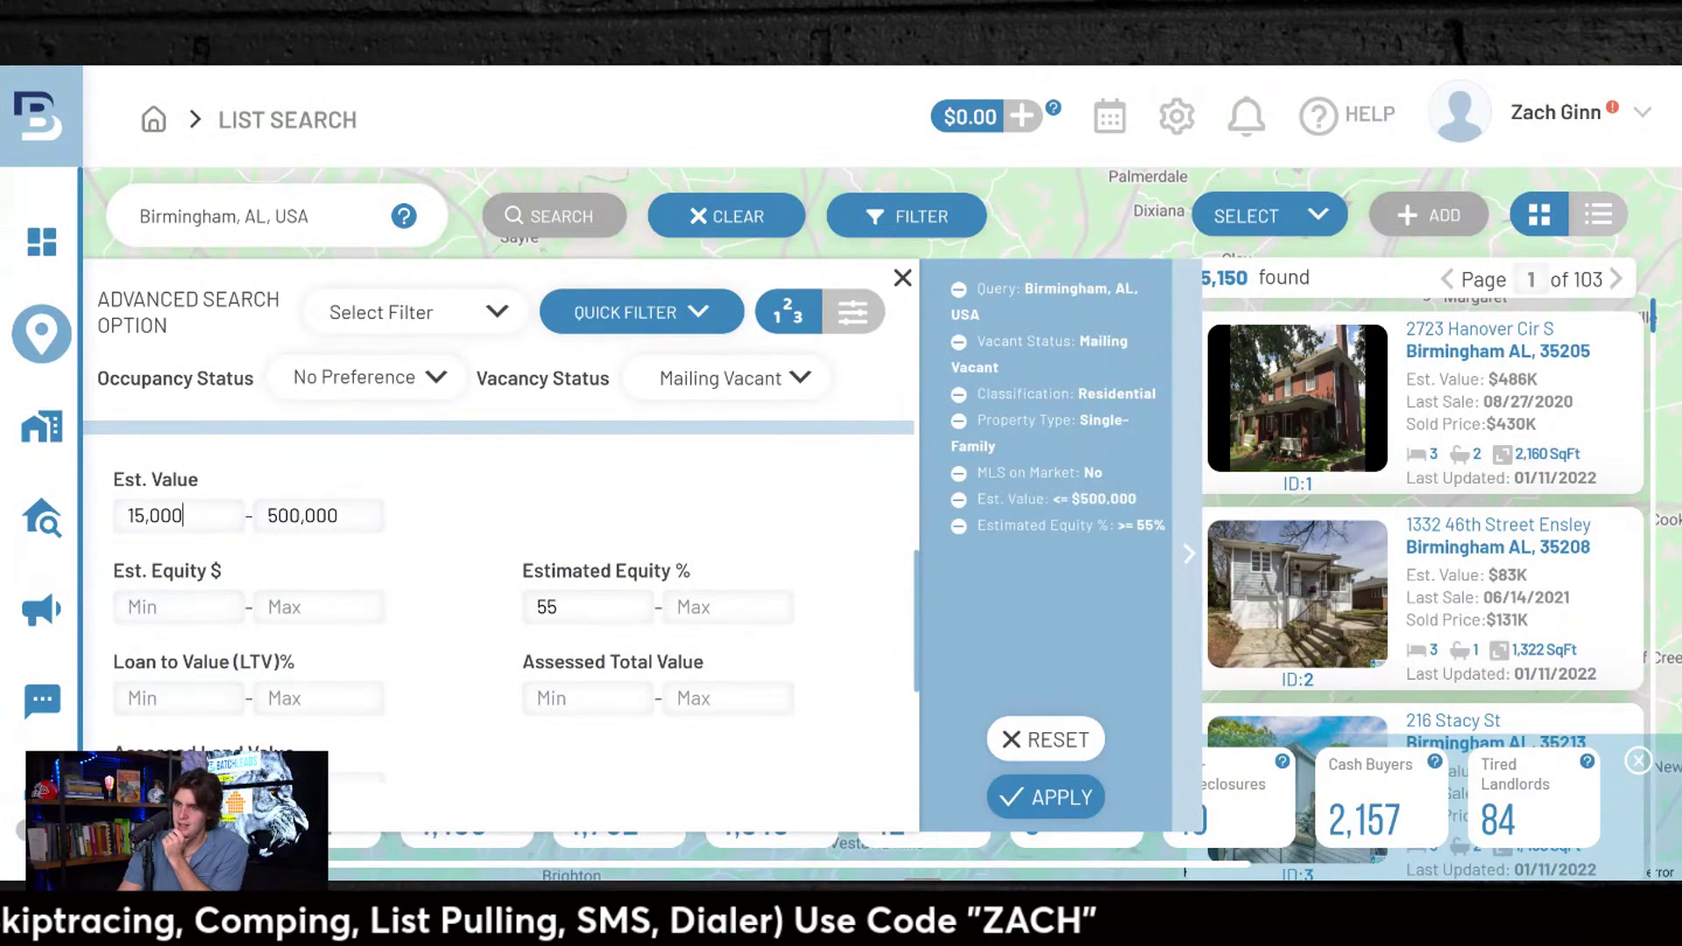
pyautogui.scroll(-3, 473, 565)
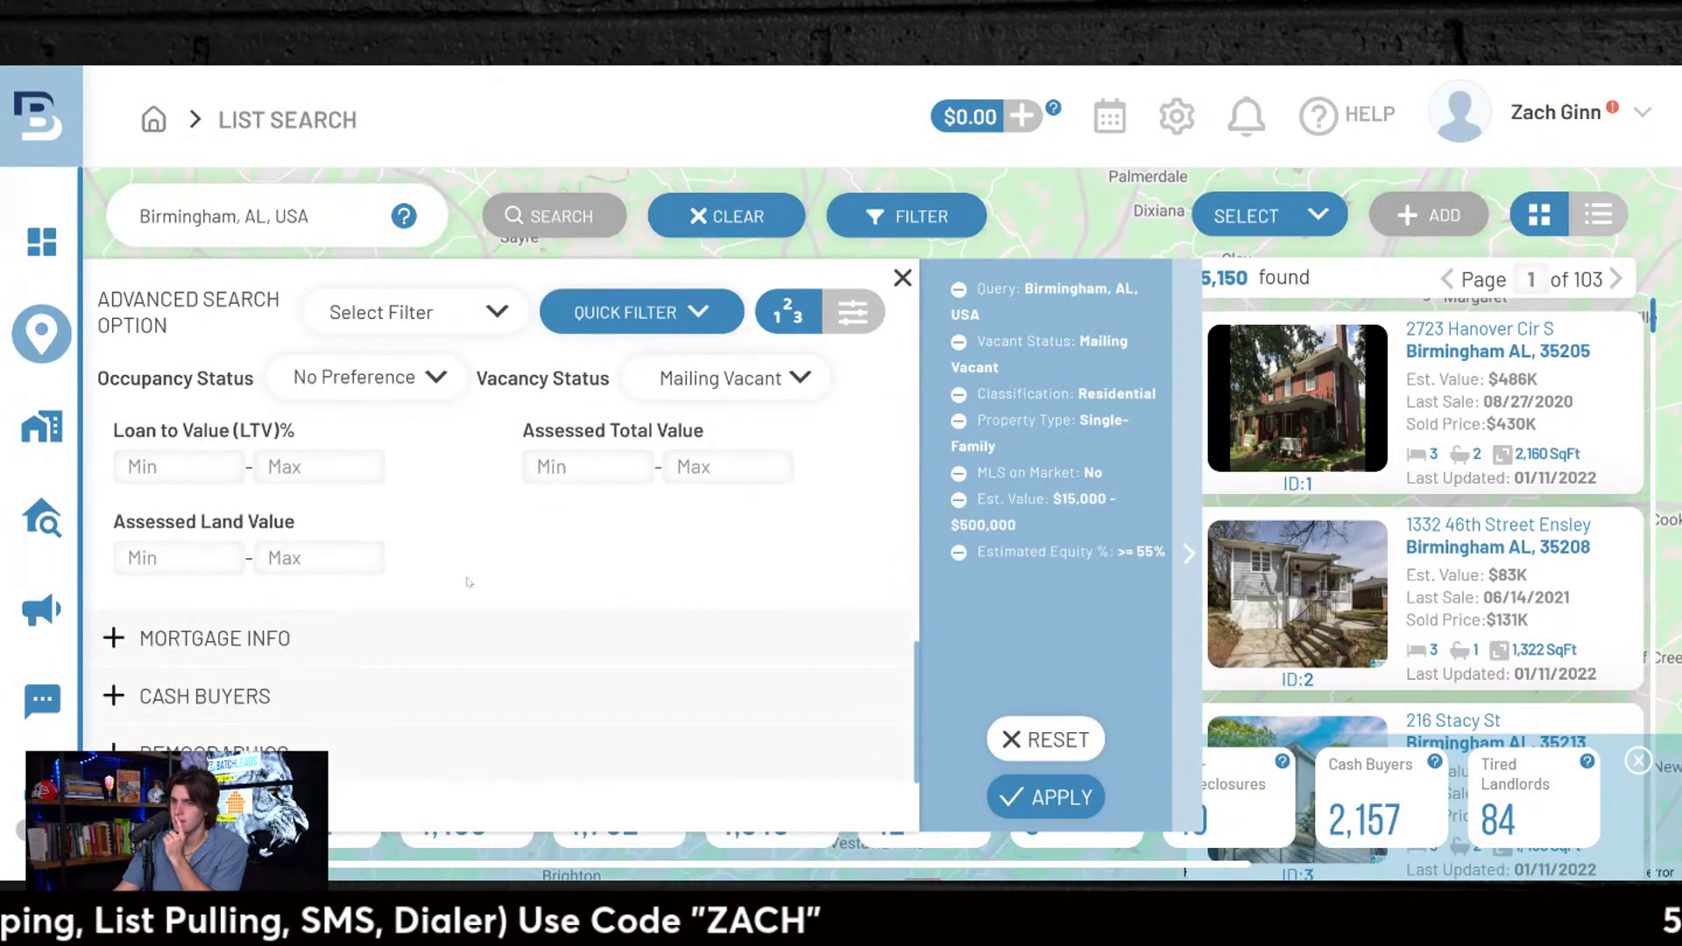
pyautogui.click(292, 640)
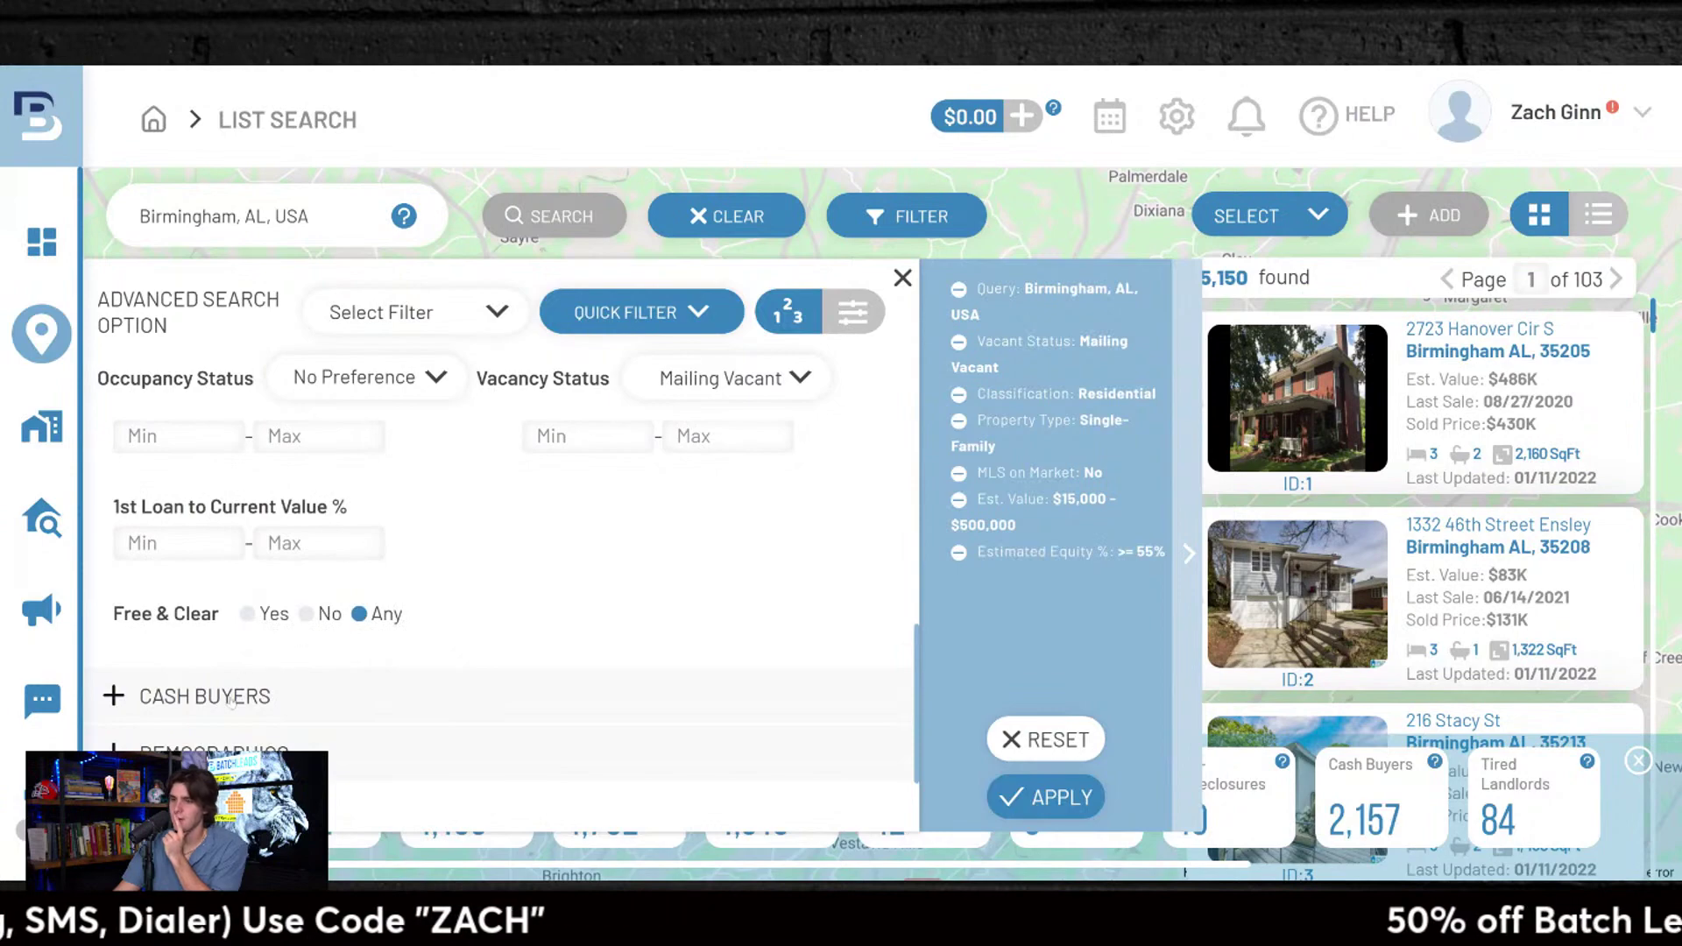
pyautogui.click(272, 750)
pyautogui.scroll(3, 503, 570)
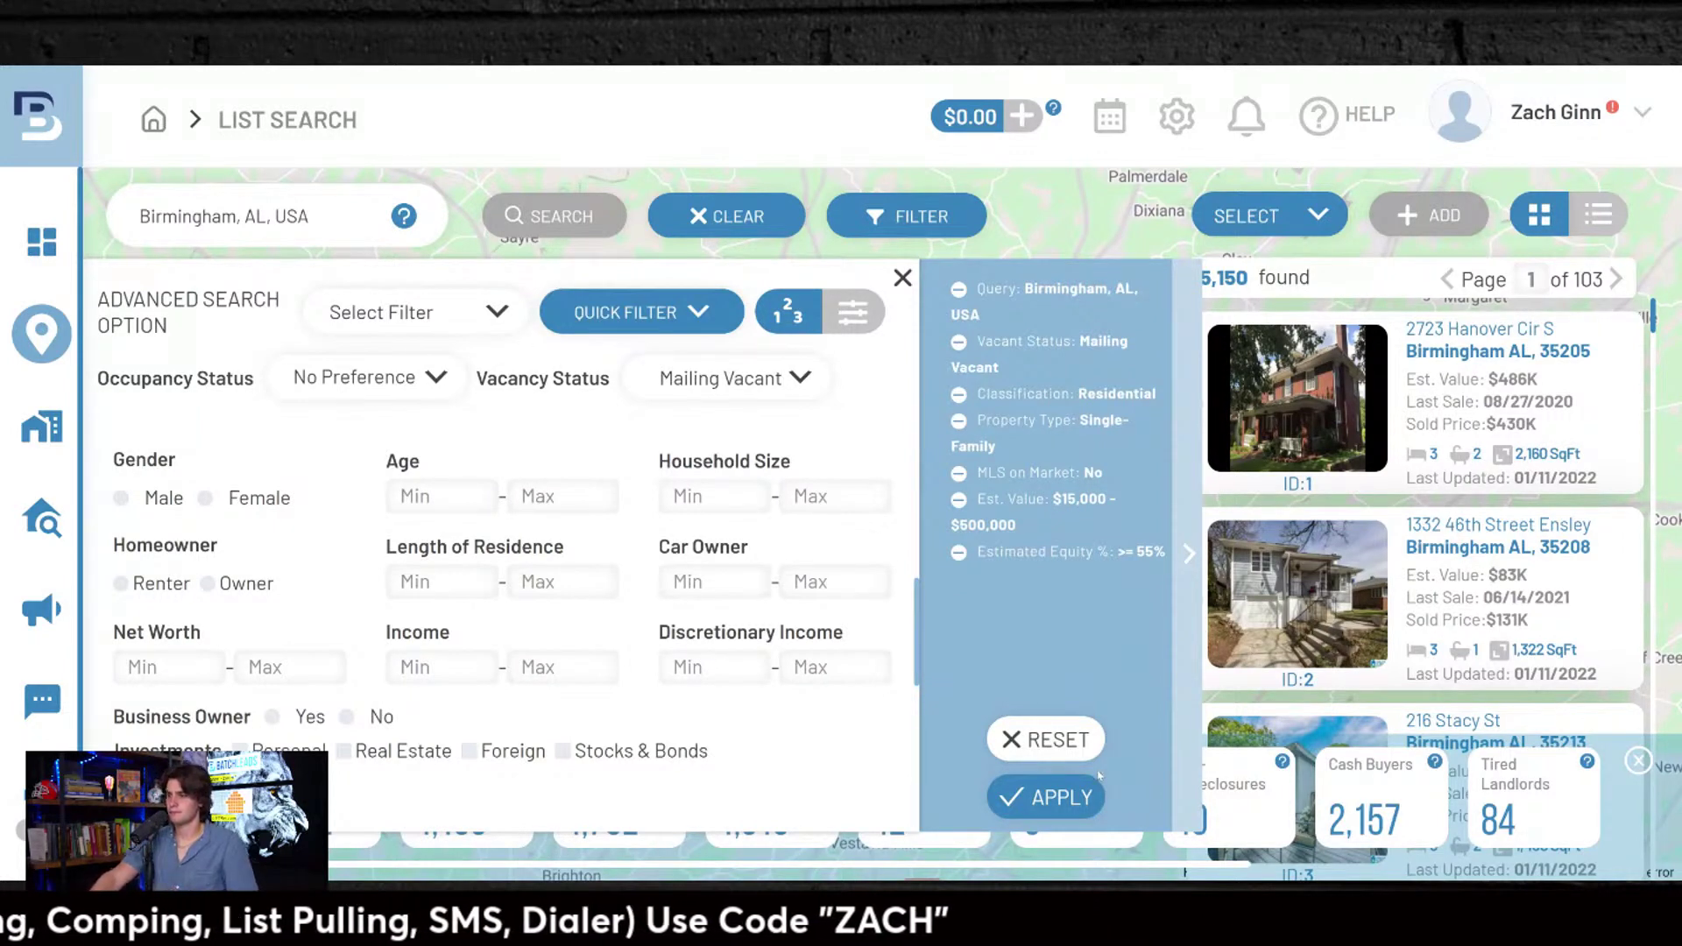
# Step: Apply the filters to get 2,111 properties as a compact list, then pick a quick-filter card
pyautogui.click(1071, 797)
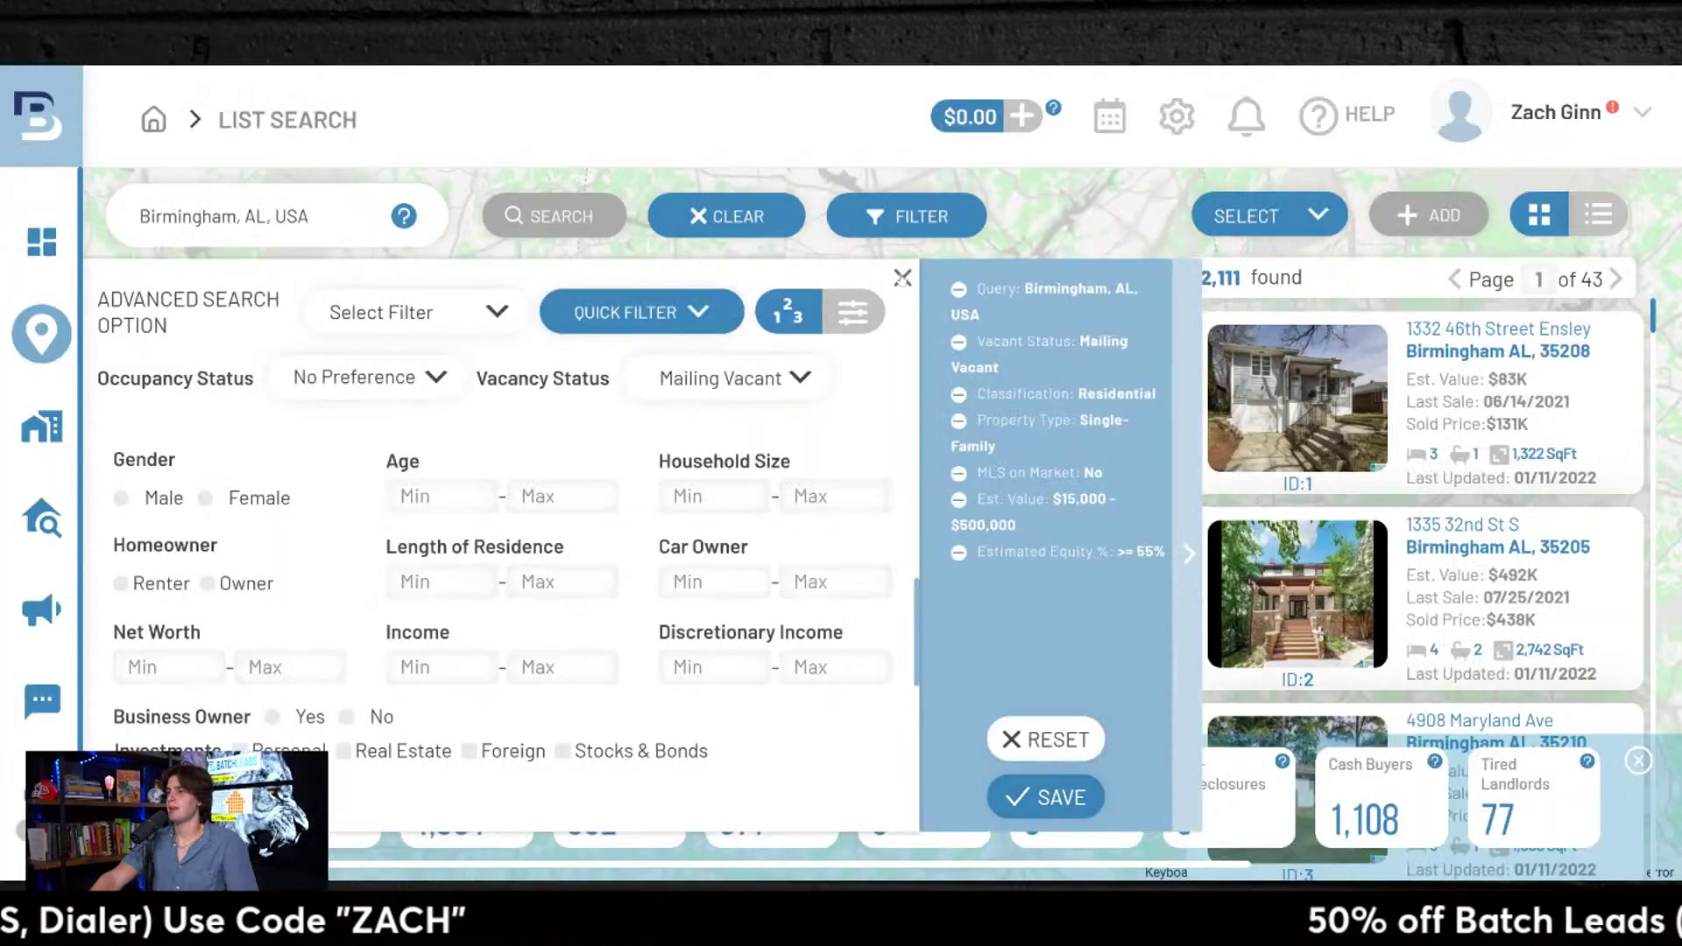
pyautogui.click(903, 278)
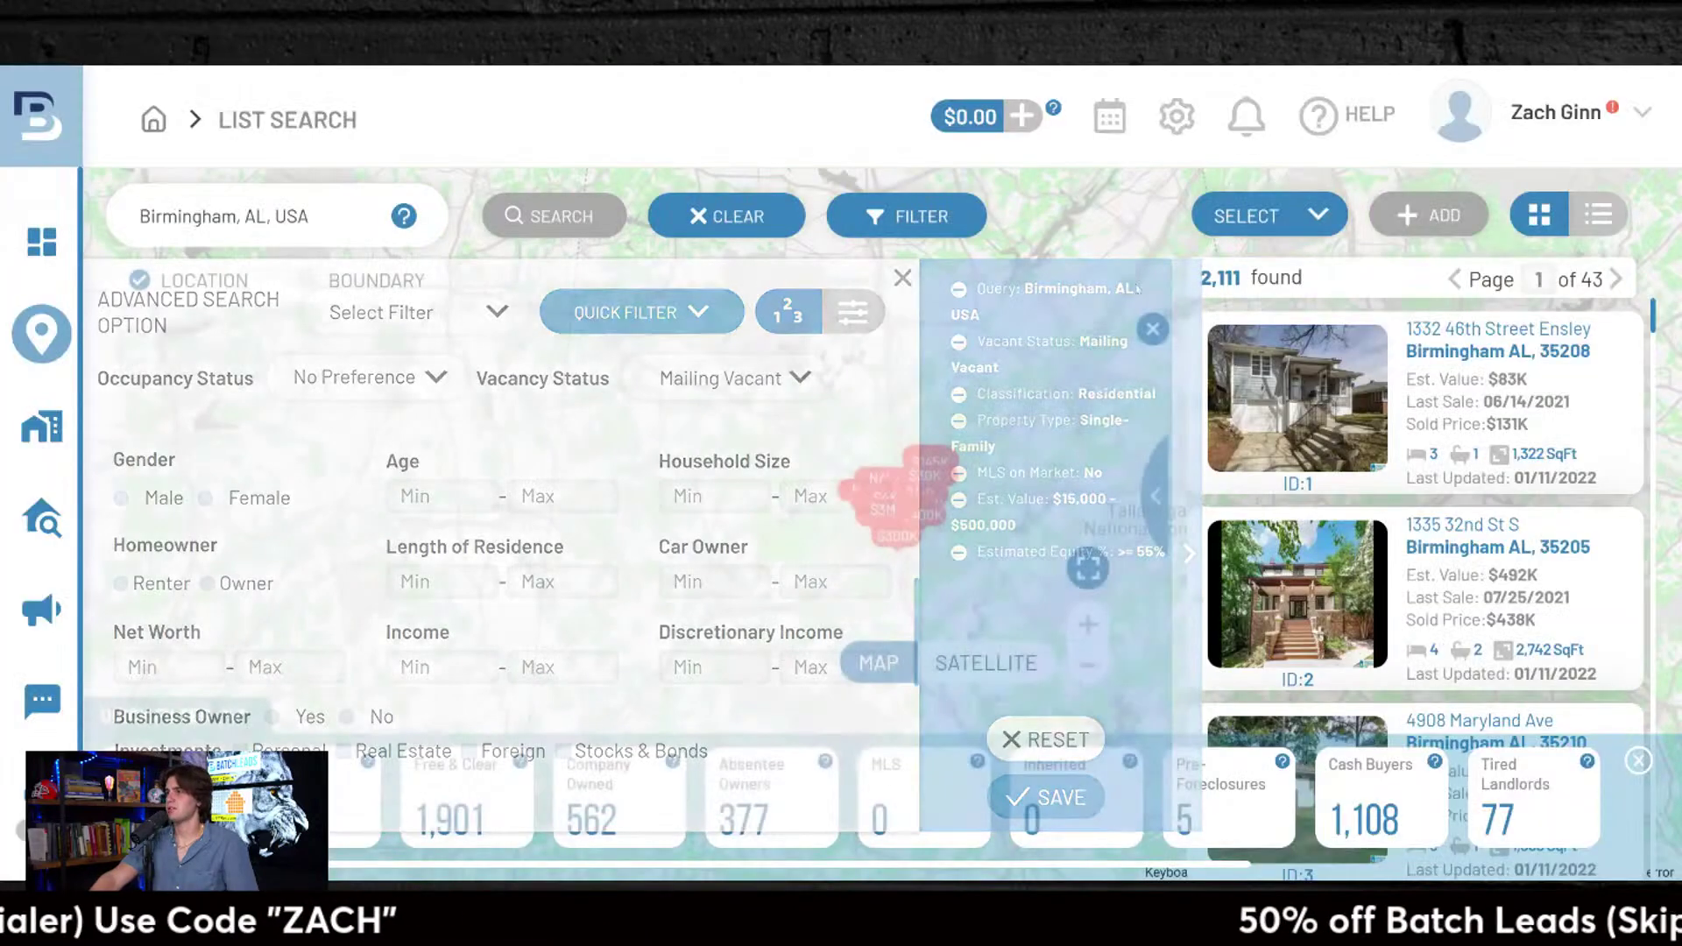
pyautogui.click(1599, 215)
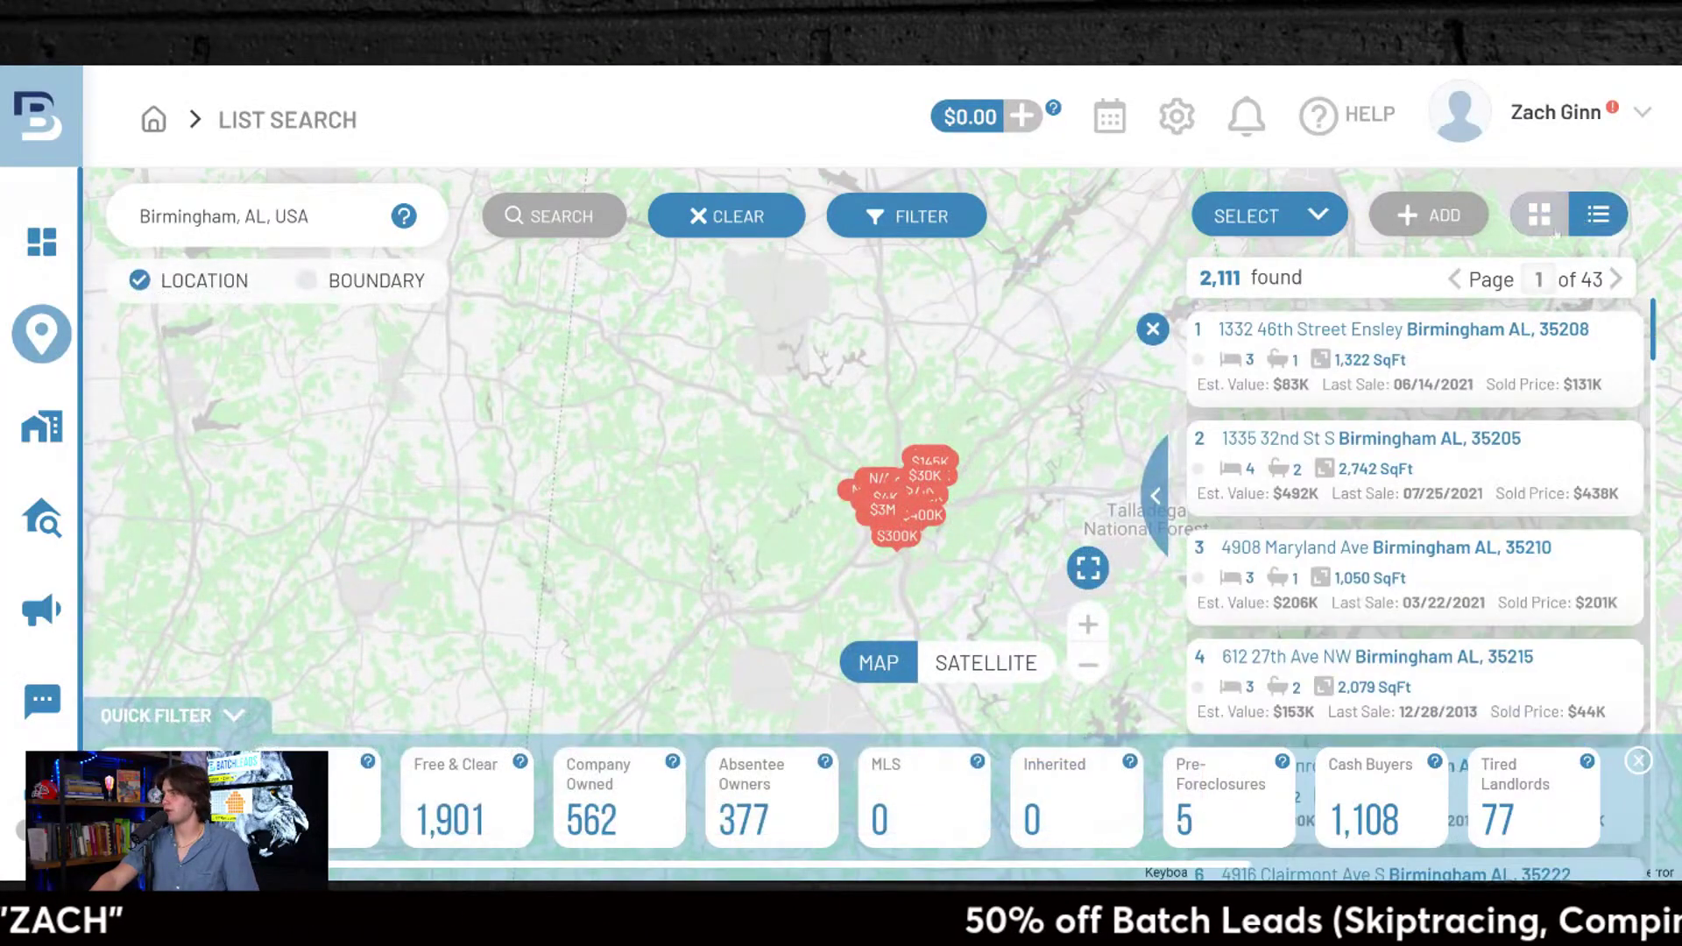
pyautogui.scroll(-5, 1416, 526)
pyautogui.scroll(5, 1416, 526)
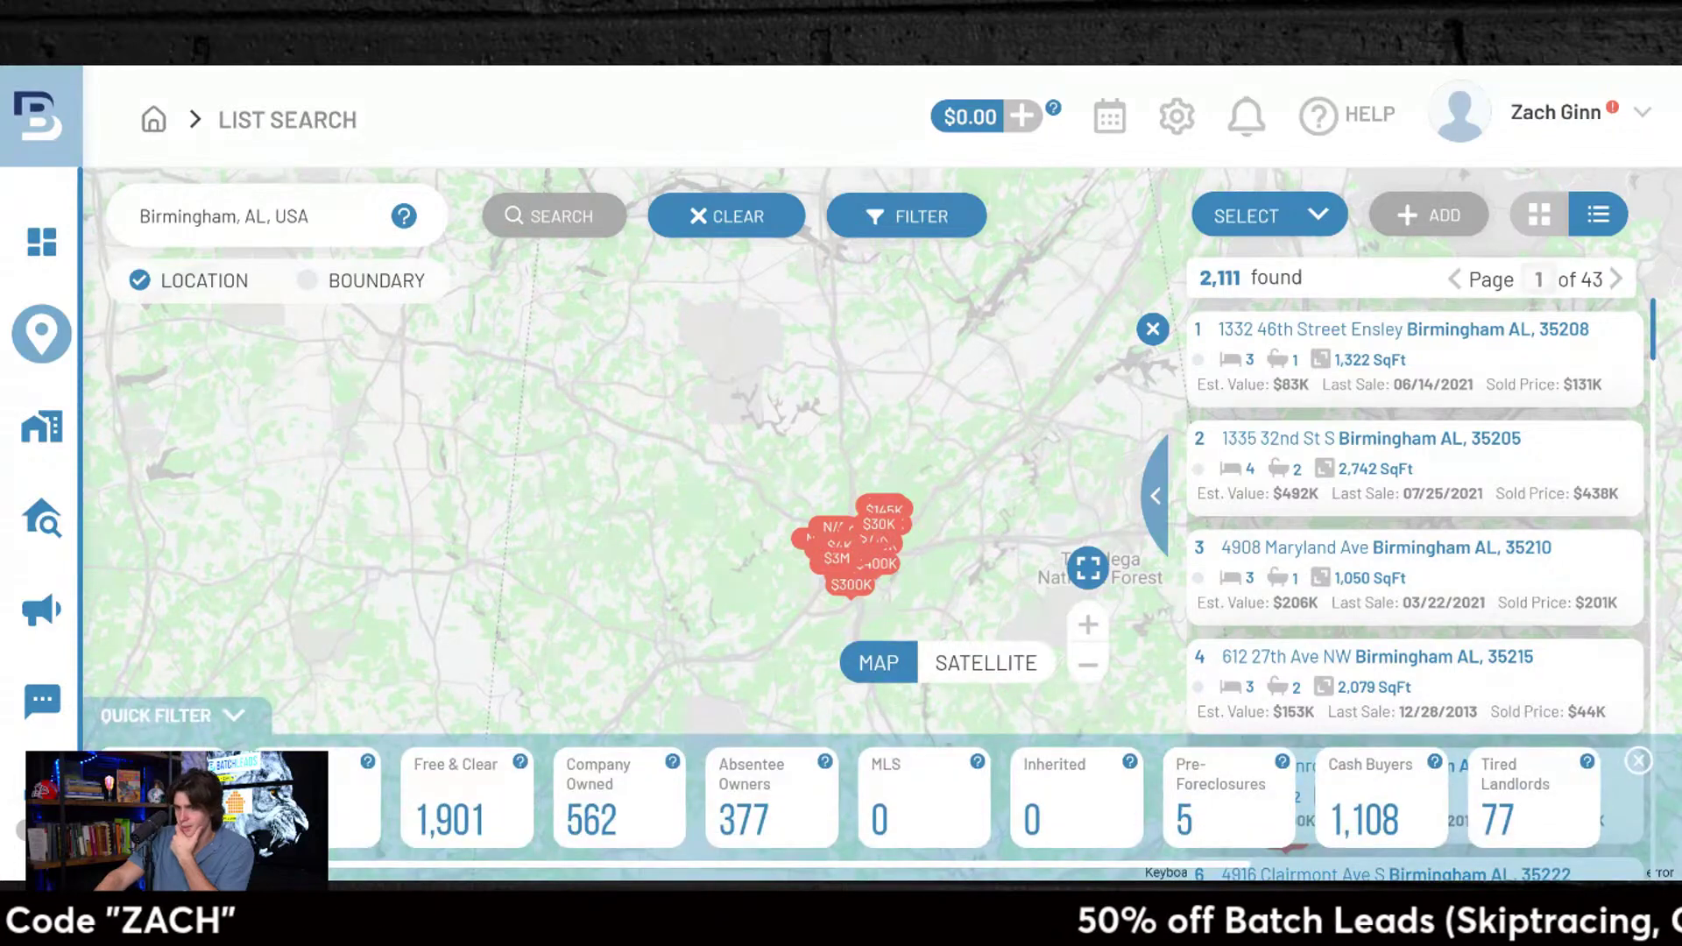
pyautogui.click(163, 796)
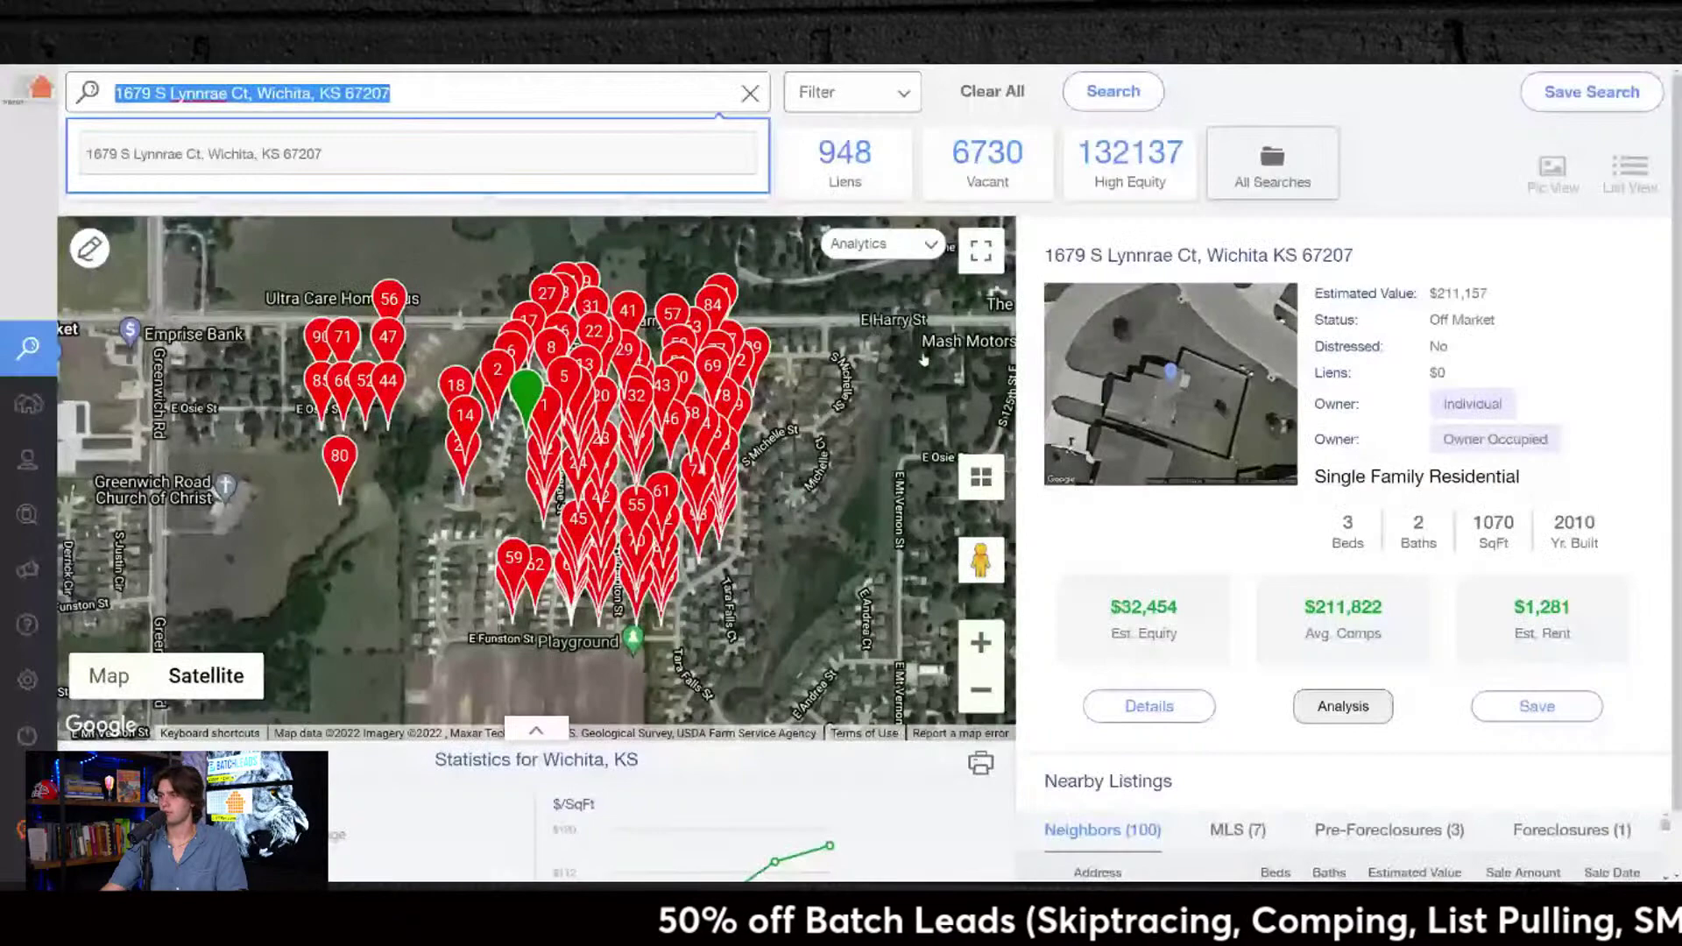
# Step: In PropStream, replace the Wichita address with a Birmingham, AL search
pyautogui.hotkey('alt', 'Tab')
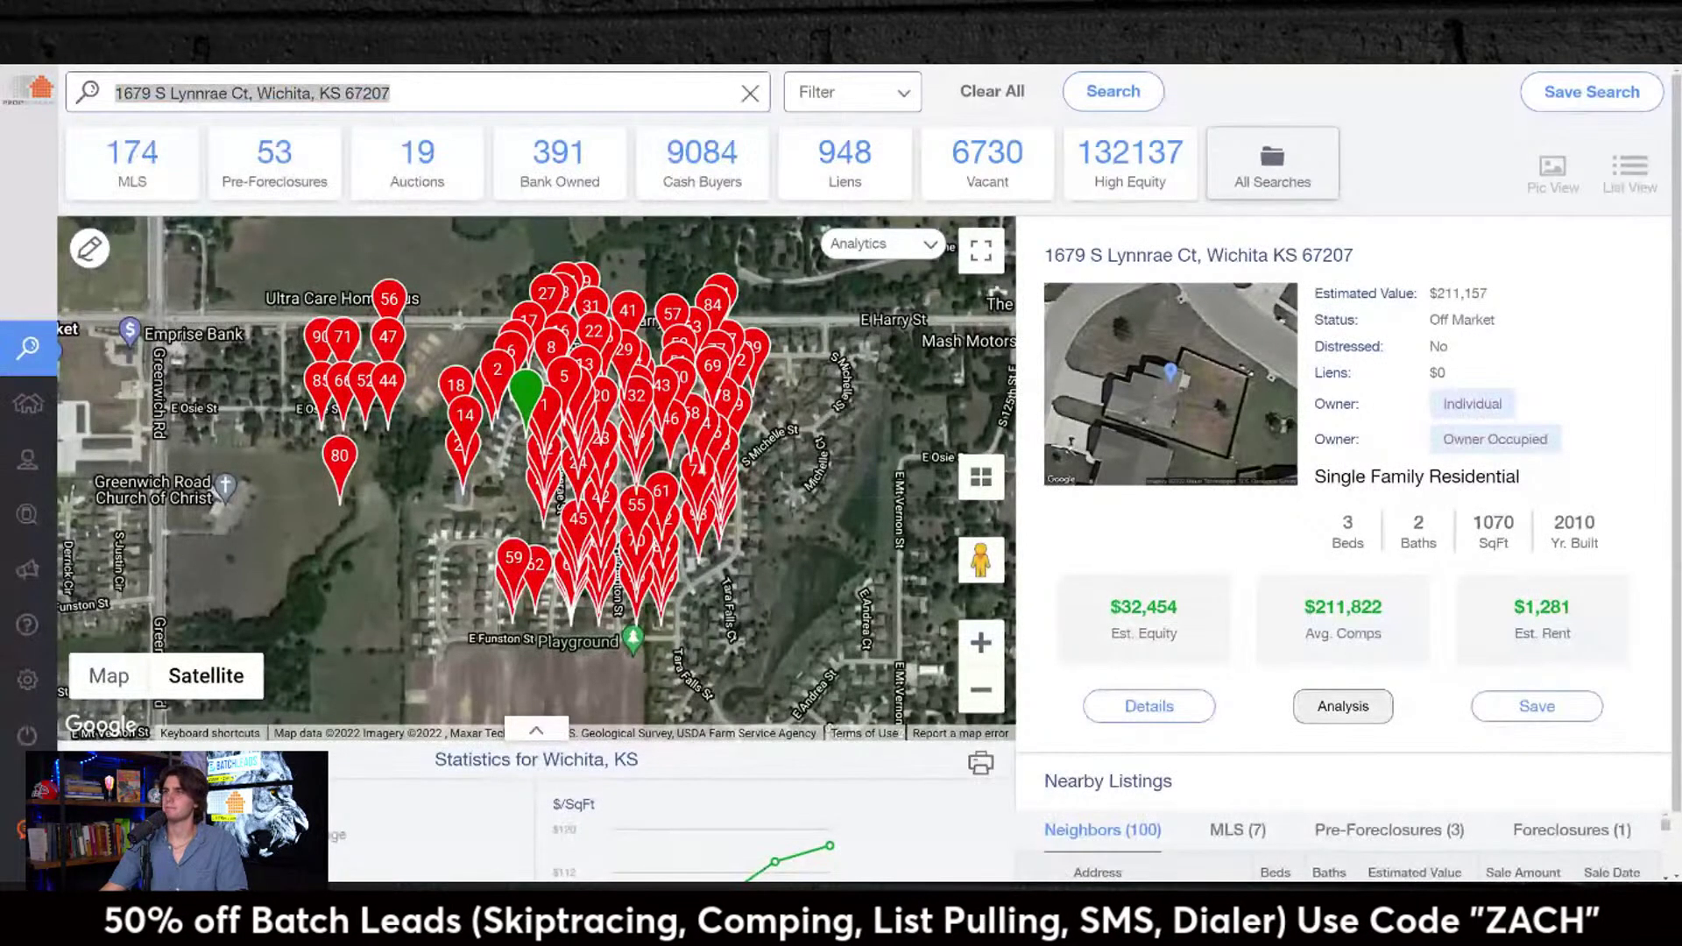
pyautogui.hotkey('alt', 'Tab')
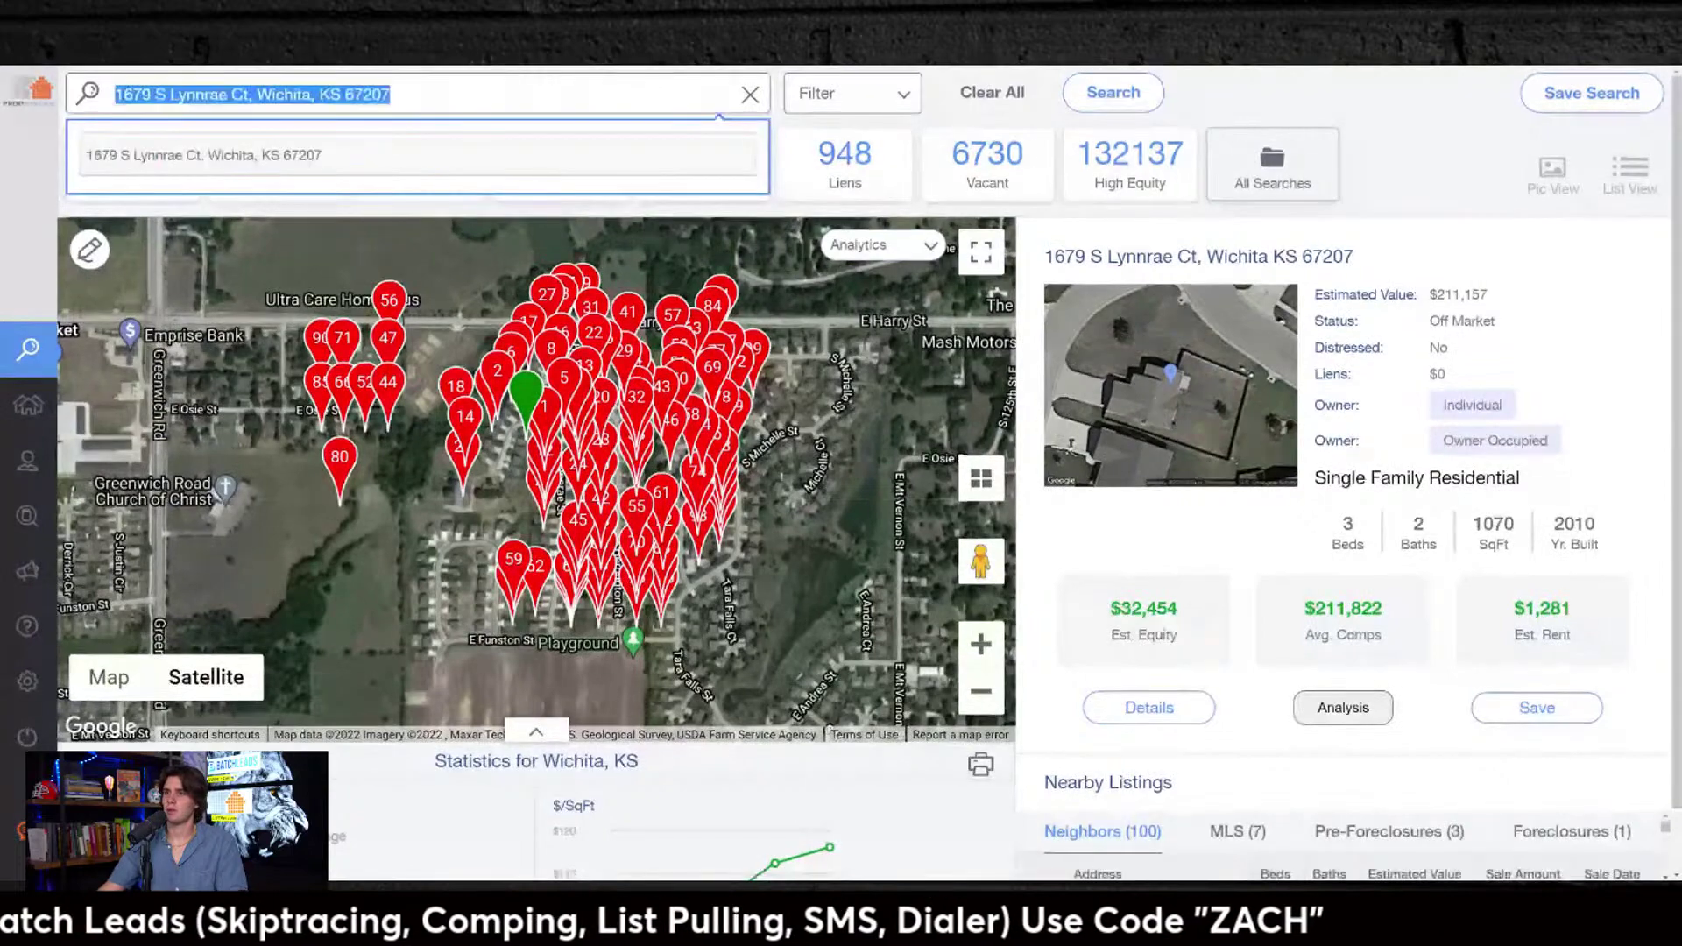
pyautogui.write('birmin')
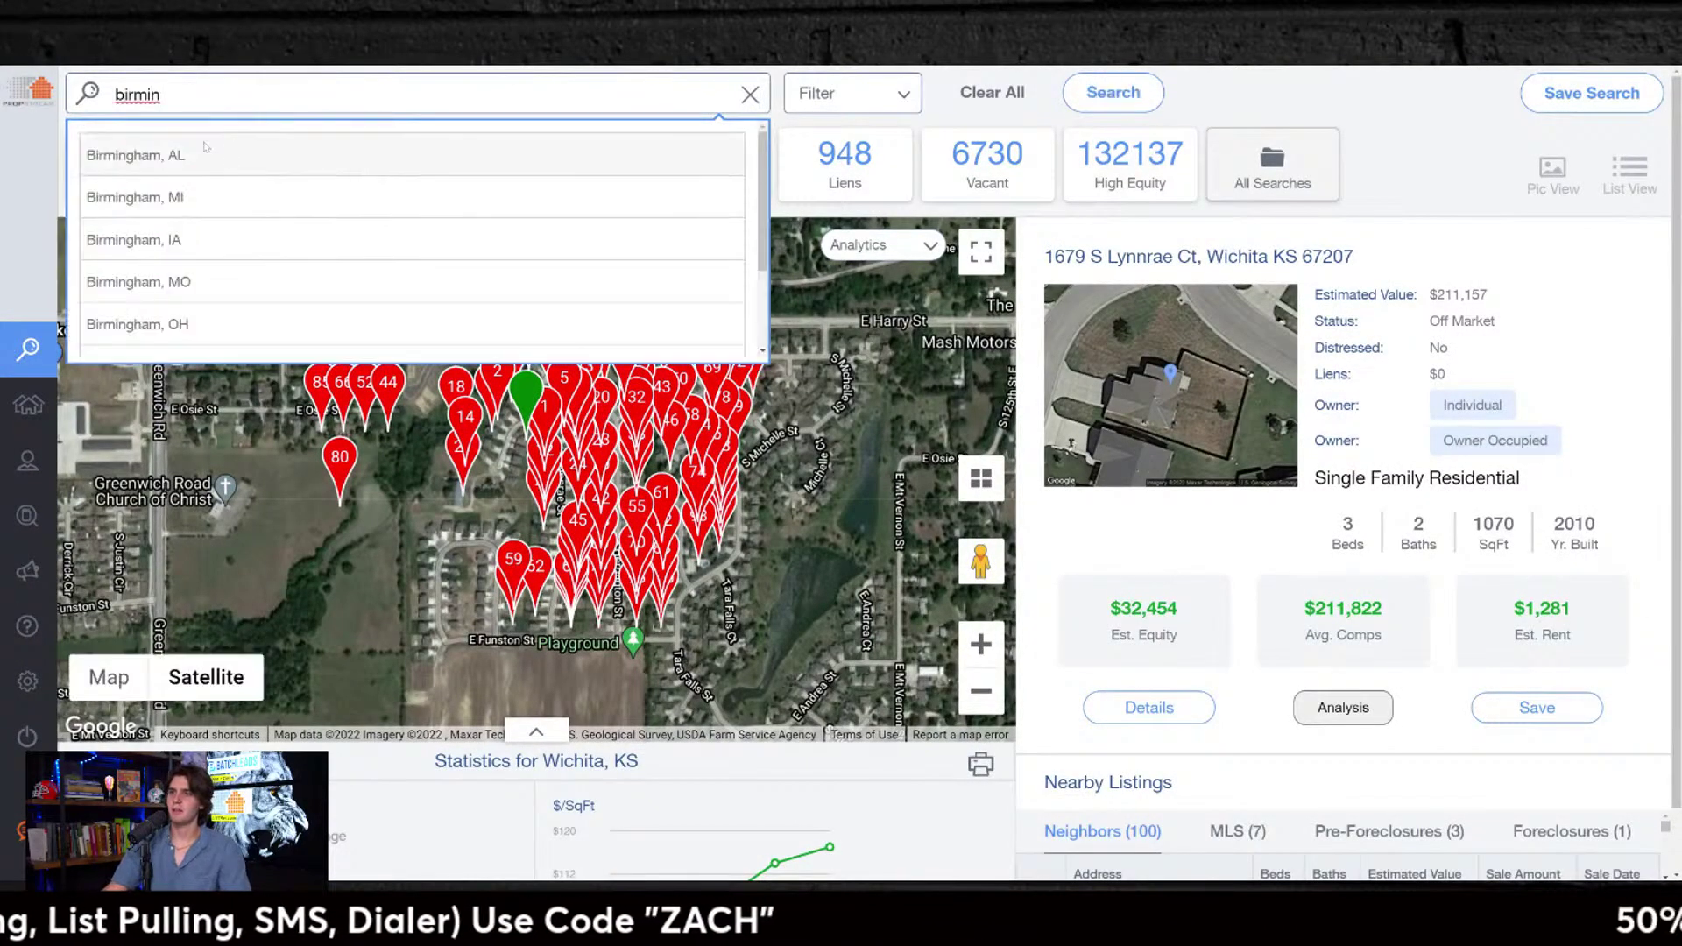
pyautogui.press('Down')
pyautogui.press('Return')
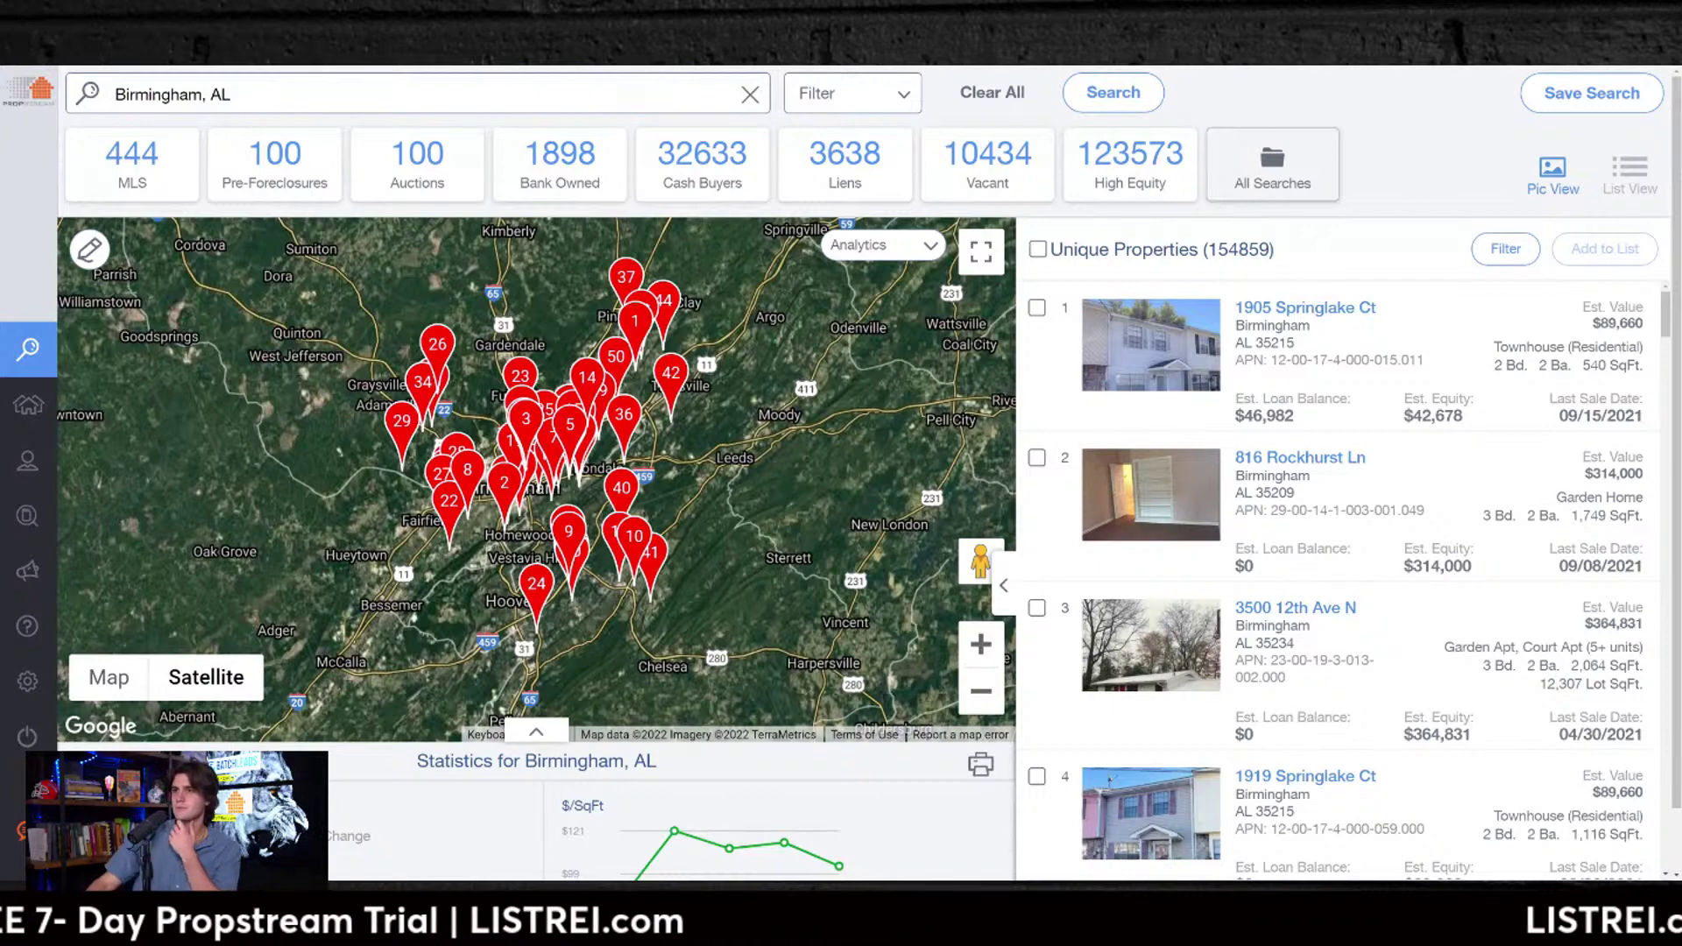
# Step: Reselect Birmingham, AL, clear the search, and rerun it from recent searches
pyautogui.click(231, 95)
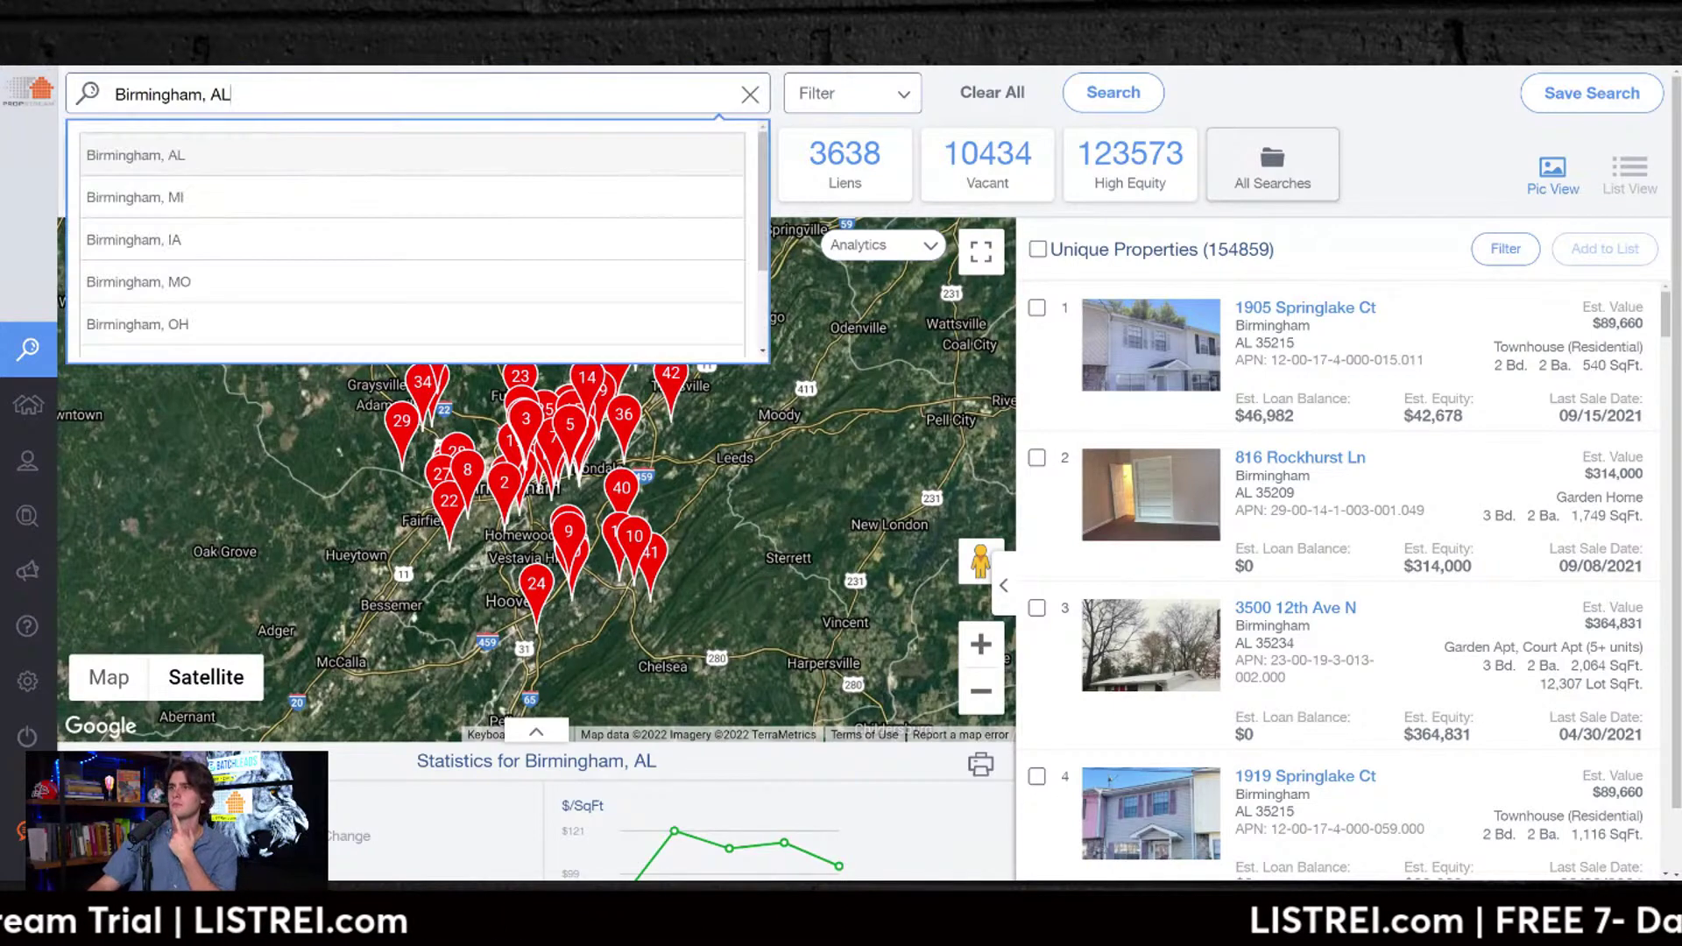
pyautogui.click(231, 95)
pyautogui.click(231, 94)
pyautogui.click(231, 94)
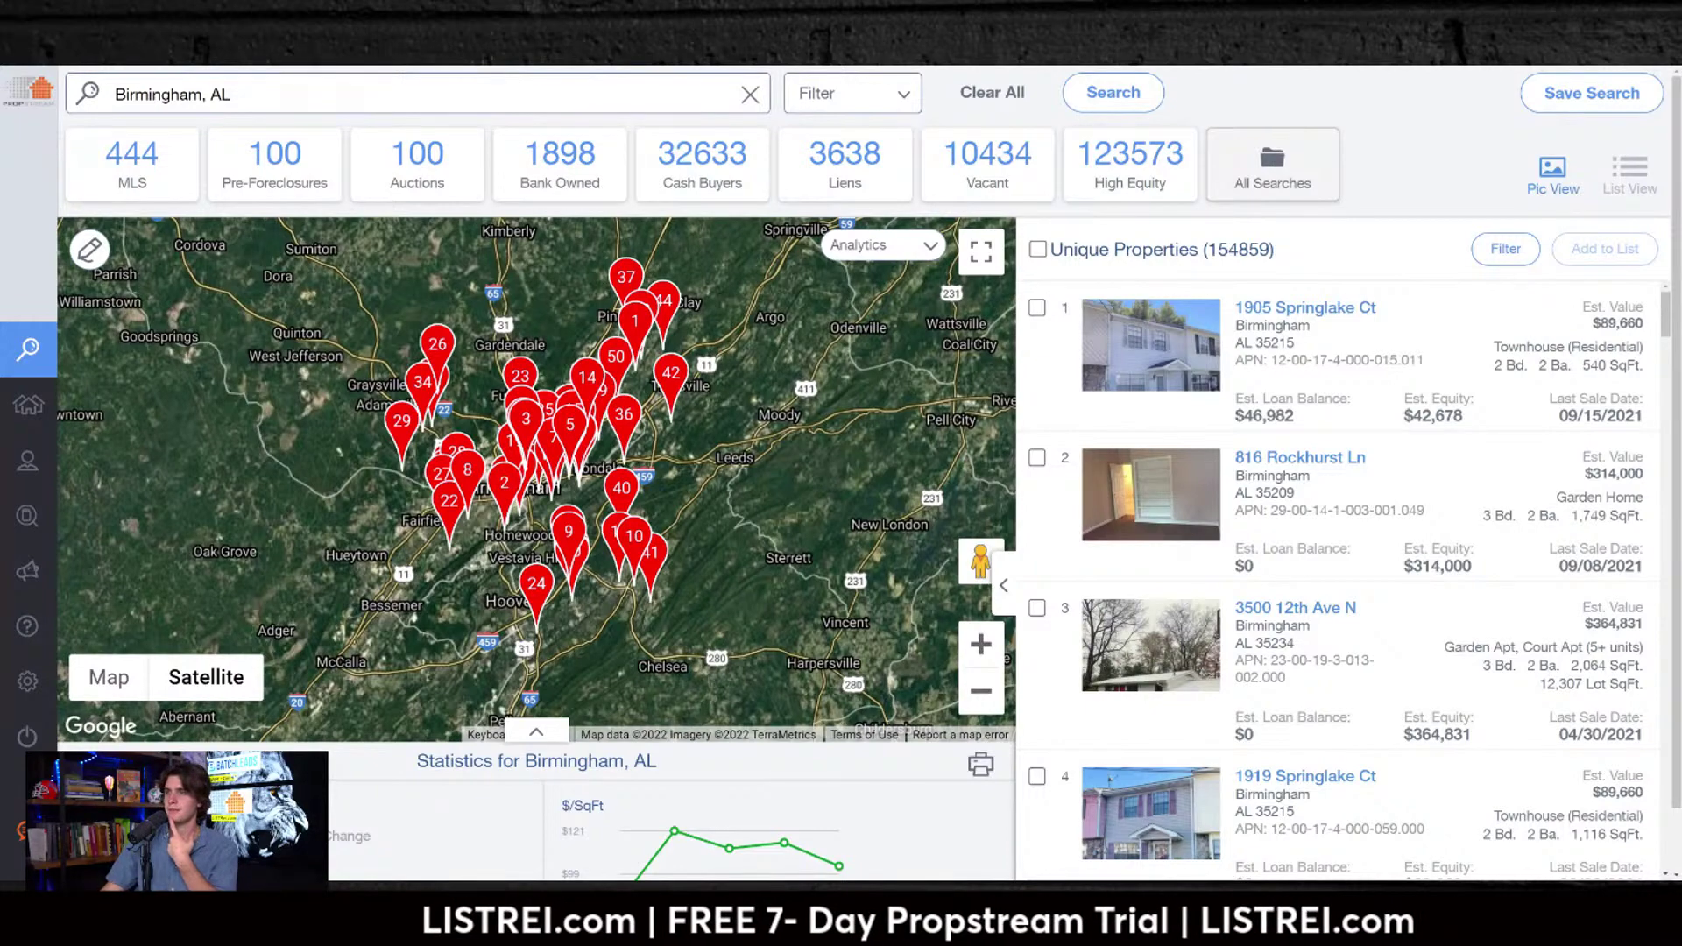
pyautogui.click(231, 95)
pyautogui.click(275, 158)
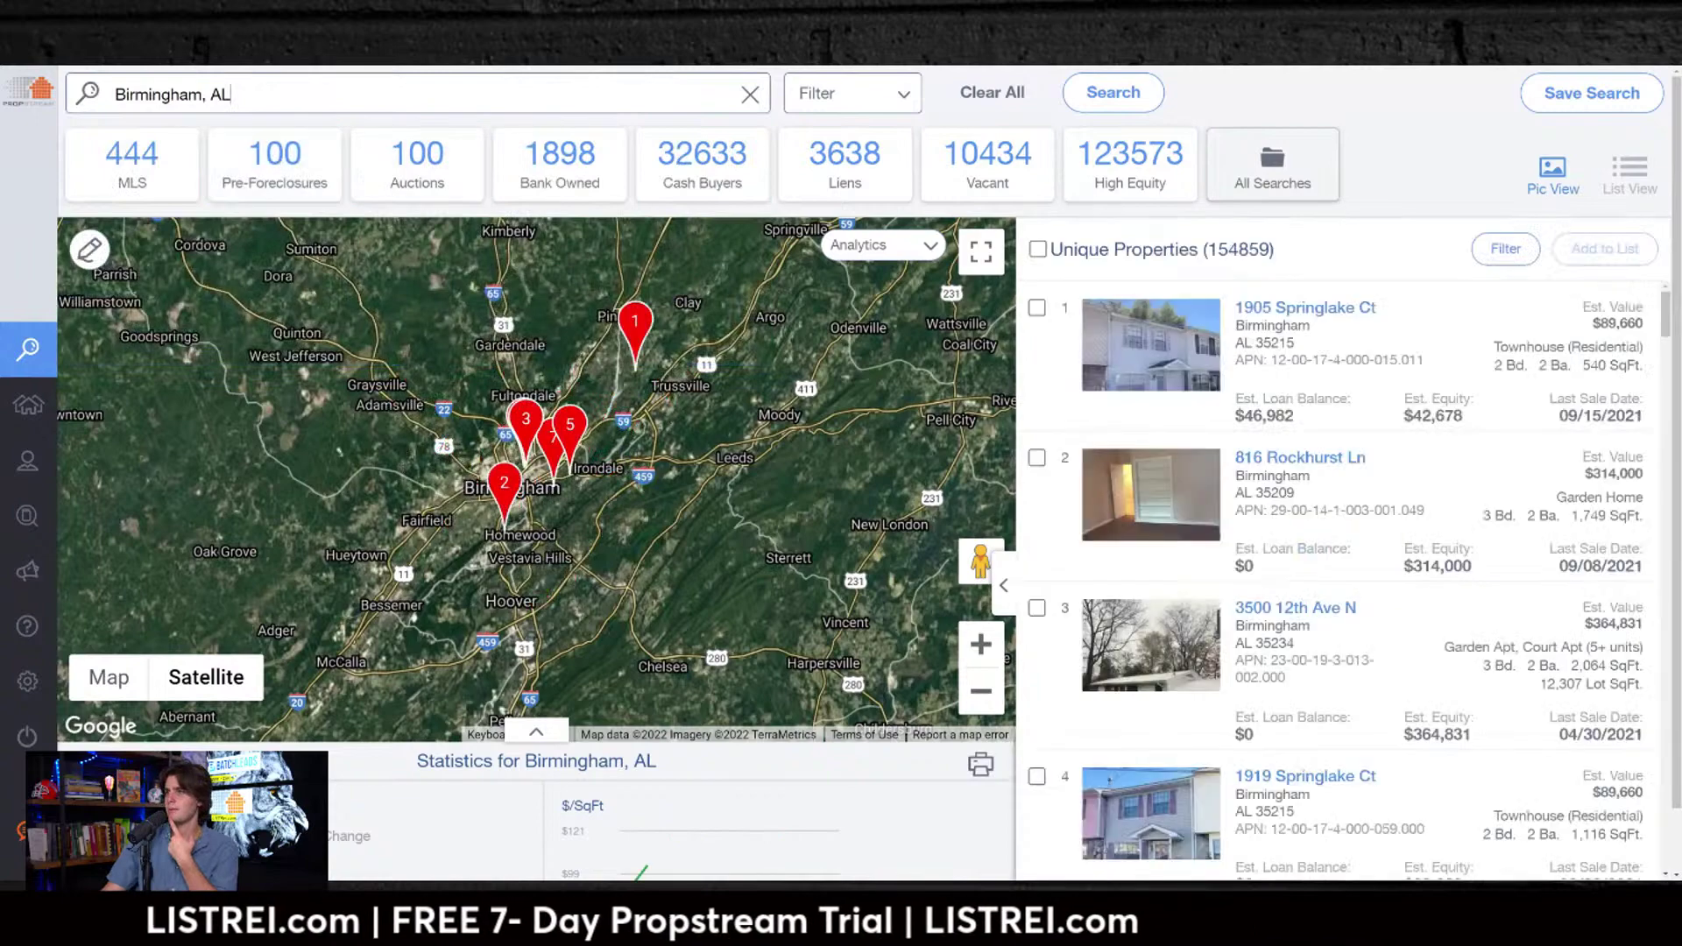
pyautogui.click(992, 93)
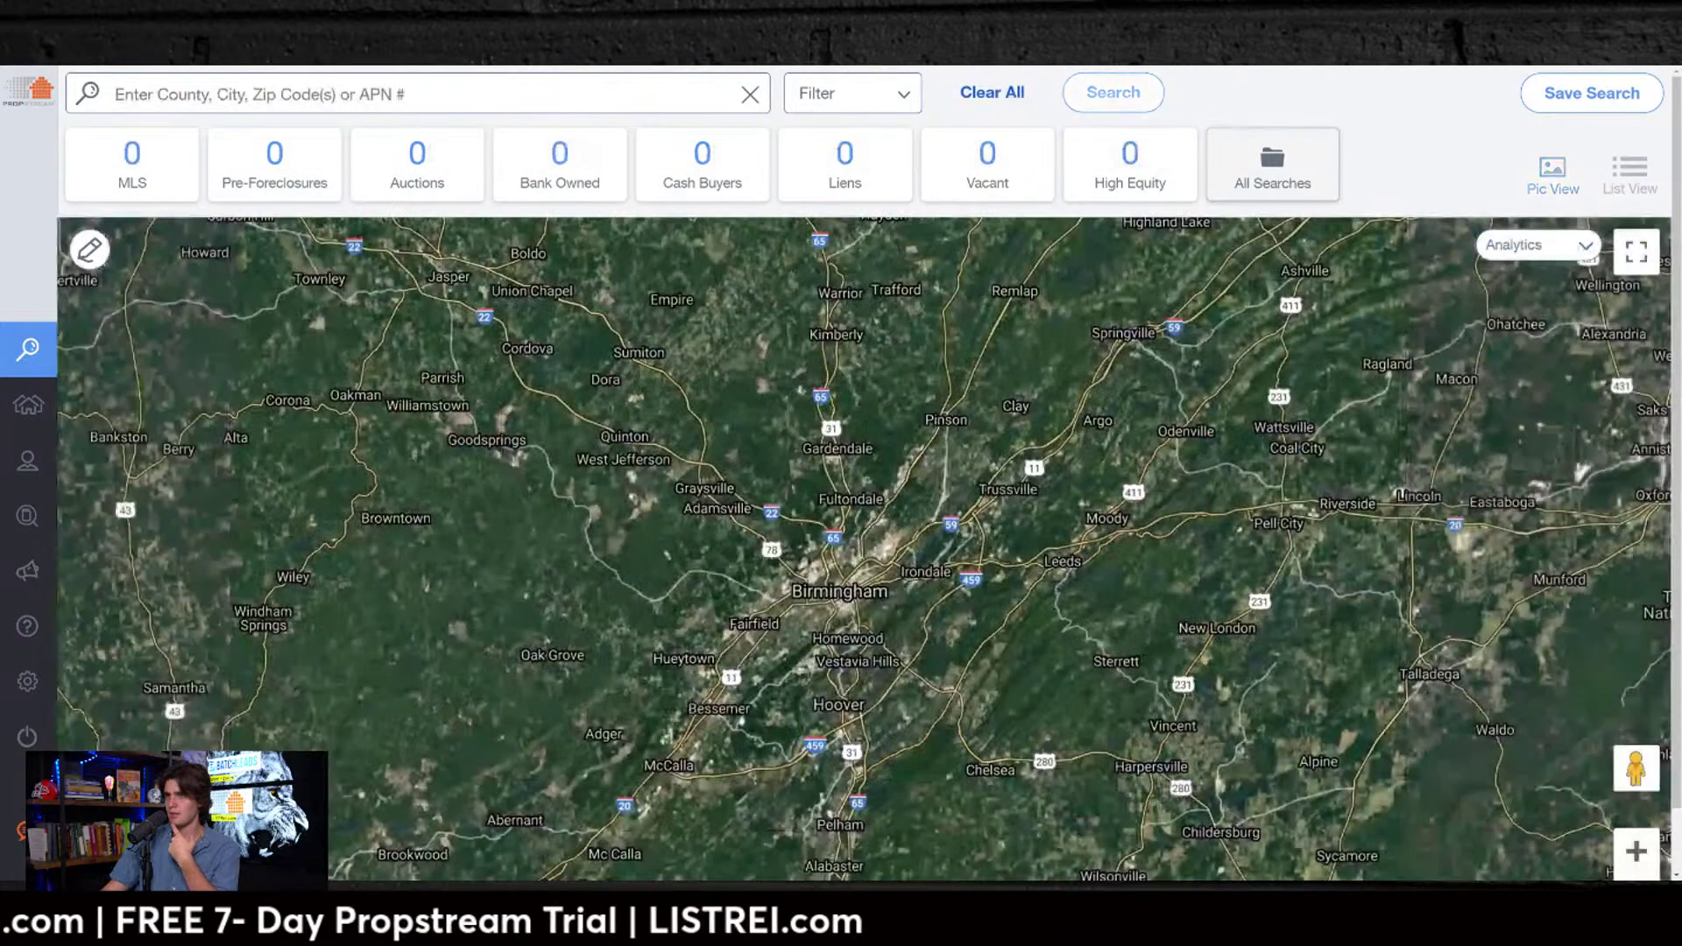
pyautogui.click(230, 95)
pyautogui.click(226, 210)
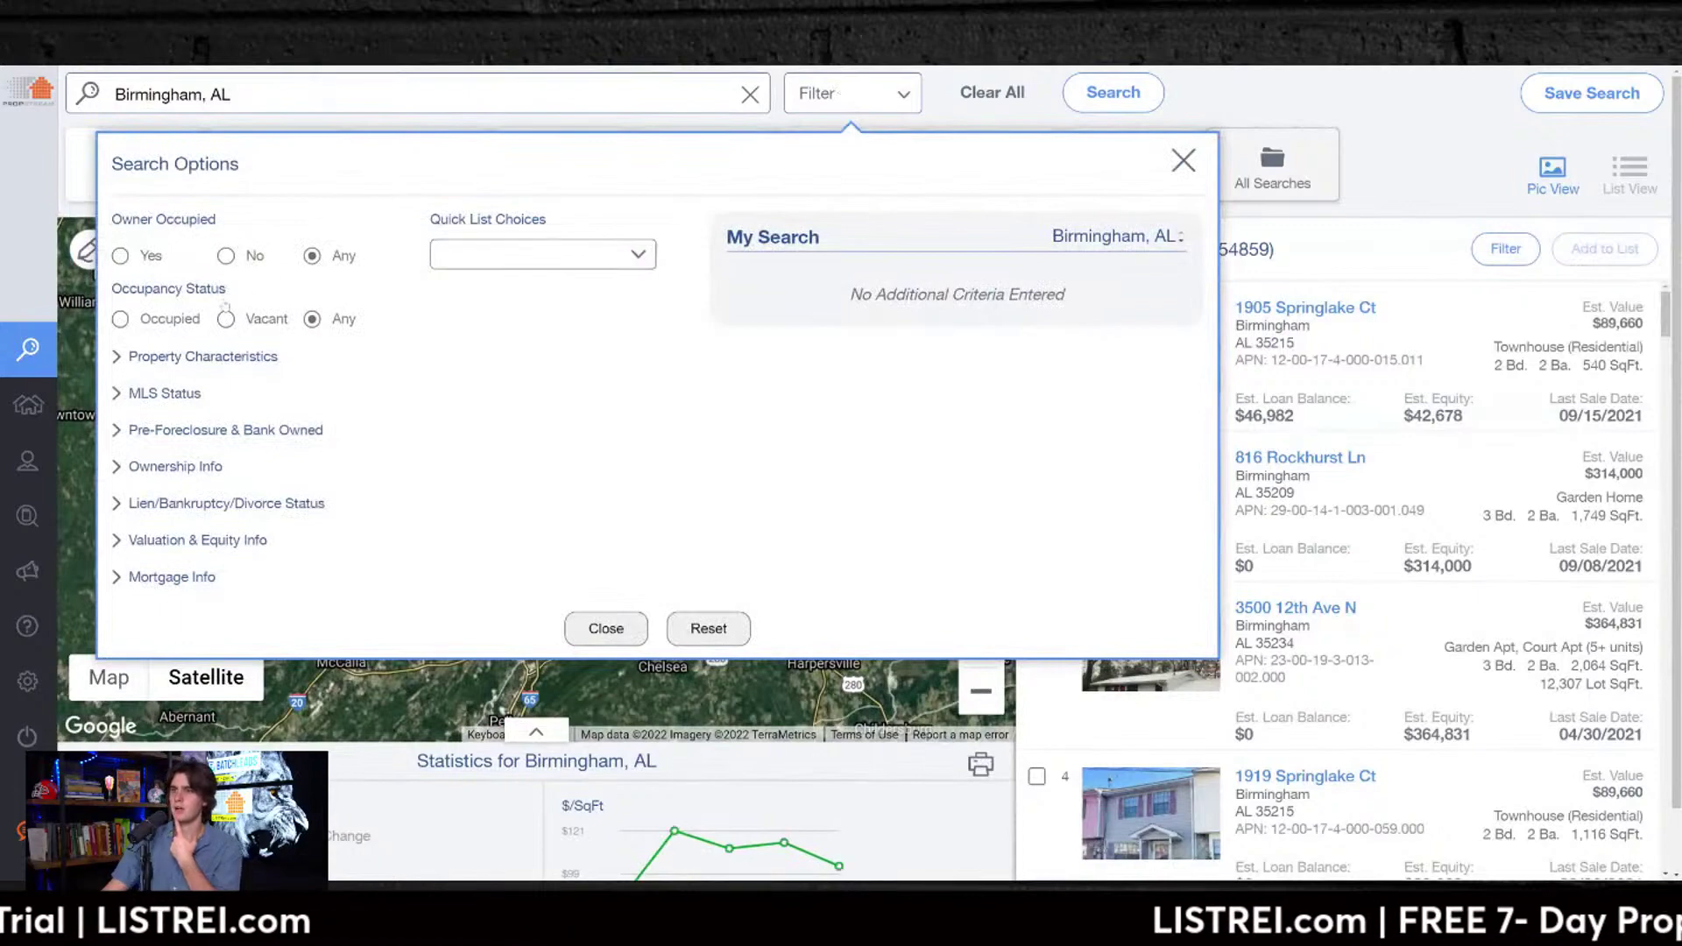
# Step: Limit occupancy to vacant, with Residential classification and Single Family property type
pyautogui.click(226, 319)
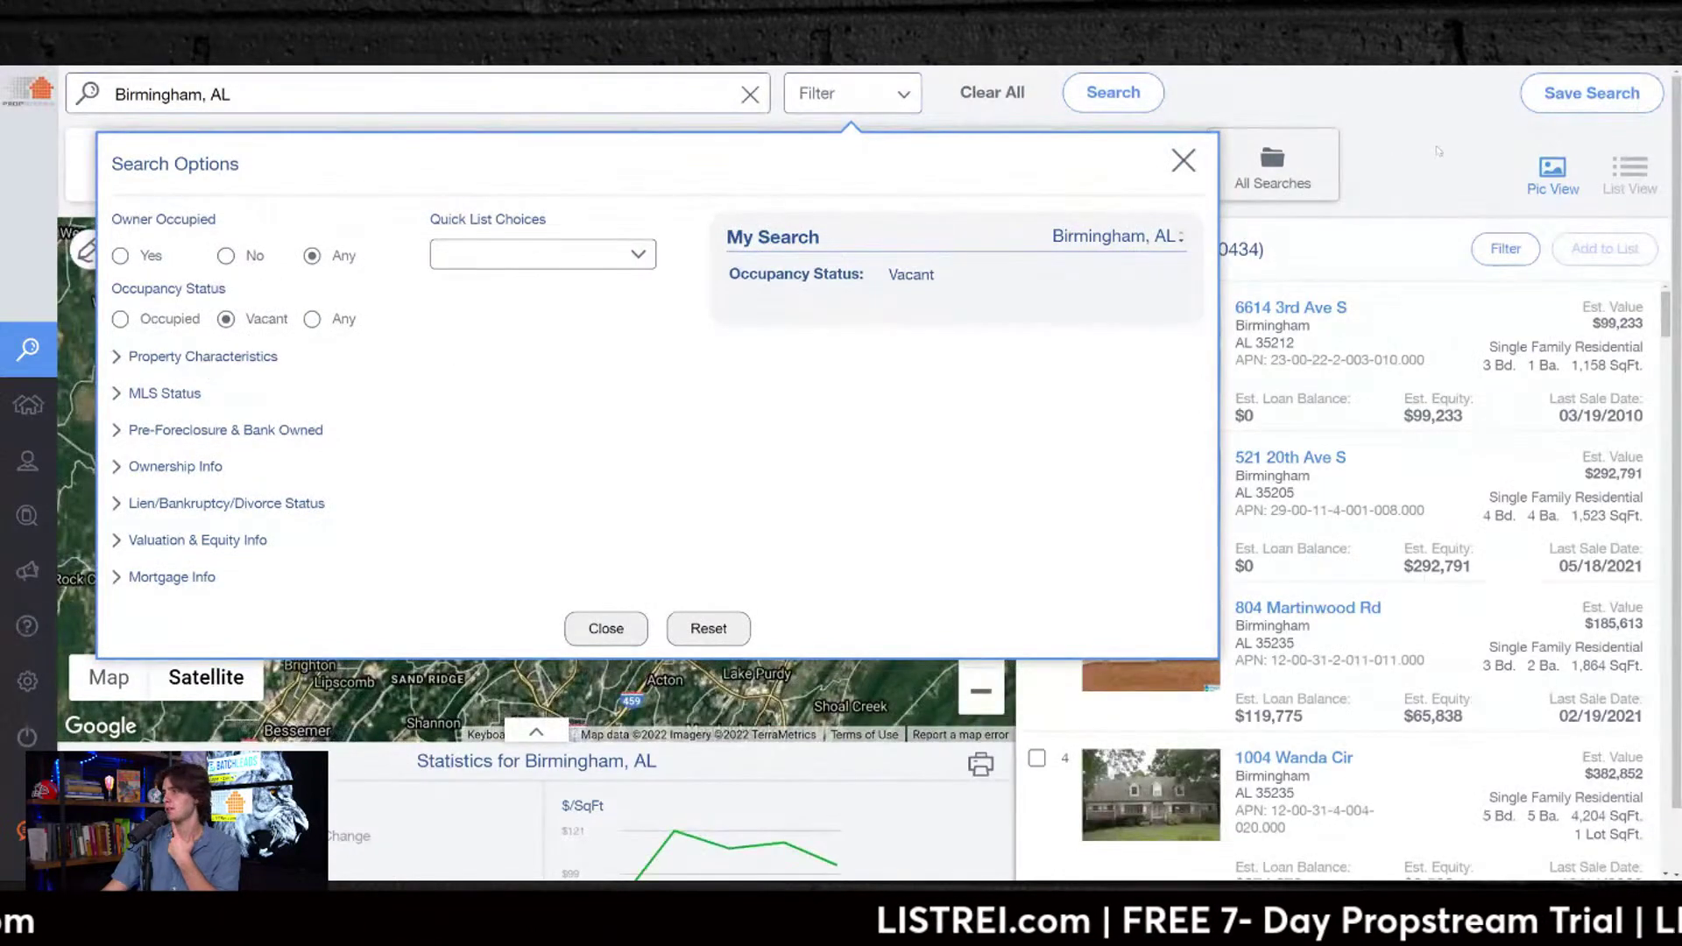
pyautogui.click(1437, 153)
pyautogui.click(835, 97)
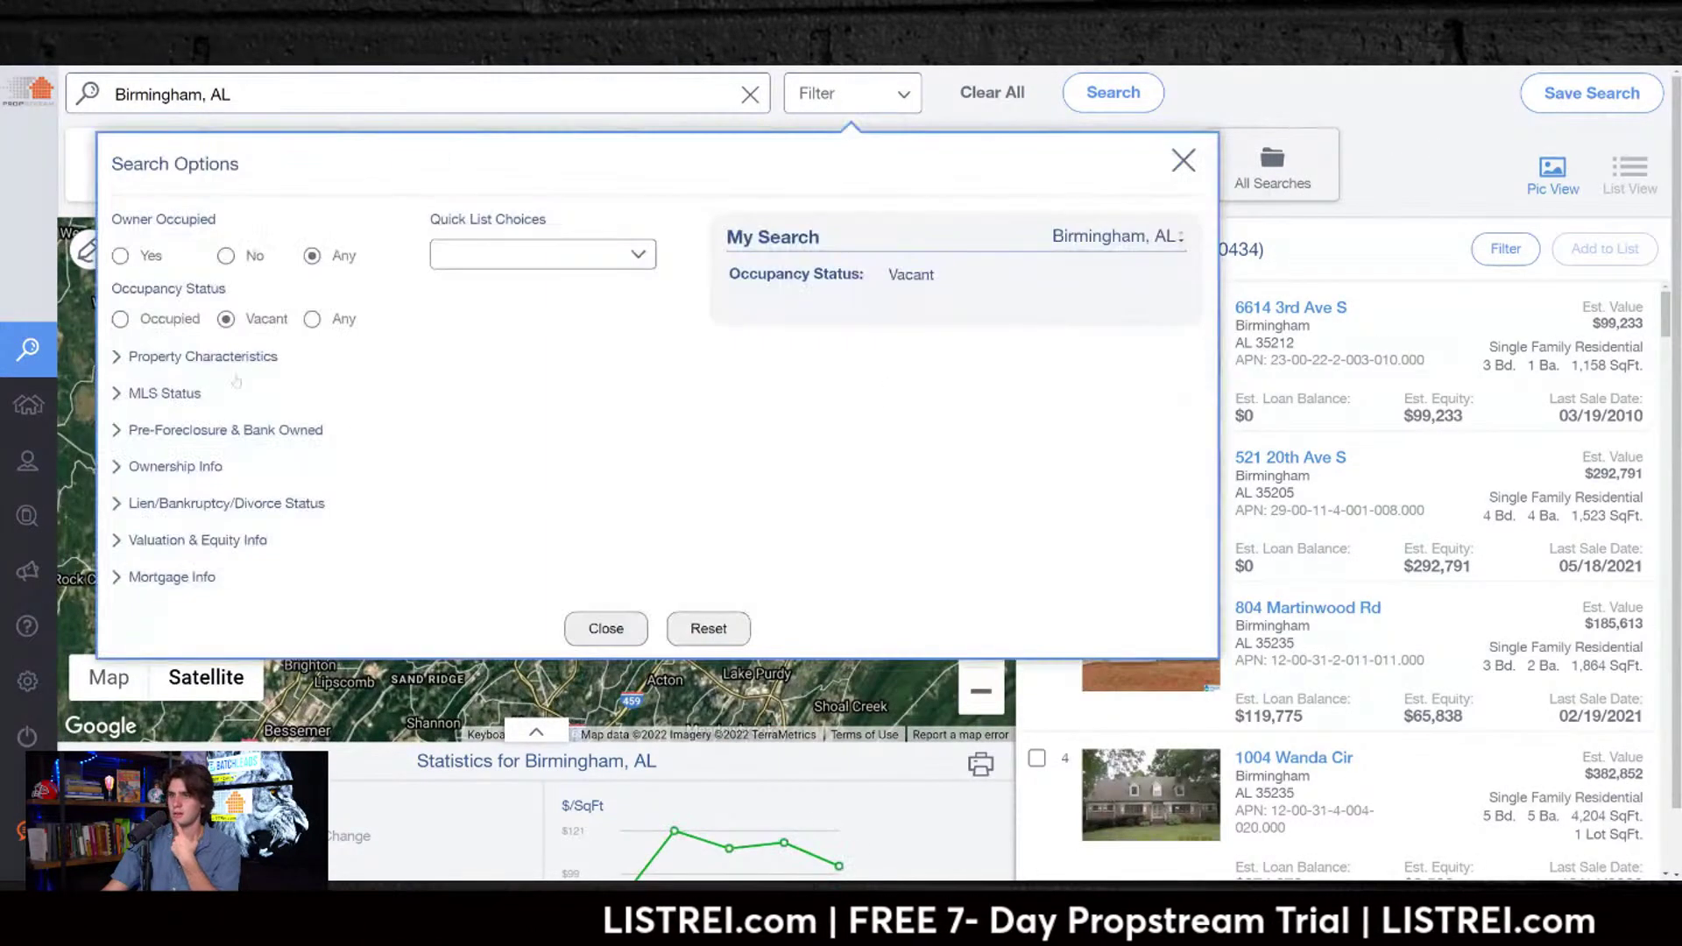
pyautogui.click(204, 357)
pyautogui.click(187, 409)
pyautogui.click(214, 460)
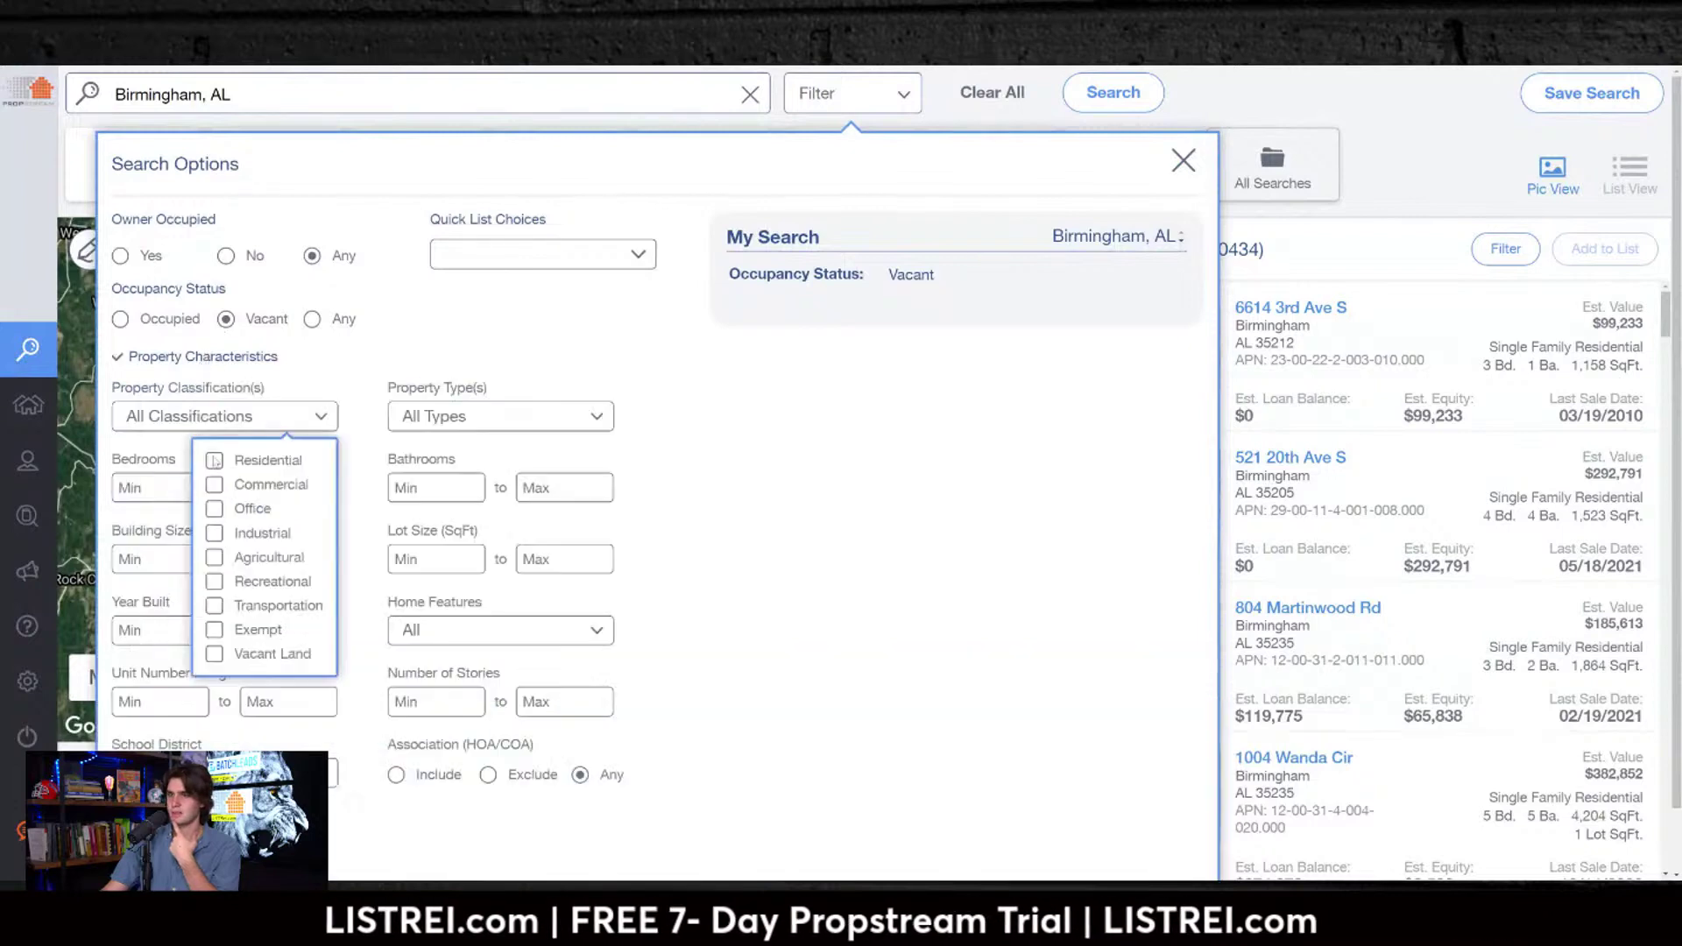
pyautogui.click(526, 416)
pyautogui.click(294, 499)
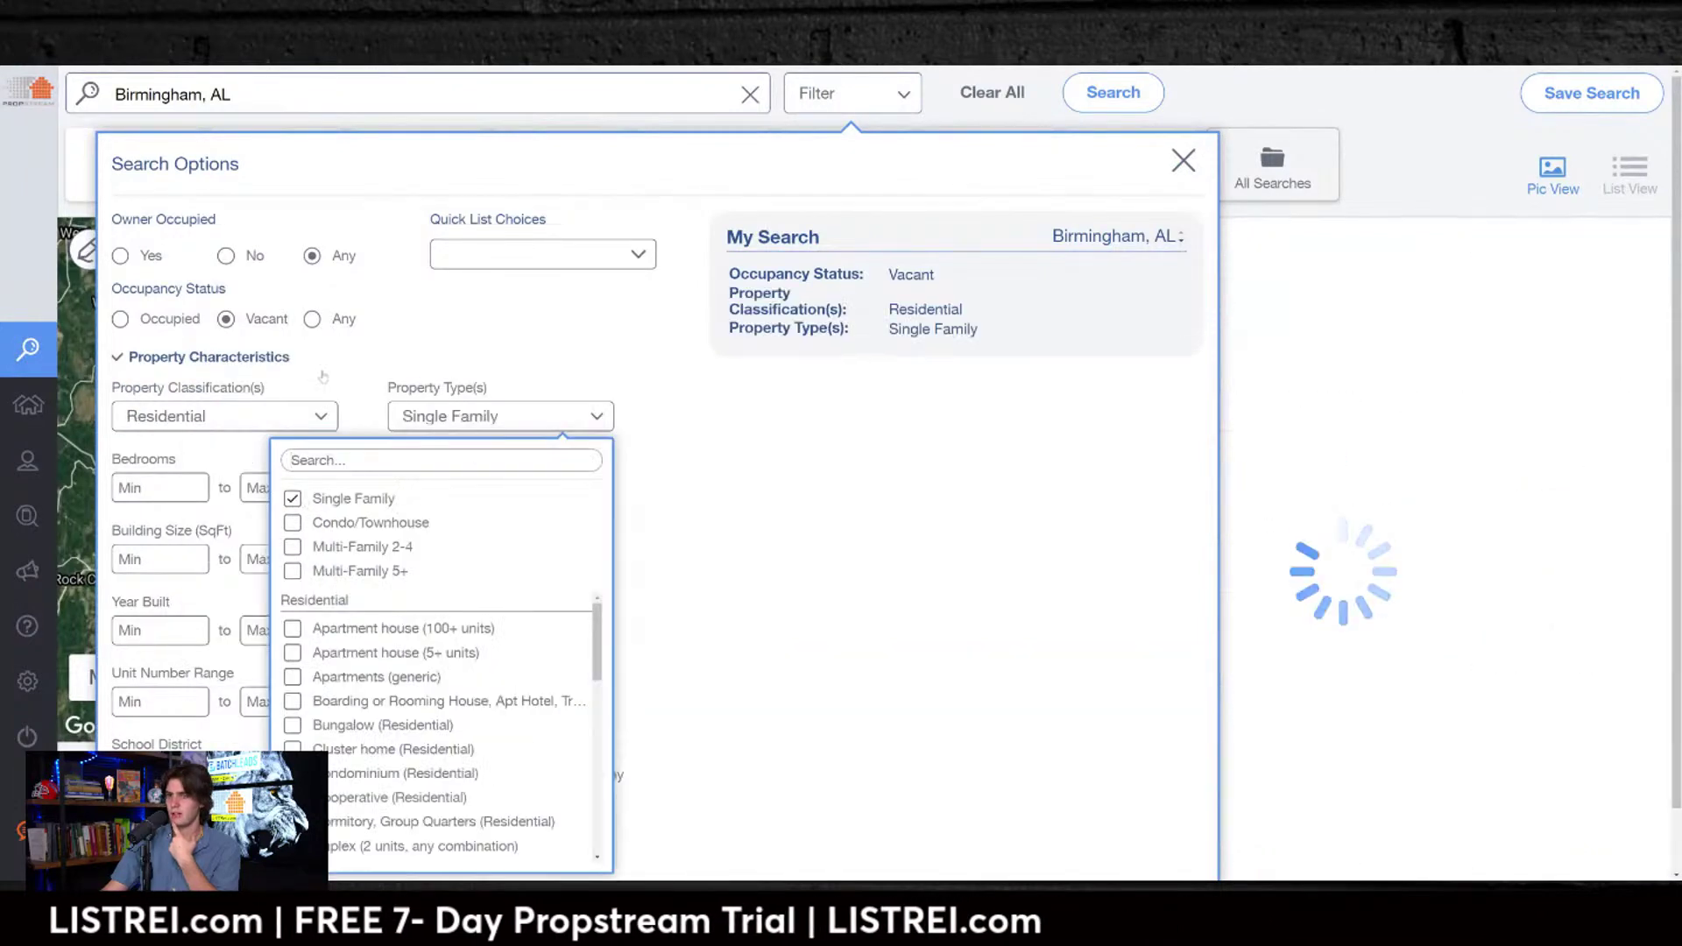
pyautogui.click(740, 465)
# Step: Set On Market to No, trying then removing an Individual owner type filter
pyautogui.scroll(-1, 302, 734)
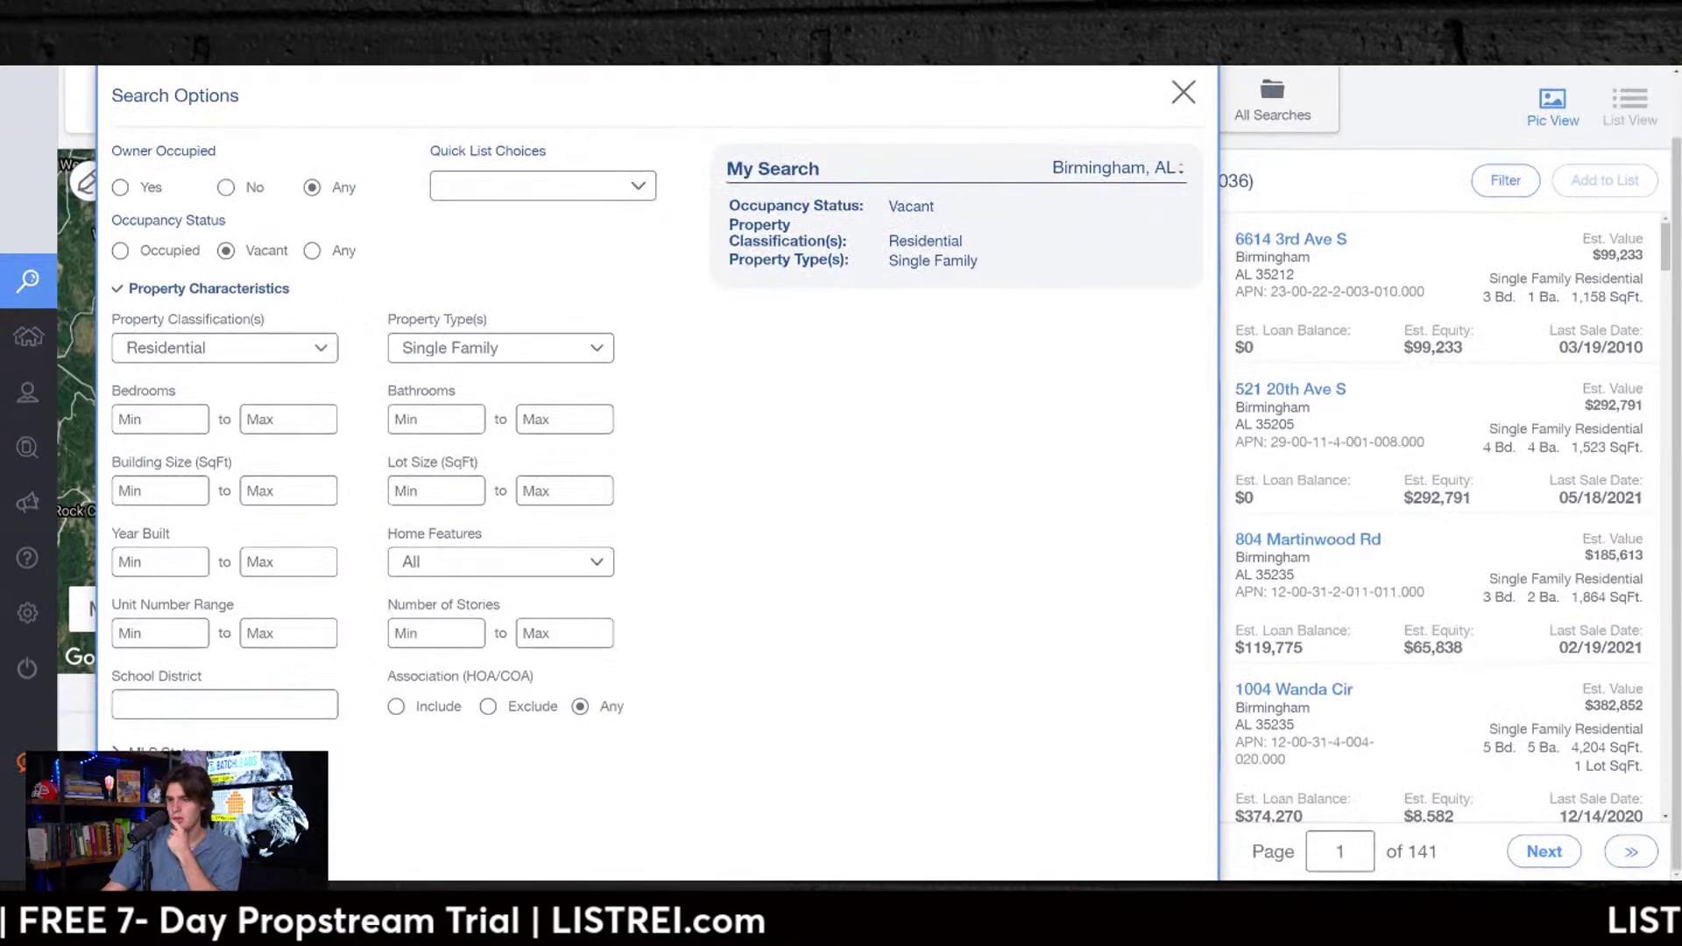
pyautogui.click(263, 749)
pyautogui.click(501, 391)
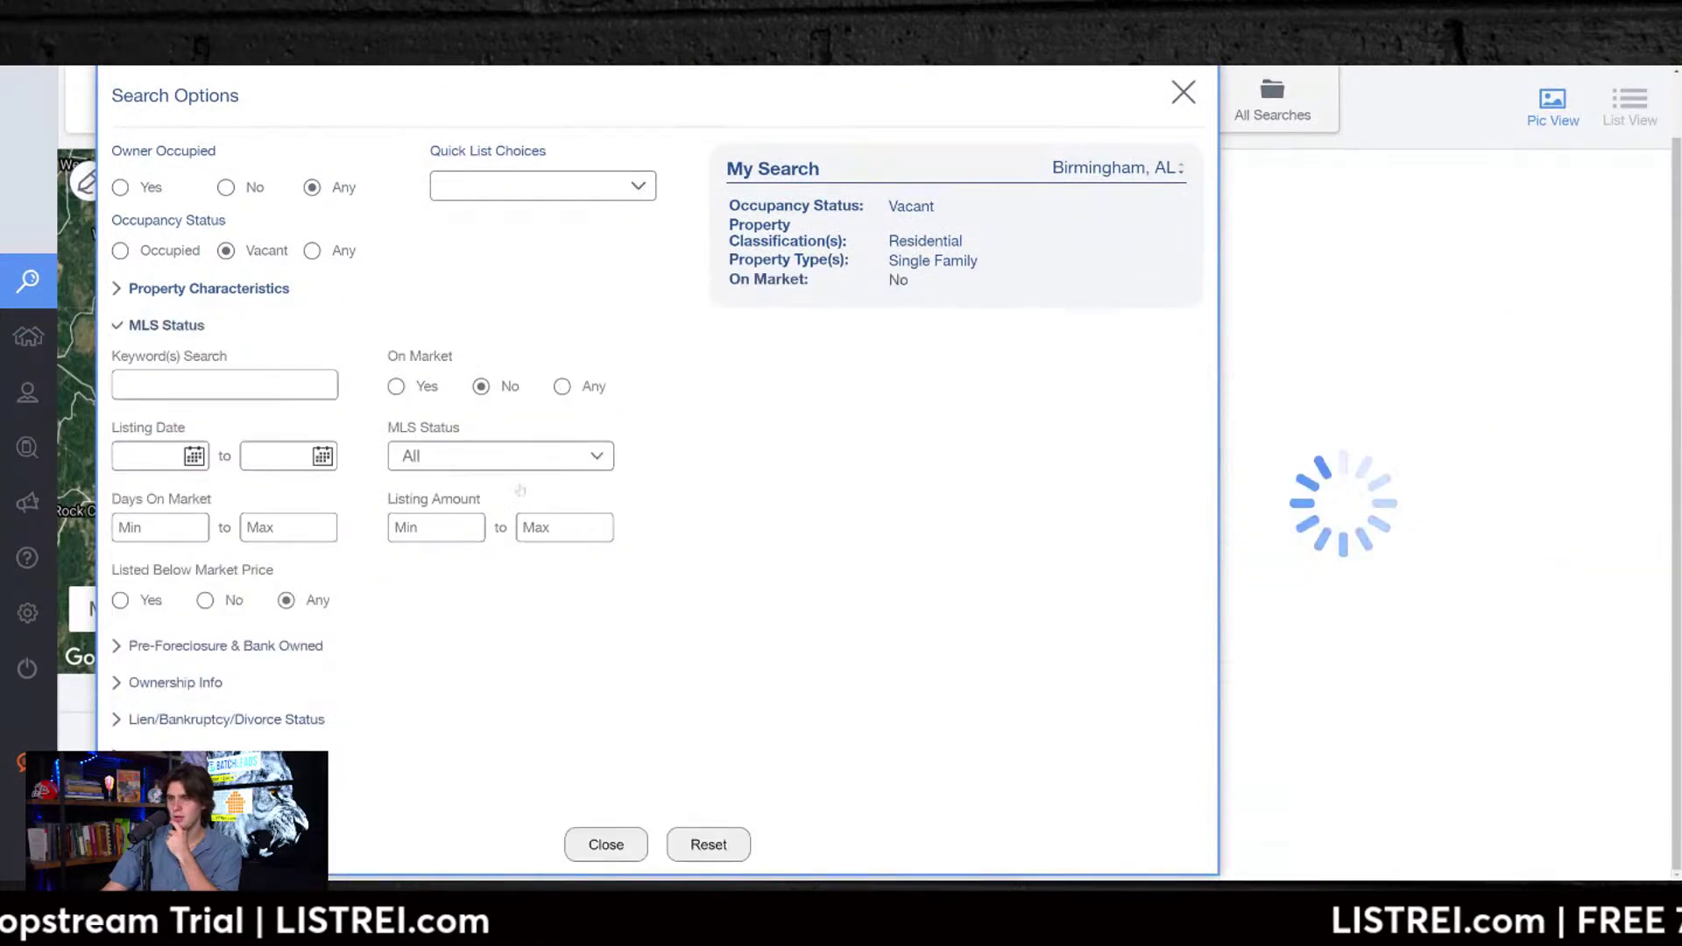
pyautogui.click(164, 684)
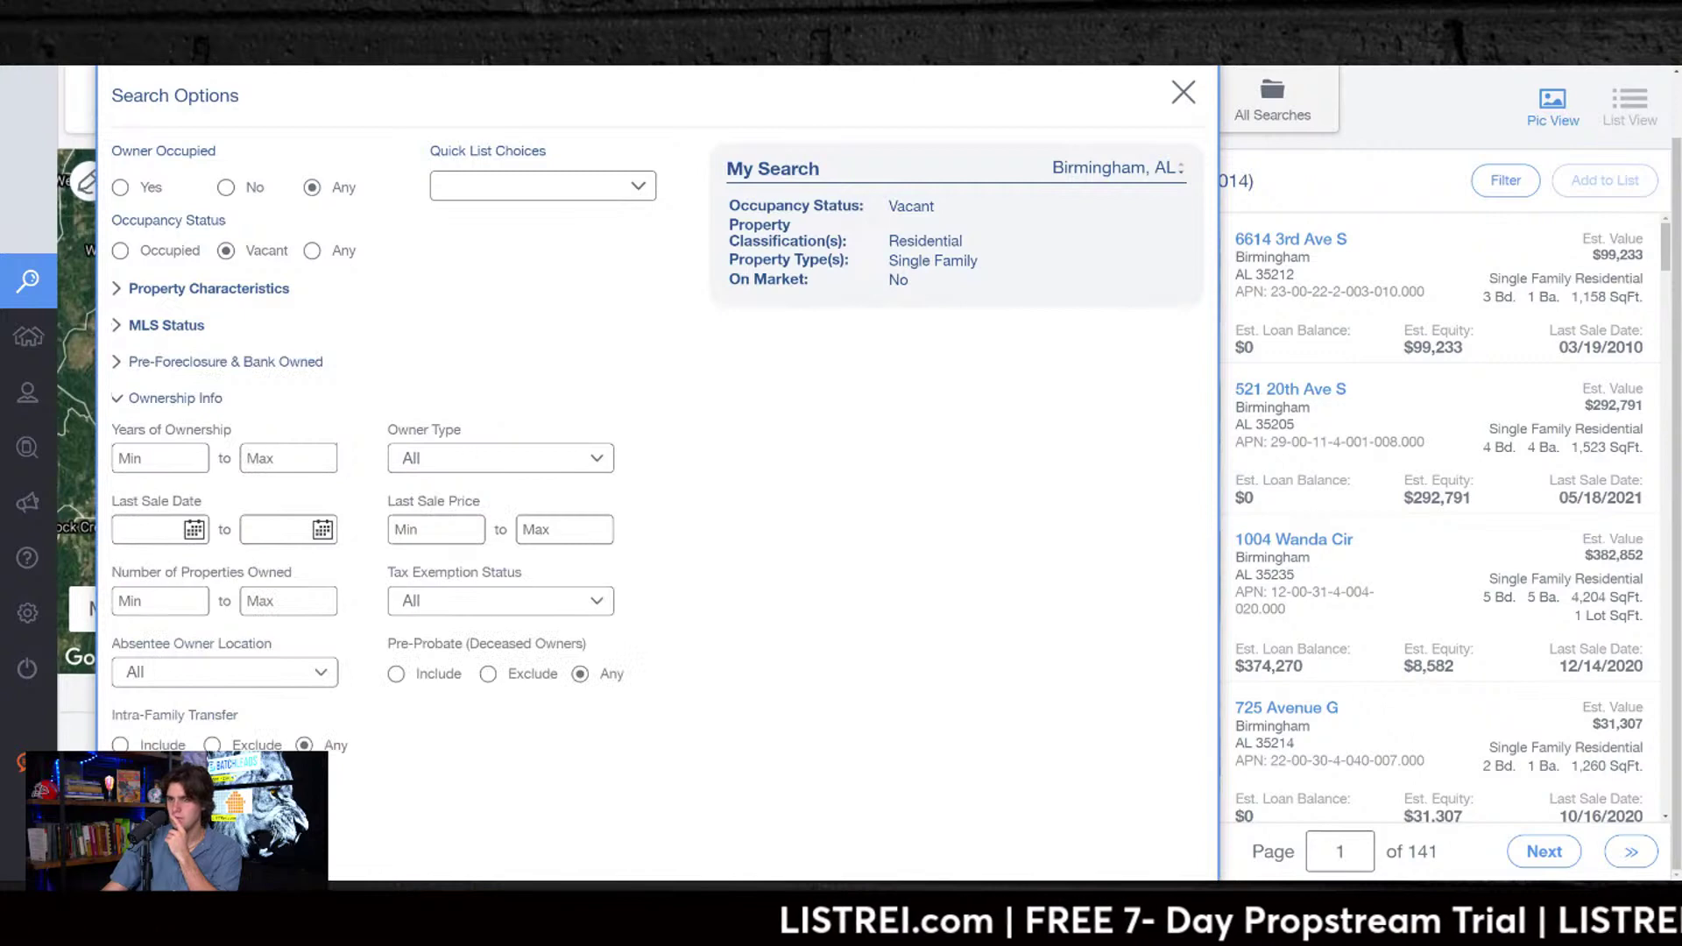
pyautogui.click(447, 461)
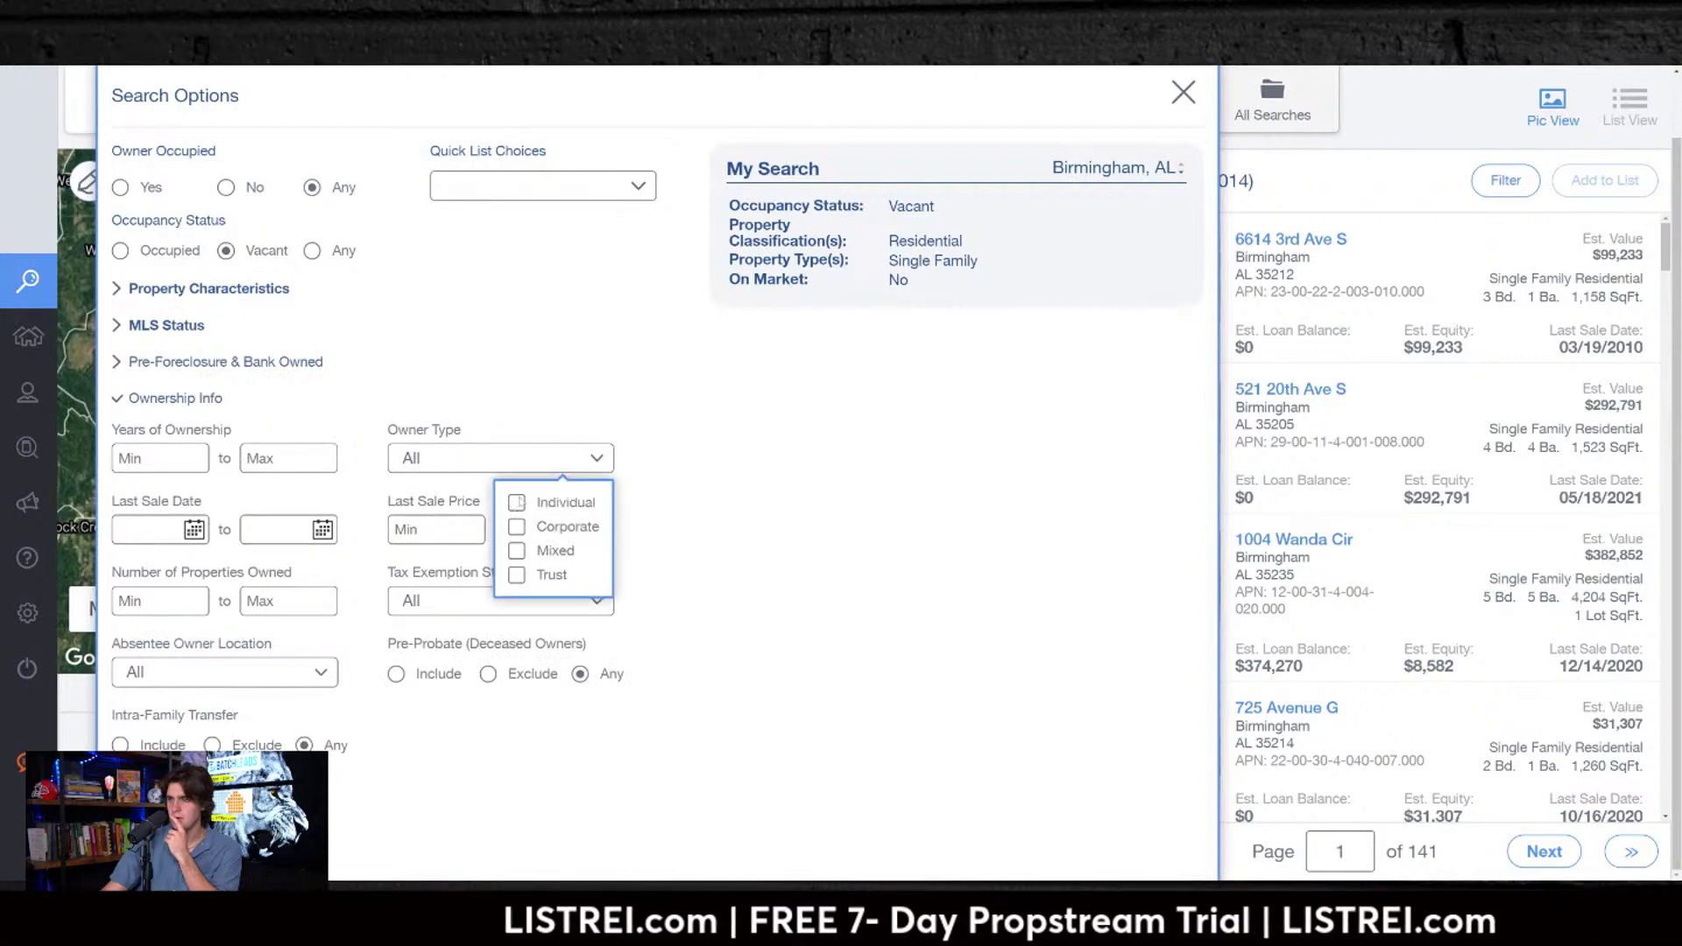
pyautogui.click(517, 503)
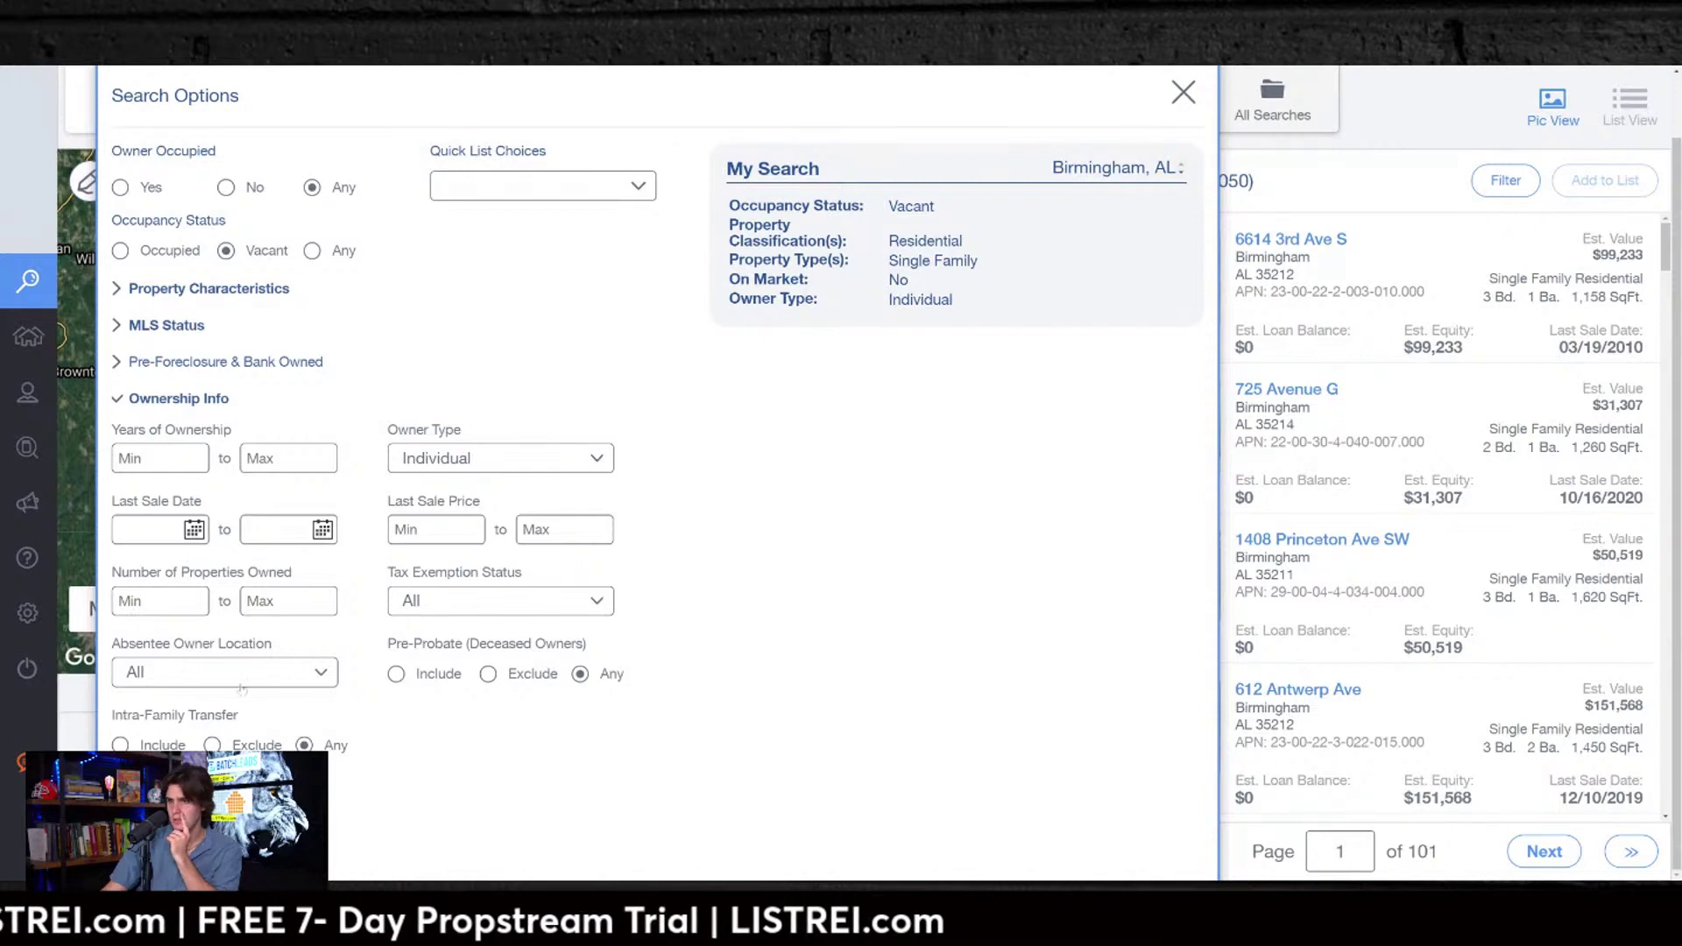
pyautogui.click(430, 464)
pyautogui.click(517, 502)
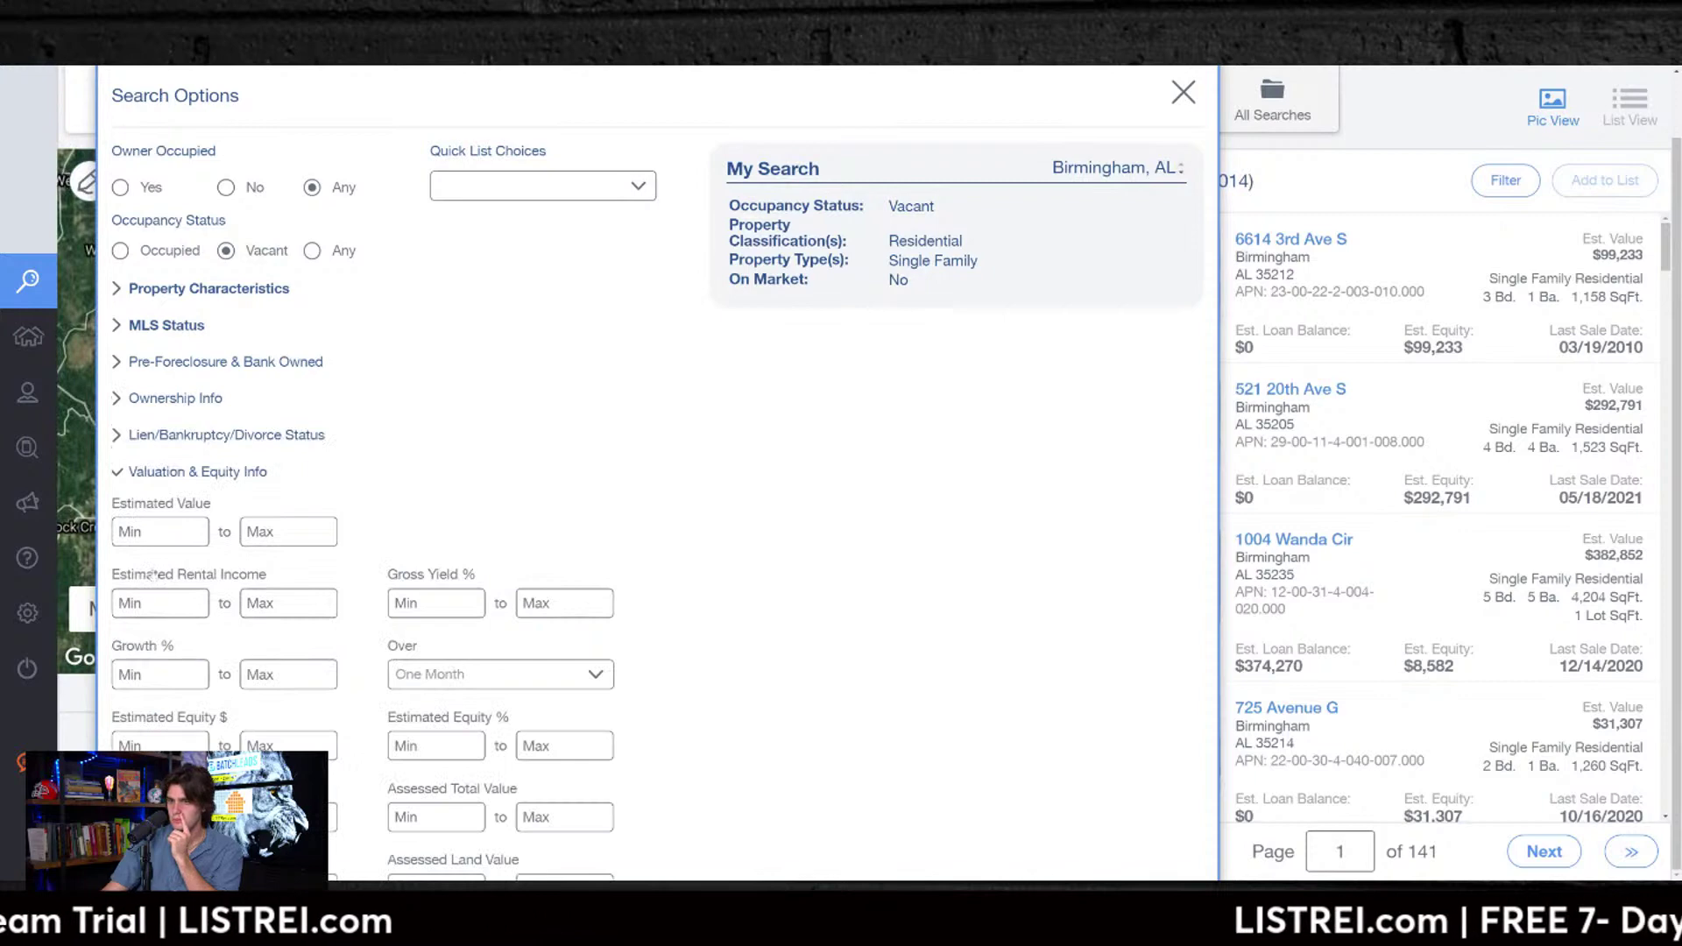
# Step: Enter estimated value $15,000–$500,000 and minimum equity 55%, narrowing results to 6,285
pyautogui.click(119, 532)
pyautogui.write('150000')
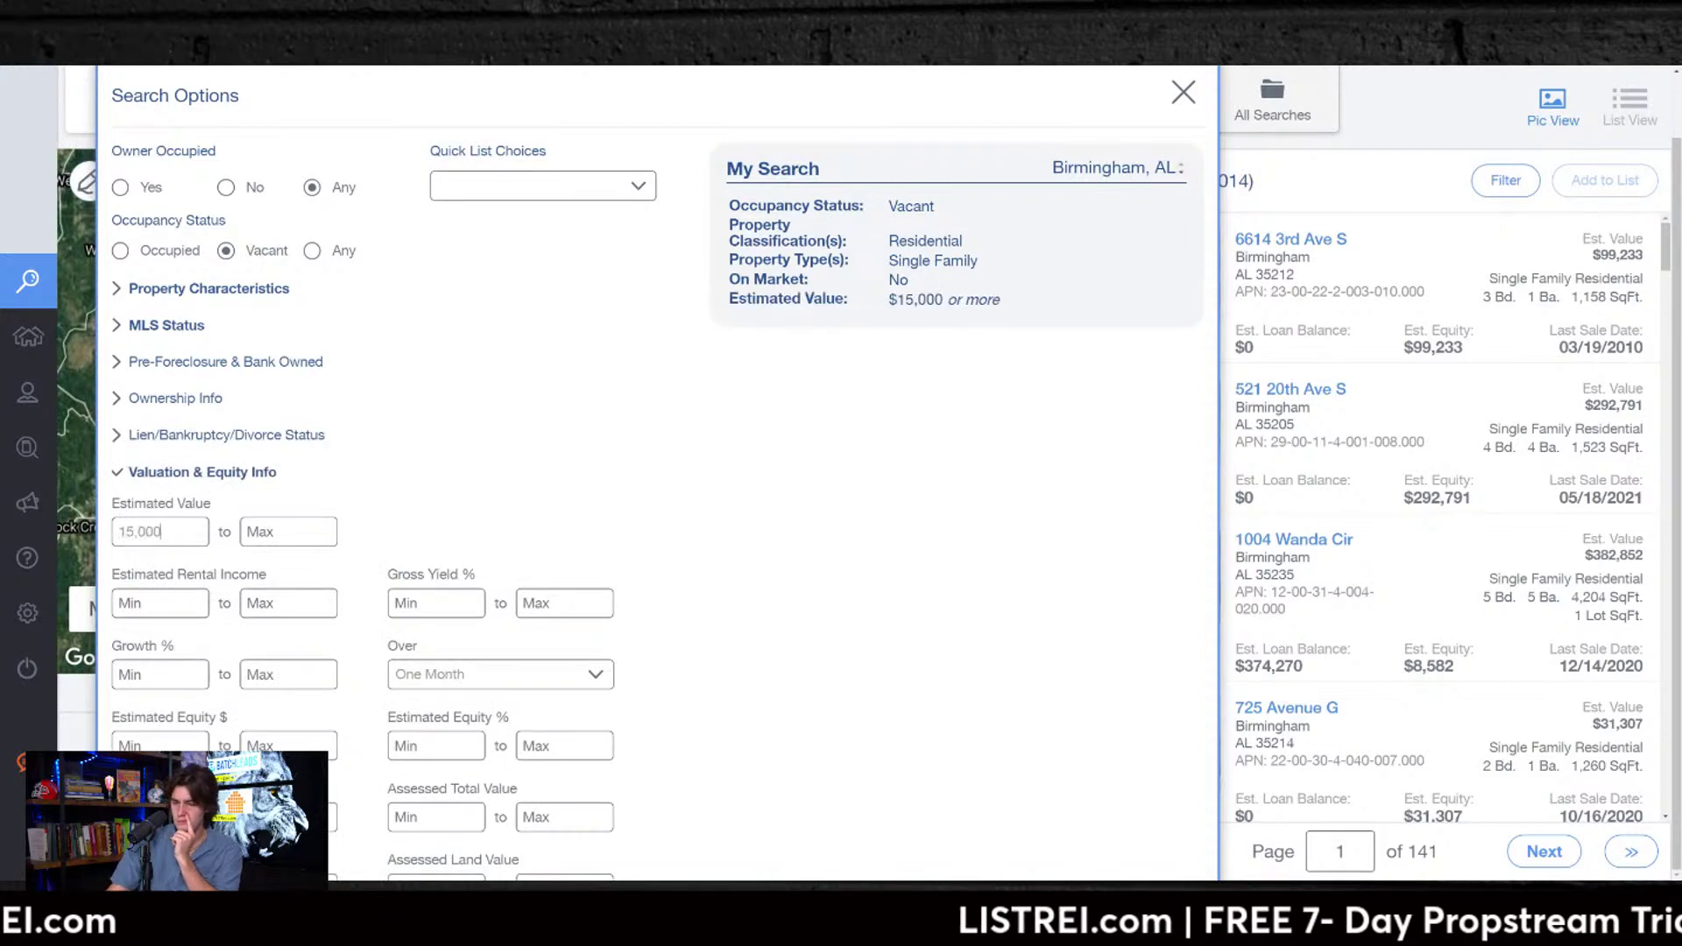
pyautogui.click(288, 532)
pyautogui.write('5000000')
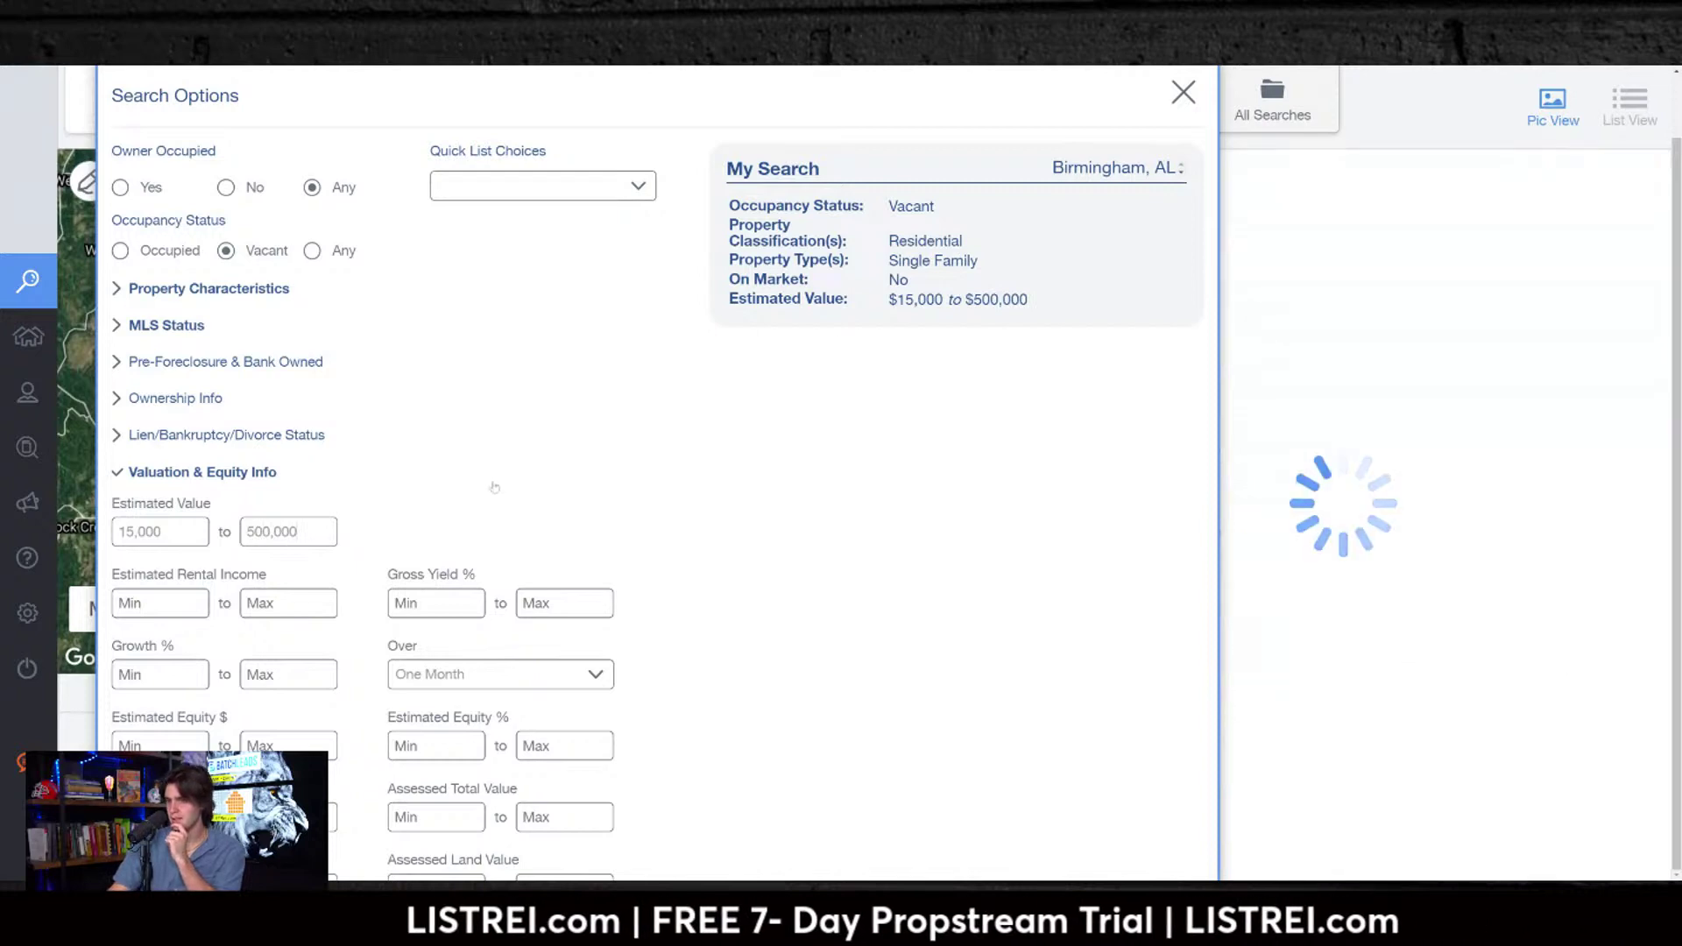
pyautogui.click(437, 747)
pyautogui.write('55')
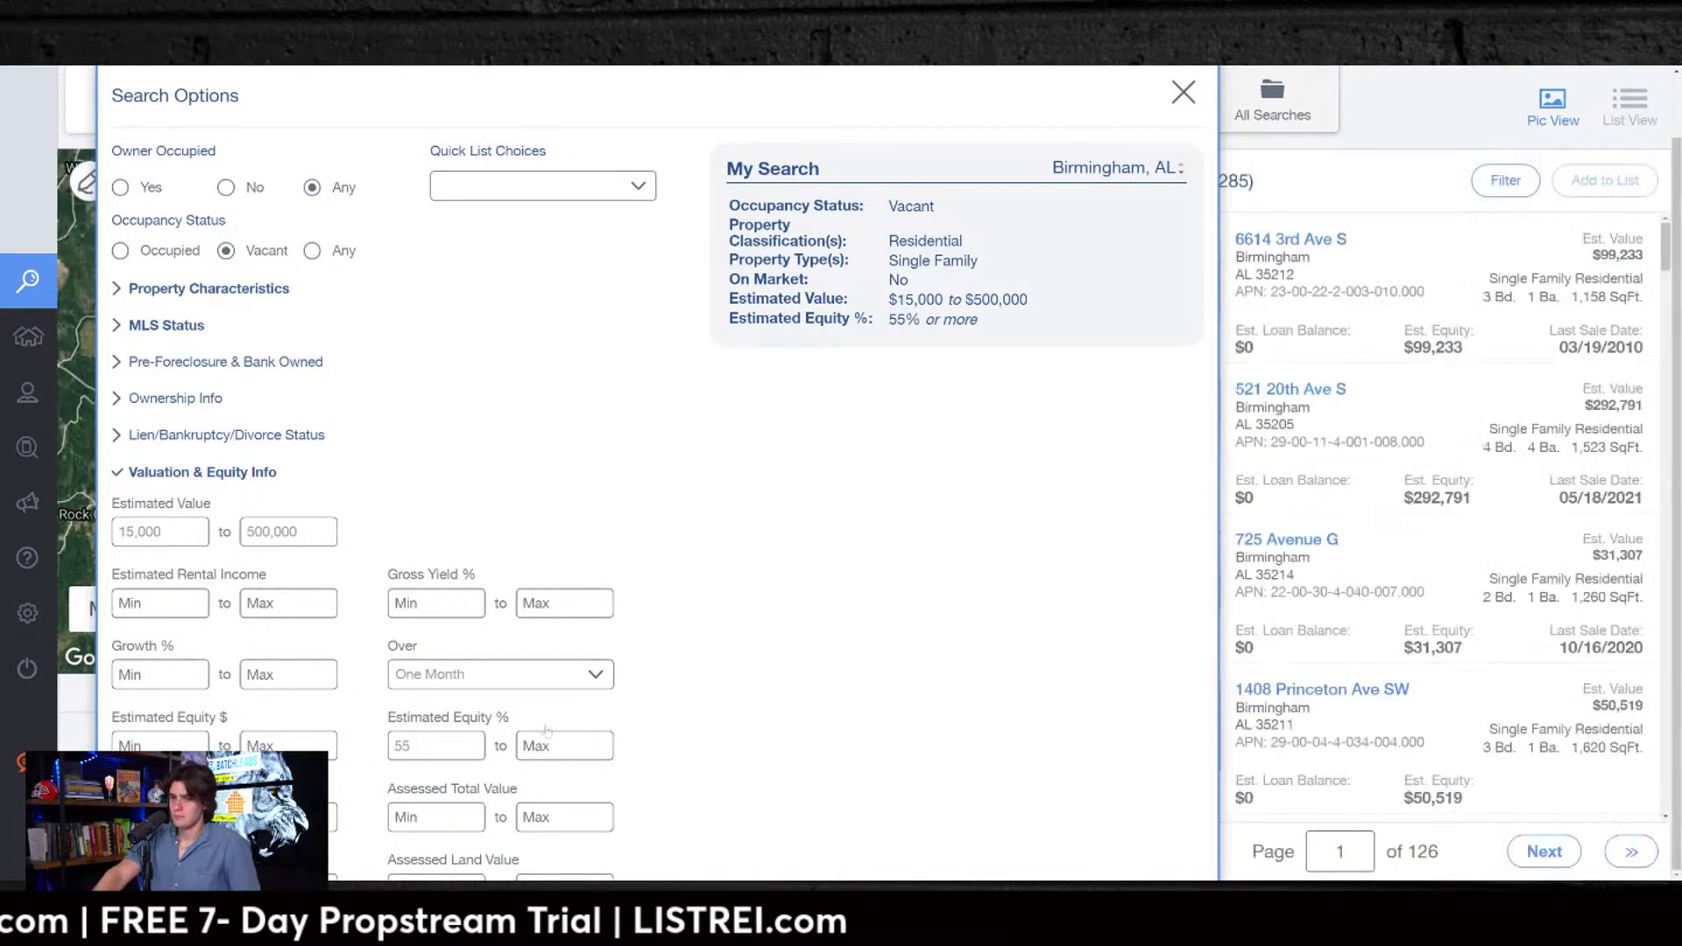
pyautogui.scroll(2, 613, 526)
pyautogui.click(1184, 159)
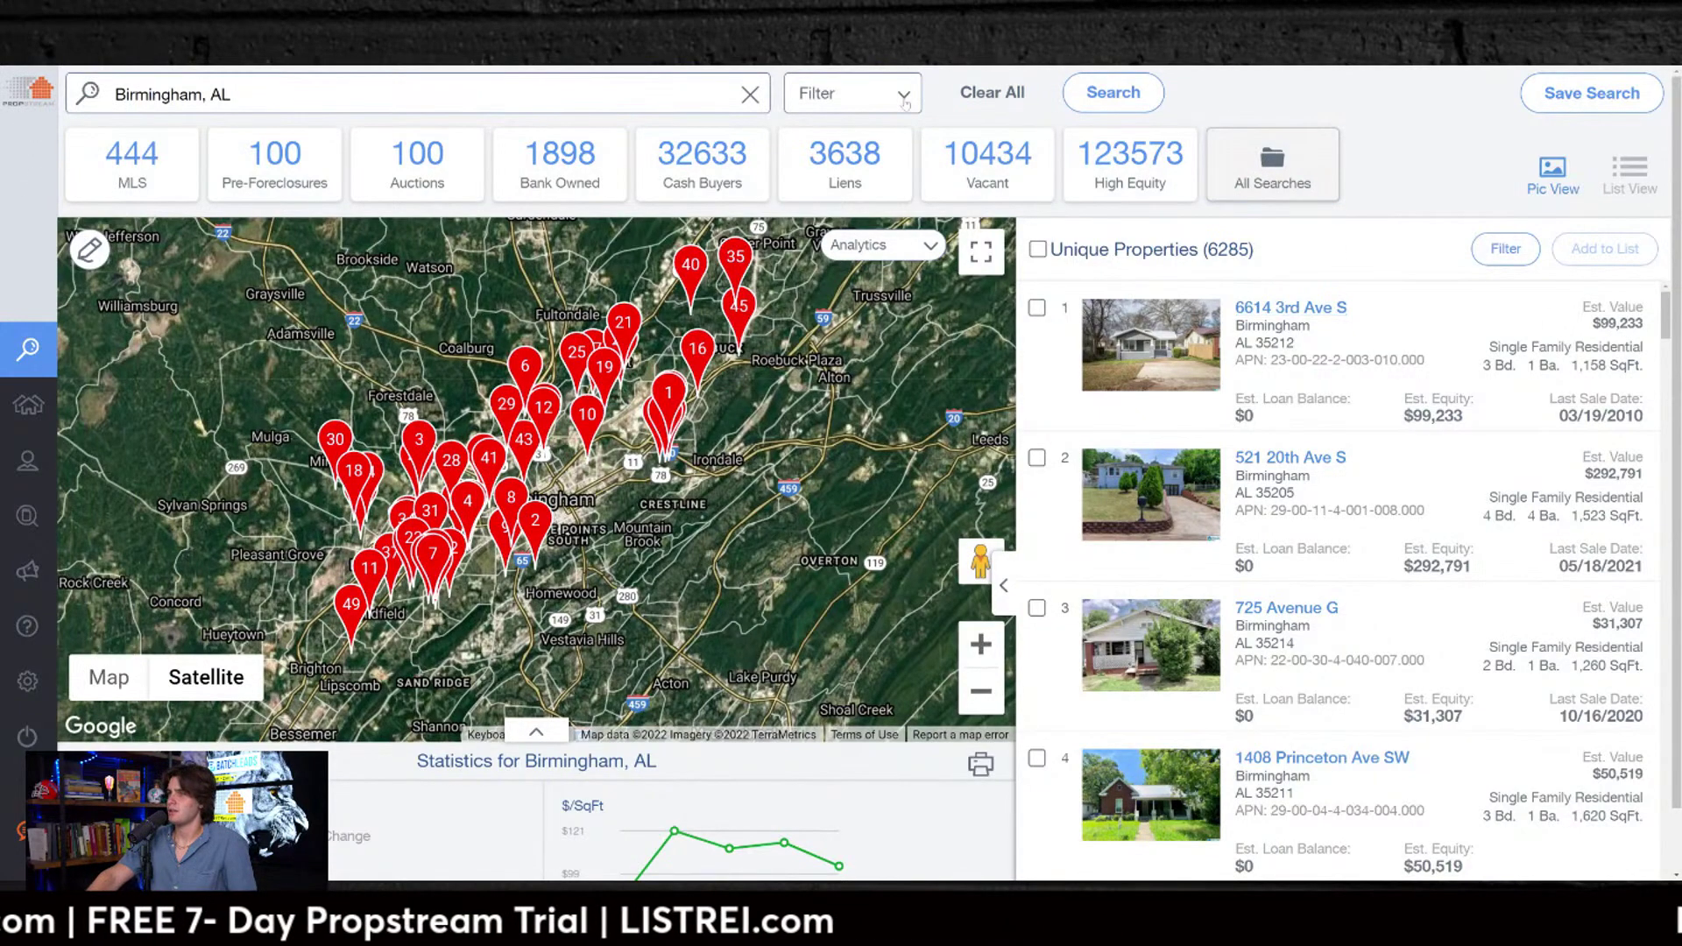
# Step: Reopen Search Options from the Filter dropdown while the 6,285 filtered results remain
pyautogui.click(910, 103)
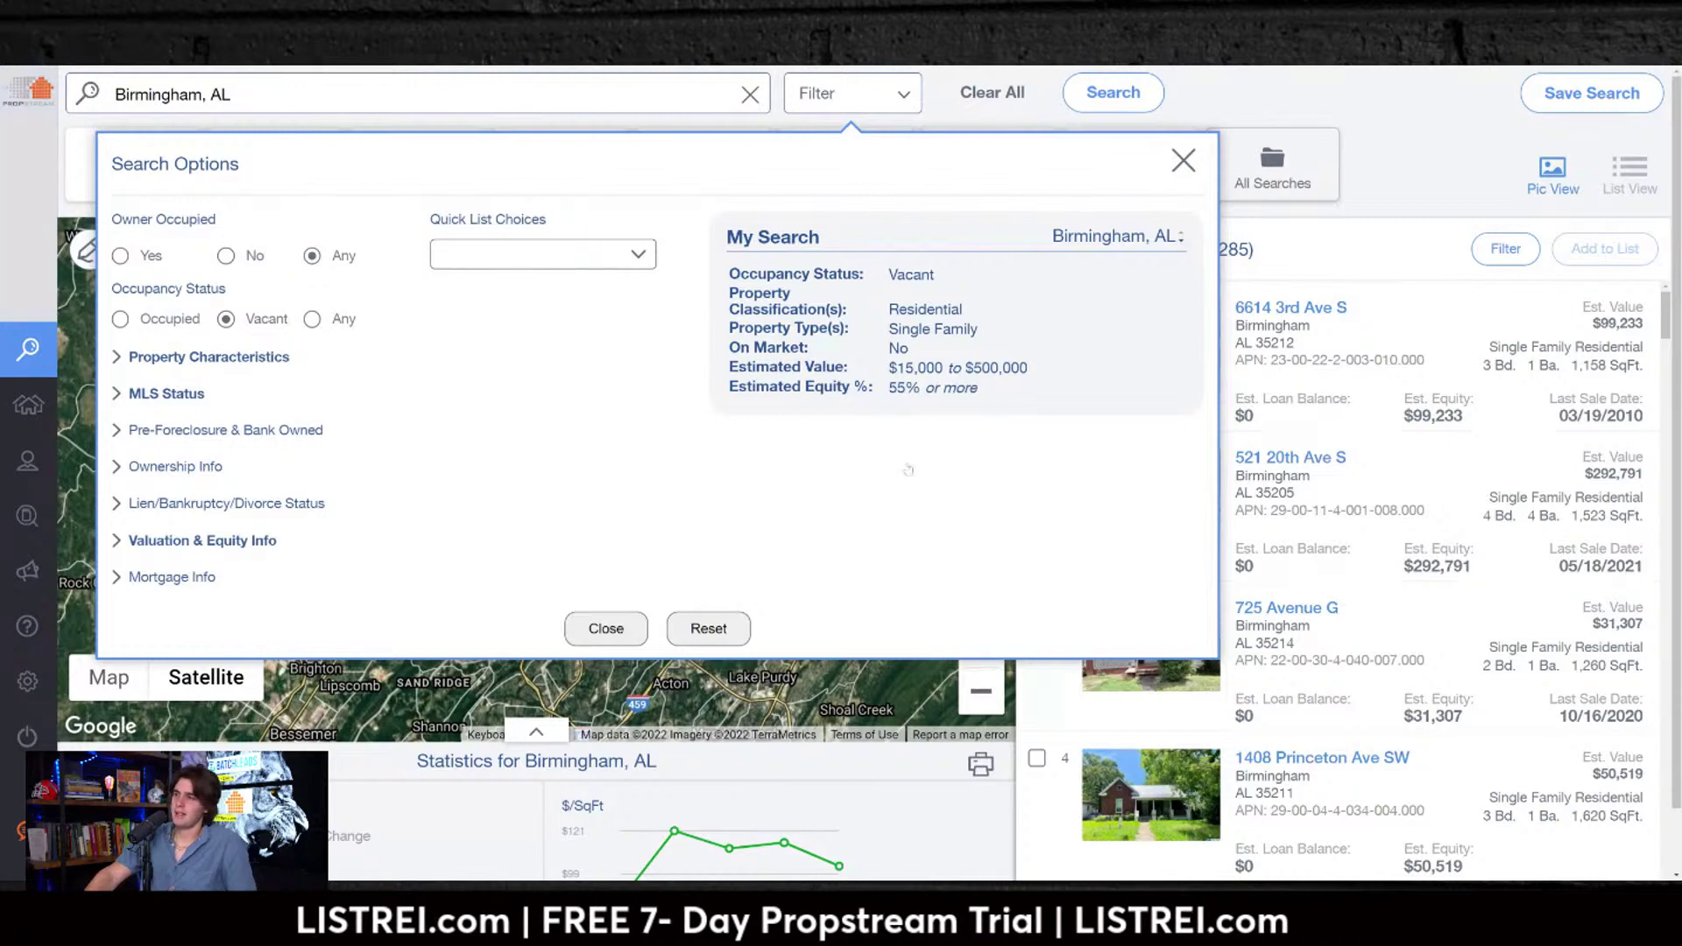
# Step: Review the Specific Lien Type options without selecting any, then close Search Options
pyautogui.click(184, 503)
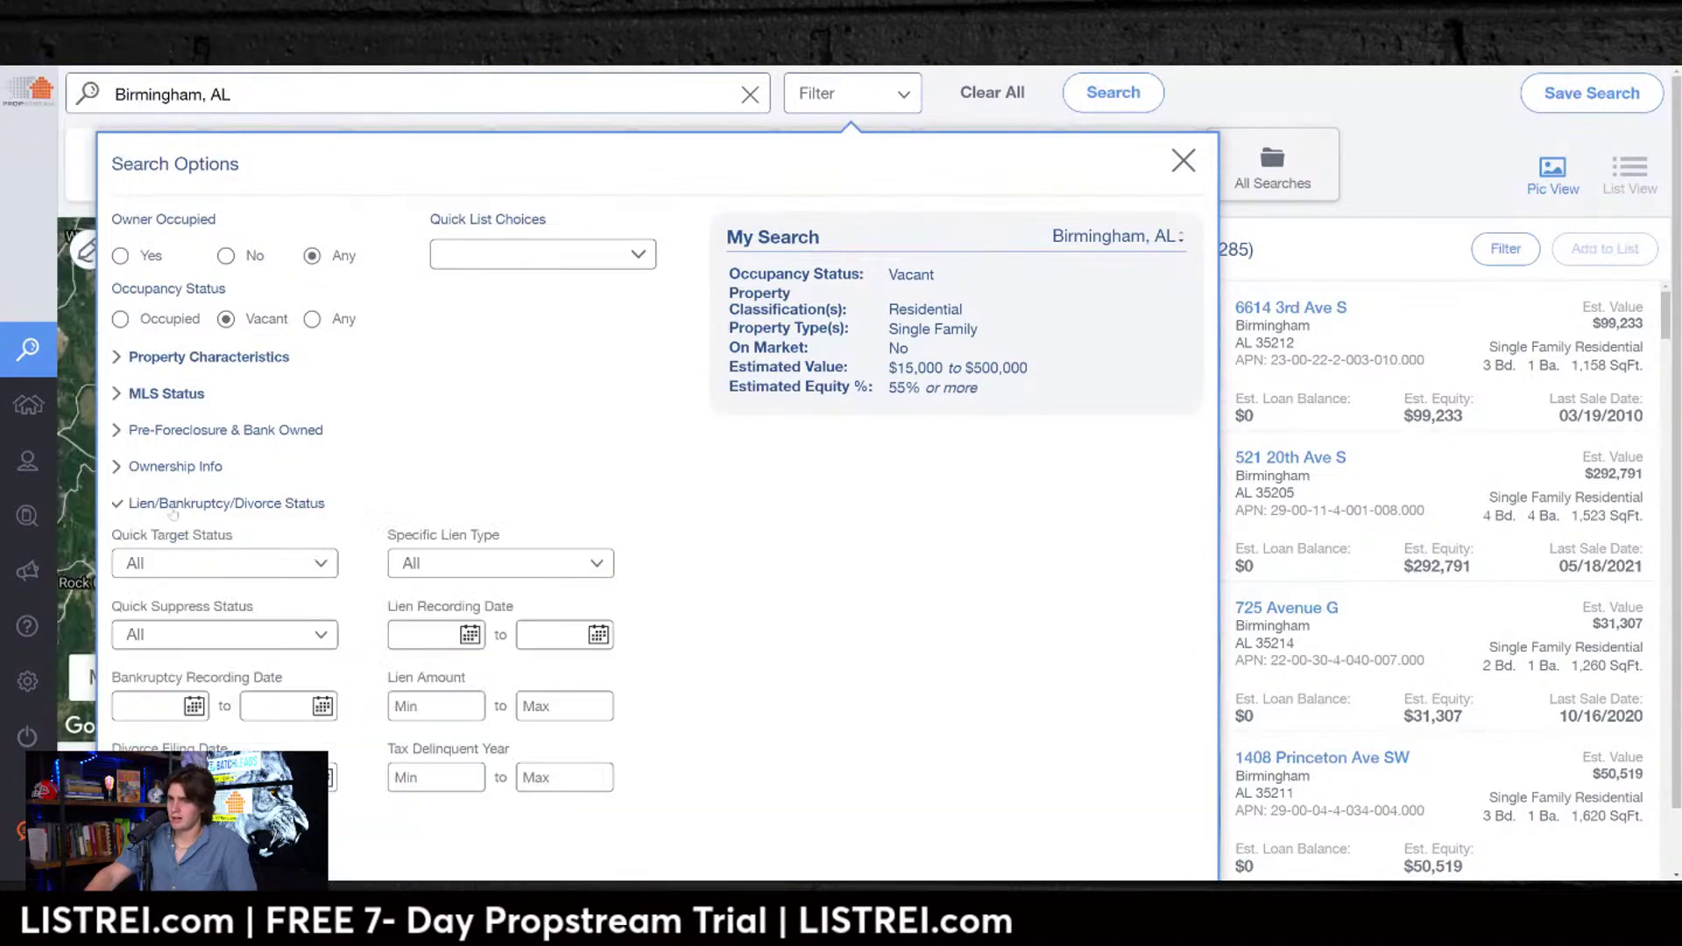
pyautogui.click(557, 562)
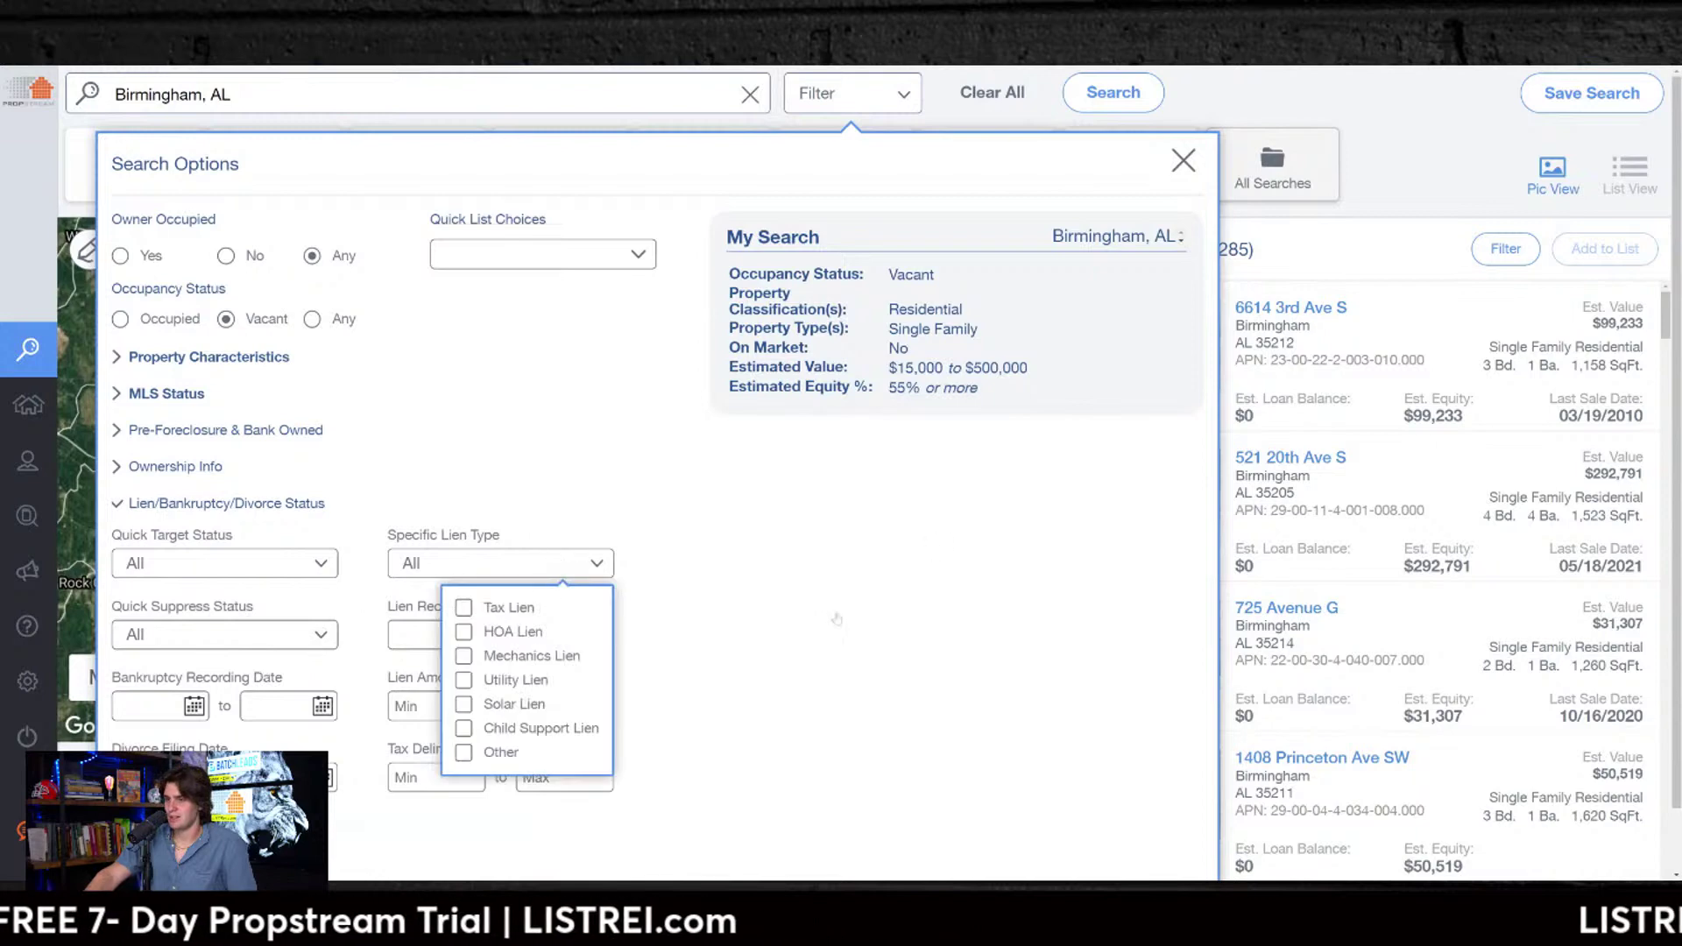
pyautogui.scroll(-1, 517, 570)
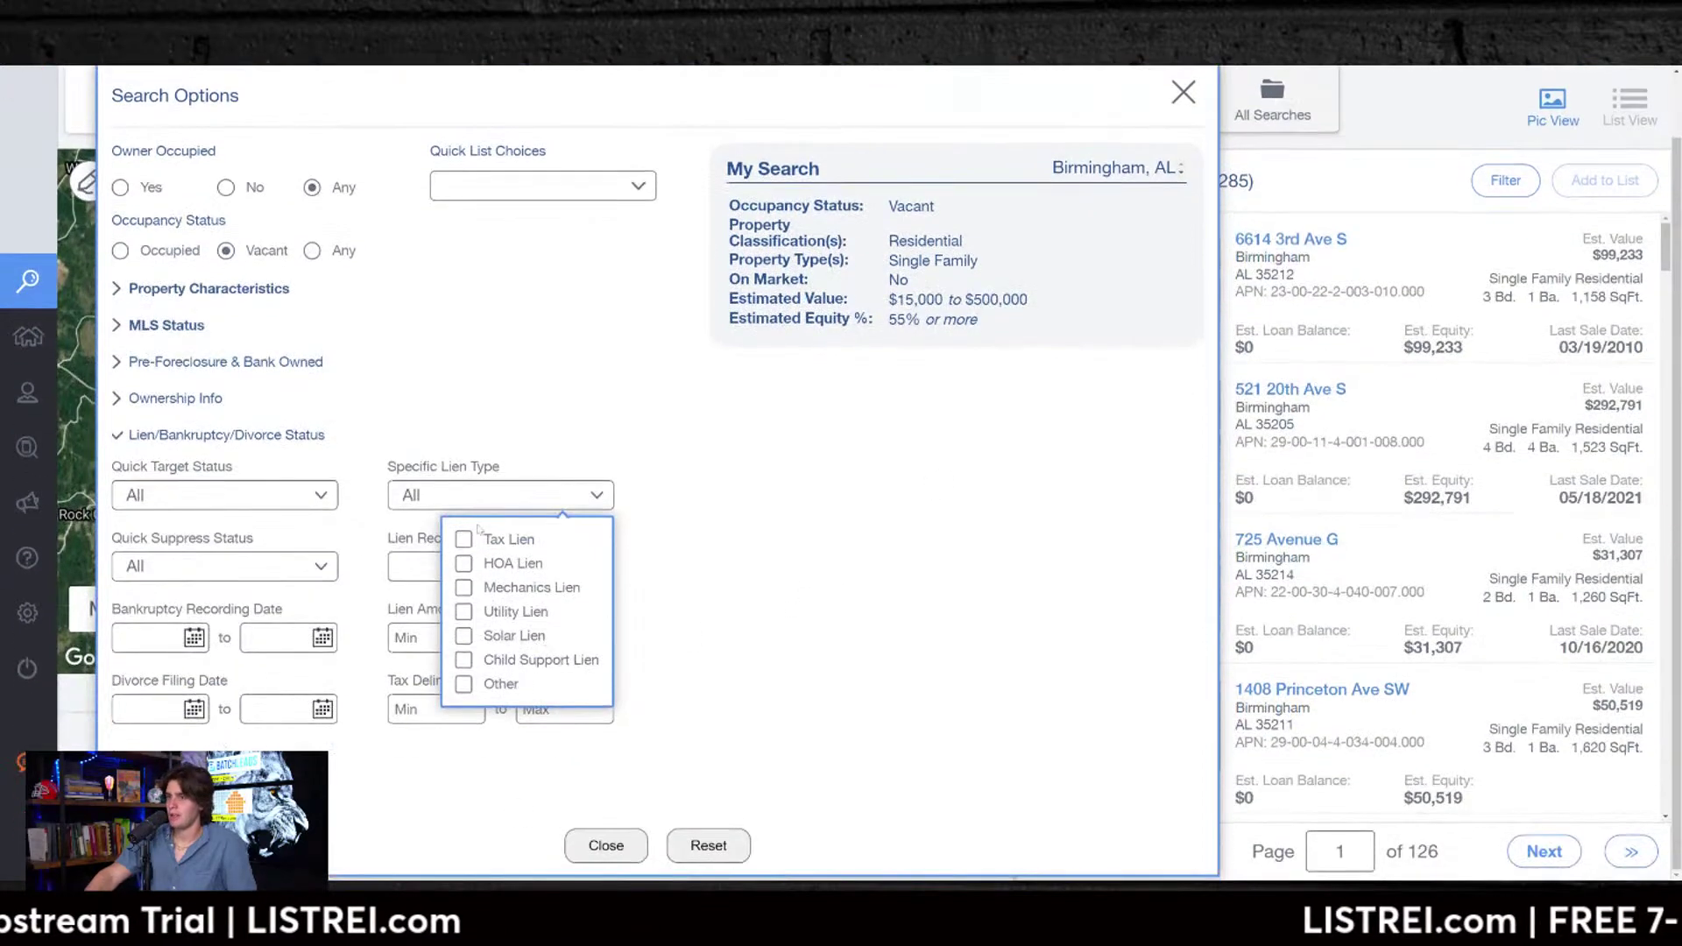
pyautogui.click(706, 561)
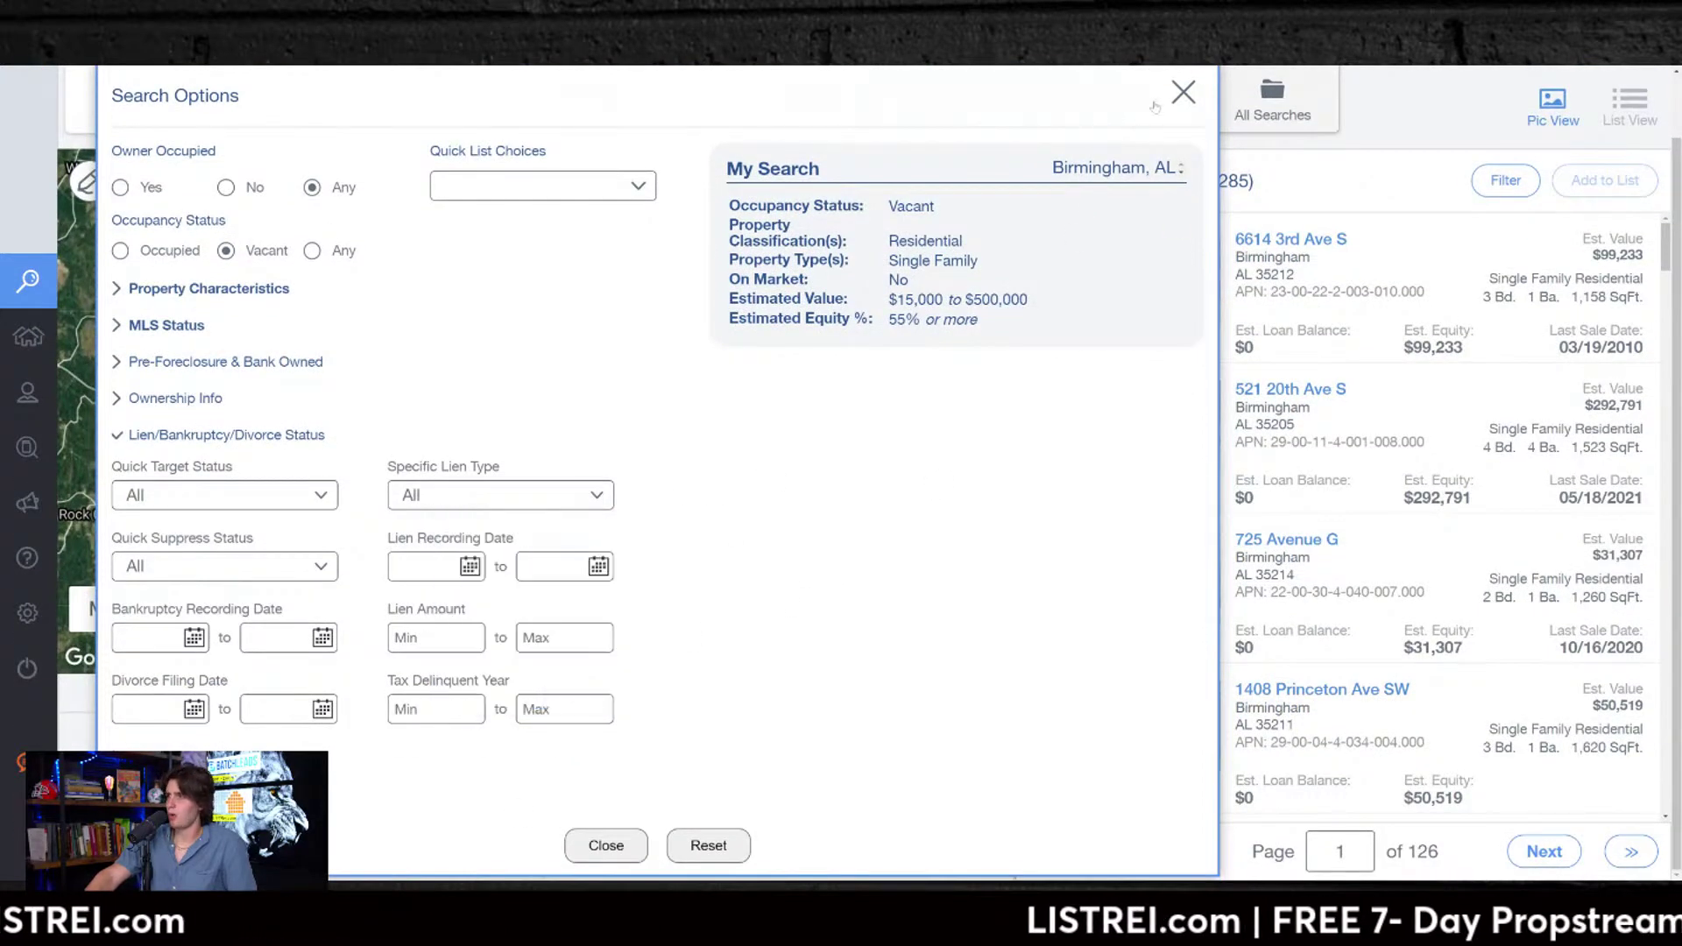
pyautogui.click(1183, 92)
pyautogui.scroll(1, 928, 400)
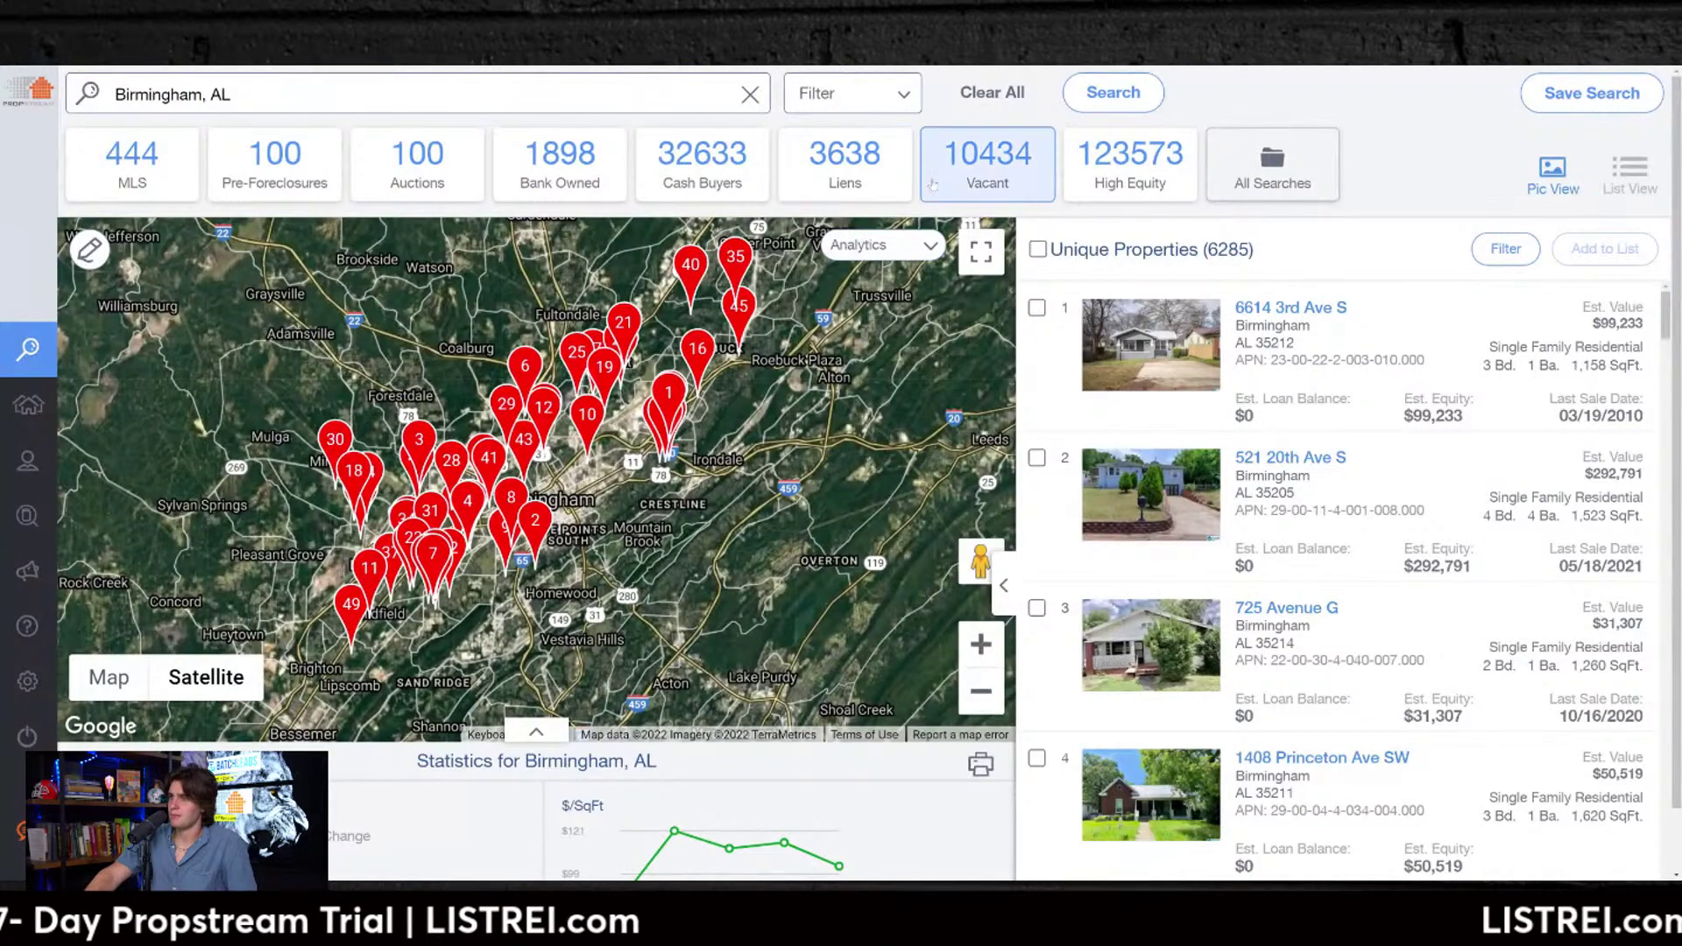
# Step: Shade the Birmingham map with the Price Growth '1 Year Growth' analytics overlay
pyautogui.click(880, 245)
pyautogui.click(810, 292)
pyautogui.click(760, 332)
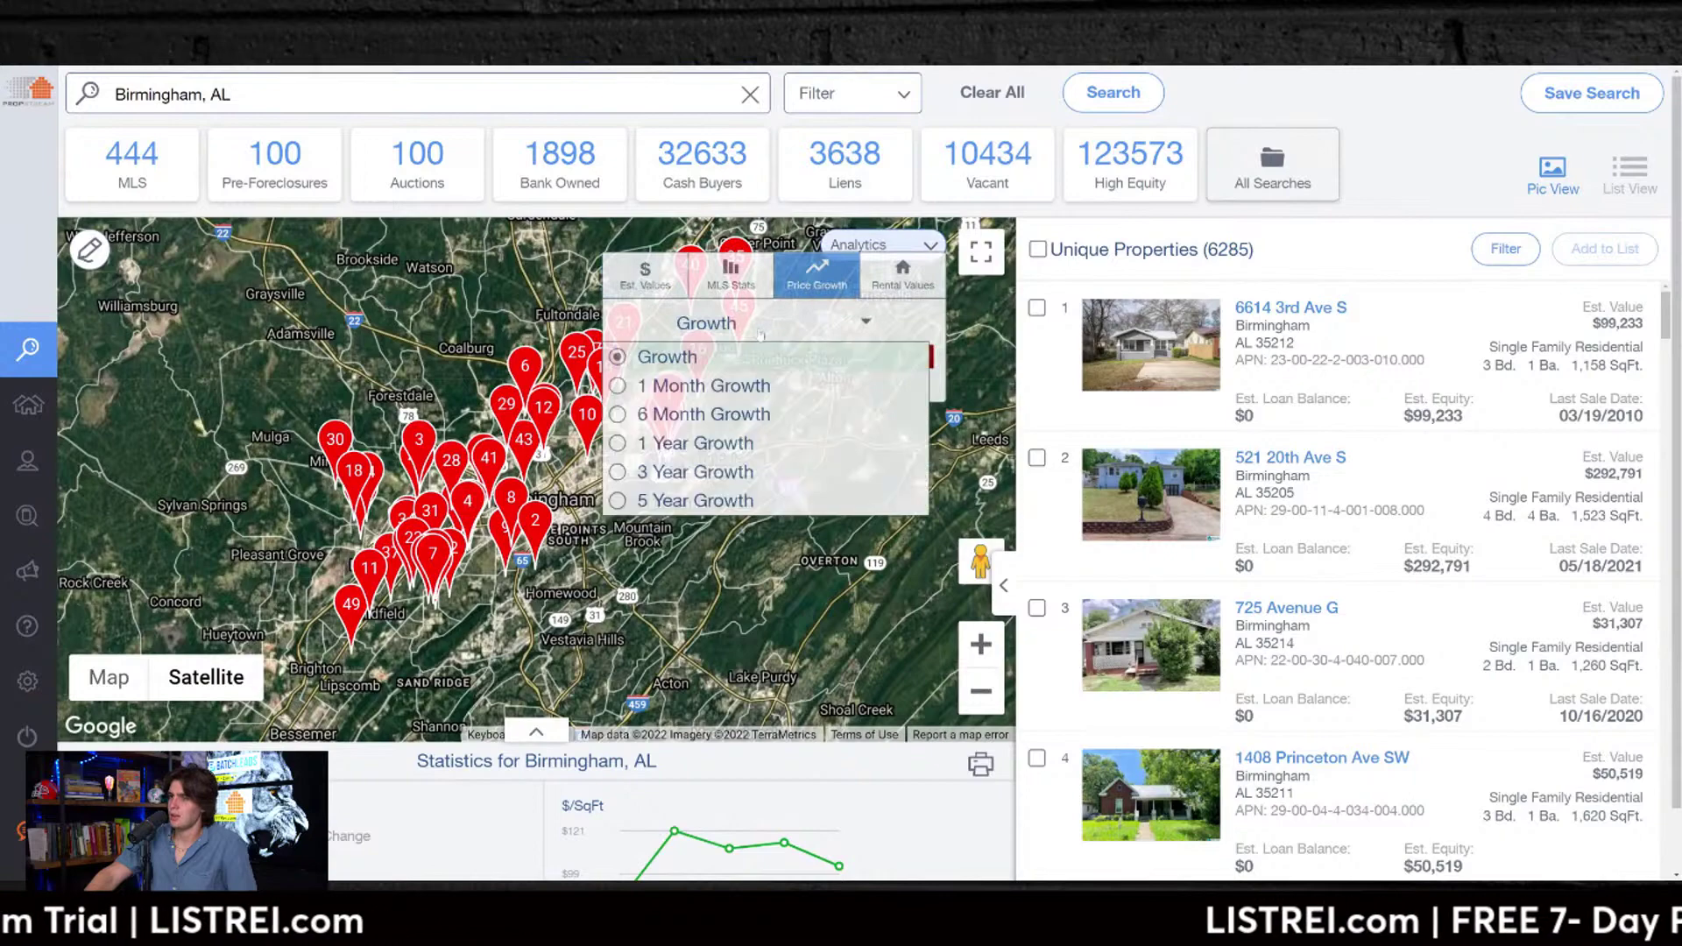
pyautogui.click(695, 443)
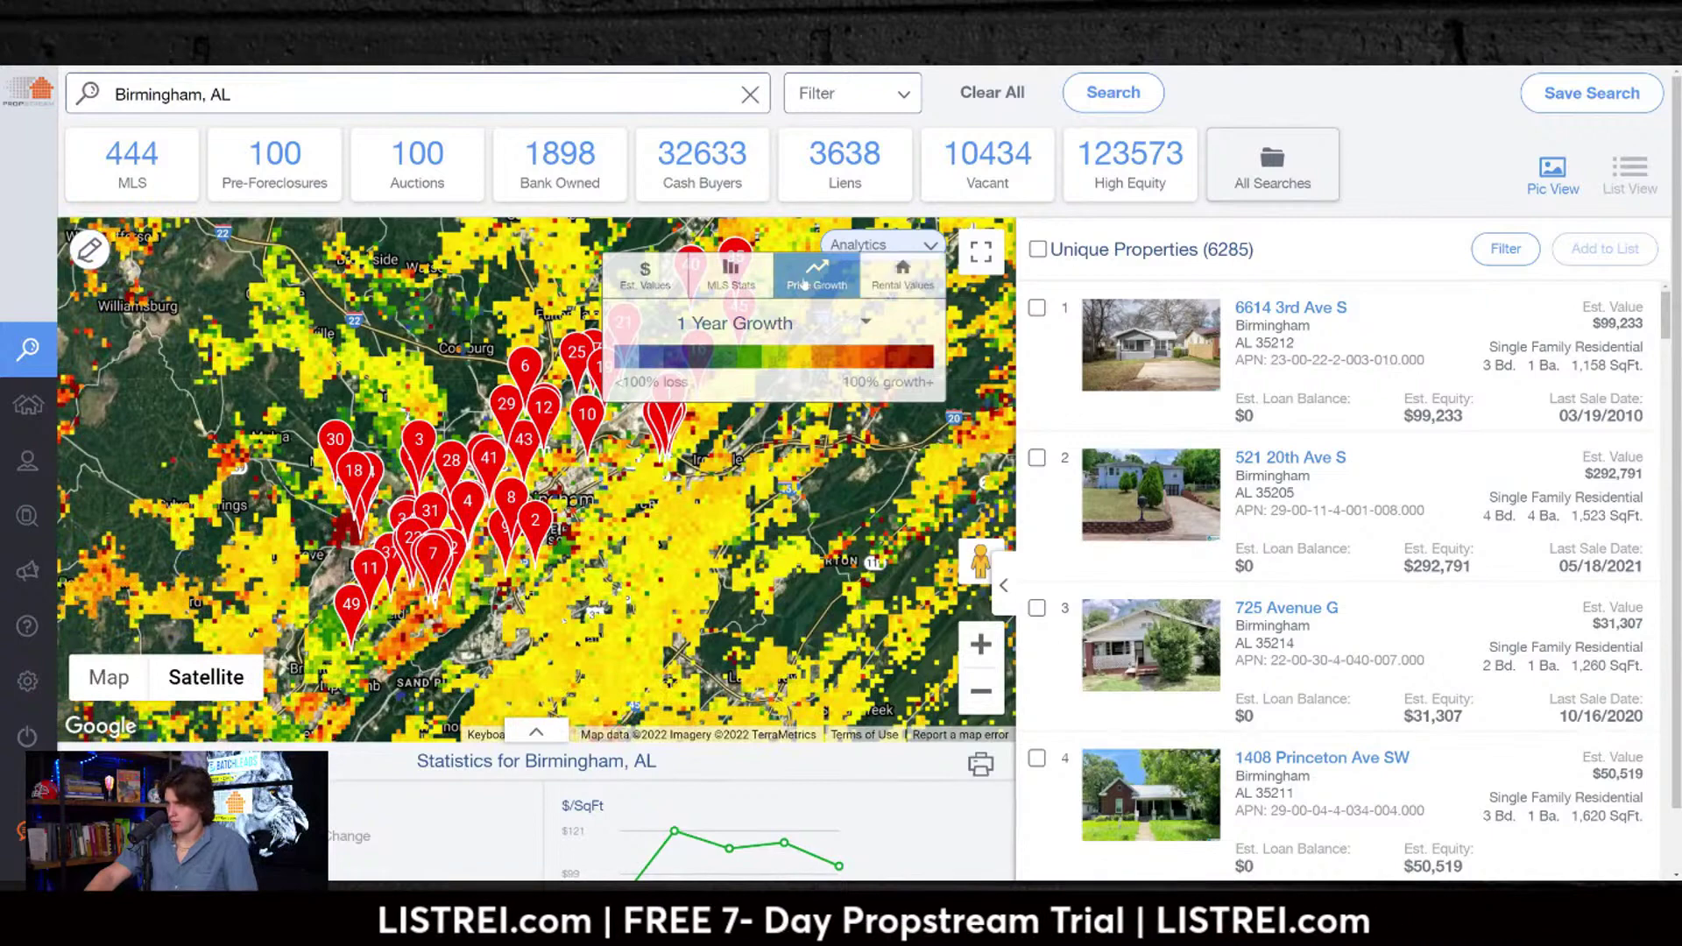
# Step: Switch the overlay to Est. Values > Est. Value and show the 6,285 results as a table
pyautogui.click(645, 276)
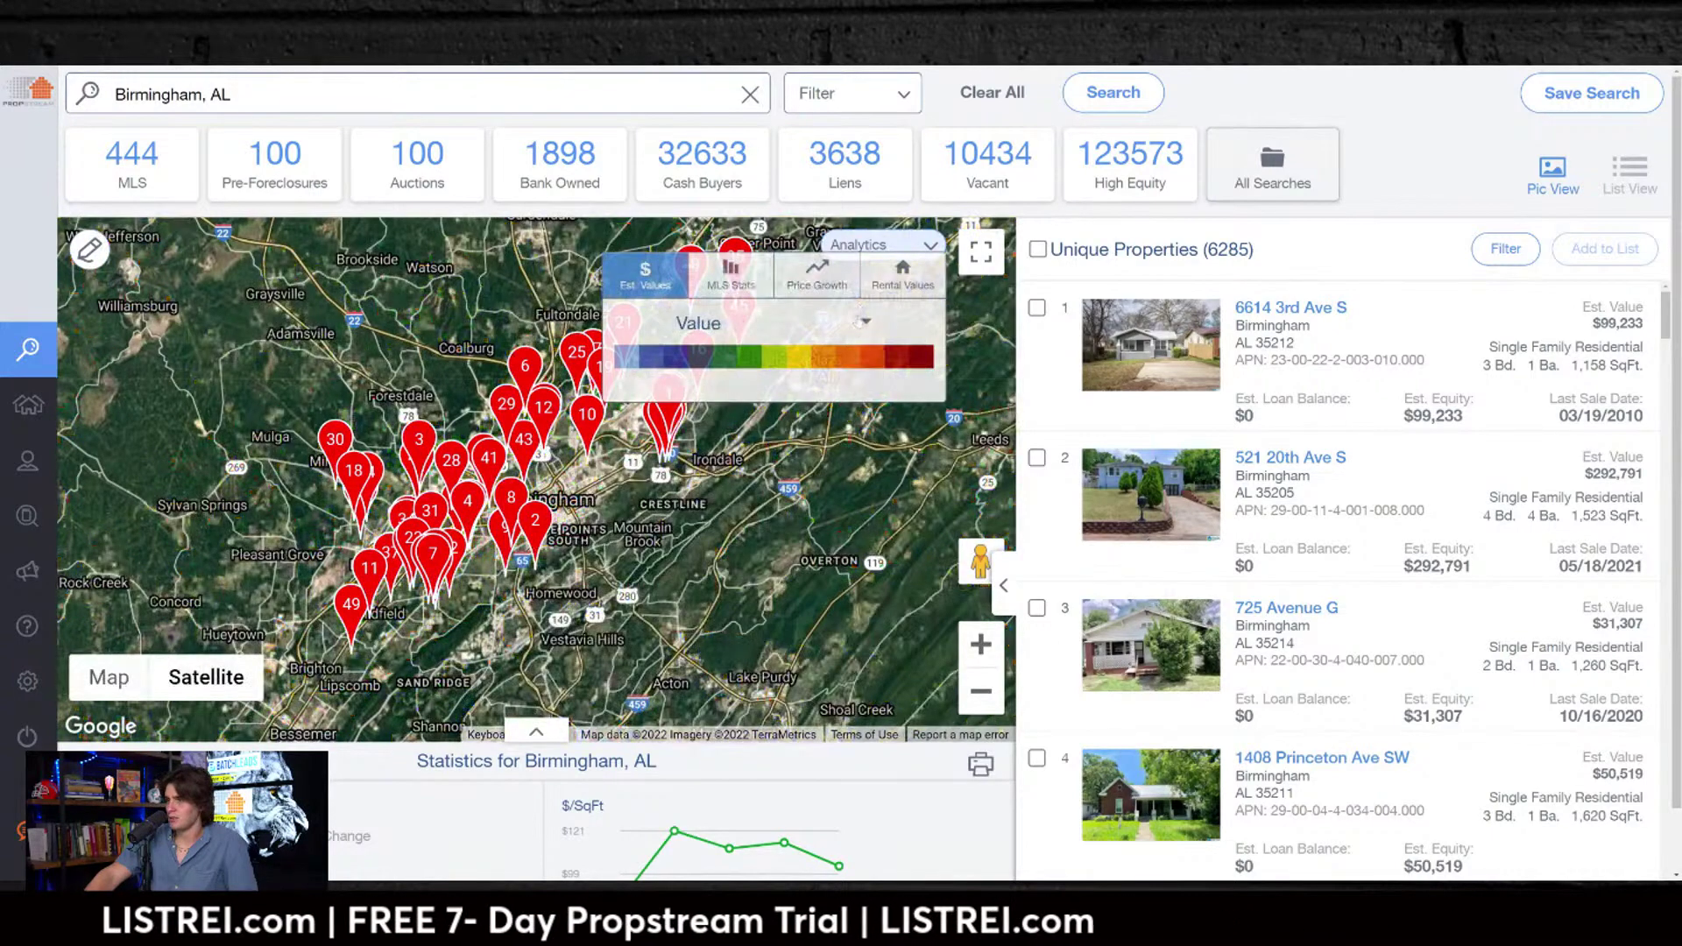
pyautogui.click(737, 325)
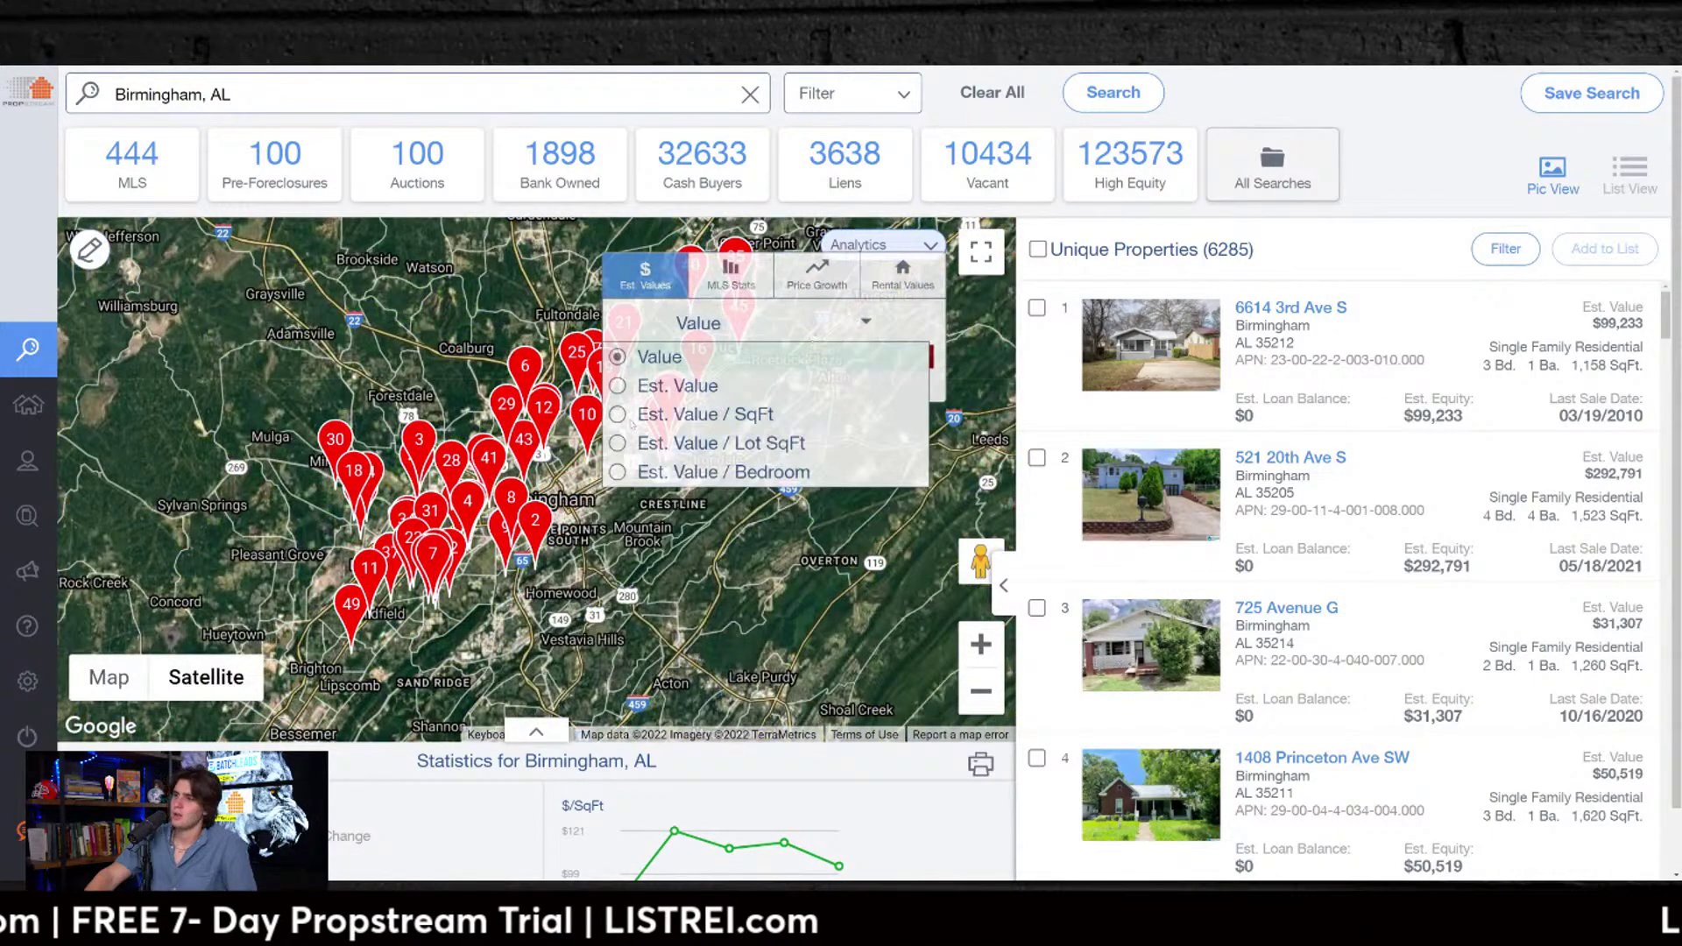
pyautogui.click(617, 429)
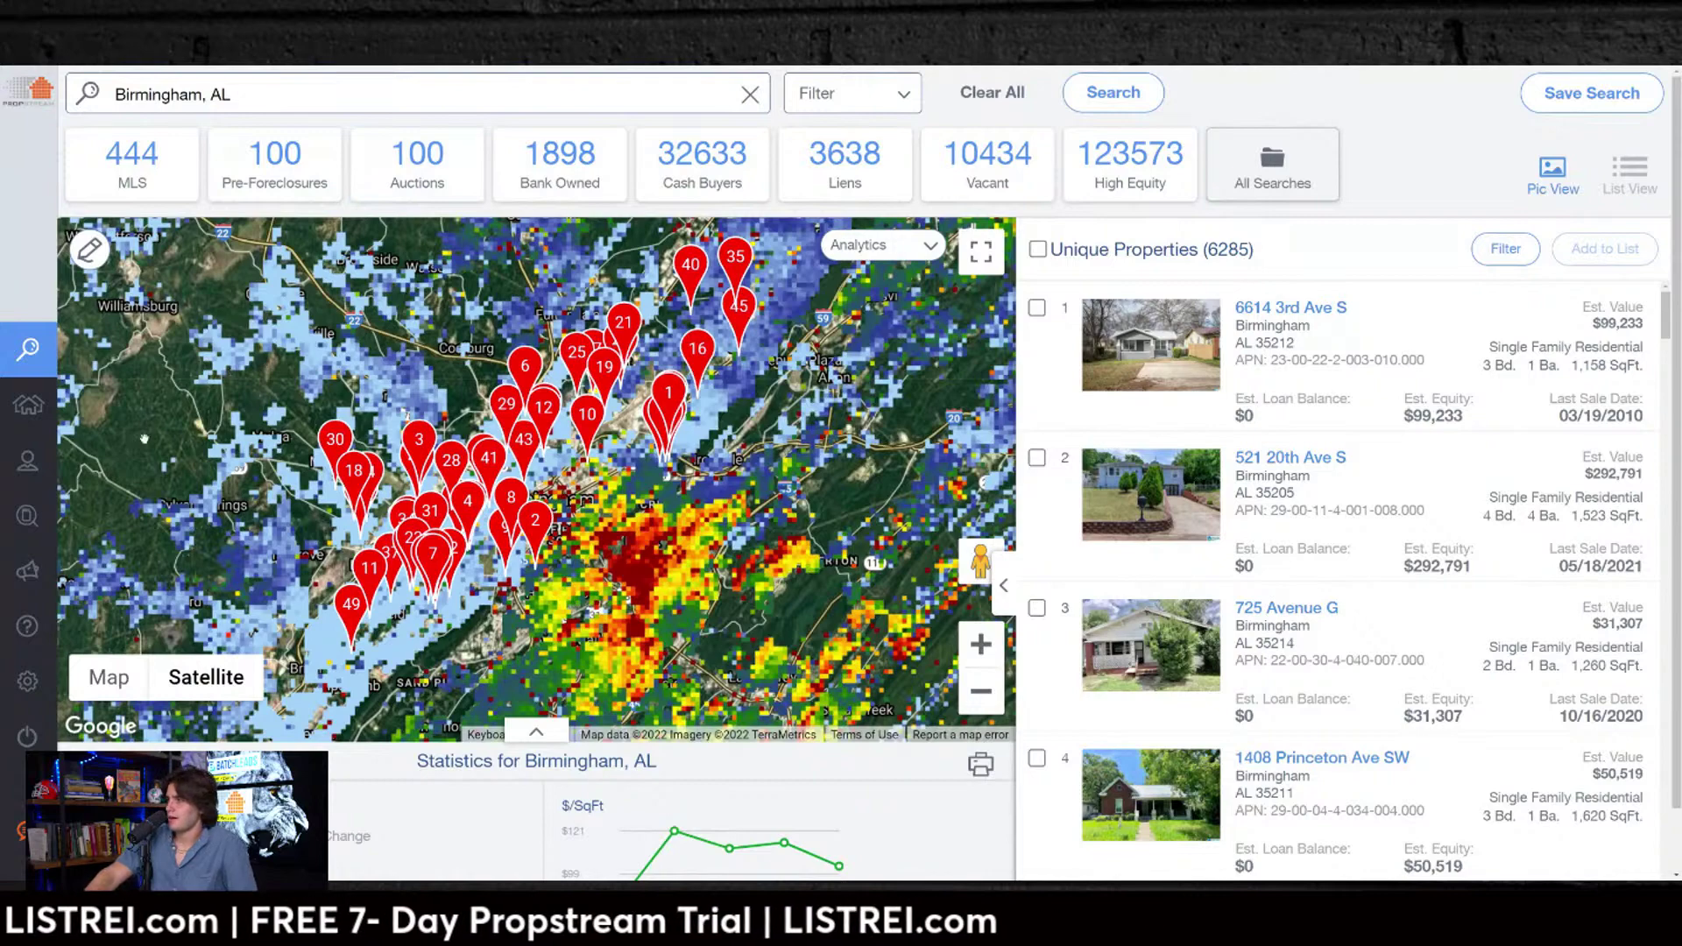
pyautogui.click(1630, 170)
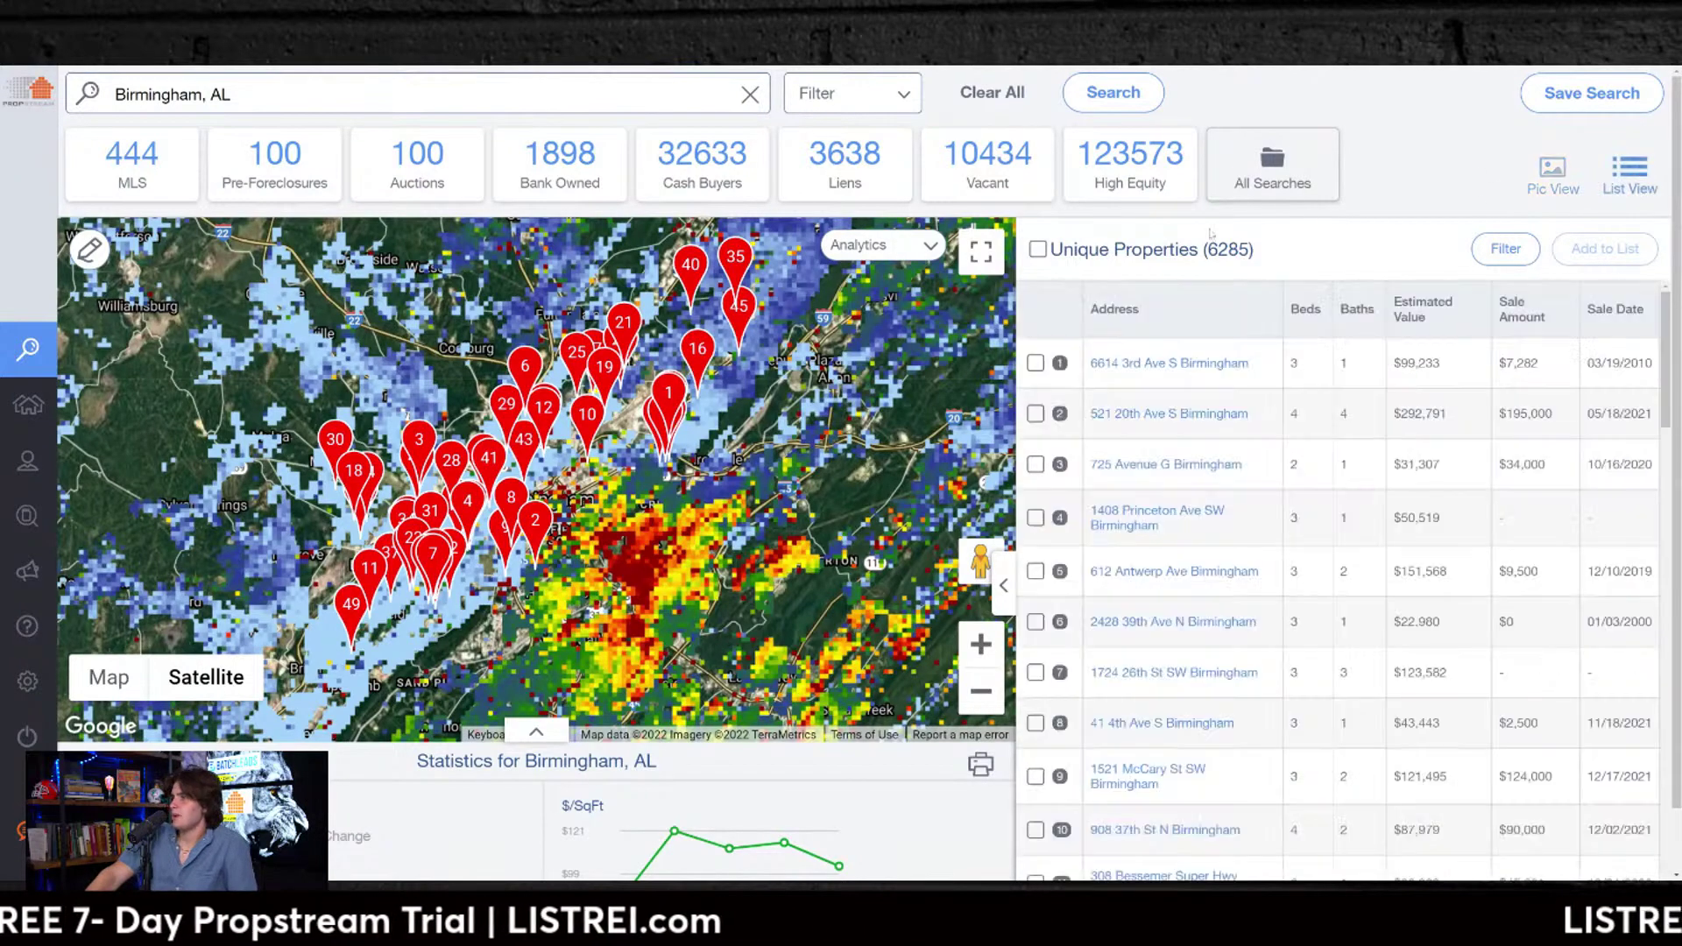
pyautogui.moveTo(77, 462)
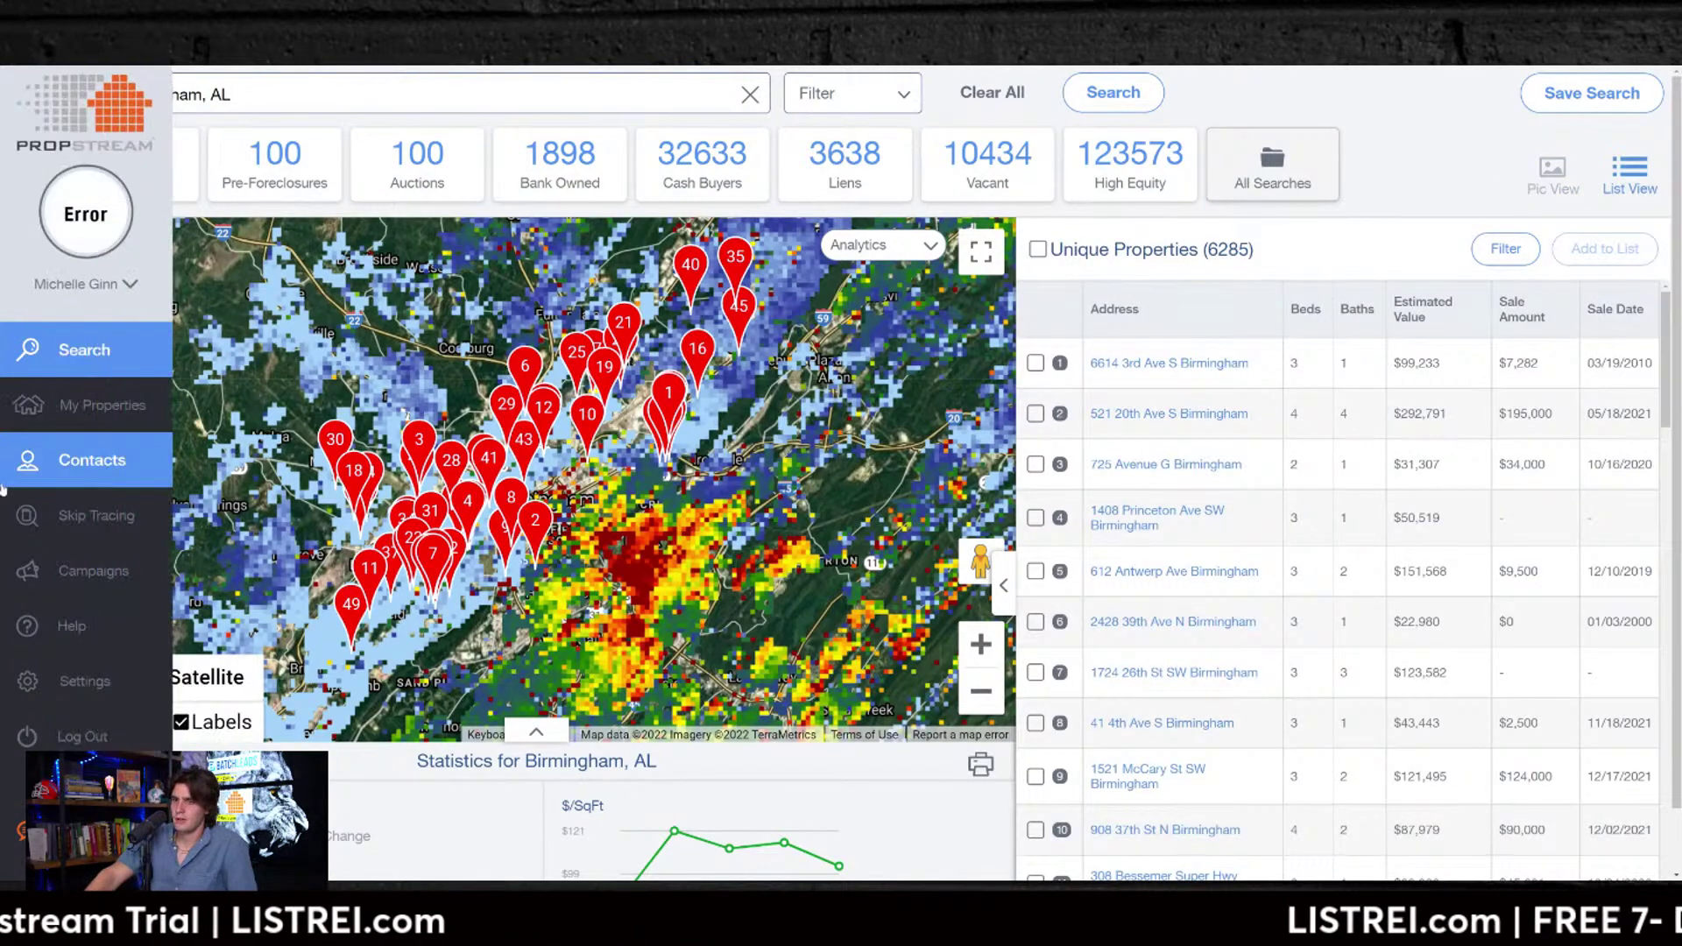